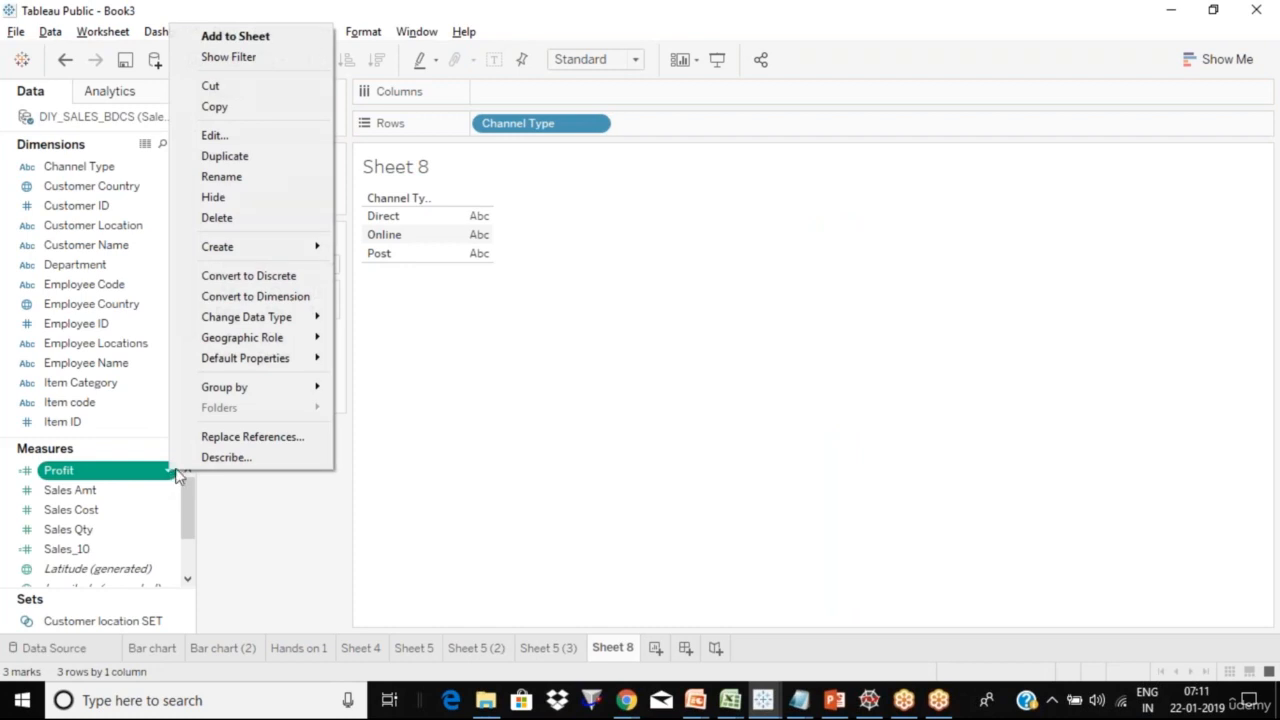
Step: Delete the existing Profit field from the measures
click(236, 274)
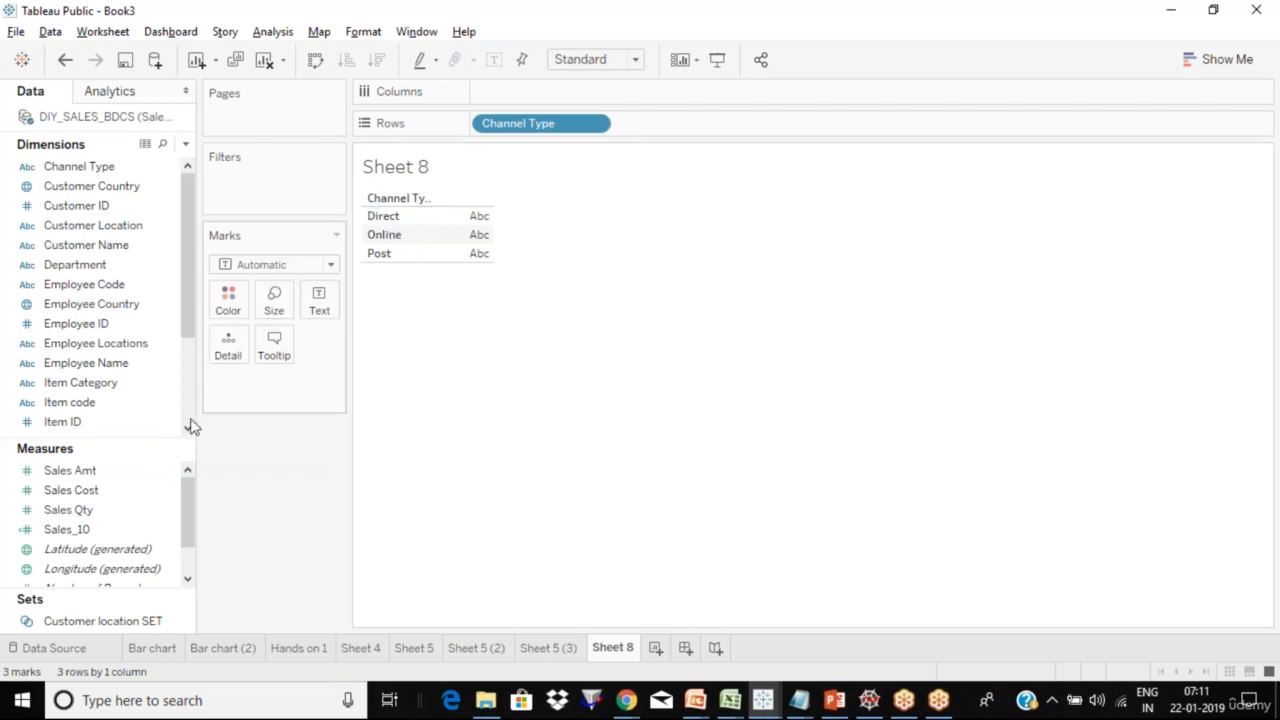
click(140, 497)
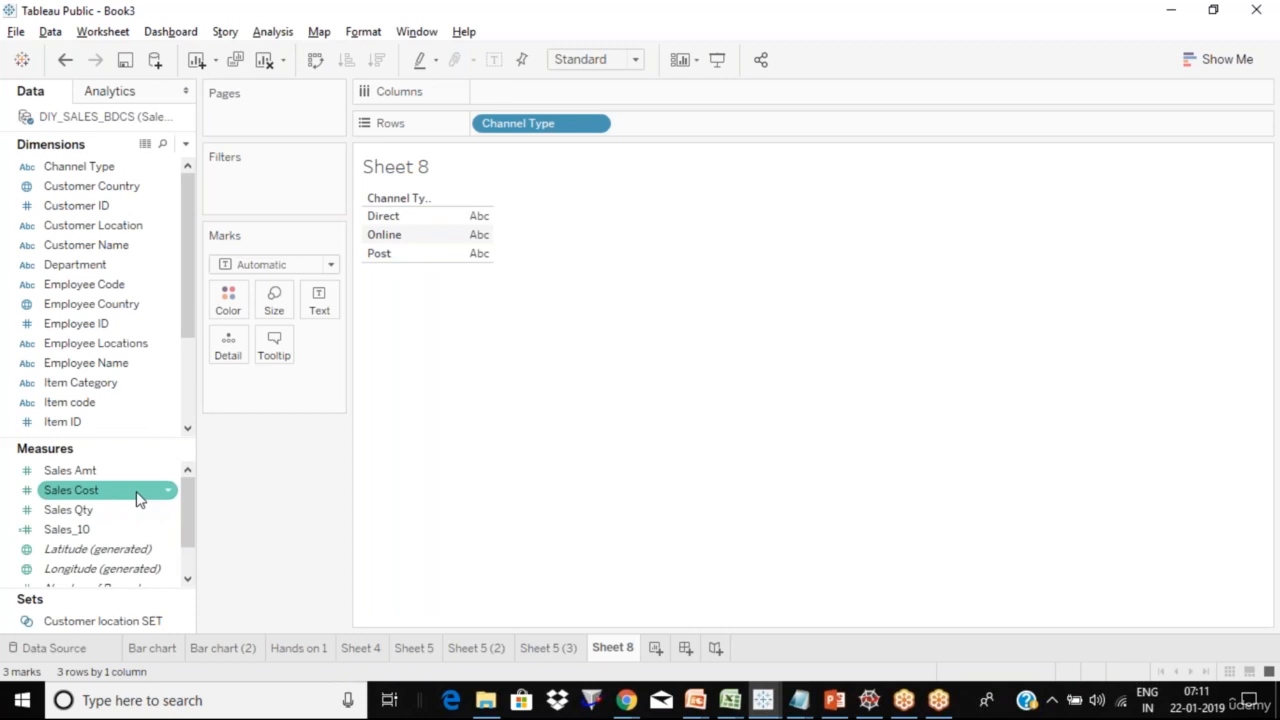
Step: Create a new calculated field named Profit and place the cursor in its empty formula area
click(288, 33)
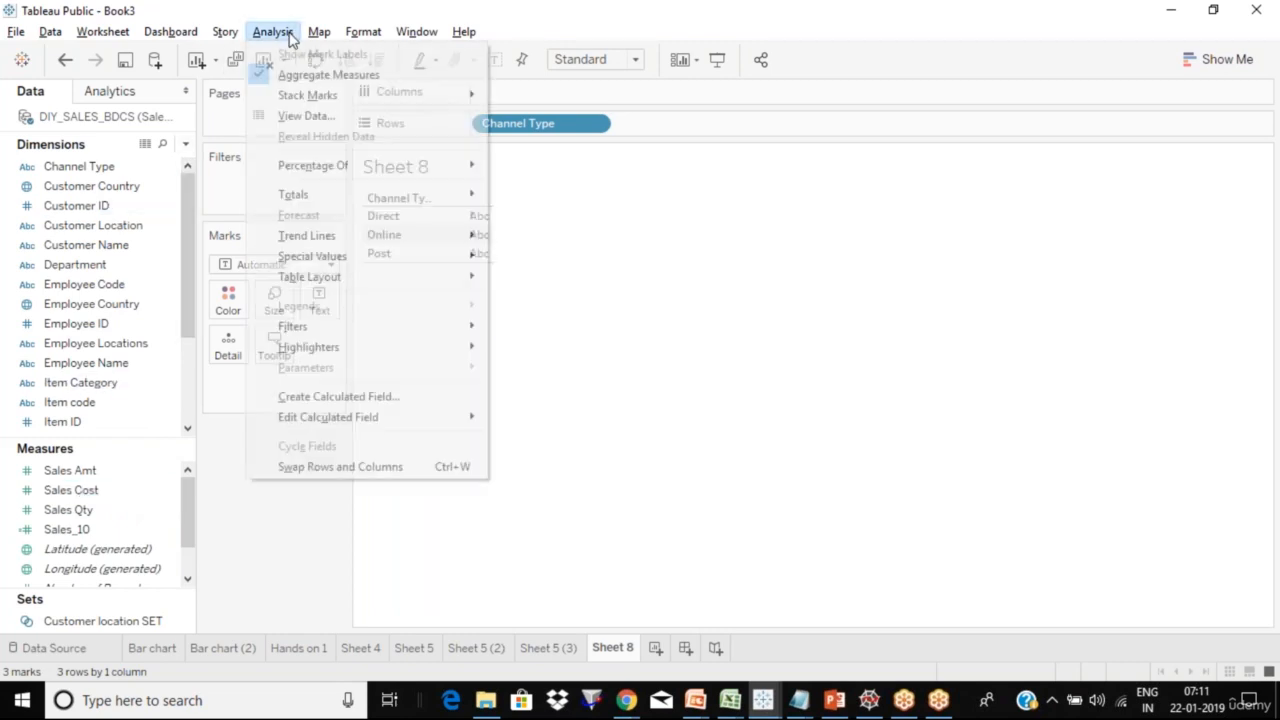
click(372, 397)
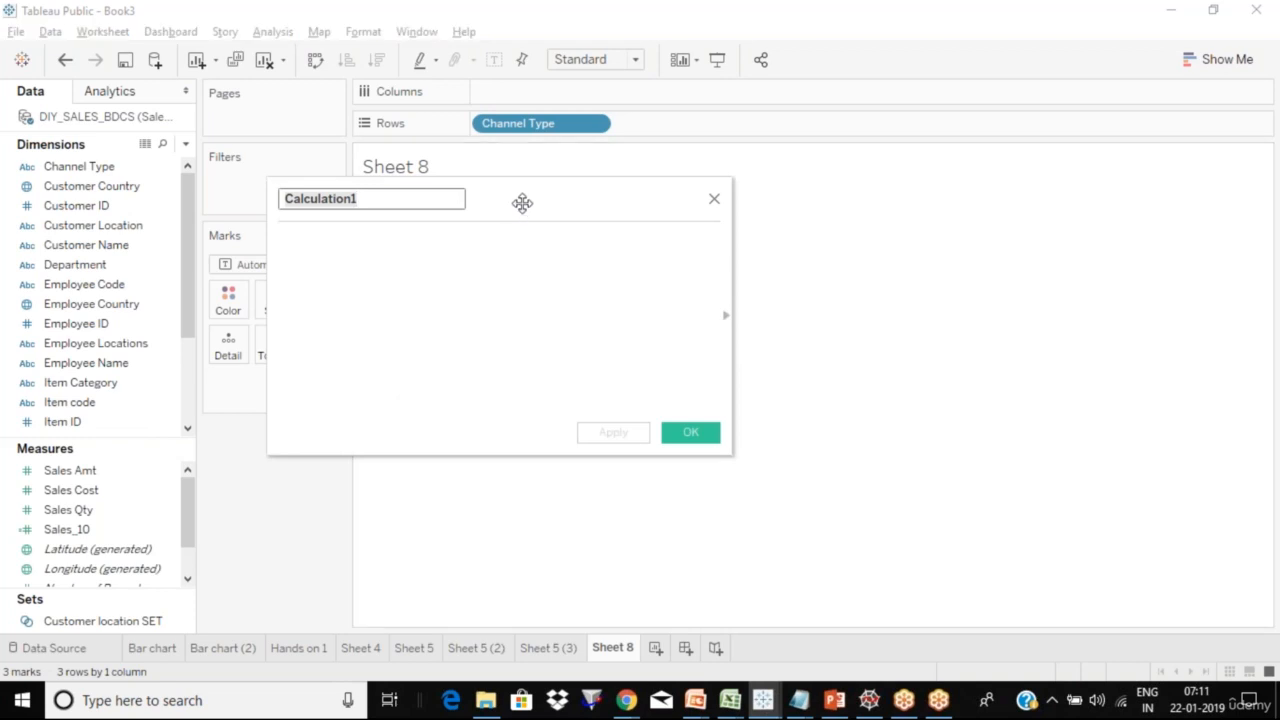
drag(523, 203, 762, 457)
click(600, 397)
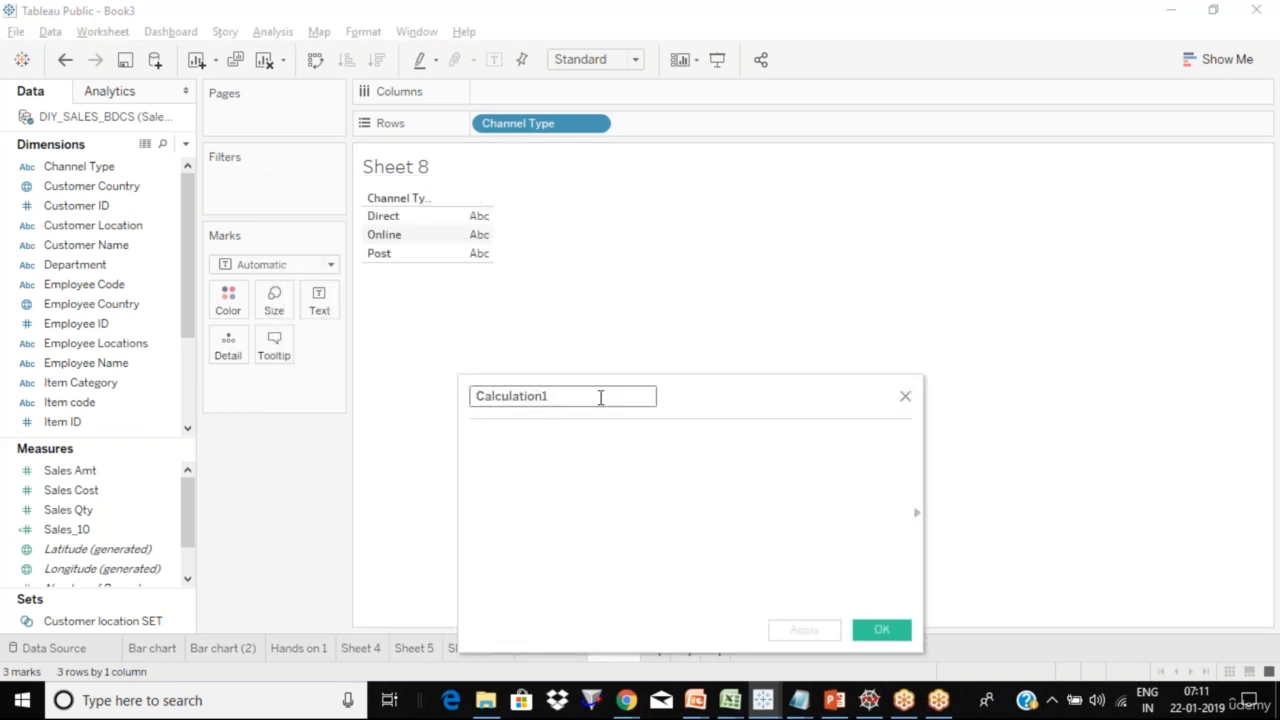
key(BackSpace)
key(BackSpace)
key(BackSpace)
key(BackSpace)
key(BackSpace)
key(BackSpace)
key(BackSpace)
key(BackSpace)
key(BackSpace)
key(BackSpace)
key(BackSpace)
key(BackSpace)
text(Profit)
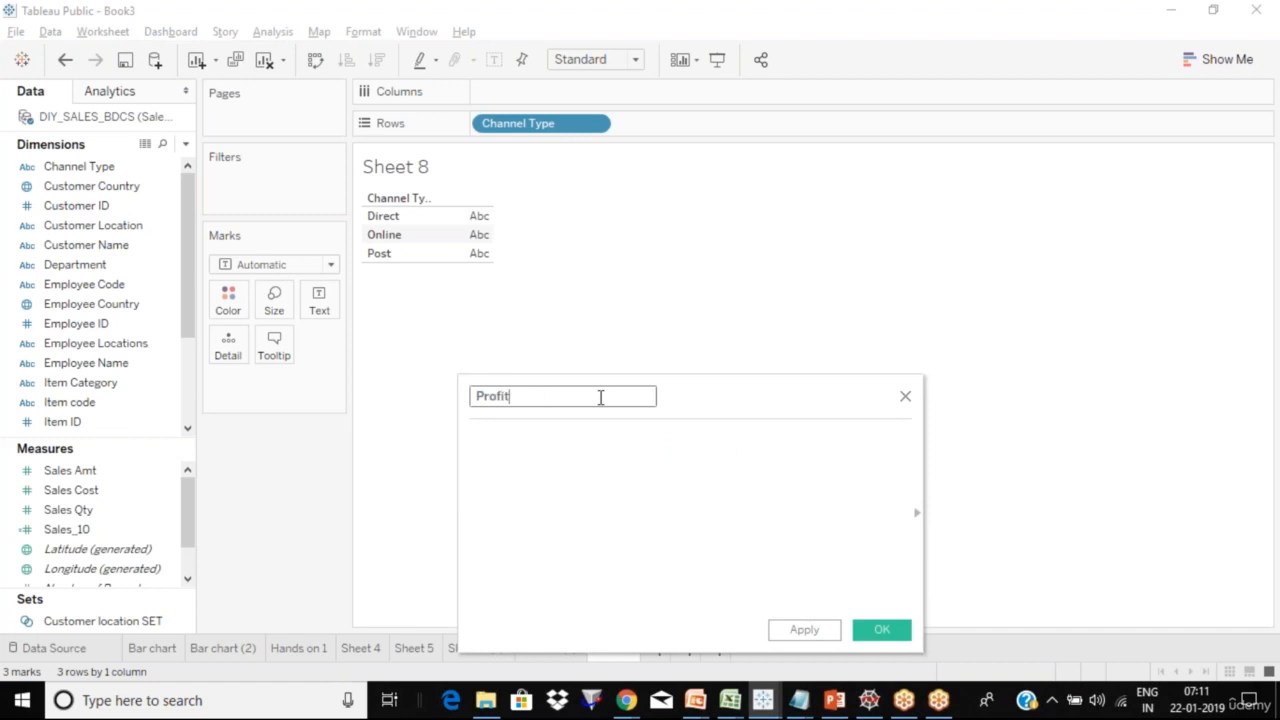
click(526, 475)
text(1)
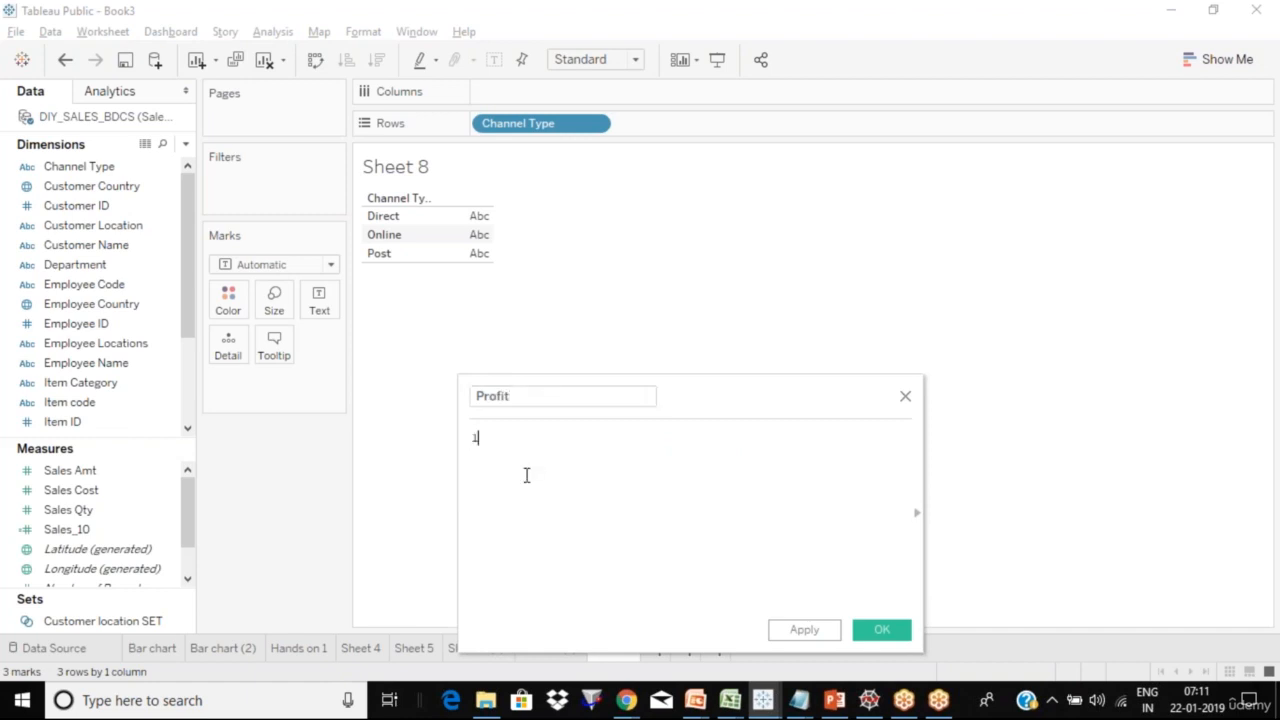
text(00)
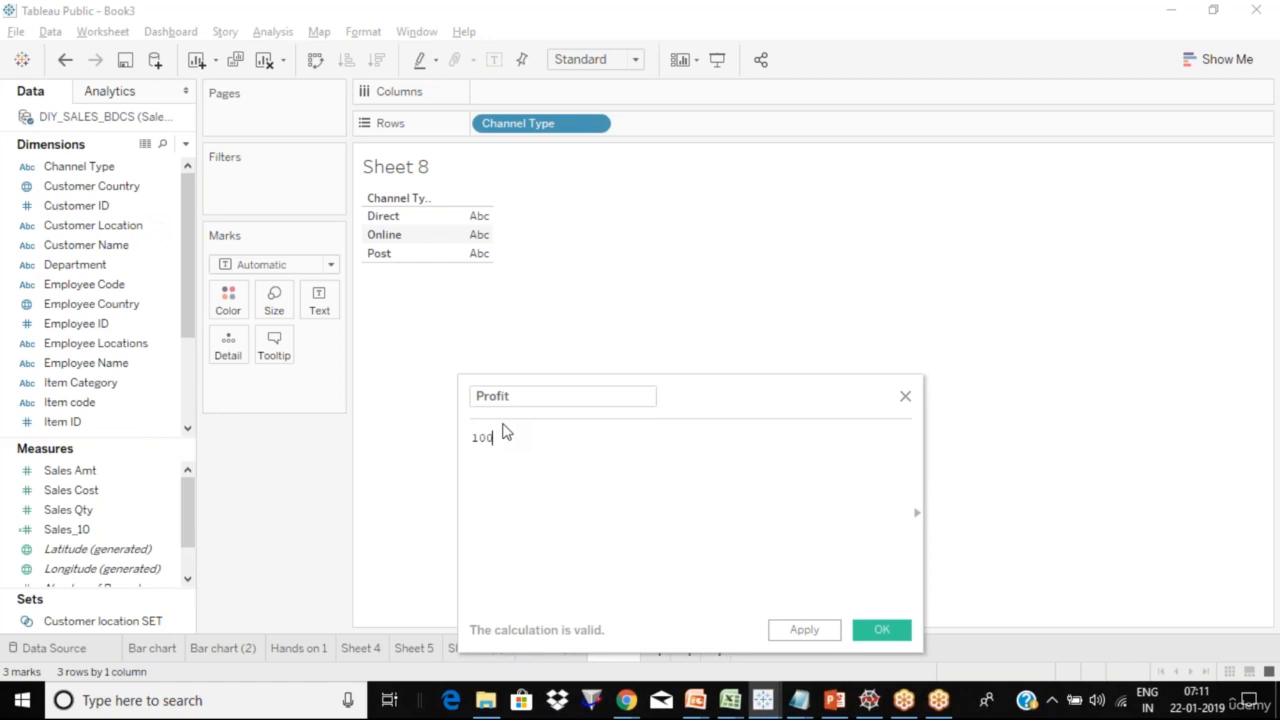
key(BackSpace)
key(BackSpace)
key(BackSpace)
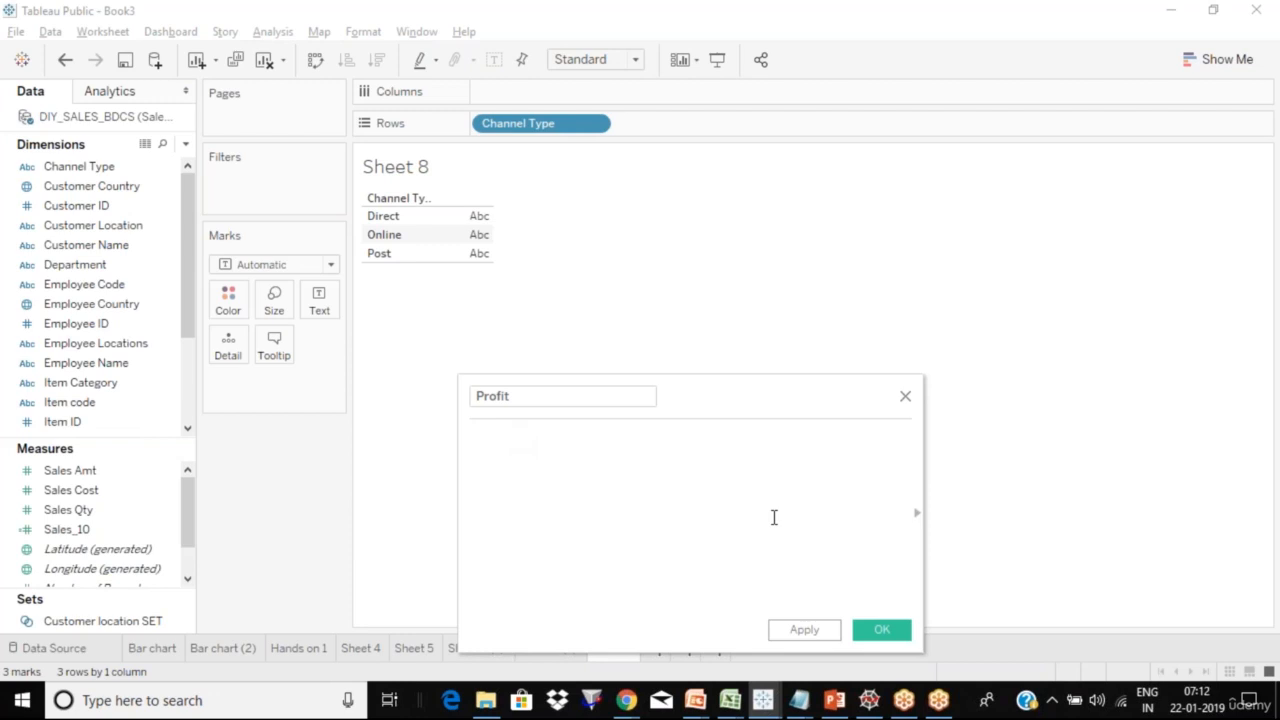
Step: Start the Profit formula with an IF condition testing whether [Channel Type] equals "Direct"
text(if)
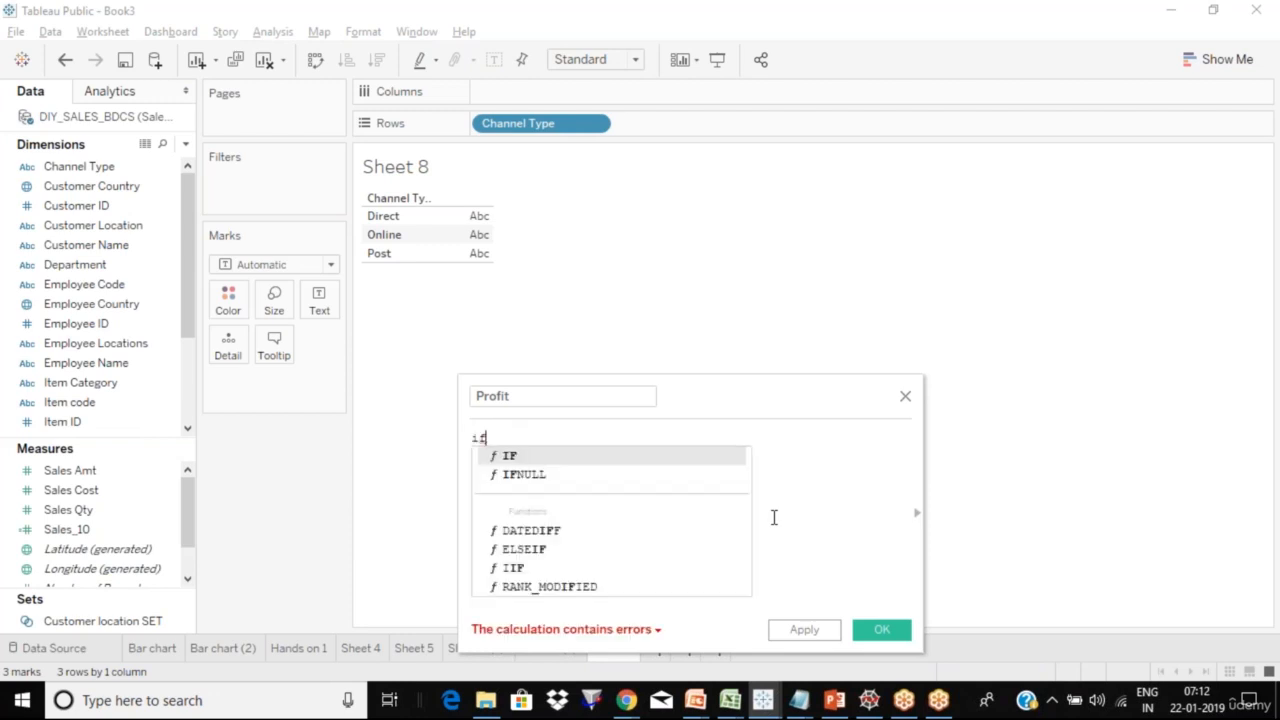
text( cha)
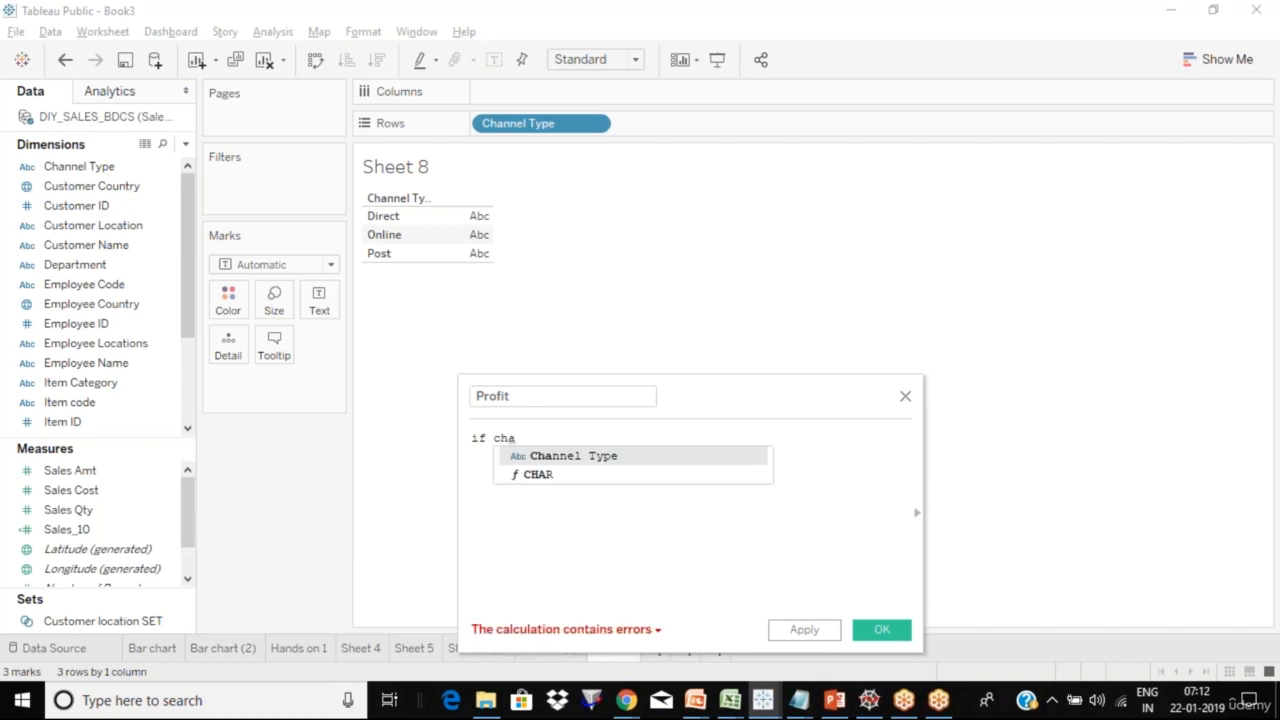
key(Return)
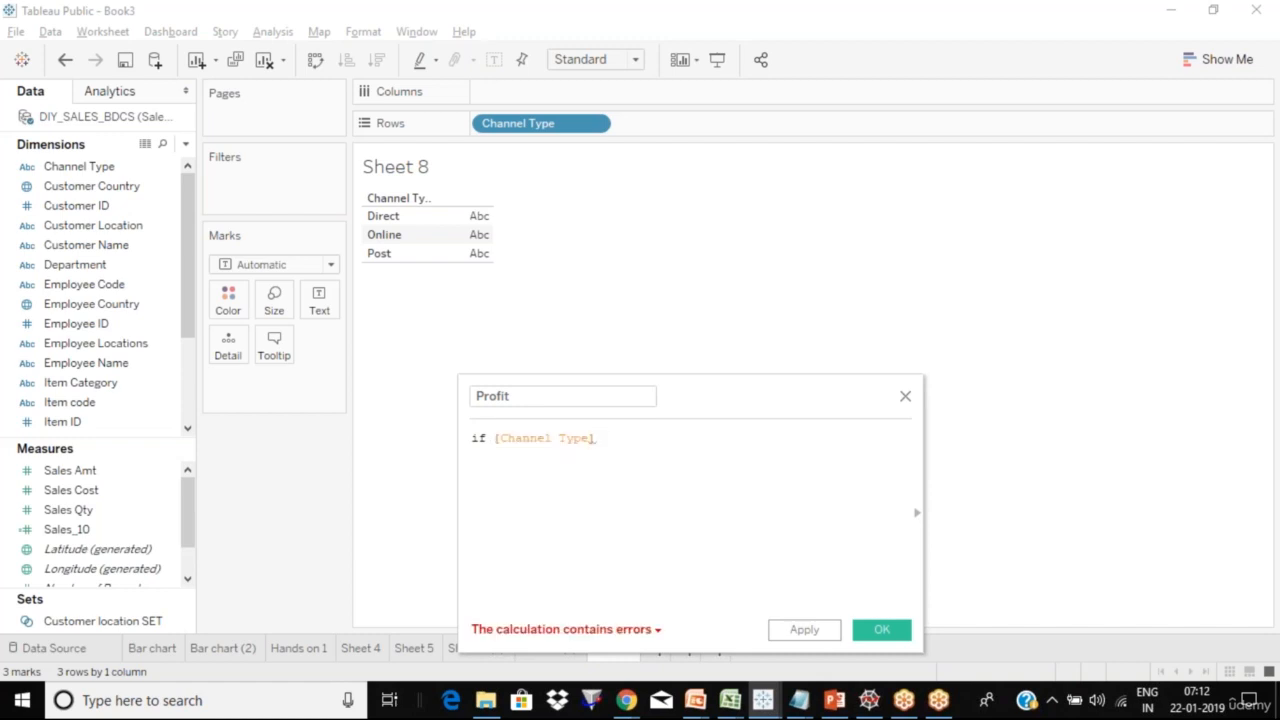
text(="")
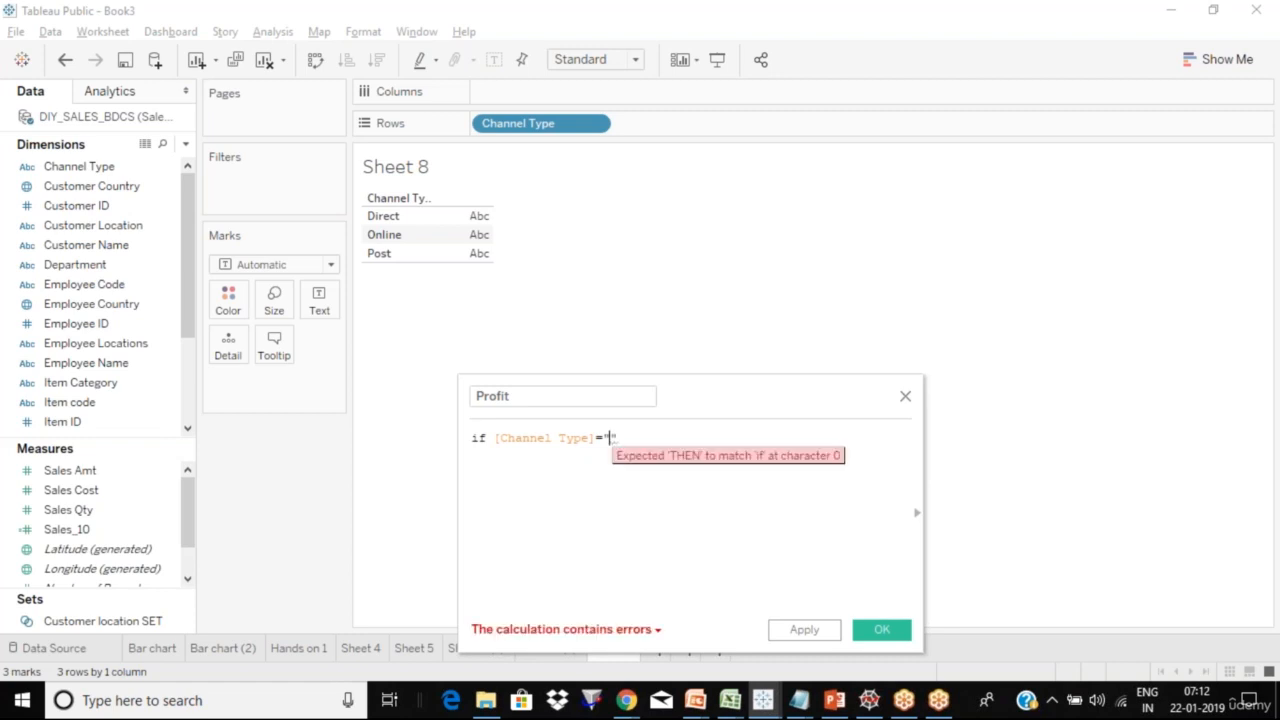
click(609, 438)
text(Direct)
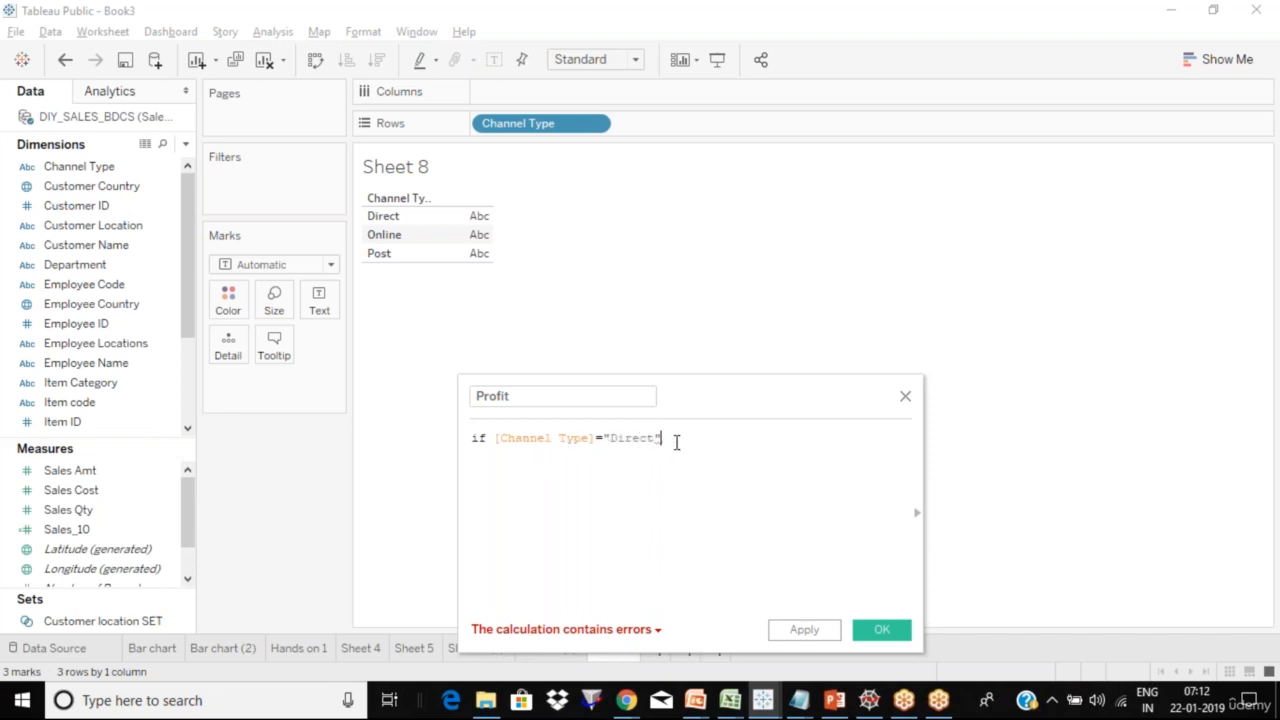
Step: Make the Direct condition return [Sales Cost]*0.10 and close the IF statement with END on a new line
text(then sales)
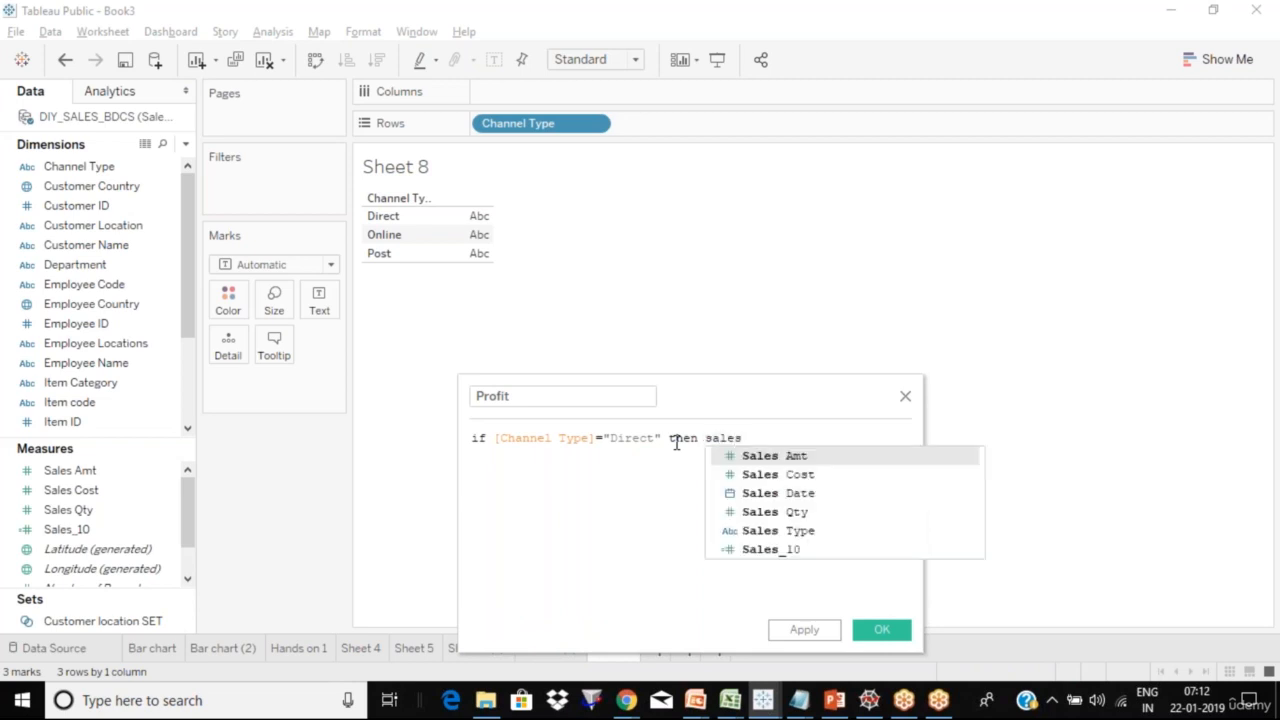
key(Down)
key(Return)
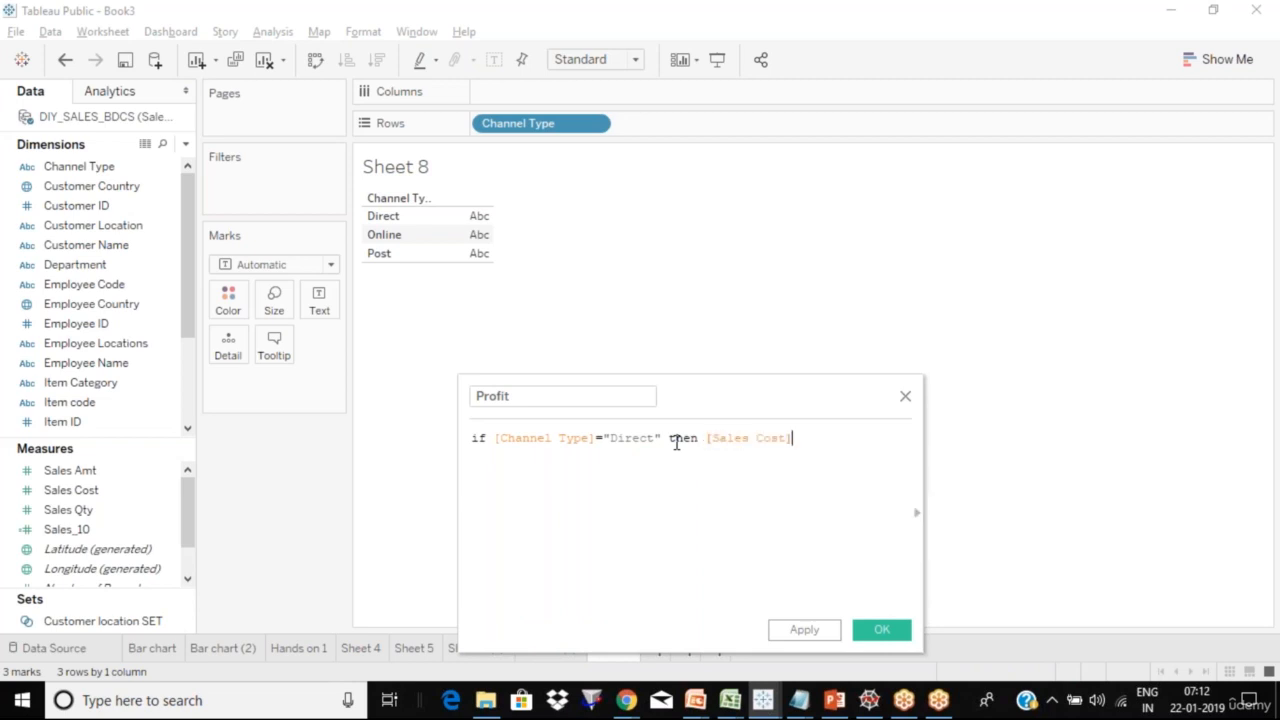
text(*0.10)
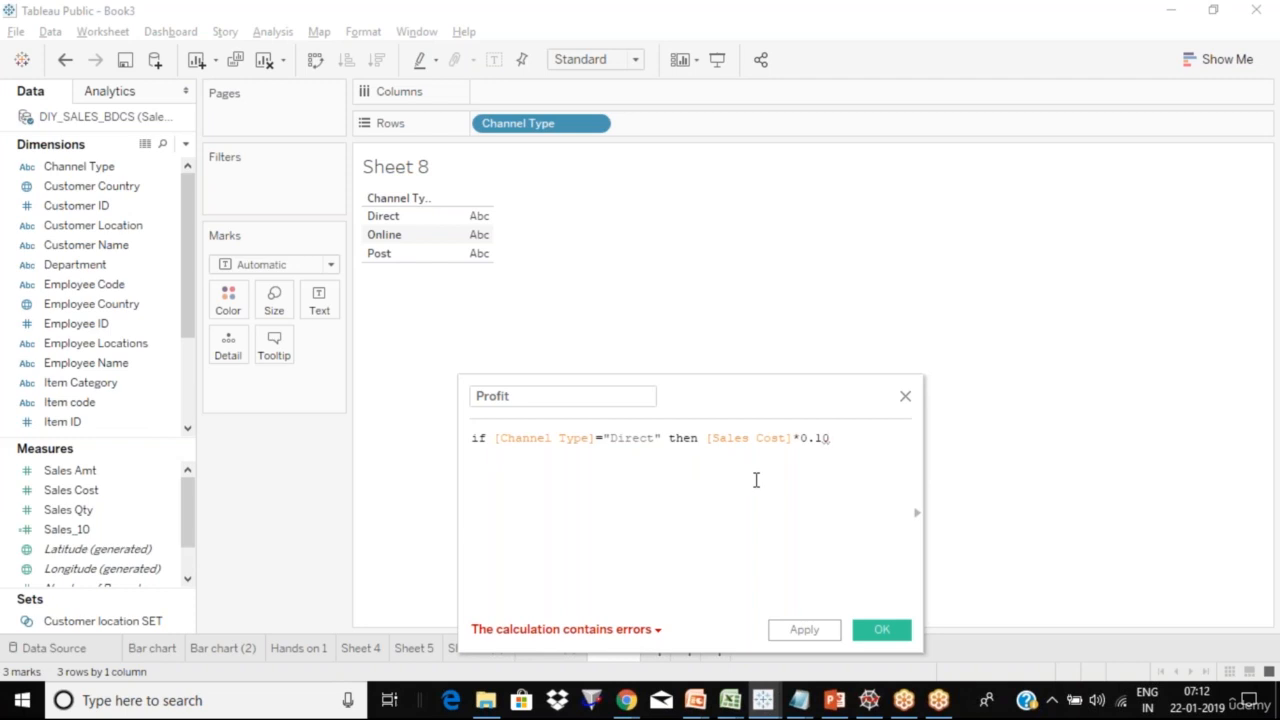
key(Return)
text(end)
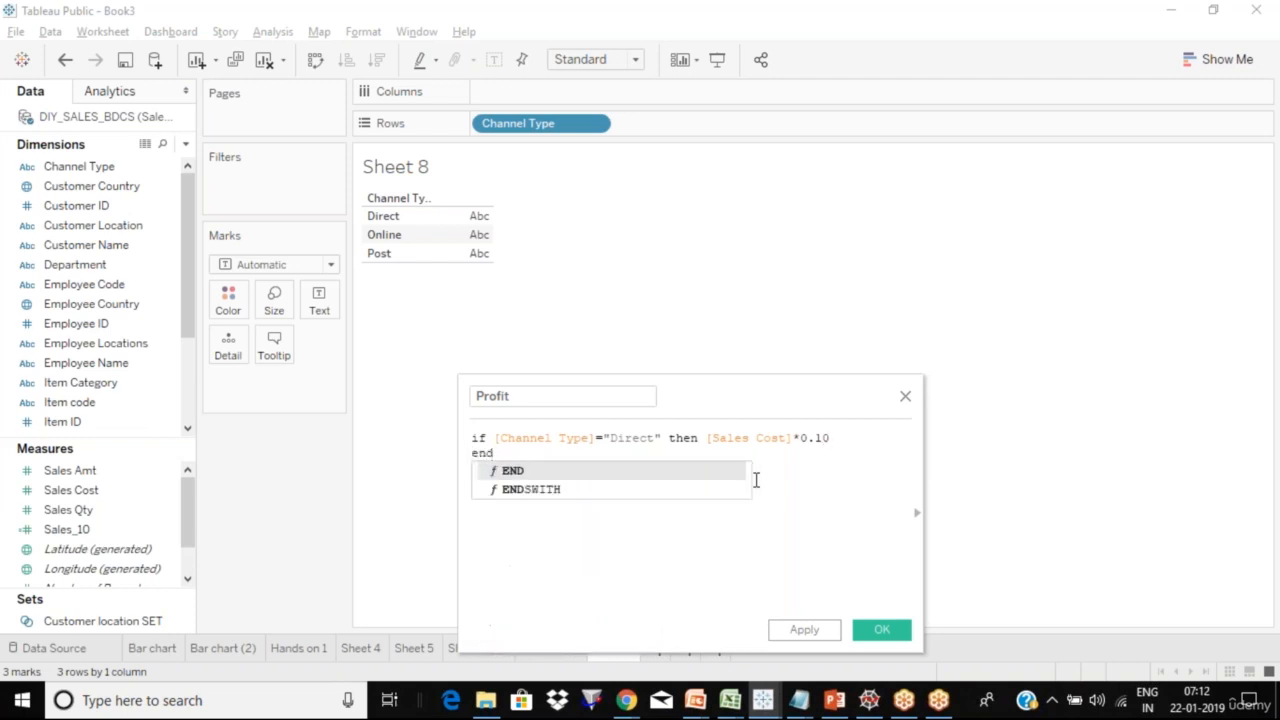
key(Return)
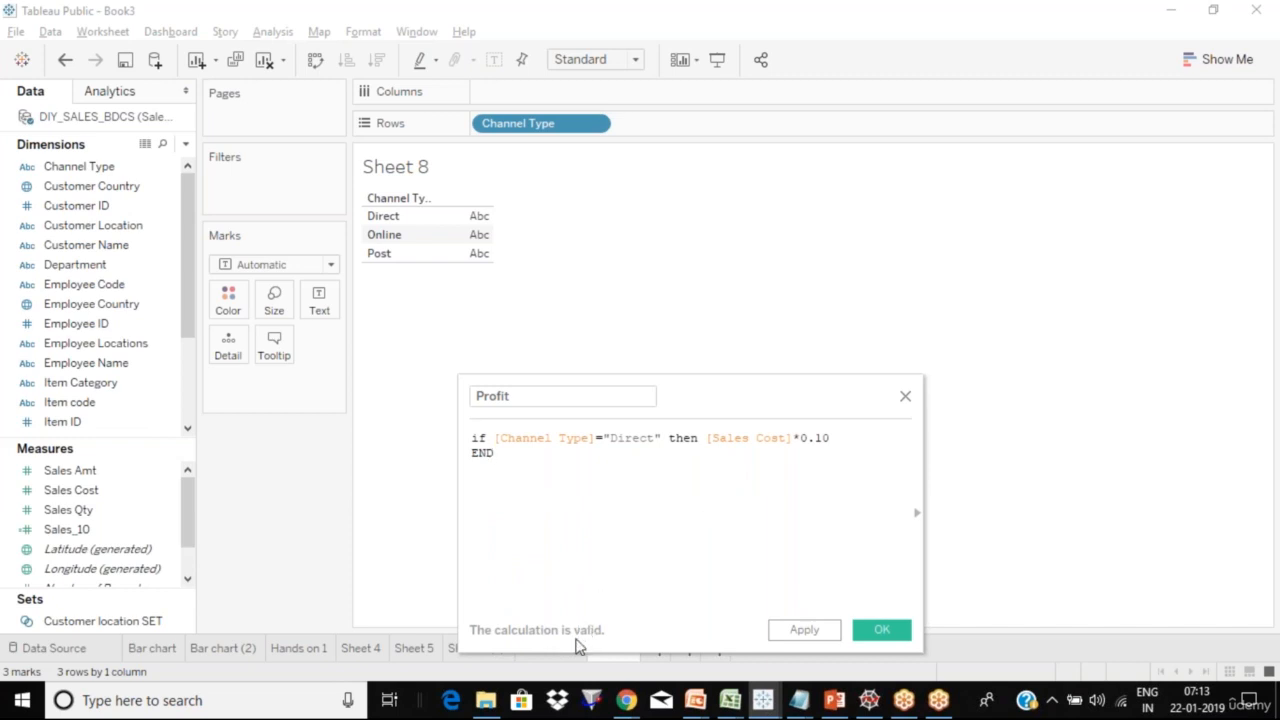
double_click(480, 441)
click(482, 455)
double_click(482, 455)
drag(495, 440, 662, 440)
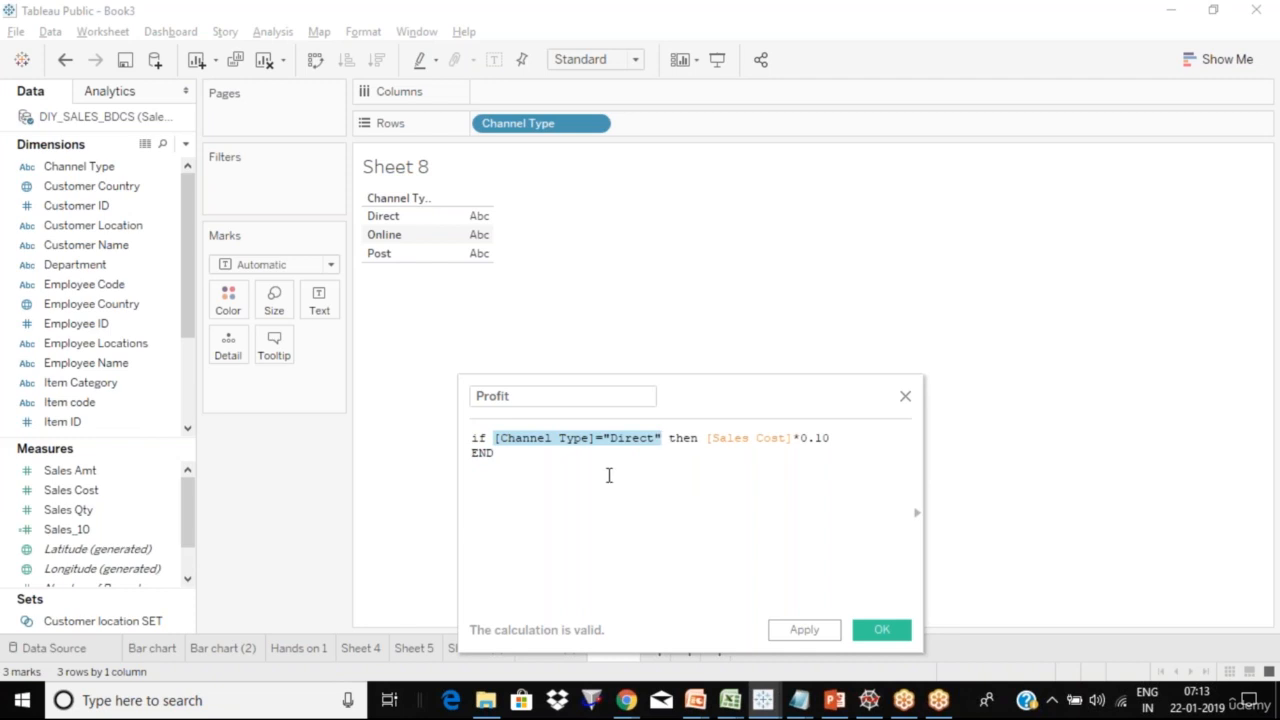
click(716, 443)
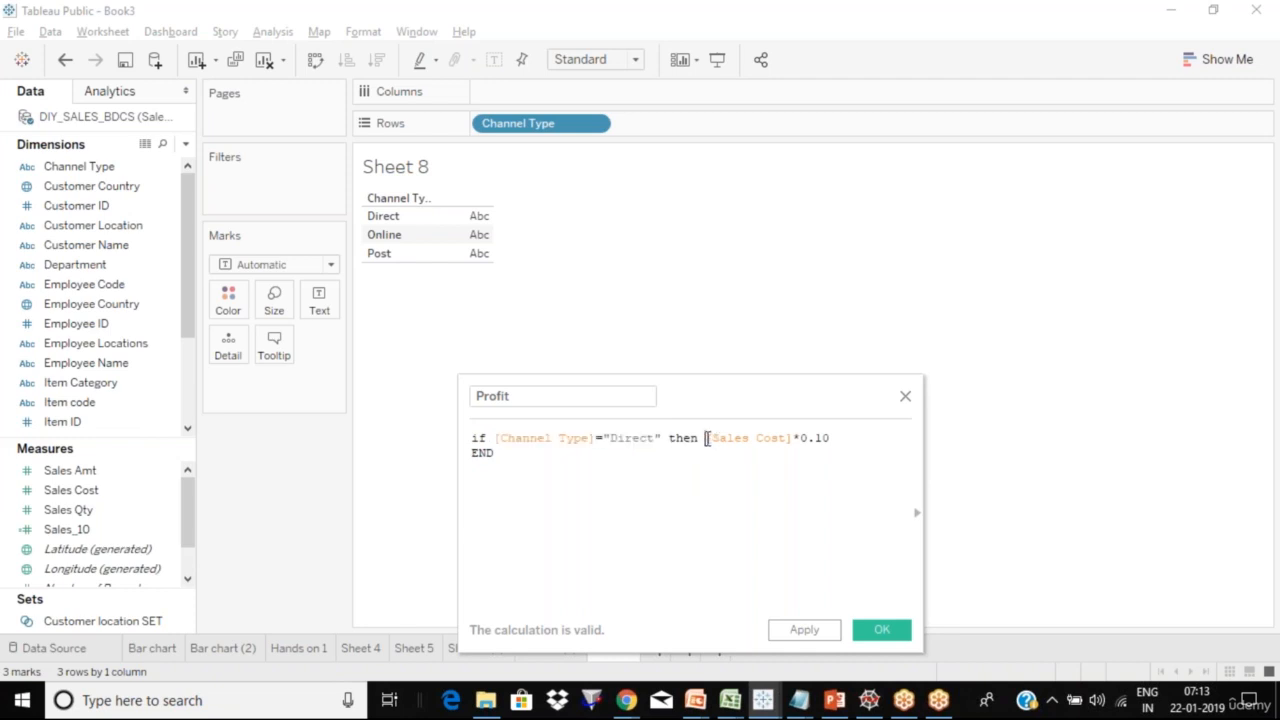
drag(707, 443, 884, 445)
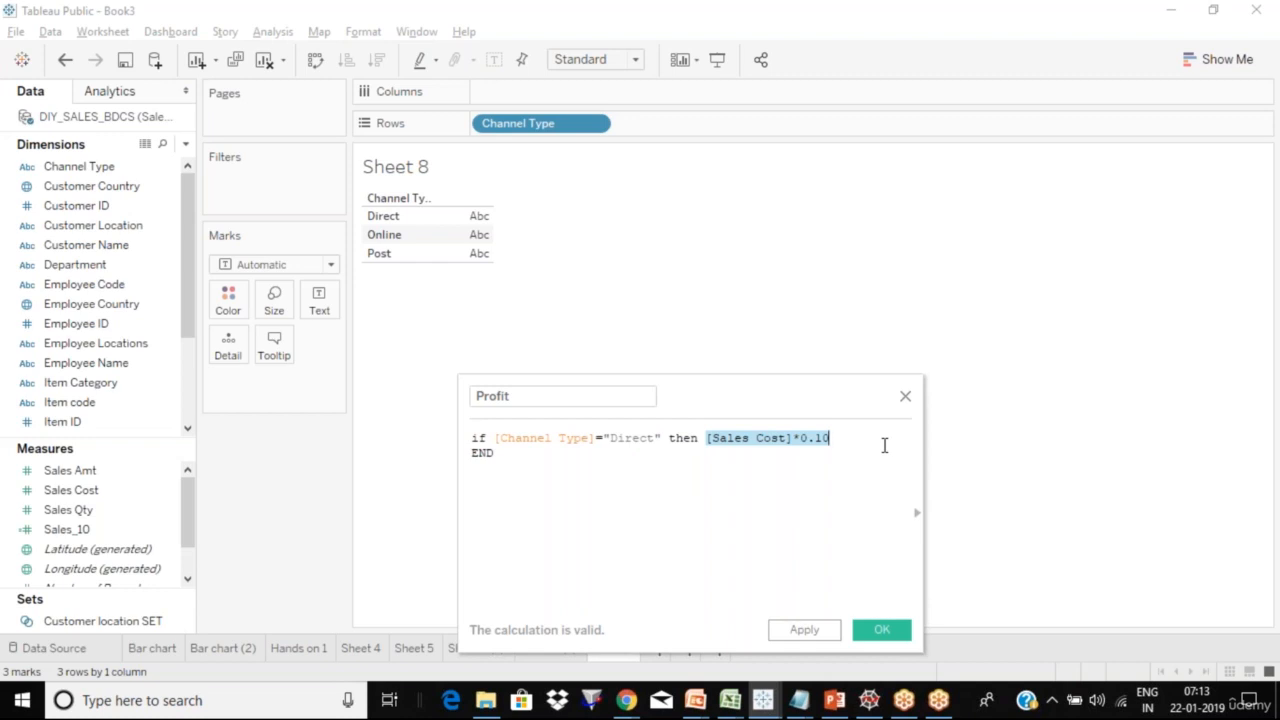
Step: Add an ELSEIF line before END that tests whether [Channel Type] equals "Online"
click(884, 445)
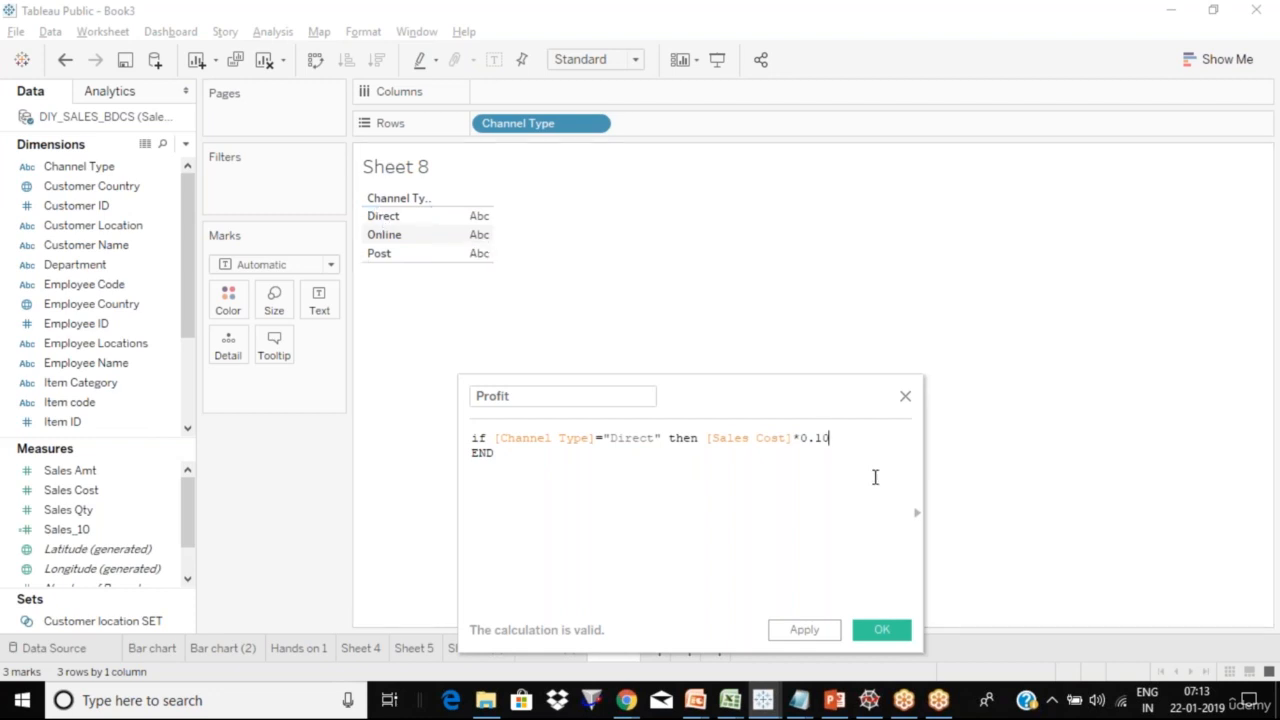
key(Return)
text(els)
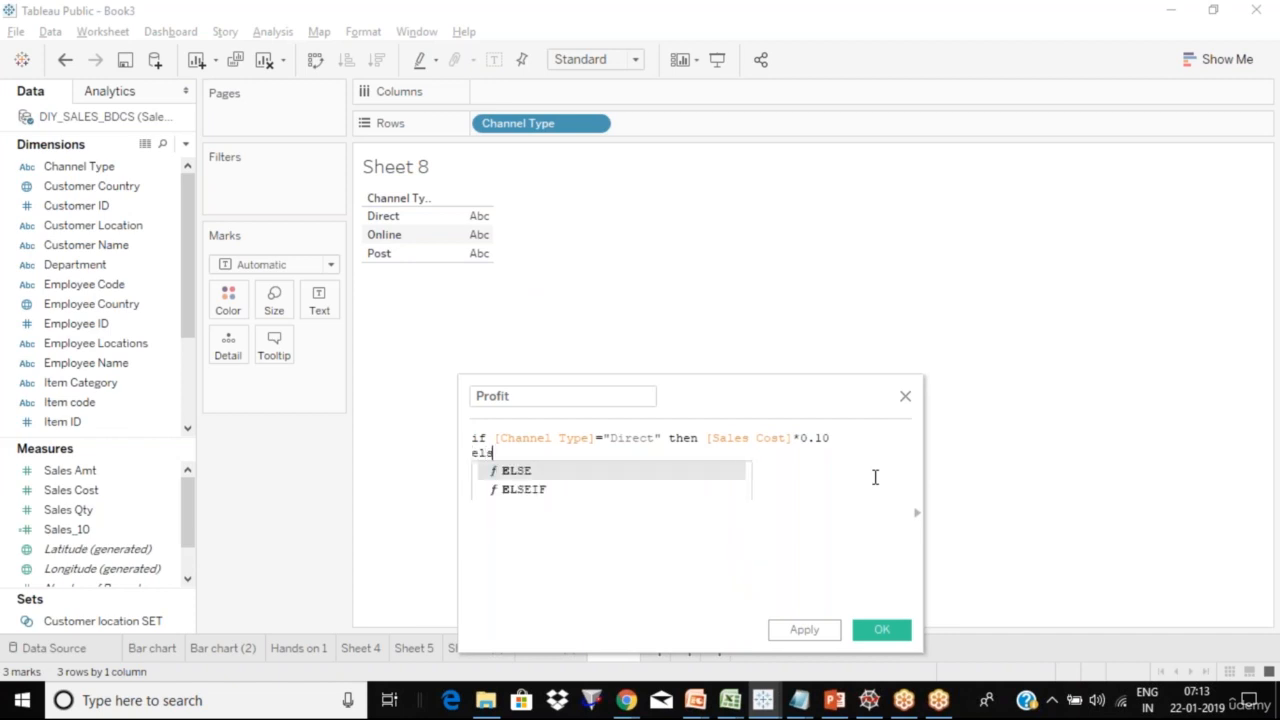
text(e)
key(Down)
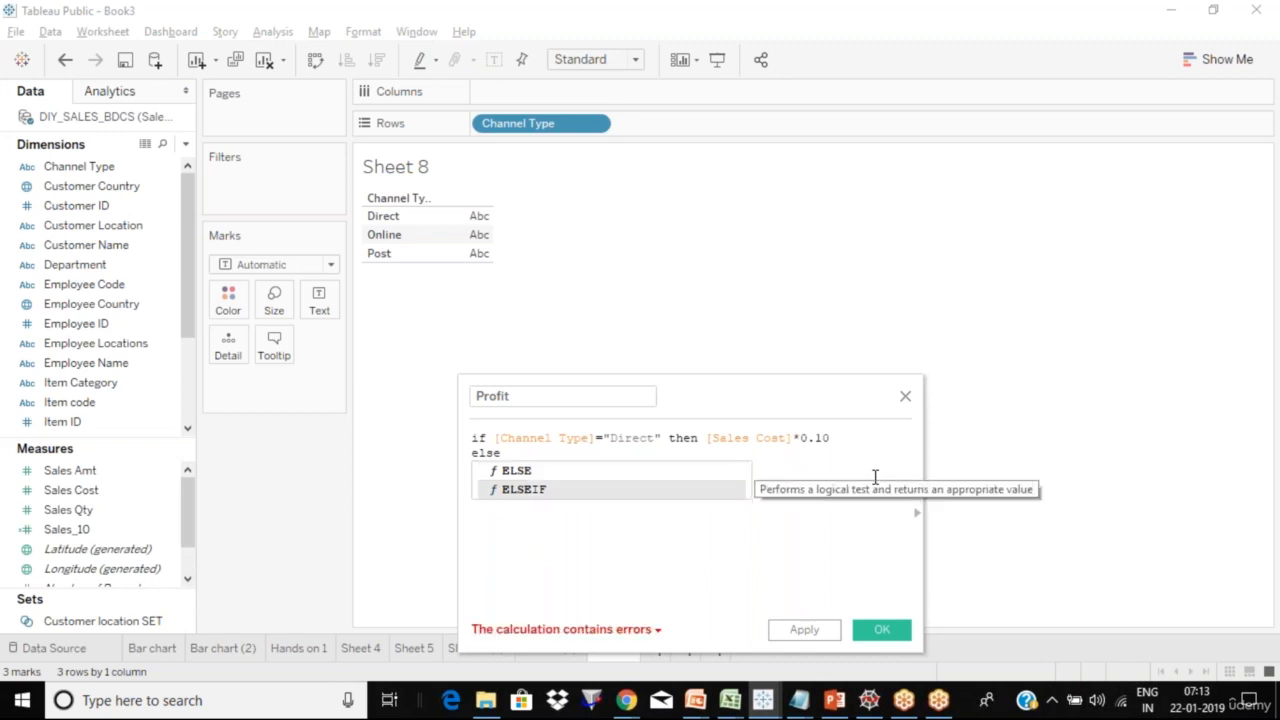
key(Return)
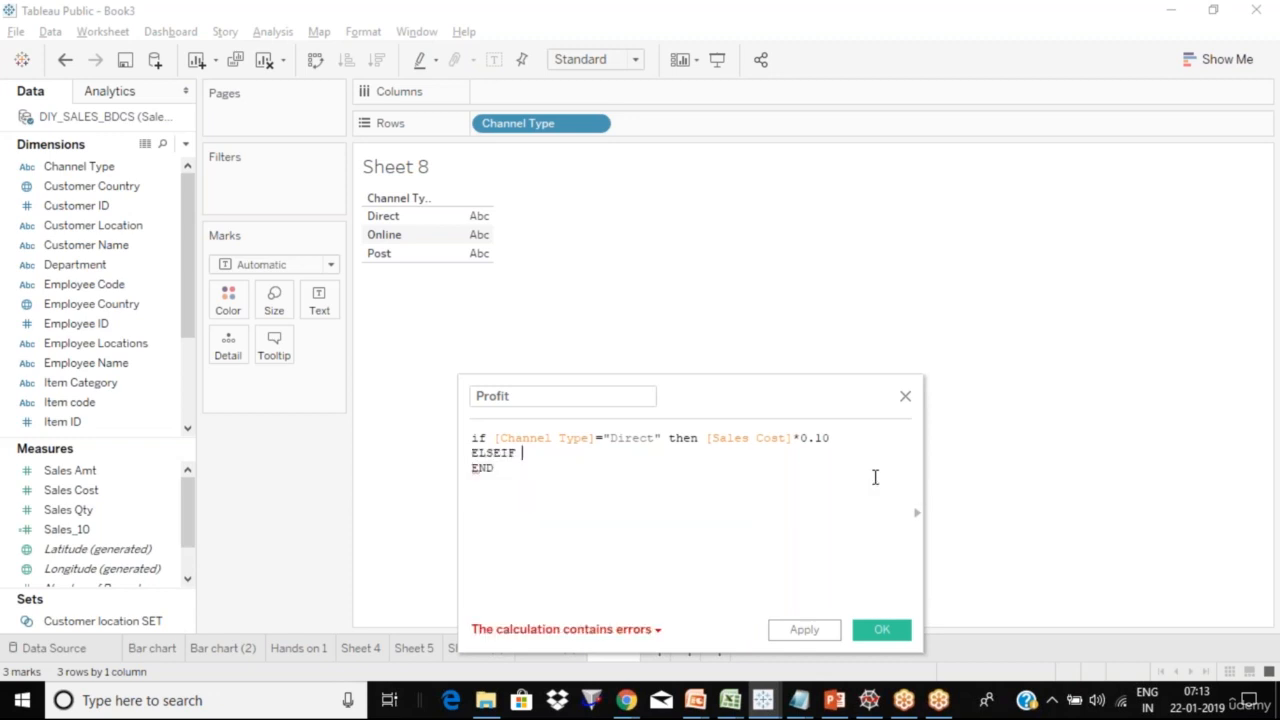
text(c)
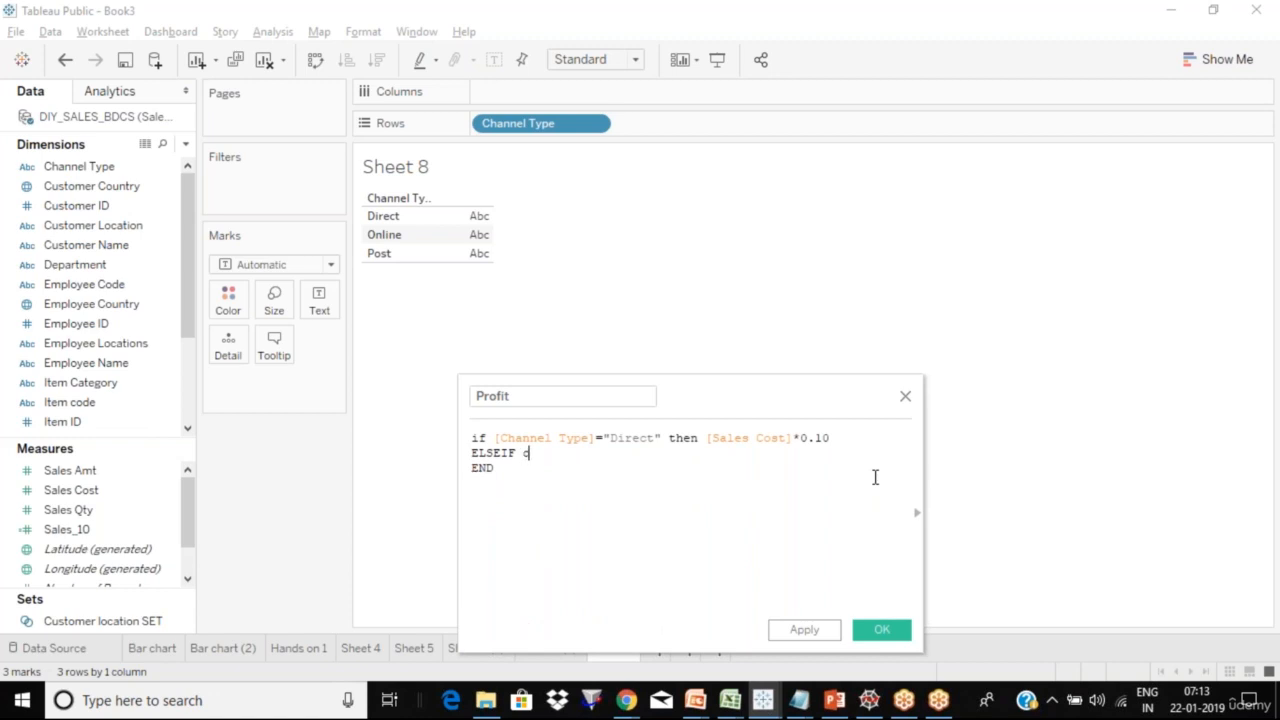
key(Return)
text(=")
text(Onli)
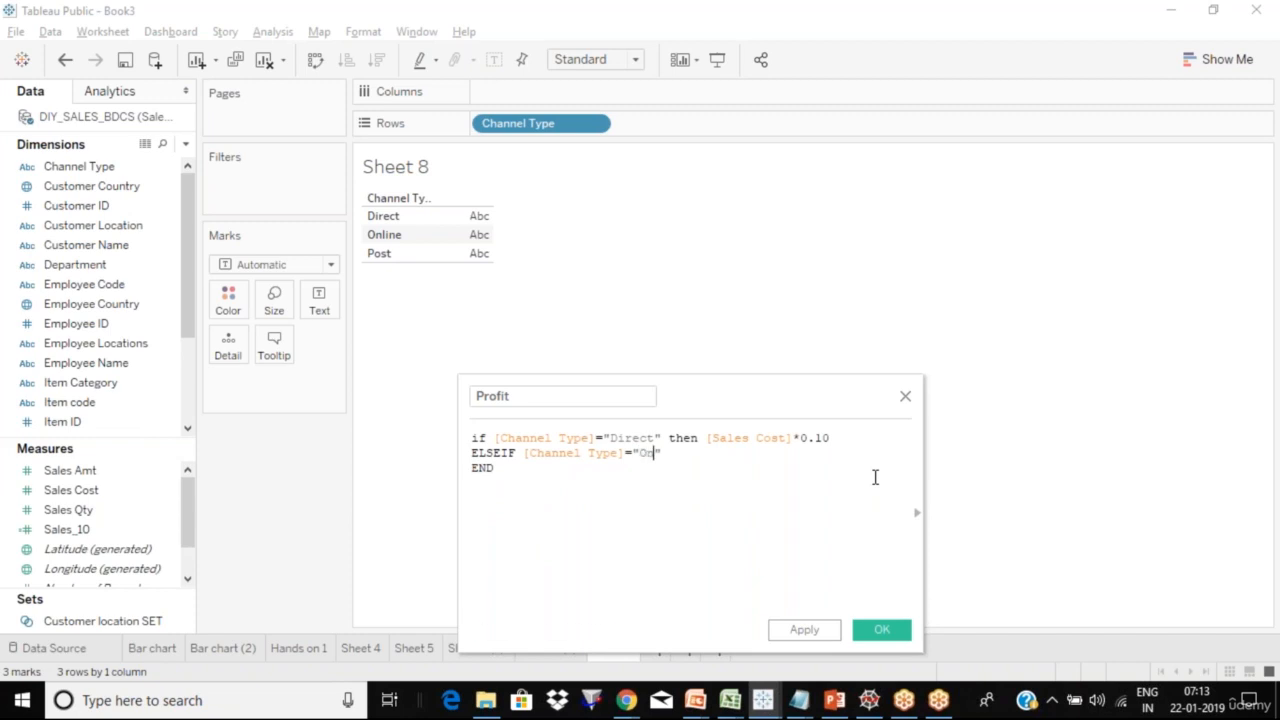
text(ne)
Step: Make the Online condition return [Sales Cost]*0.20
key(Right)
text(then sales)
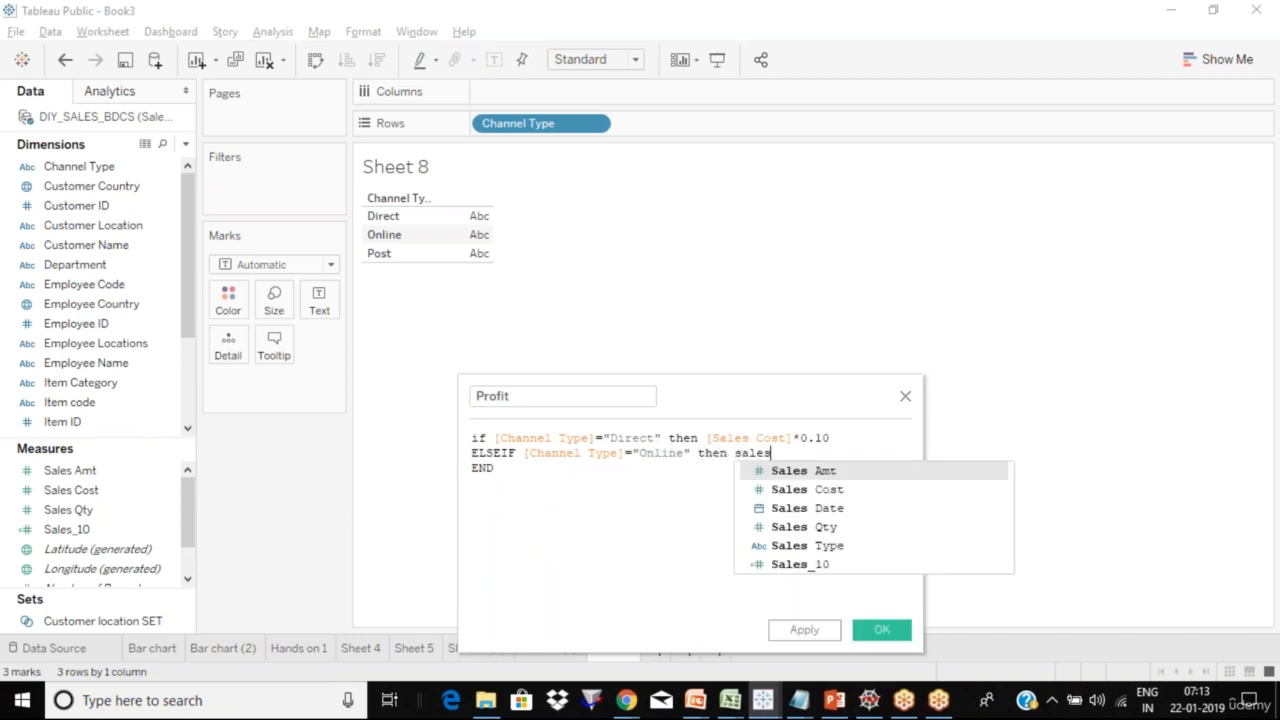
key(Down)
key(Return)
text(*)
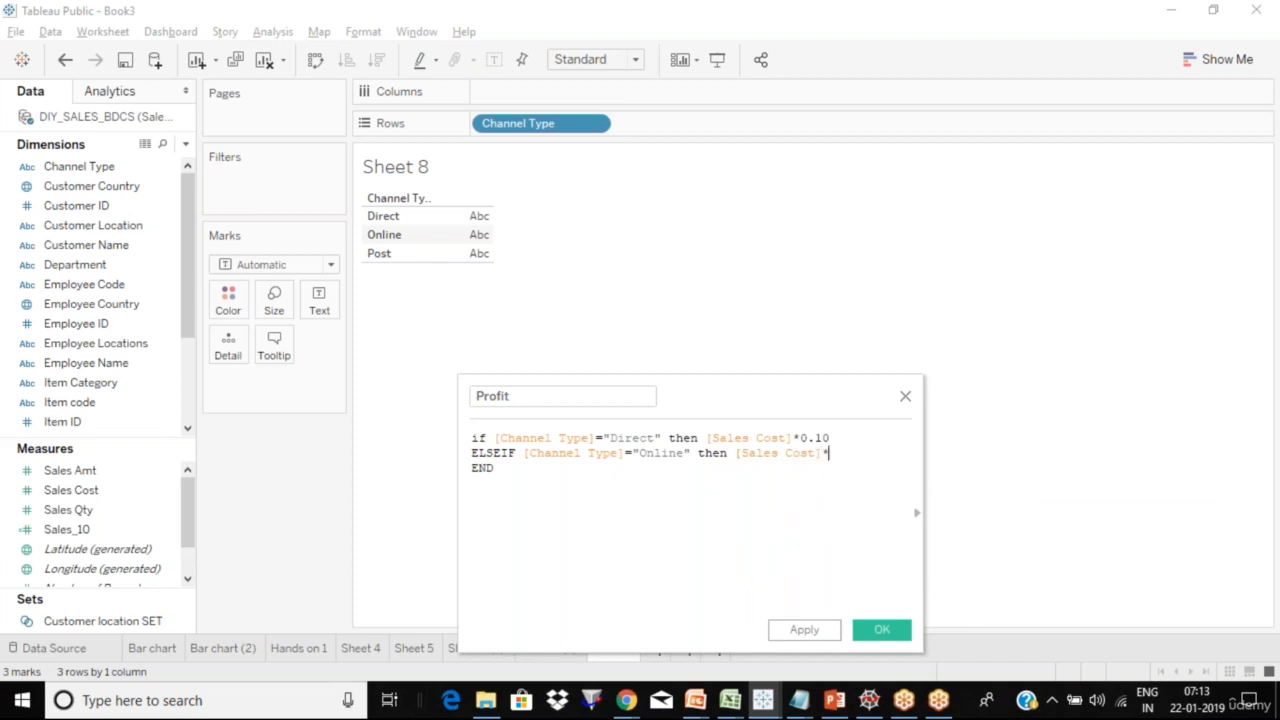
text(0.20)
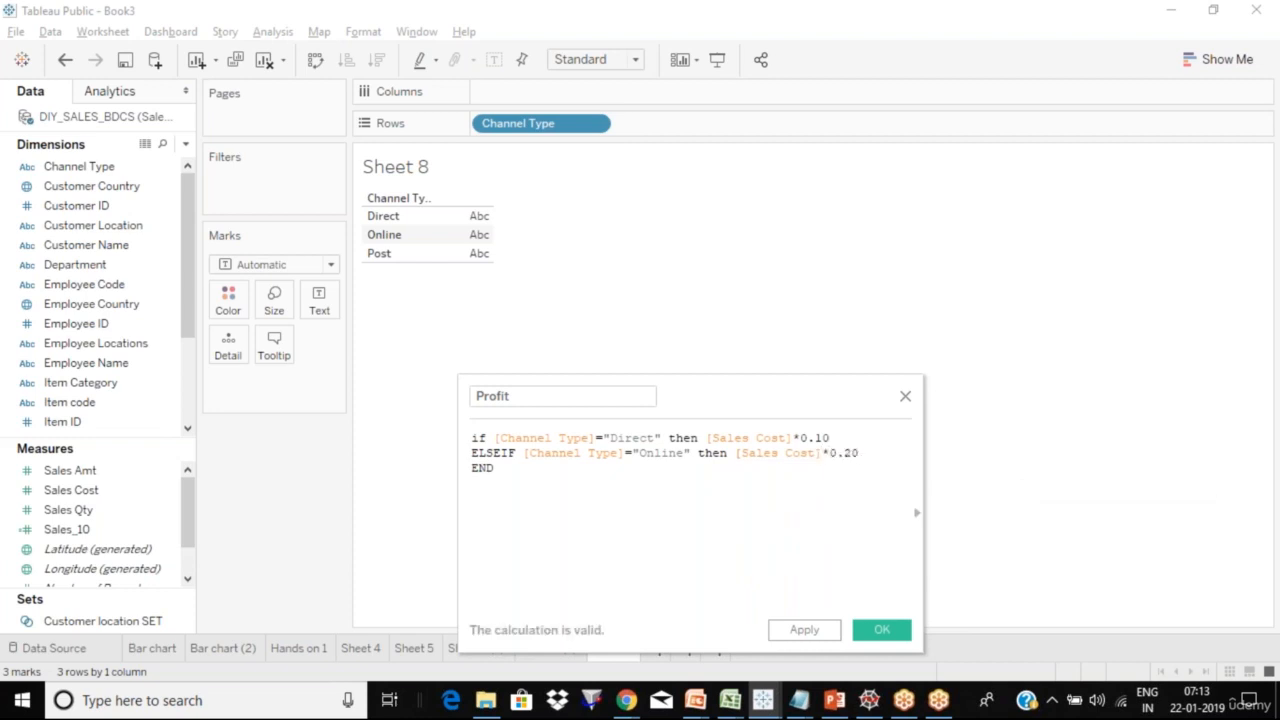
Step: Add an else line between the ELSEIF line and END
key(Return)
text(else)
key(Up)
key(Up)
key(ctrl+Left)
key(ctrl+Left)
key(ctrl+Left)
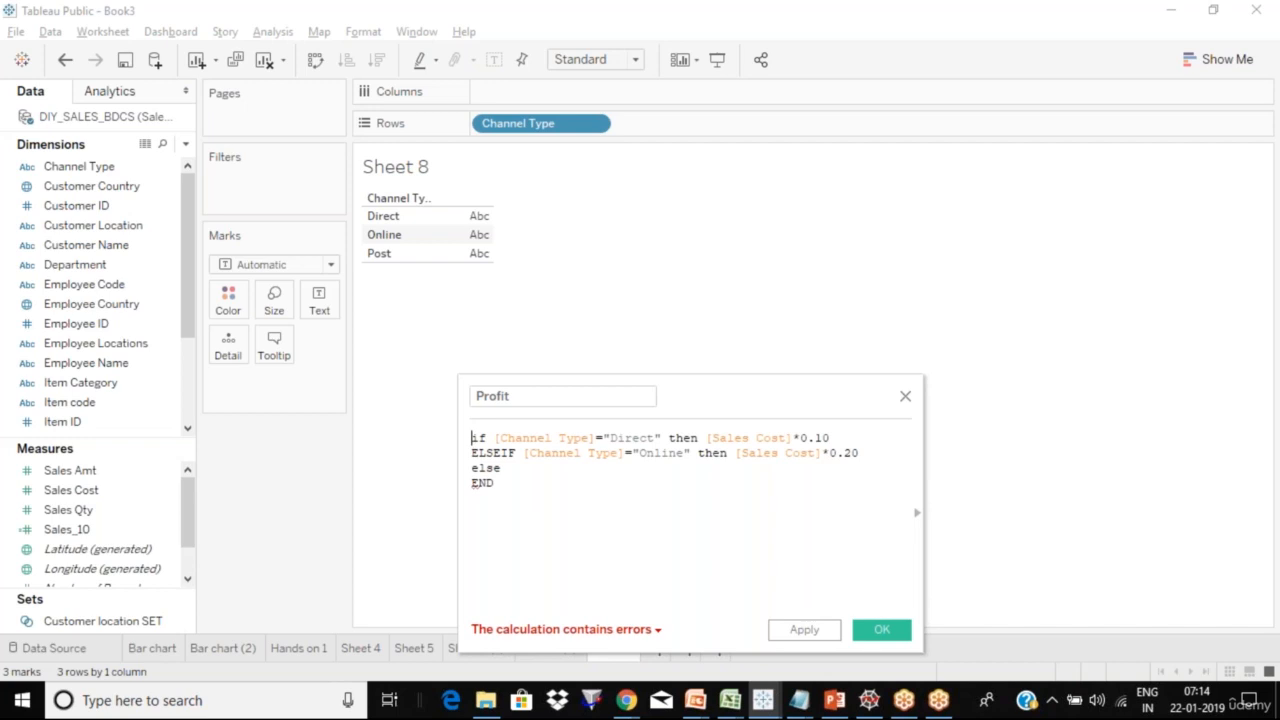
key(shift+Down)
key(shift+Up)
key(Down)
key(Down)
Step: Make the else branch return [Sales Cost]*0.30 and save the Profit calculated field
key(End)
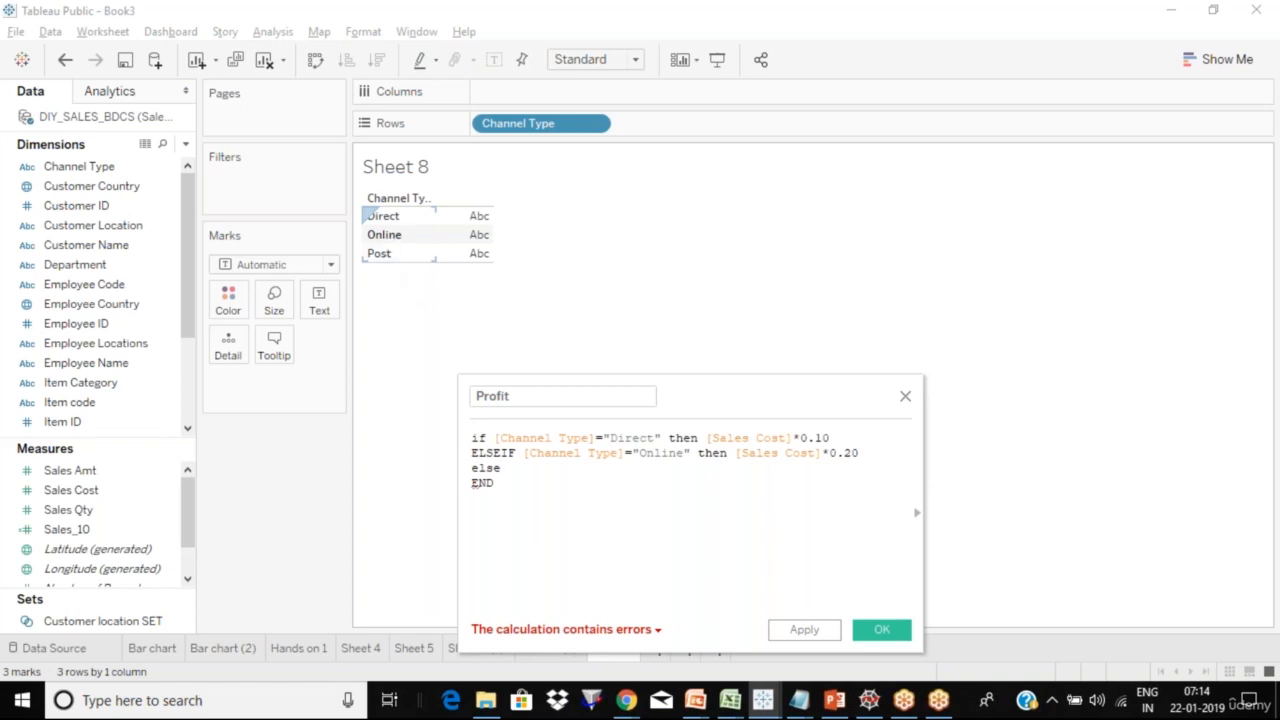
text(s)
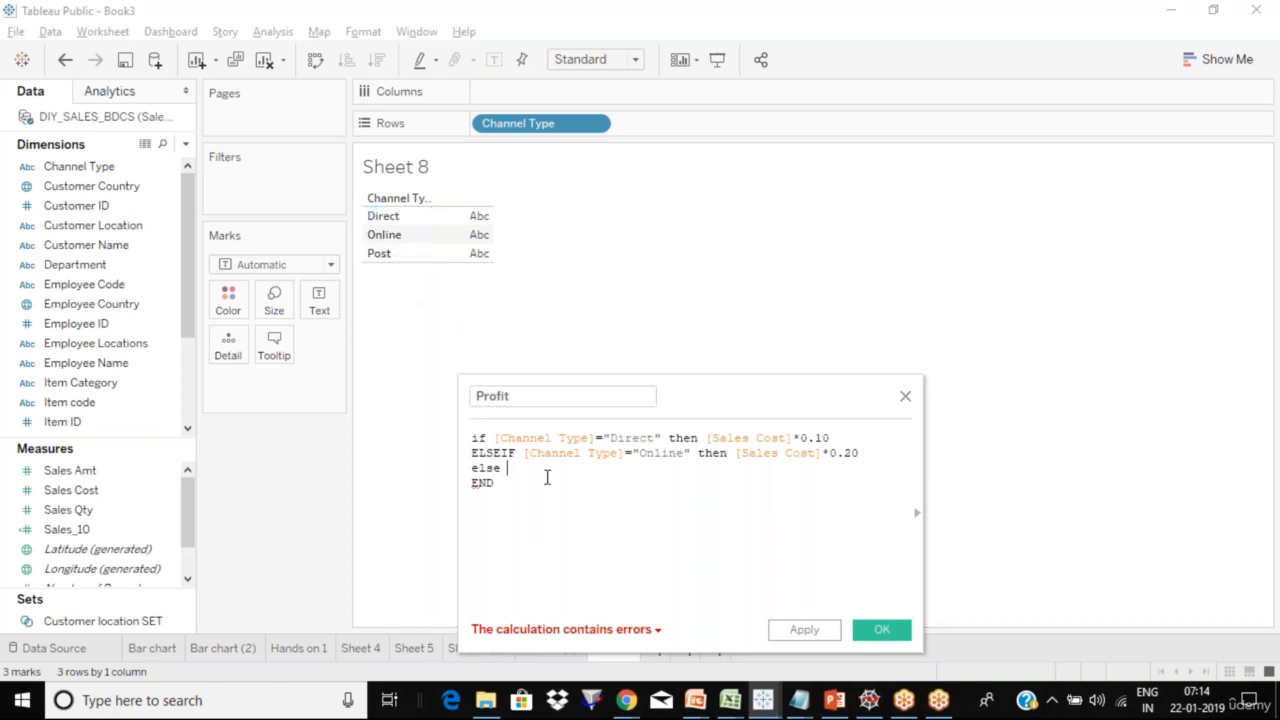
text(ales)
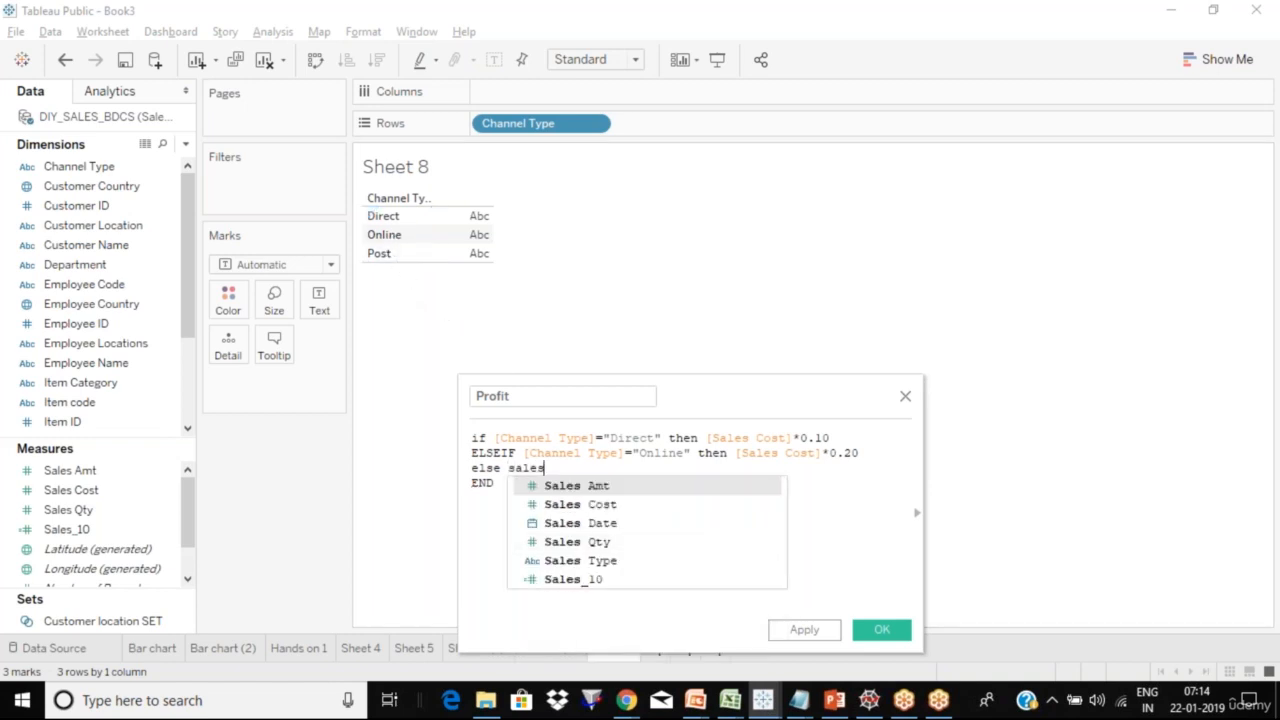
key(Down)
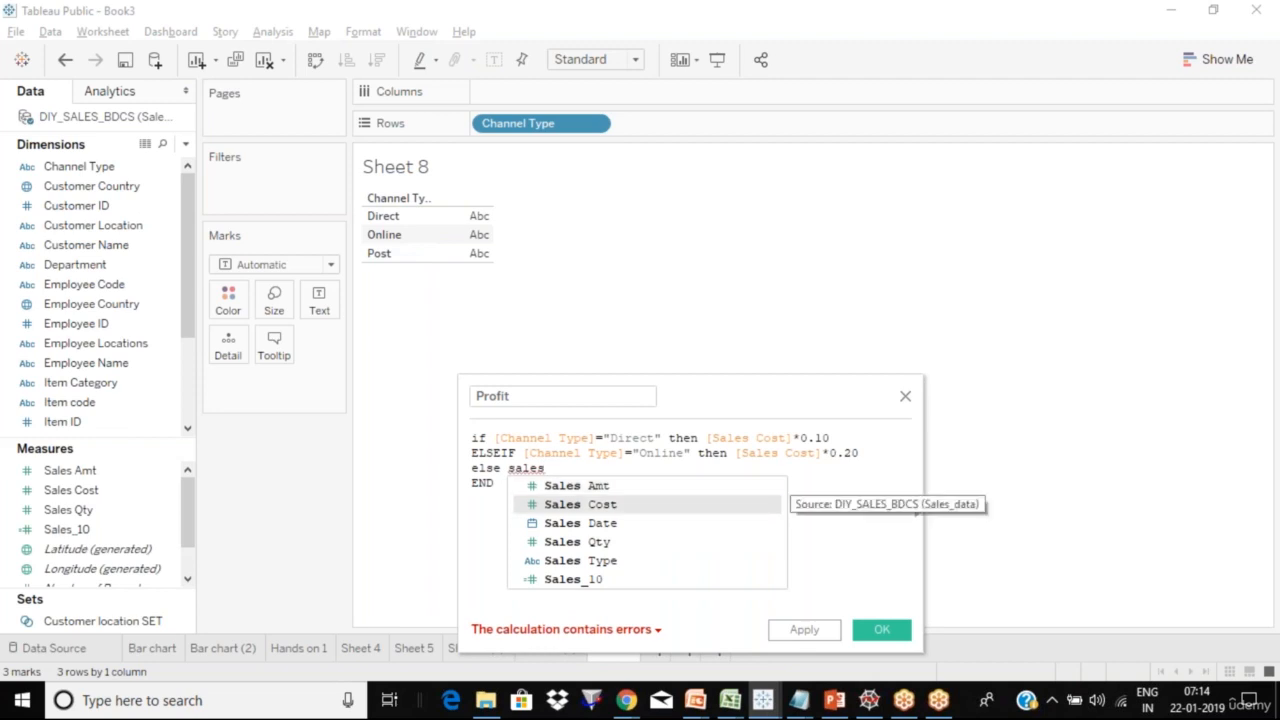
key(Return)
text(*)
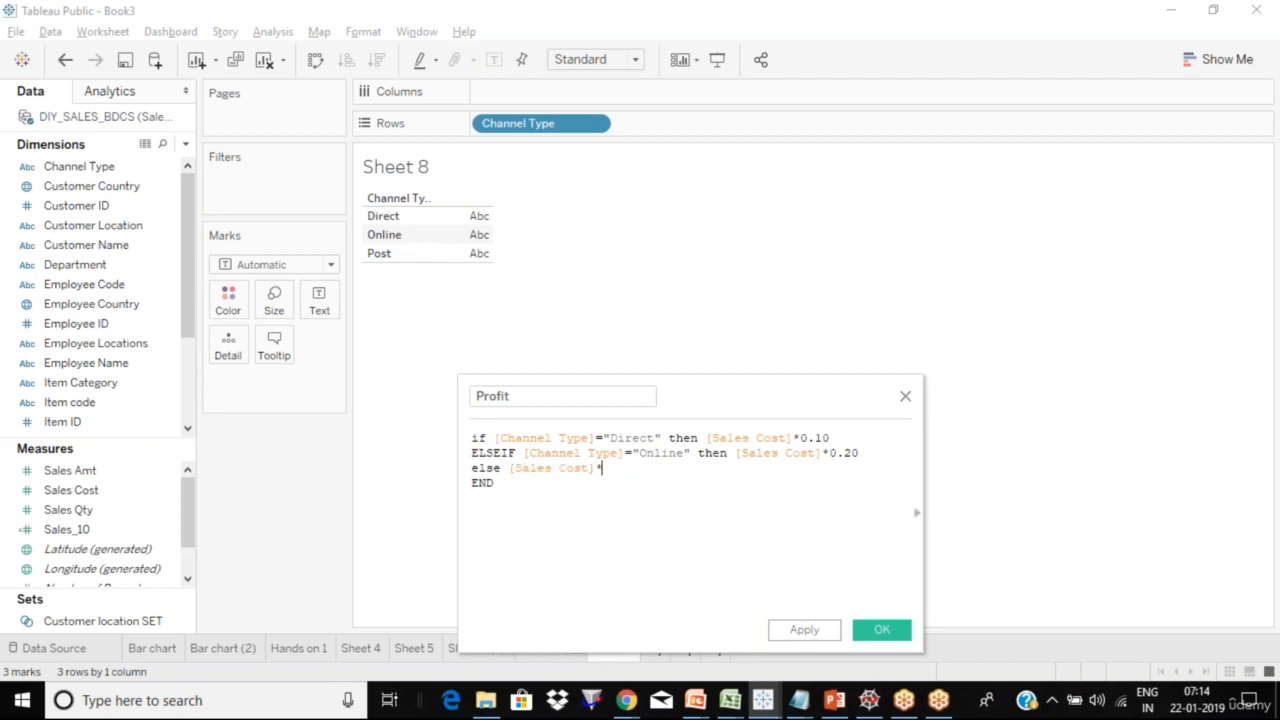
text(0.30)
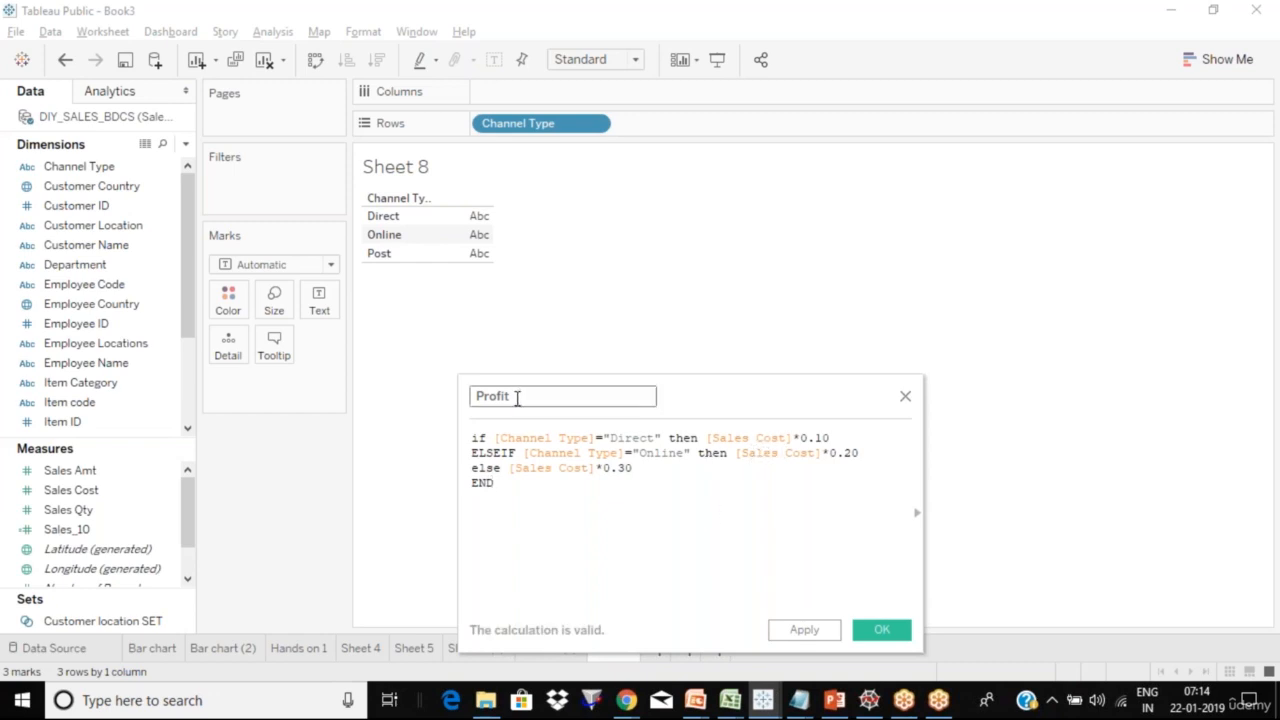
click(829, 632)
click(878, 632)
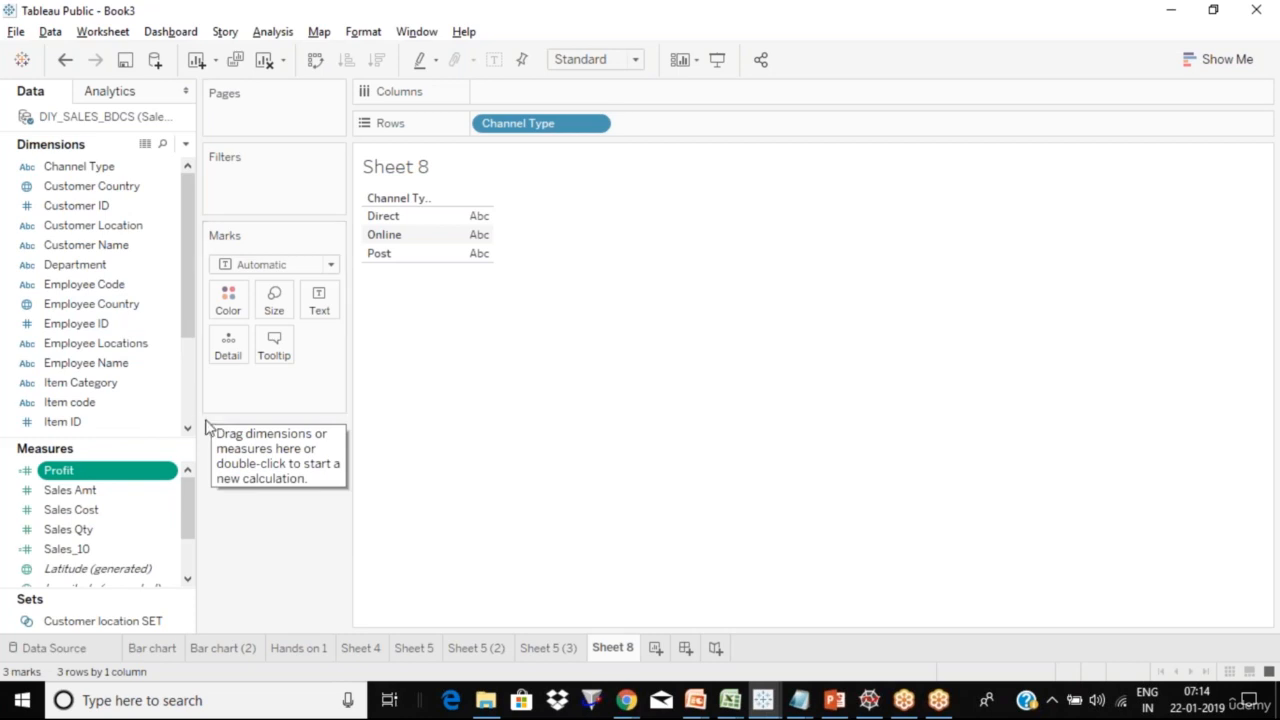
Step: Reopen the Profit calculation for editing and insert an empty ELSEIF line above the else line
click(168, 472)
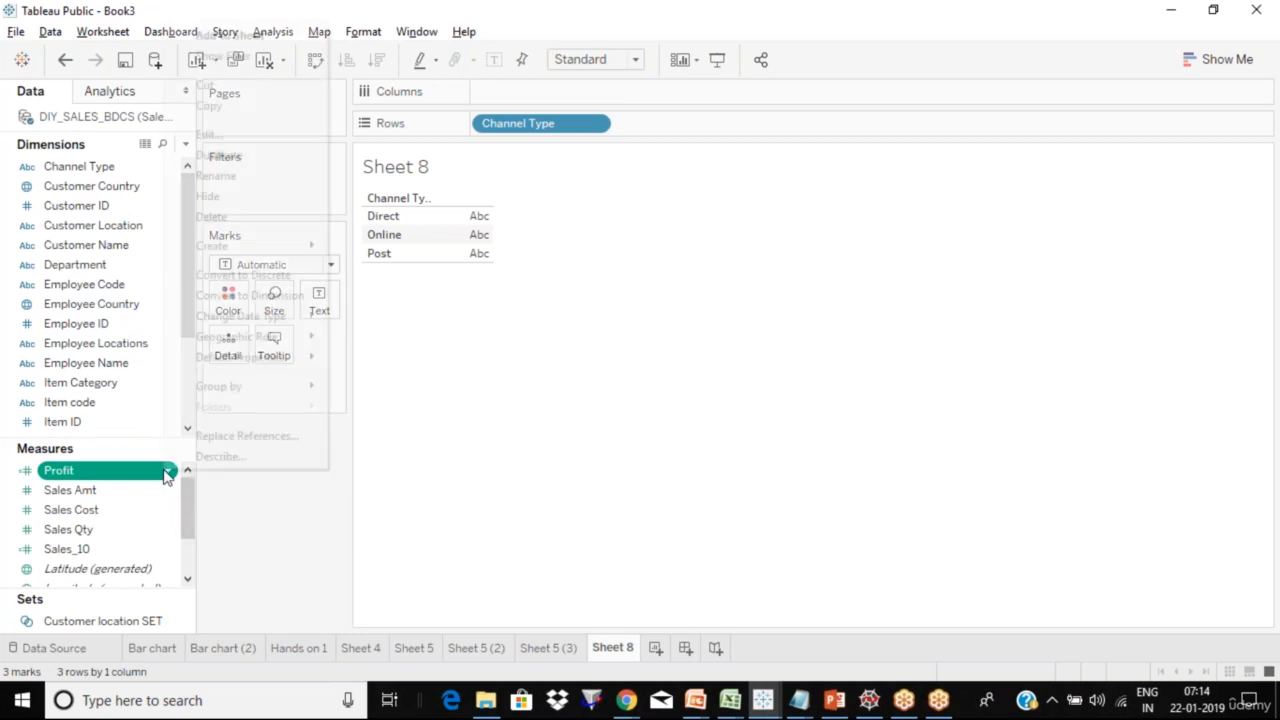
click(252, 140)
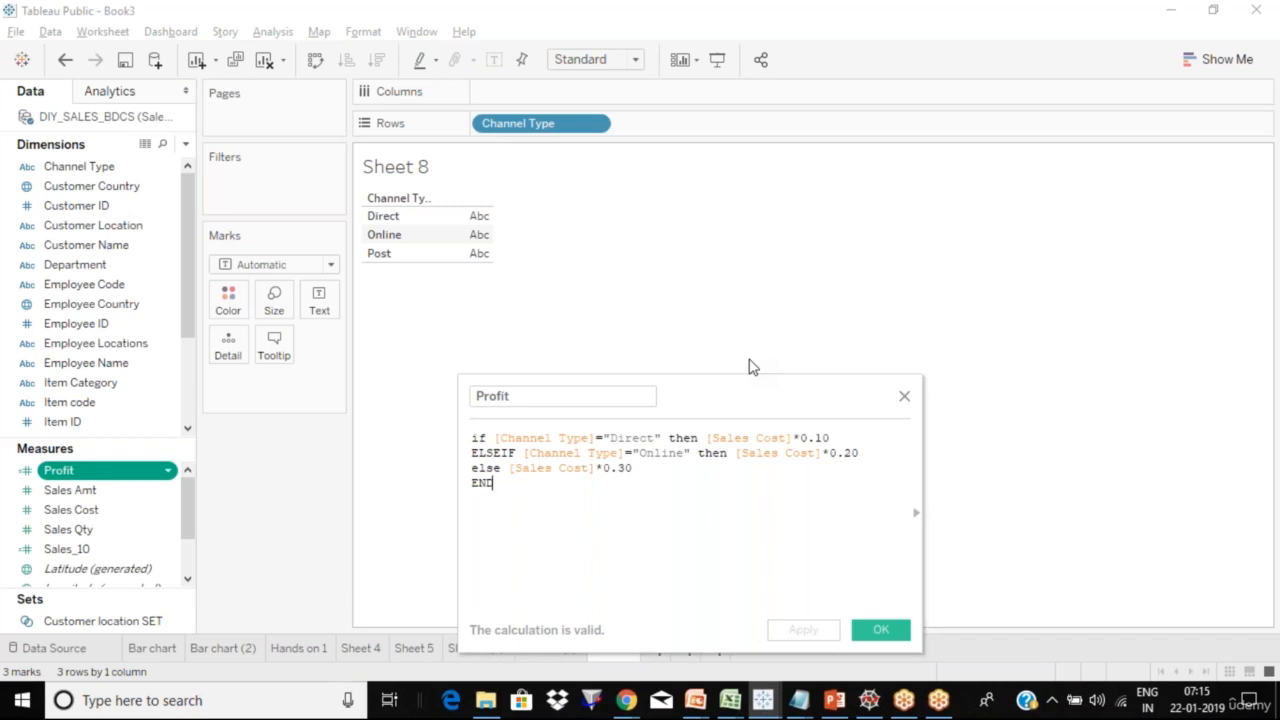
key(Up)
key(Home)
key(shift+Right)
key(shift+Right)
key(shift+Right)
key(shift+Right)
key(Up)
key(Left)
key(Left)
key(Left)
key(Down)
key(Left)
key(Return)
key(Up)
text(else)
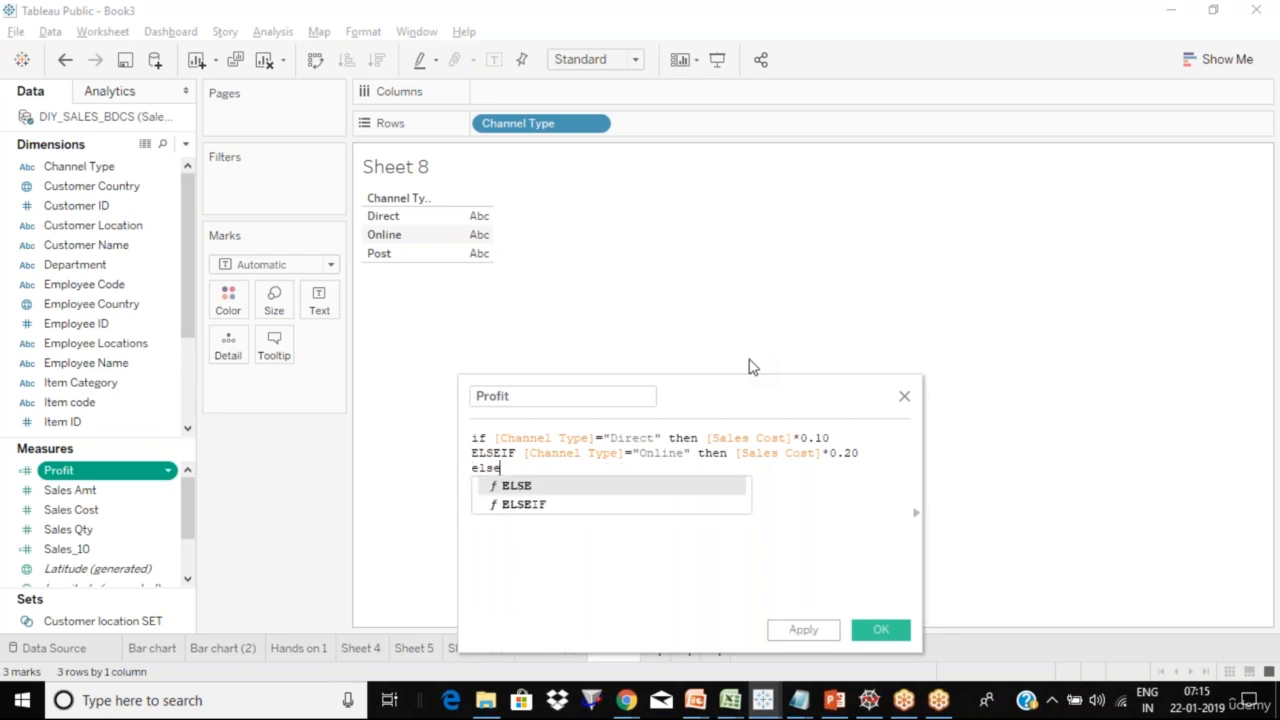
key(Down)
key(Return)
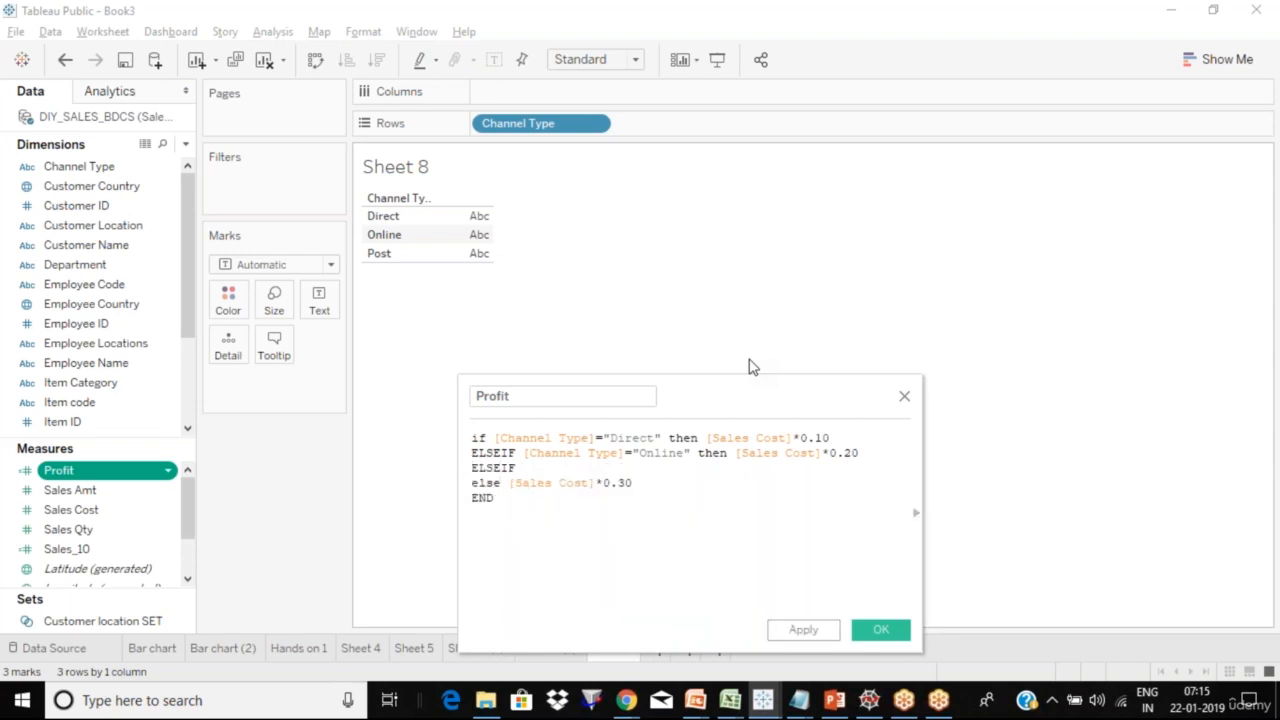
Step: Add a second empty ELSEIF line directly above the else line
key(Return)
text(else)
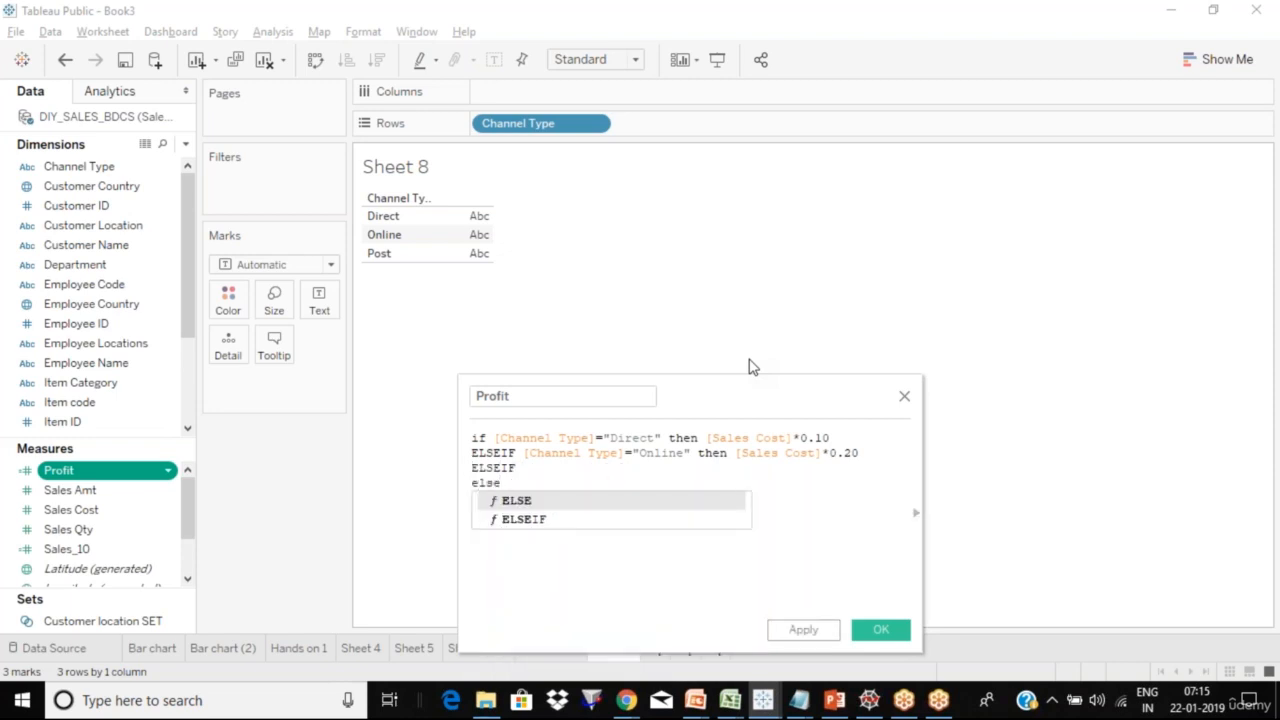
key(Down)
key(Return)
key(Down)
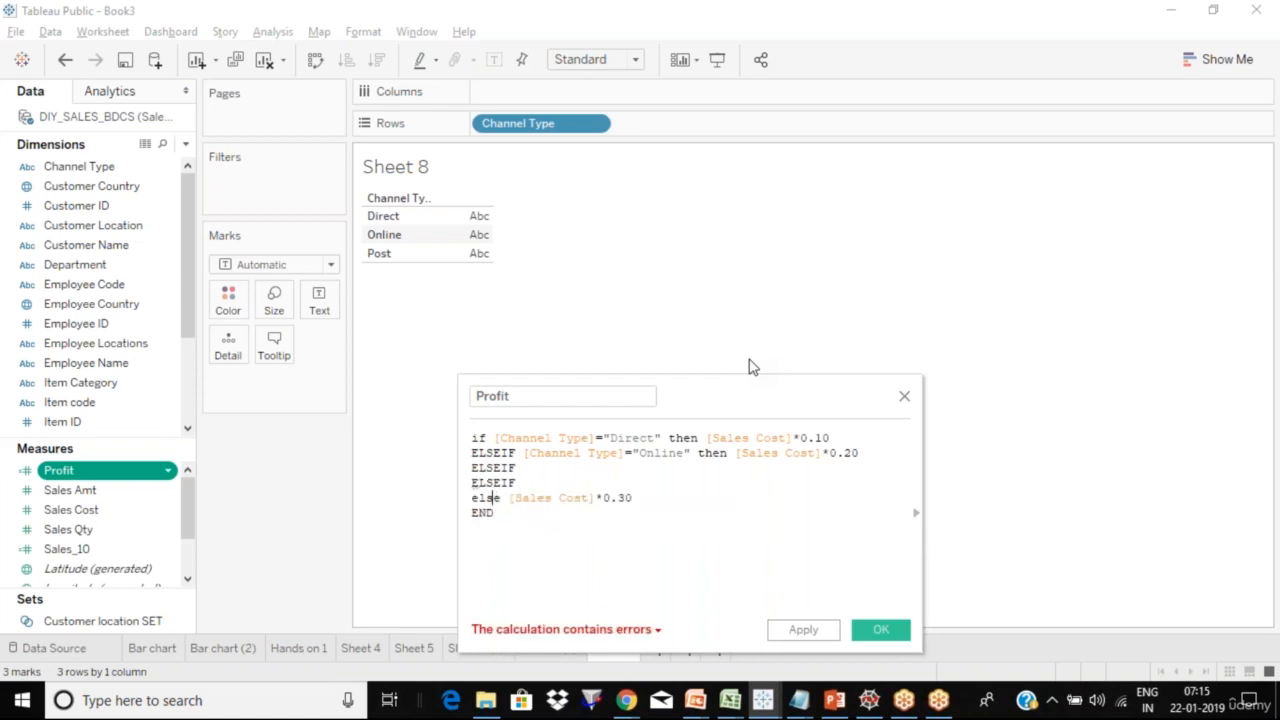
Step: Examine the Profit formula line by line, covering the if, ELSEIF and else branches and the closing END
key(shift+Left)
key(shift+Left)
key(shift+Left)
key(shift+Left)
key(Left)
key(Up)
key(Up)
key(Up)
key(Up)
key(shift+Down)
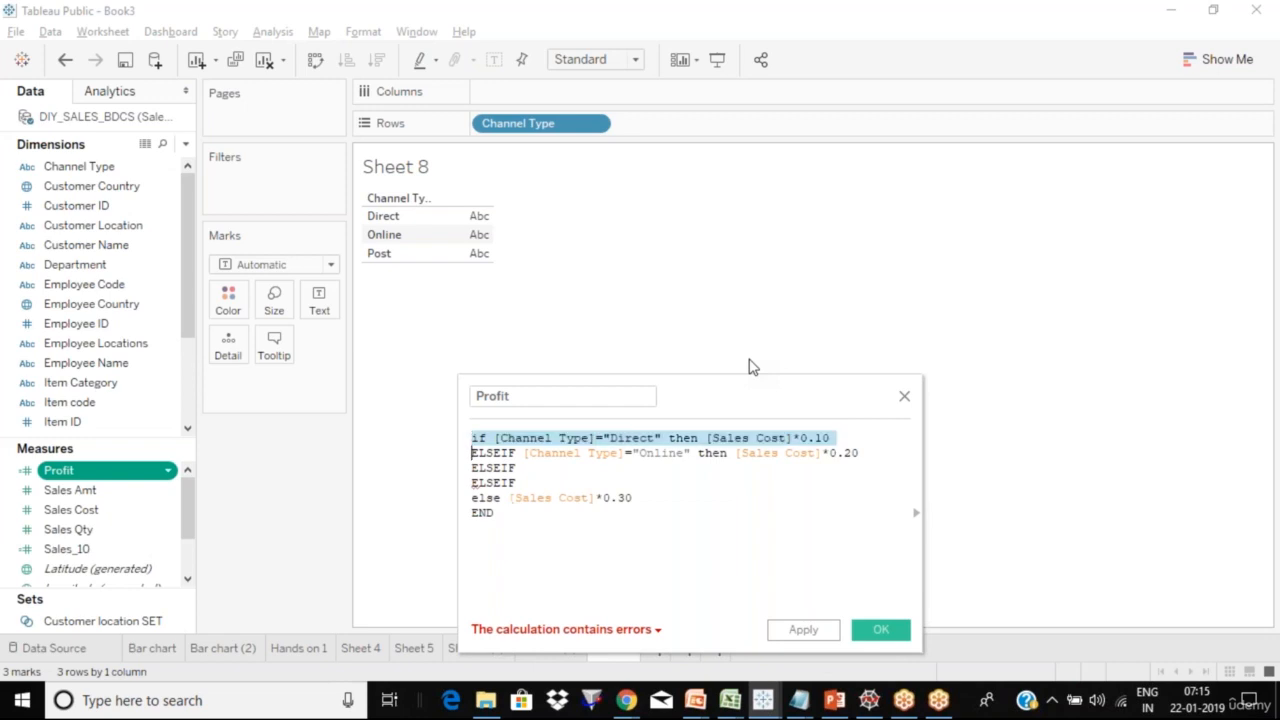
key(shift+Down)
key(Left)
key(Down)
key(Down)
key(Down)
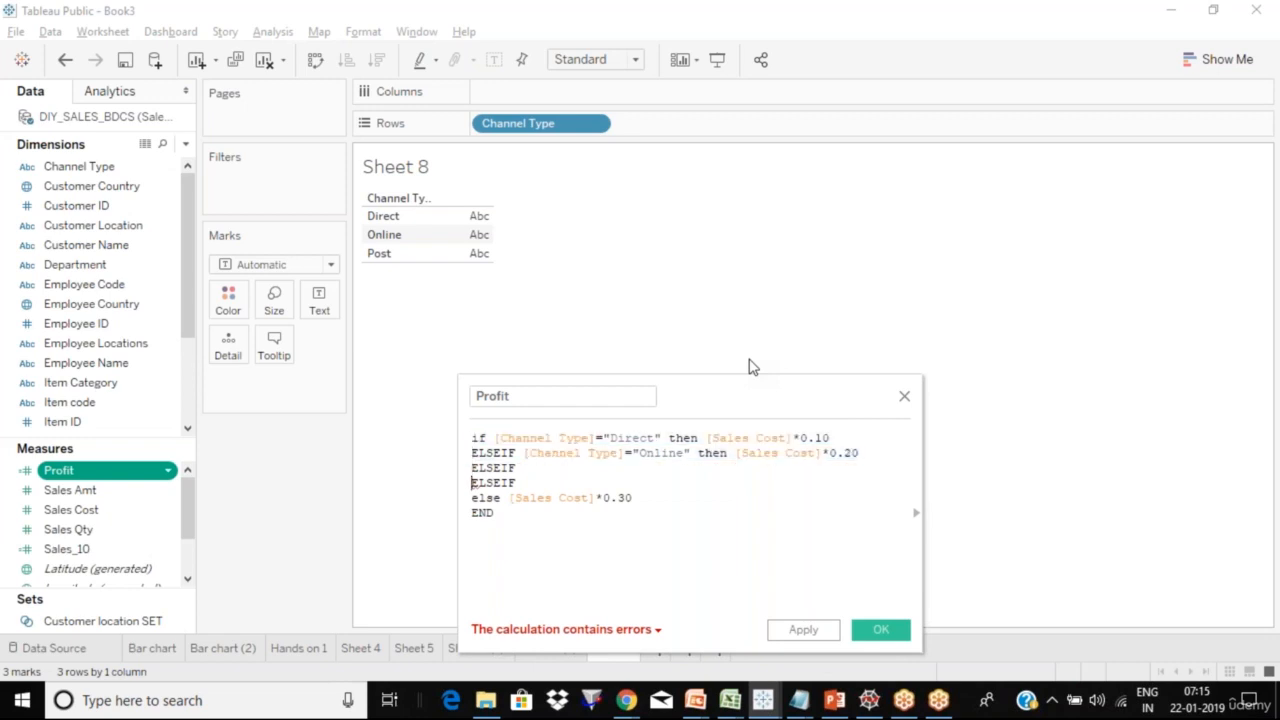
key(Up)
key(Up)
key(Up)
key(shift+Down)
key(shift+Down)
key(shift+Down)
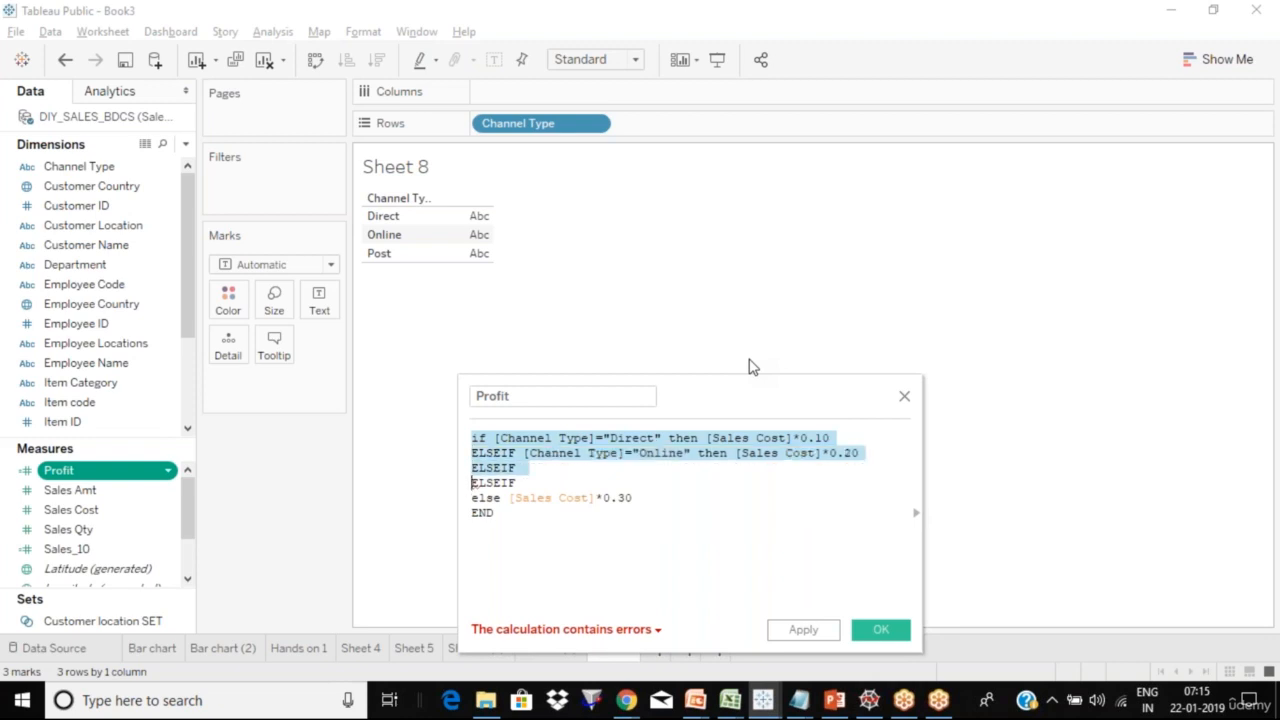
key(shift+Down)
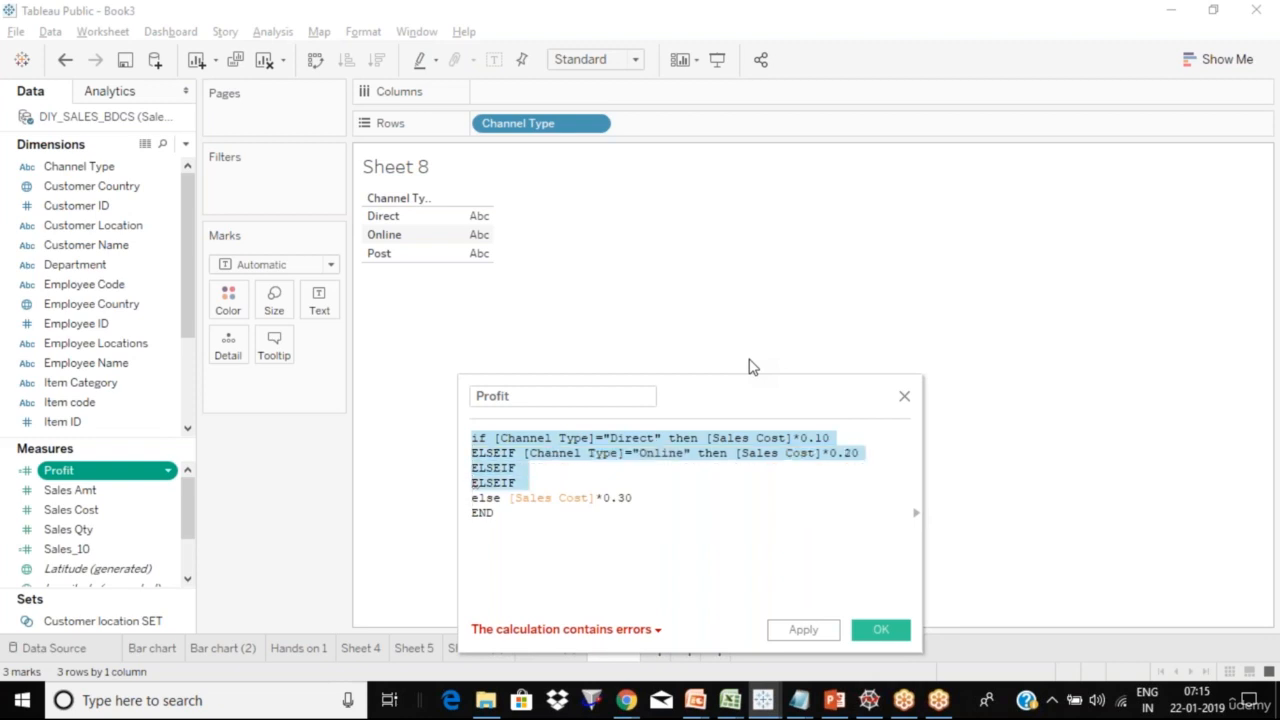
key(Down)
key(Up)
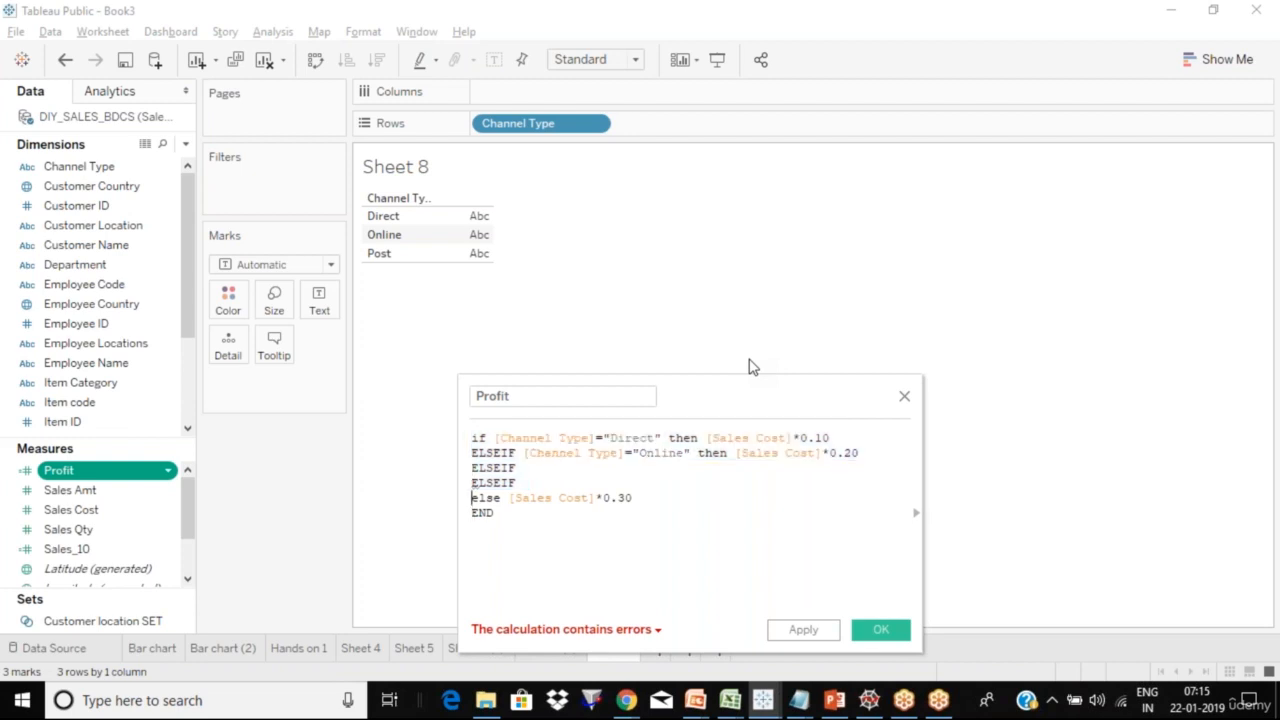
key(shift+Down)
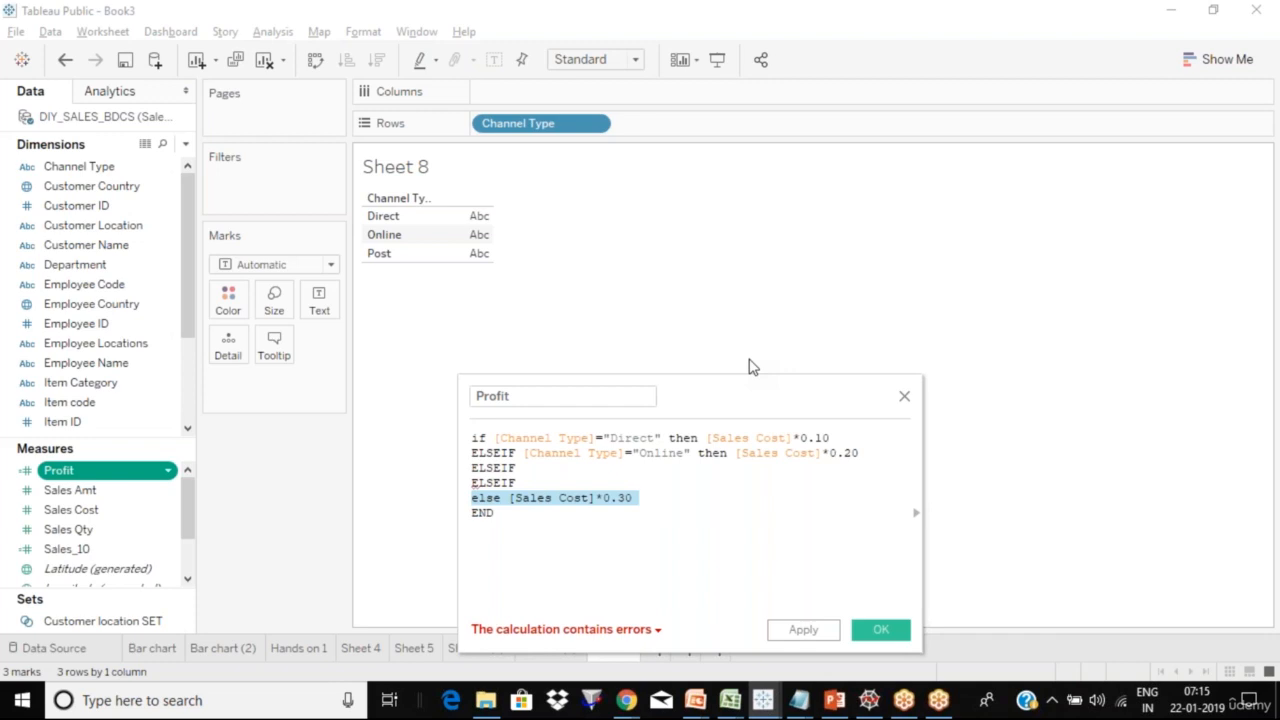
key(Right)
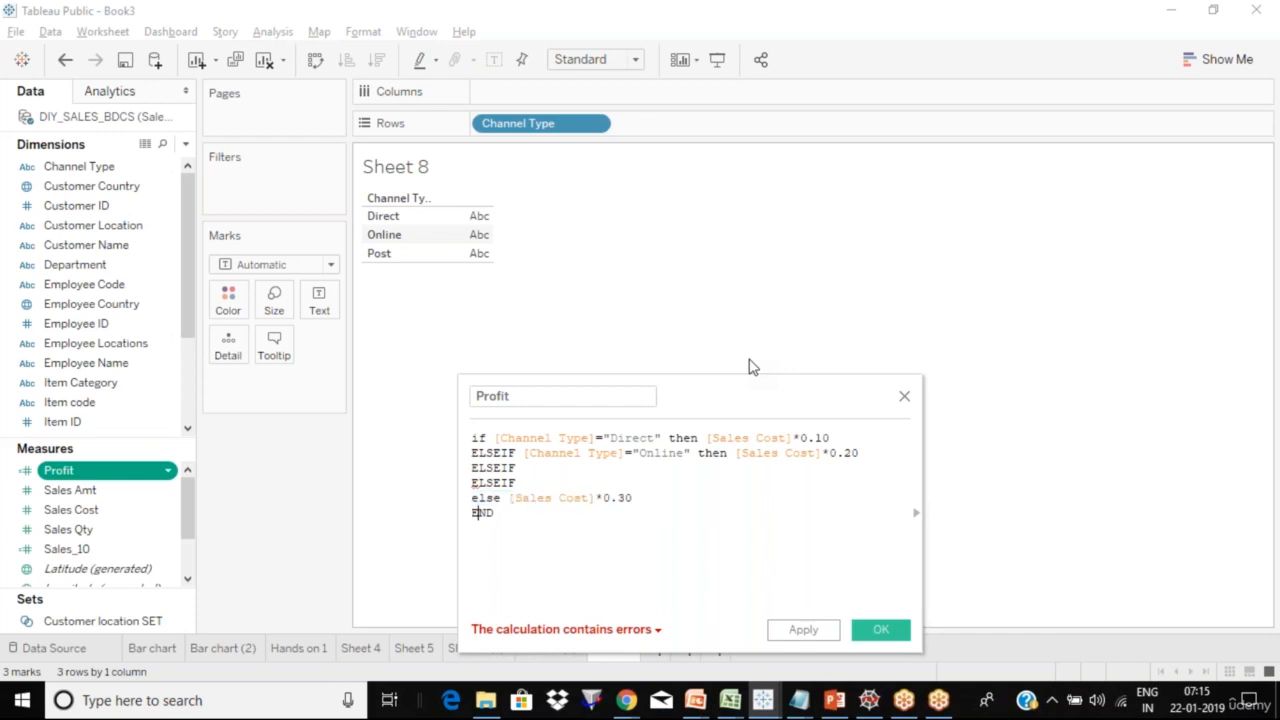
key(Right)
key(Right)
key(Up)
key(Up)
key(Up)
key(Up)
key(Up)
key(Home)
key(shift+Right)
key(shift+Right)
key(Left)
key(Down)
key(Down)
key(Down)
key(Up)
Step: Replace the closing END keyword in the Profit formula with lowercase end
key(Down)
key(Down)
key(Down)
key(shift+End)
key(BackSpace)
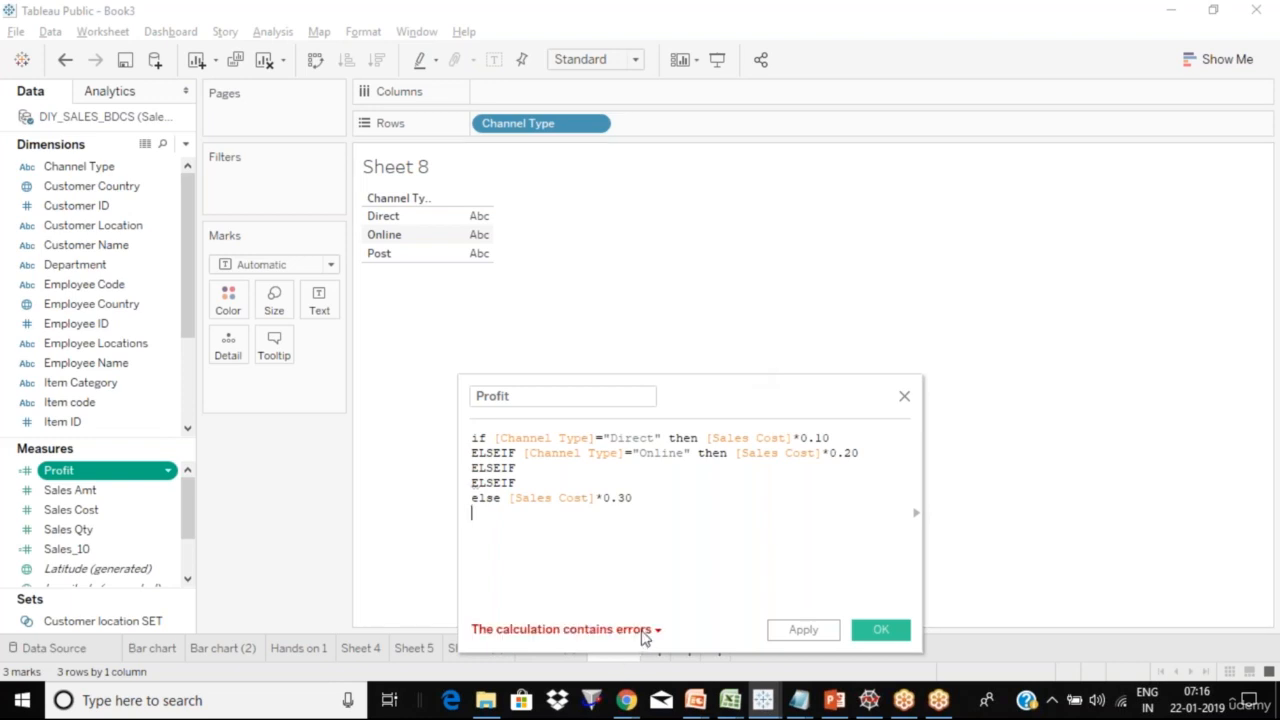
text(end)
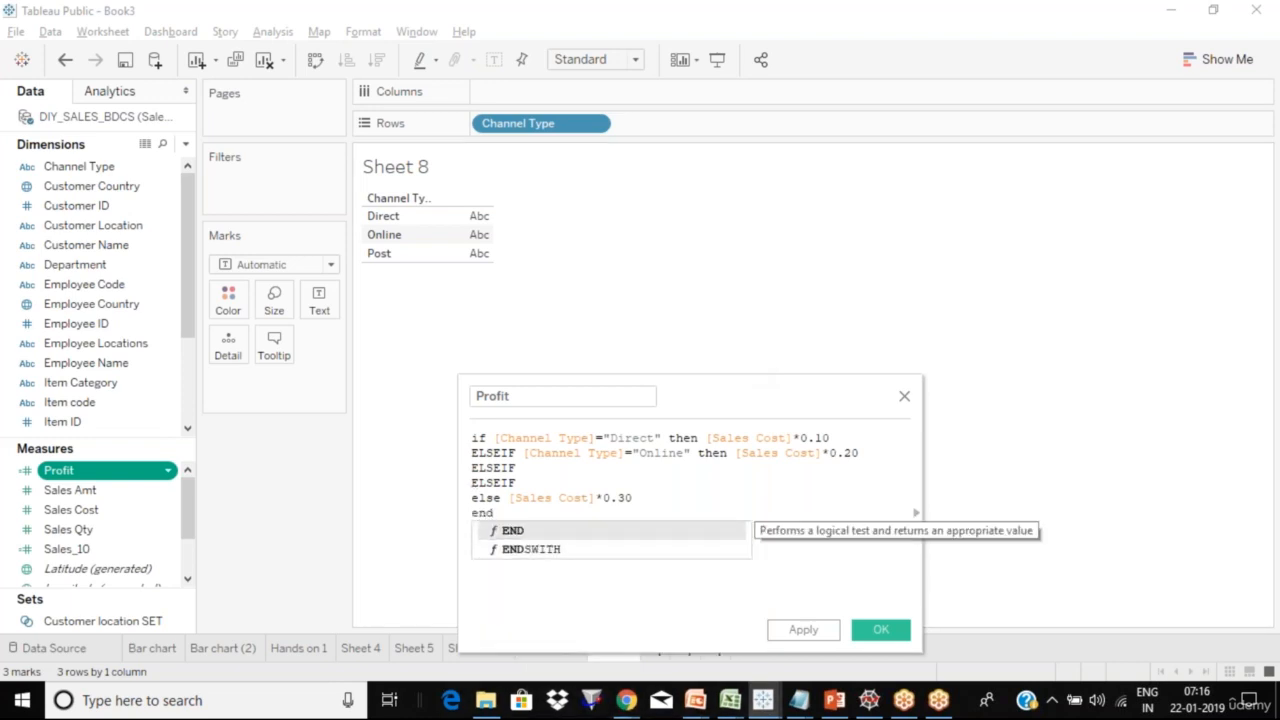
Step: Delete both empty ELSEIF lines from the Profit formula and close the calculation editor without applying
click(542, 484)
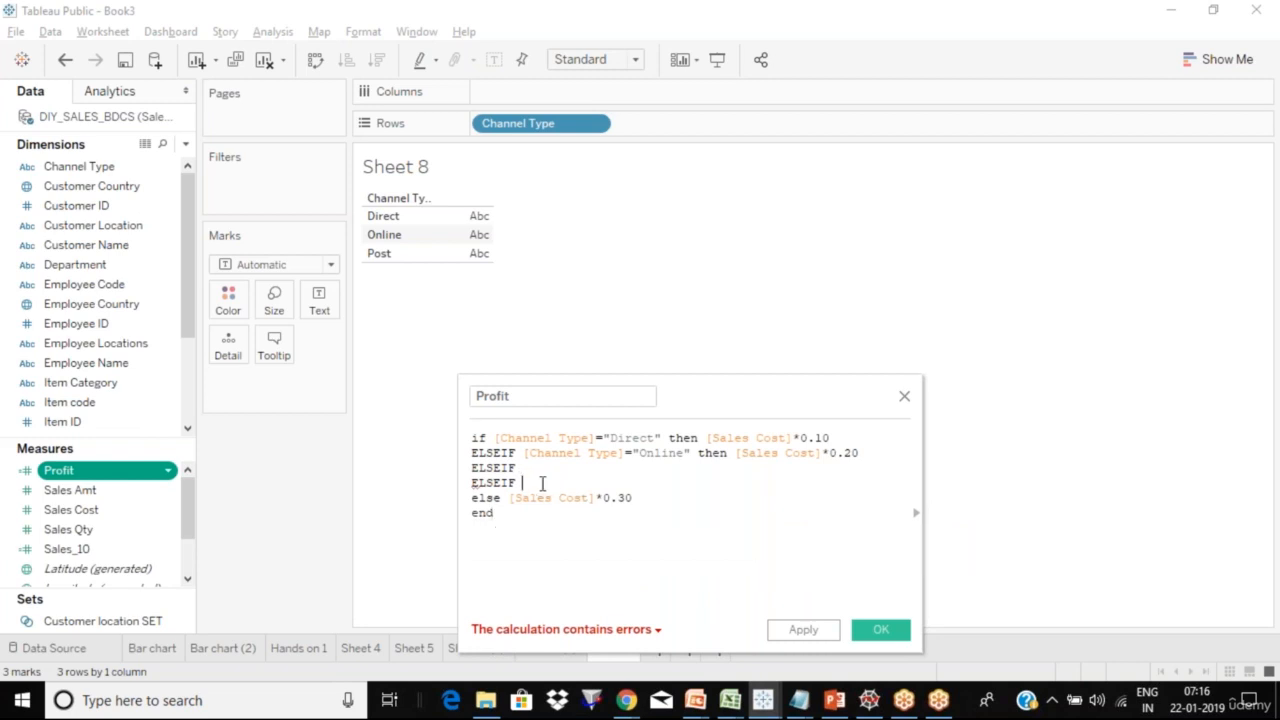
key(BackSpace)
key(BackSpace)
key(BackSpace)
key(BackSpace)
key(BackSpace)
key(BackSpace)
key(BackSpace)
key(BackSpace)
key(BackSpace)
key(BackSpace)
key(BackSpace)
key(BackSpace)
key(BackSpace)
key(BackSpace)
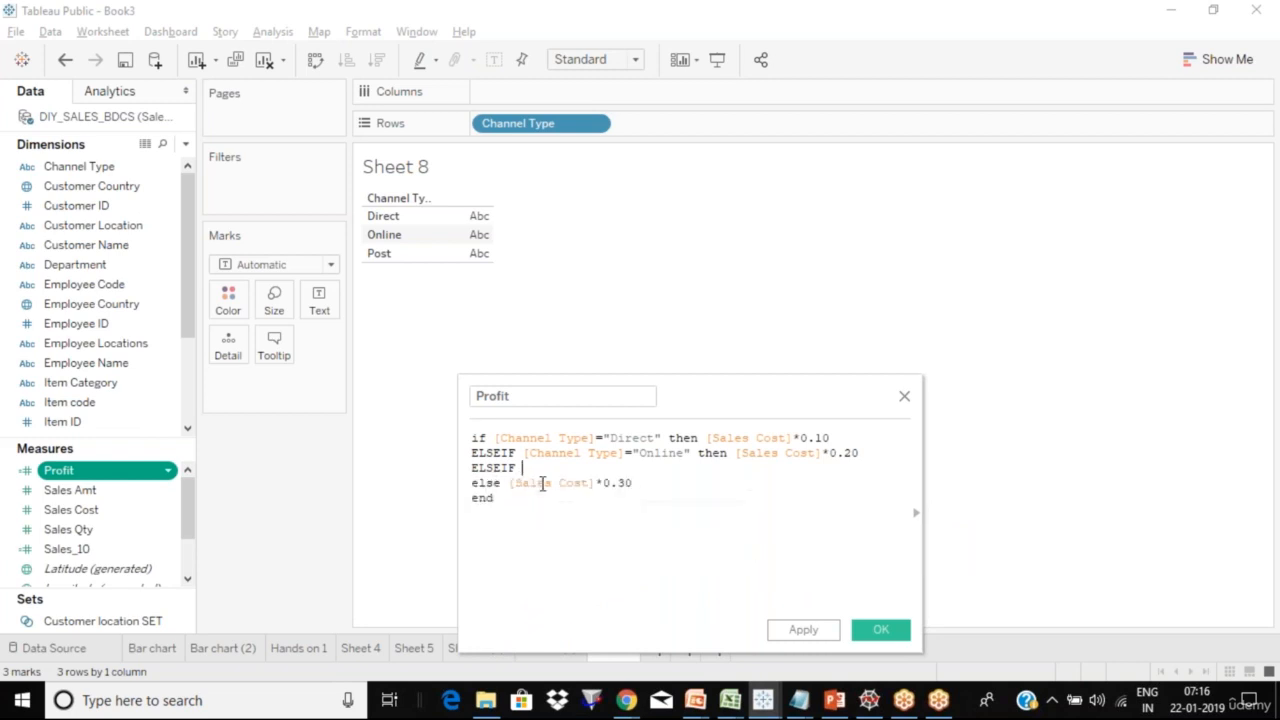
key(BackSpace)
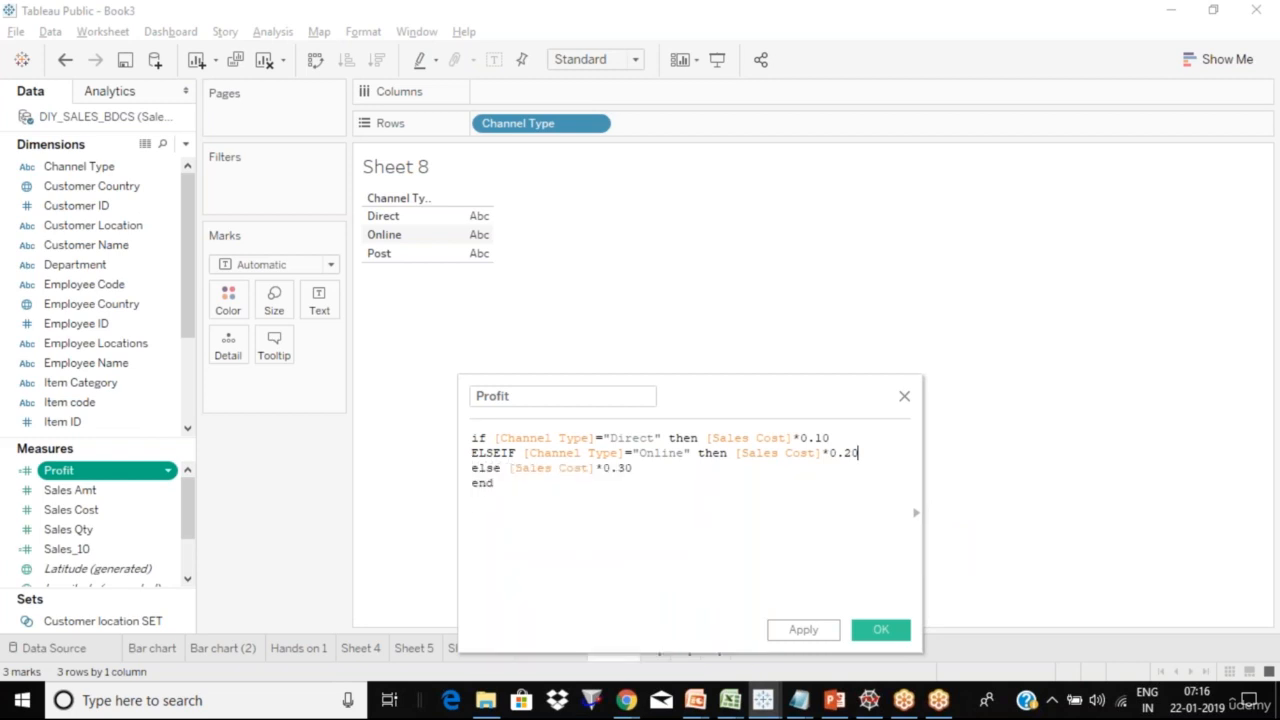
click(560, 527)
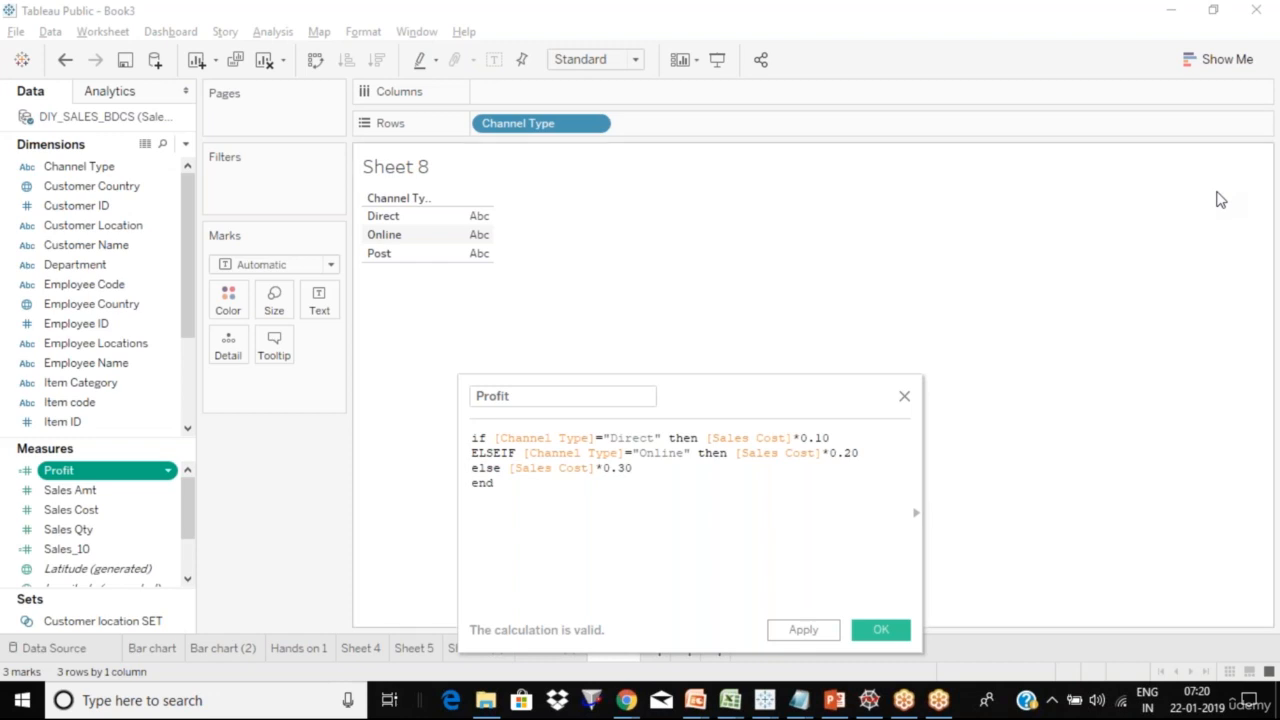
click(905, 399)
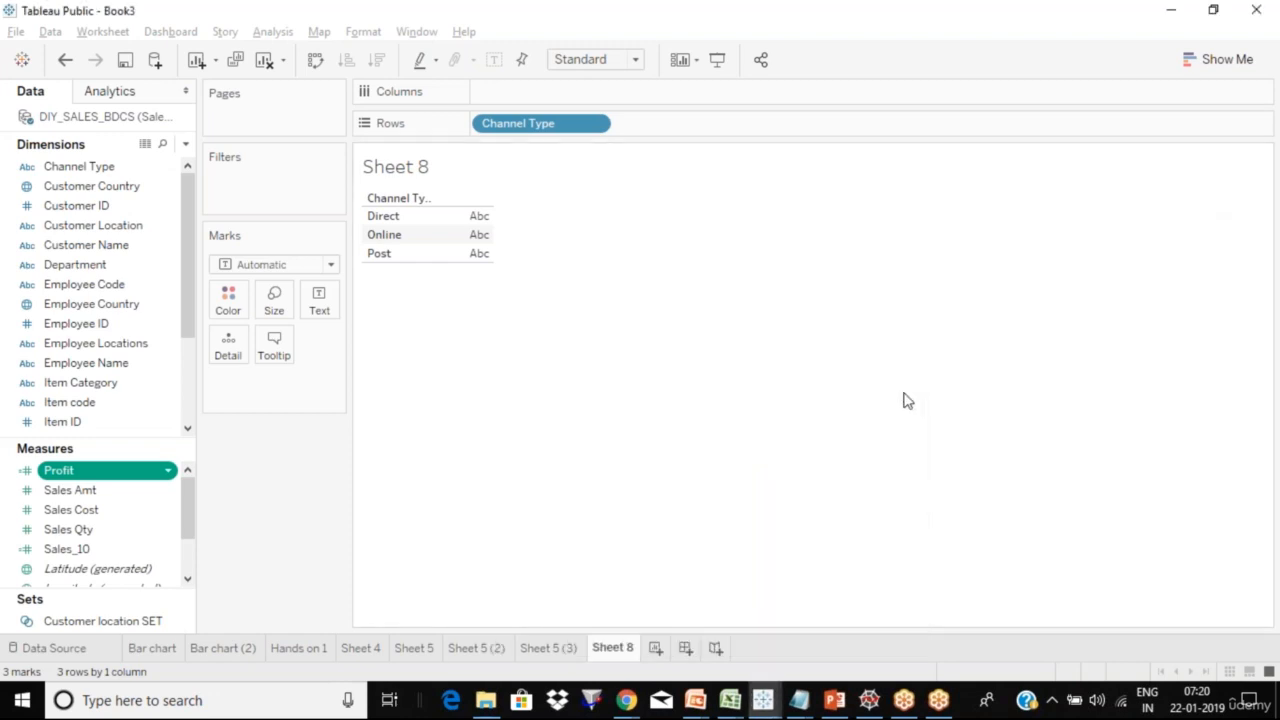
Step: Check the value range of Sales Qty with an all-values filter and cancel the filter
click(115, 536)
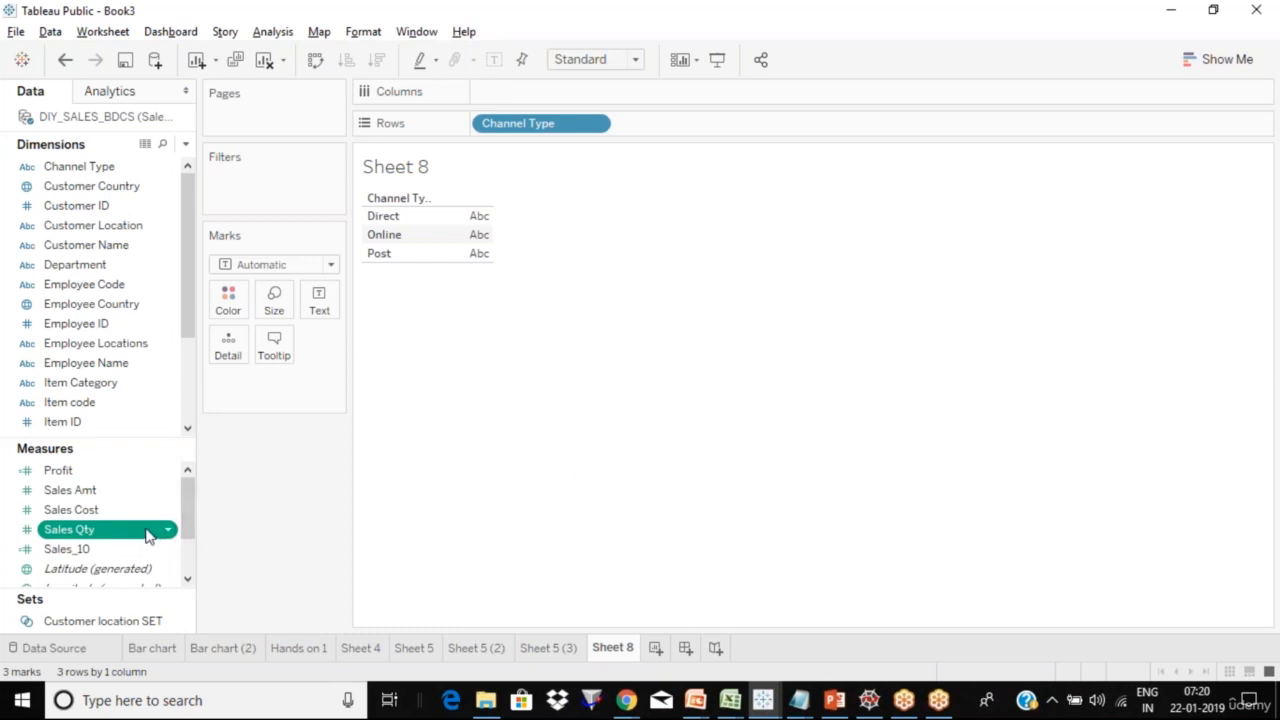
drag(146, 536, 210, 176)
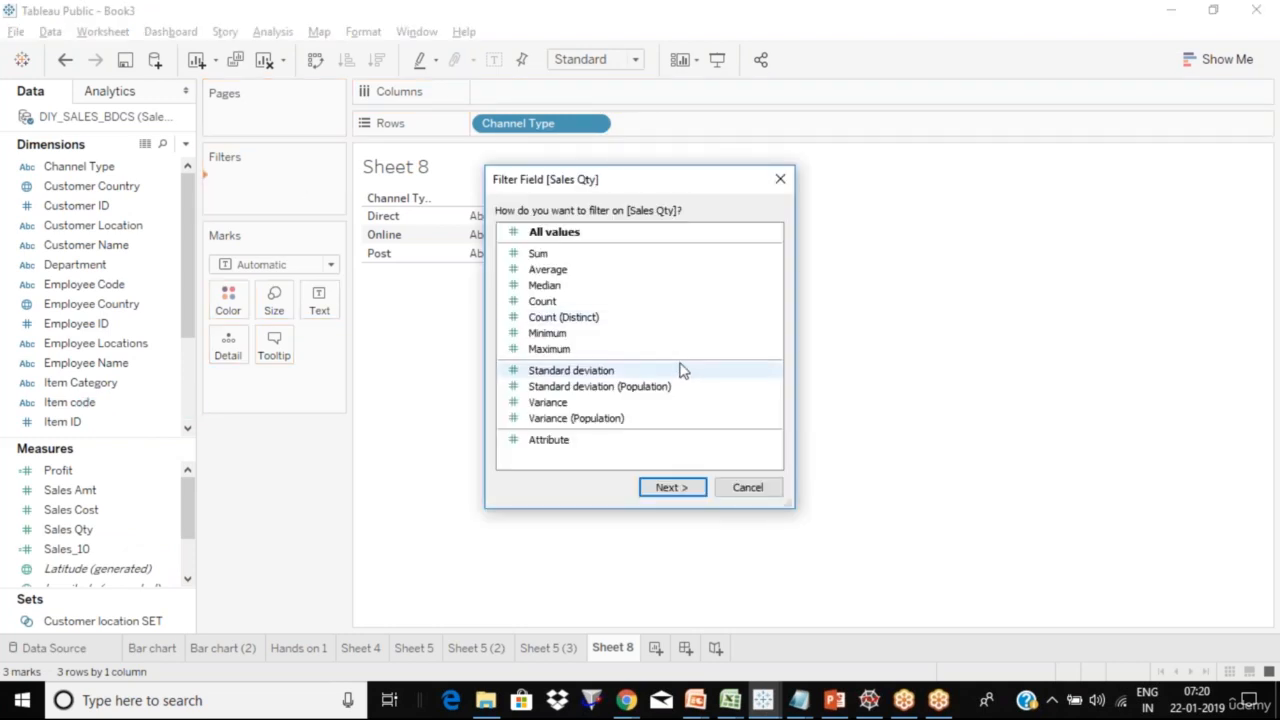
double_click(576, 234)
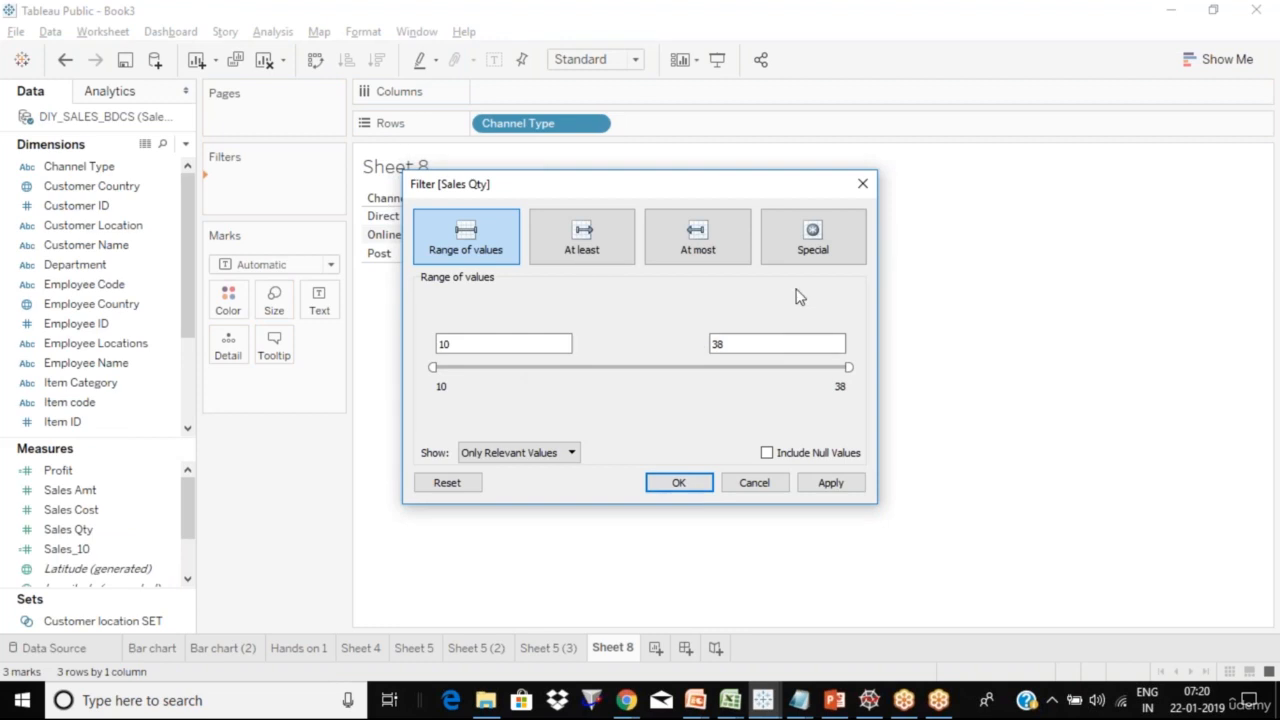
click(863, 183)
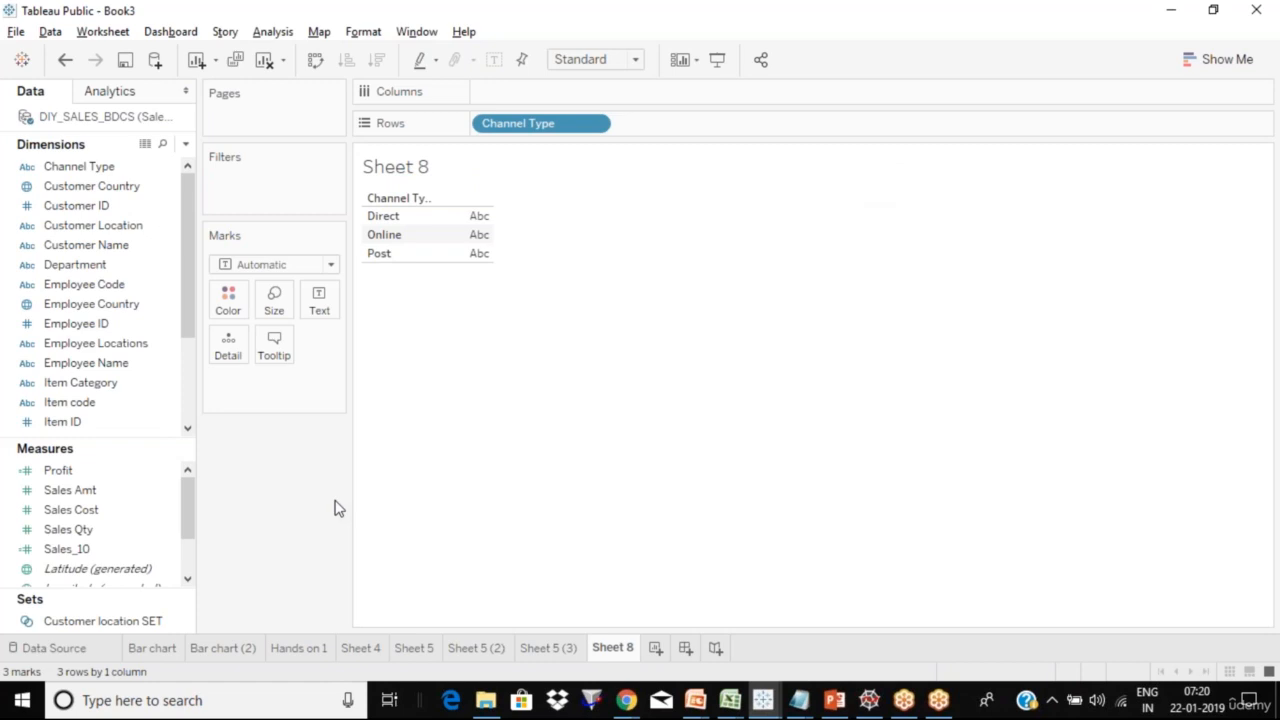
click(170, 551)
click(130, 537)
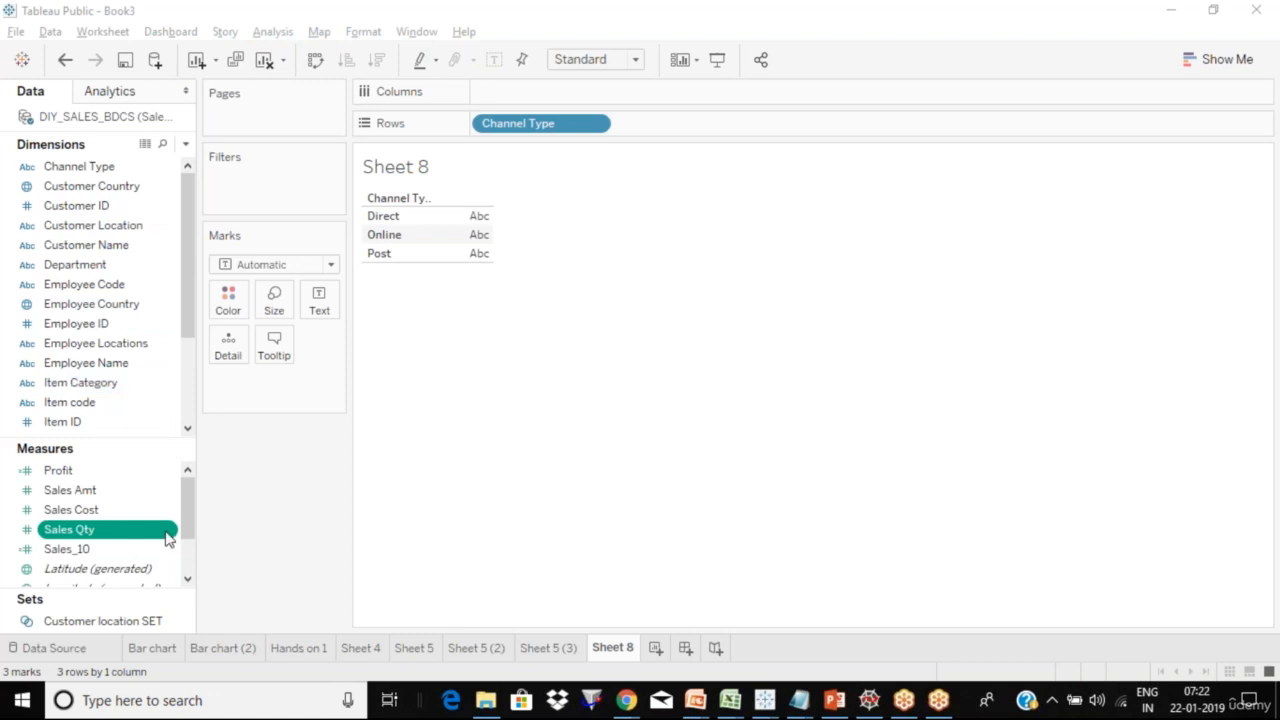
click(308, 477)
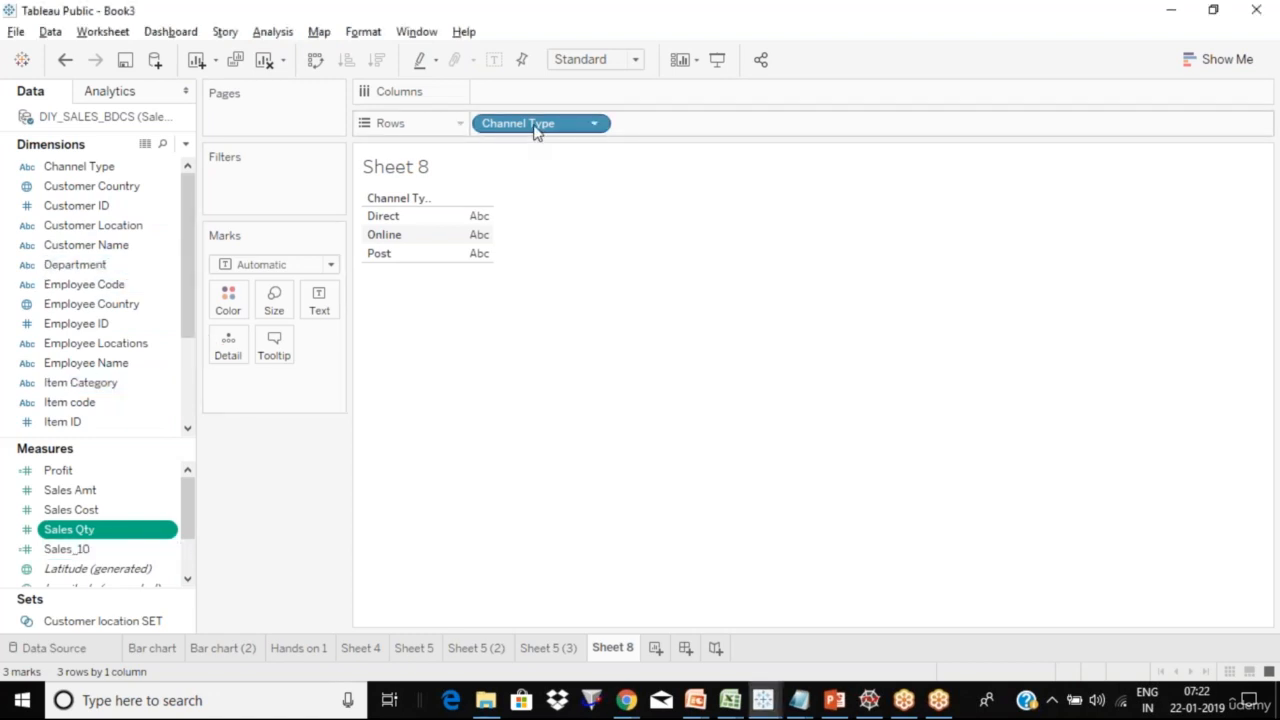
Step: Remove Channel Type from Rows so that Sheet 8 is empty
drag(530, 127, 570, 388)
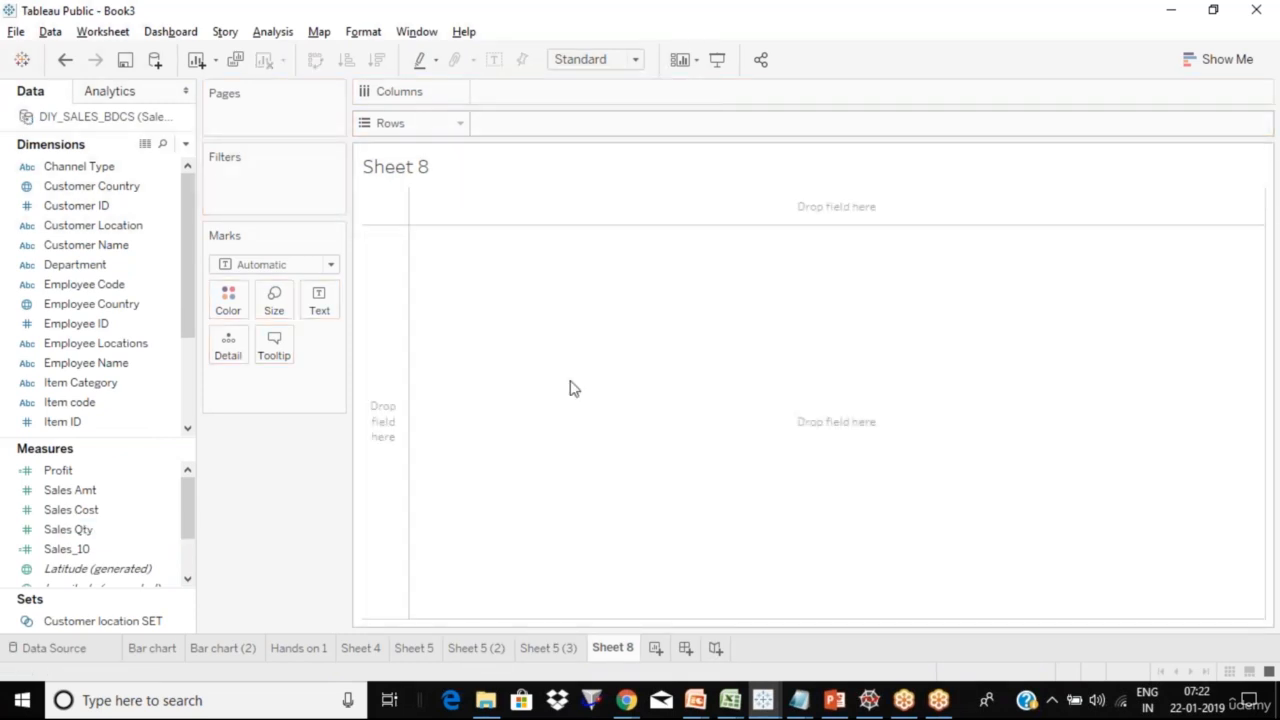
drag(186, 263, 187, 287)
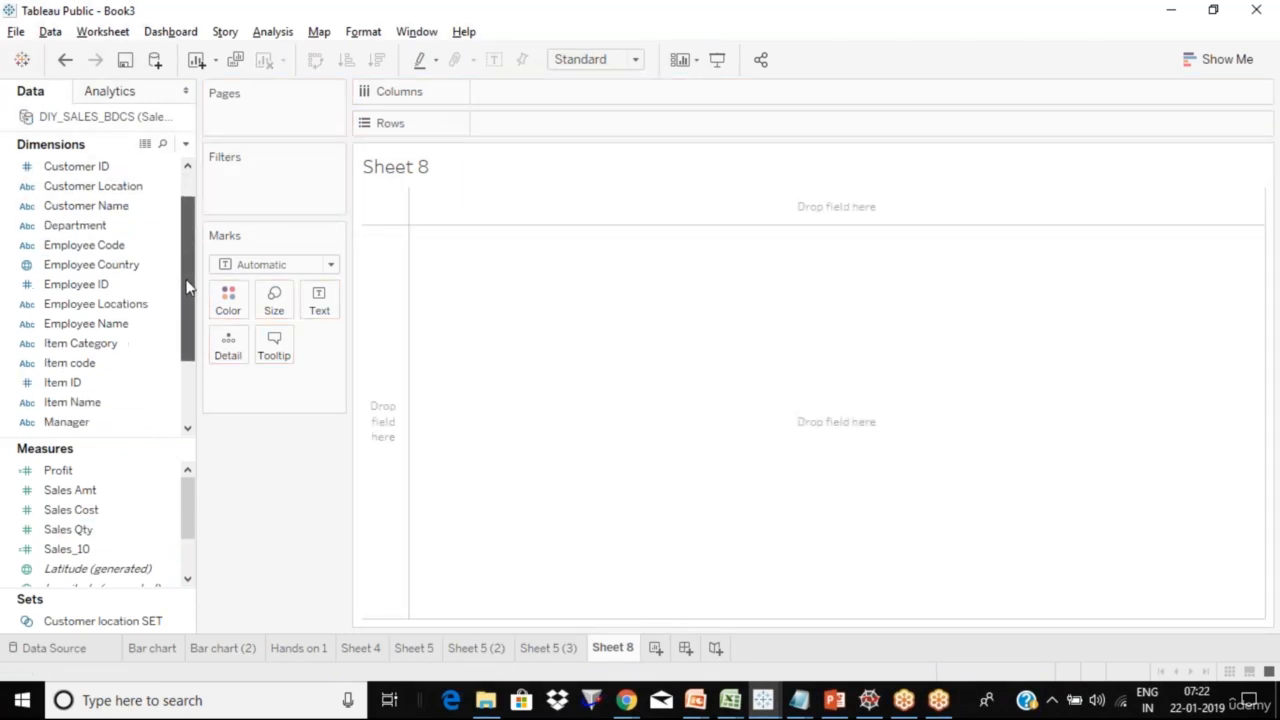
Step: Start creating a set from the Customer Name dimension, leaving every name in its list unselected
scroll(187, 287, down, 1)
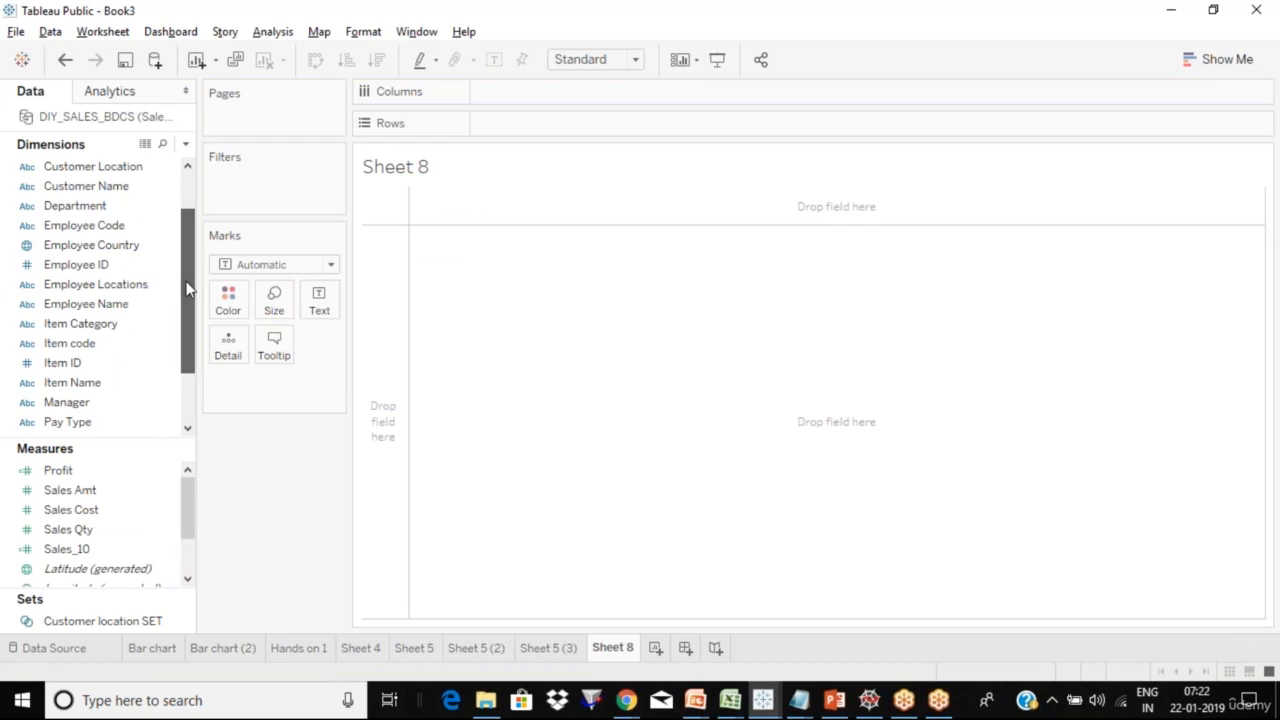
click(160, 190)
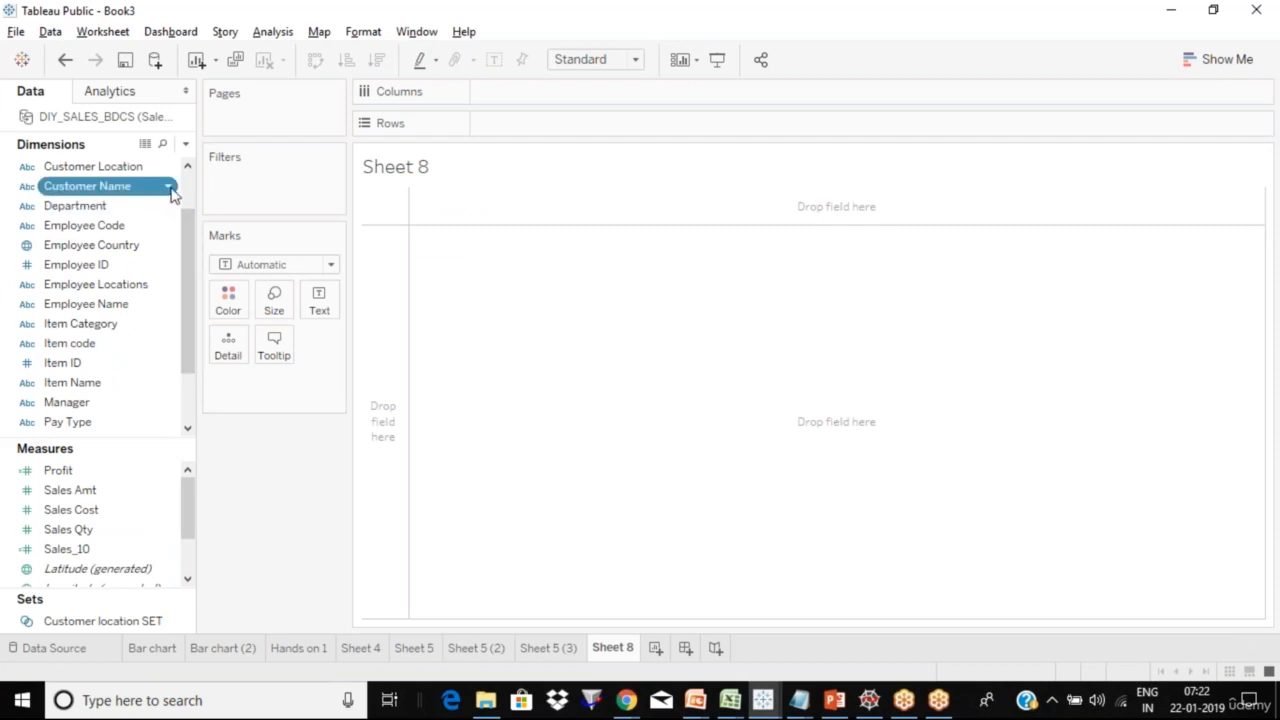
click(170, 188)
mouse_move(283, 326)
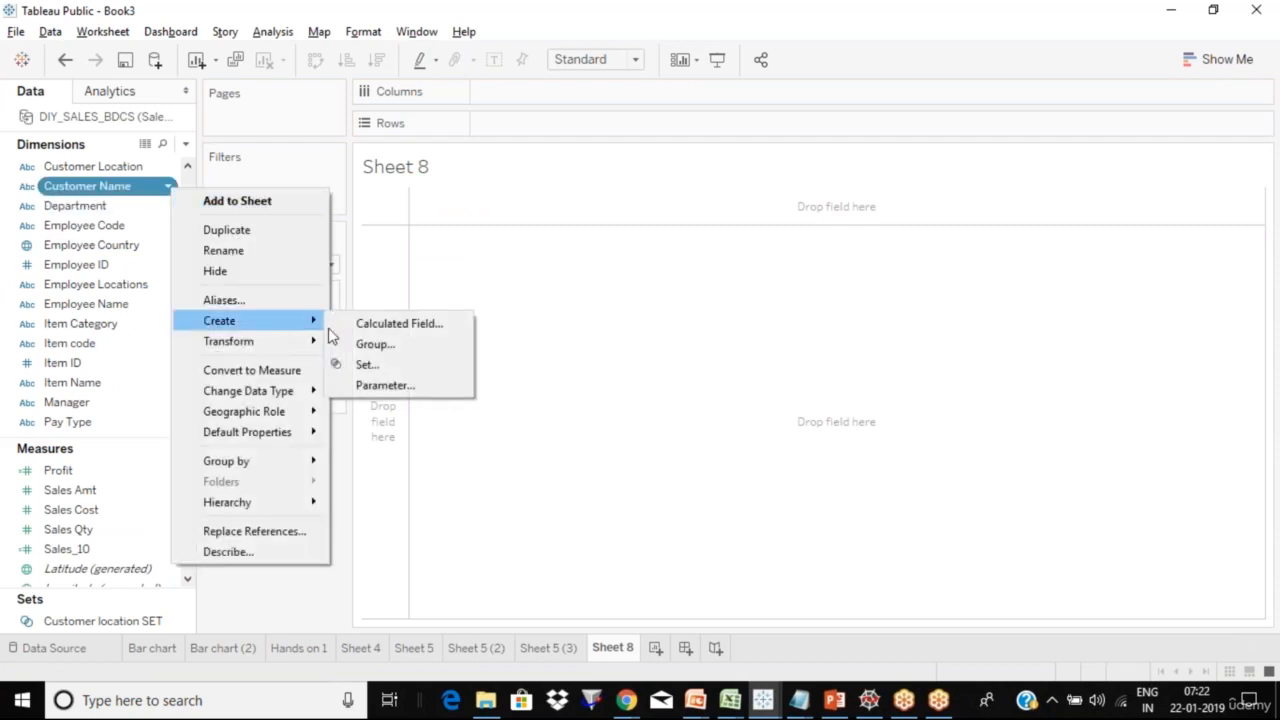
click(413, 373)
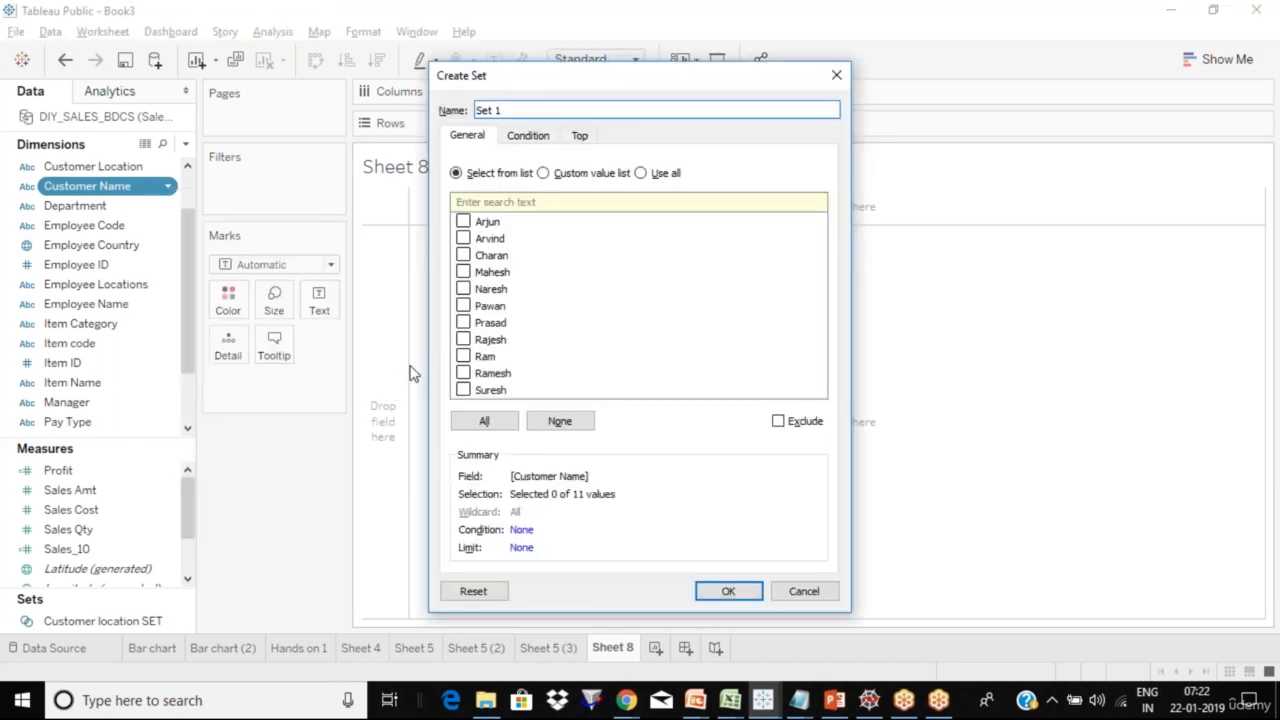
click(463, 222)
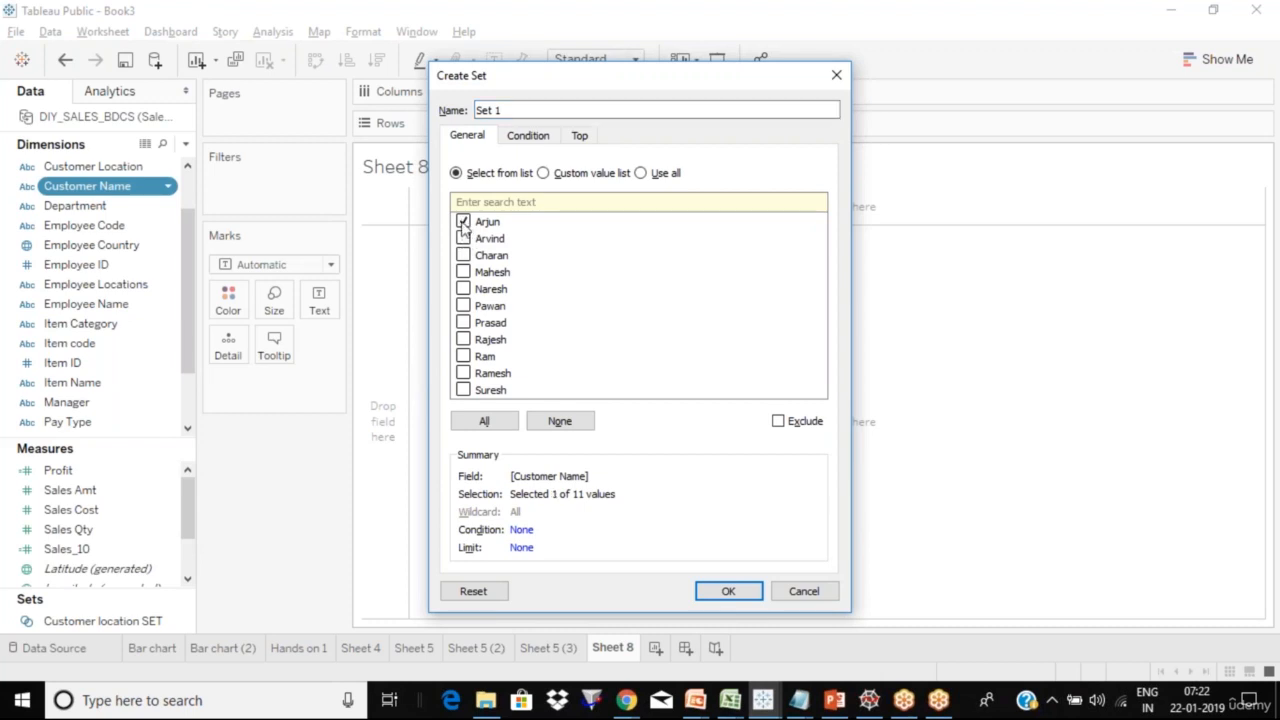
click(463, 224)
Step: Give the set a by-field condition requiring the sum of Sales Qty to be > 10
click(529, 138)
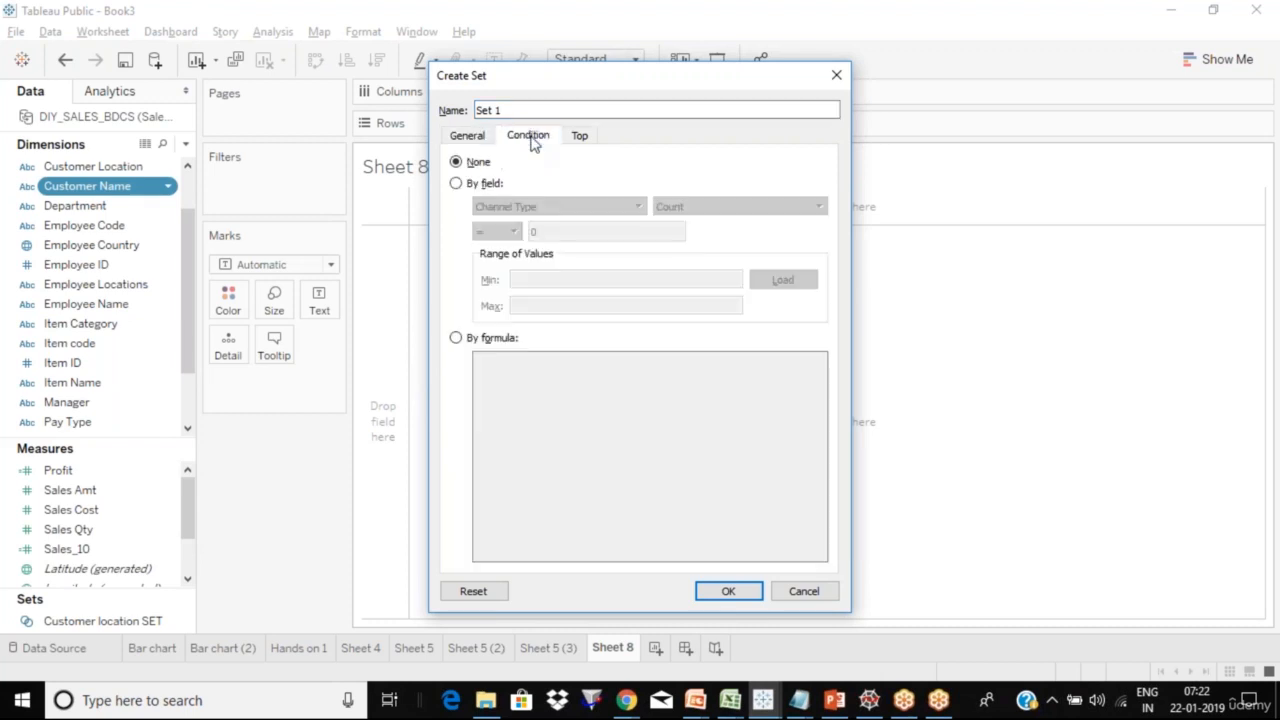
click(456, 184)
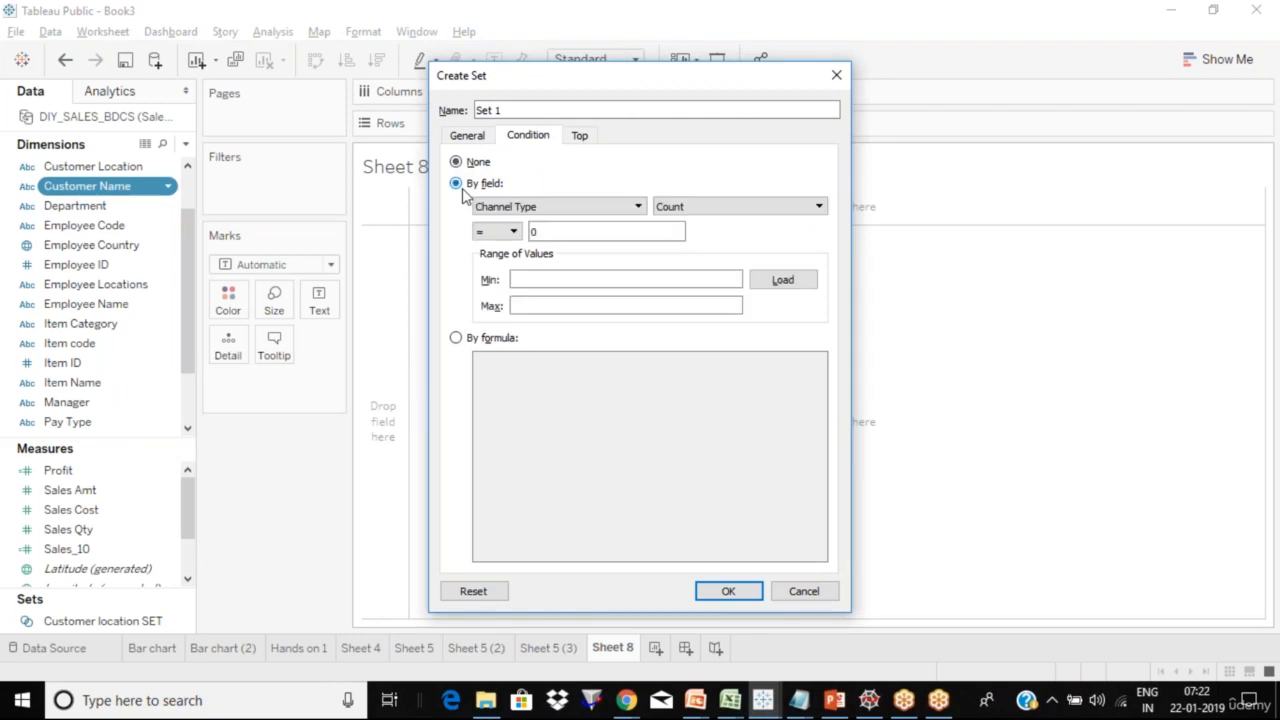
click(558, 207)
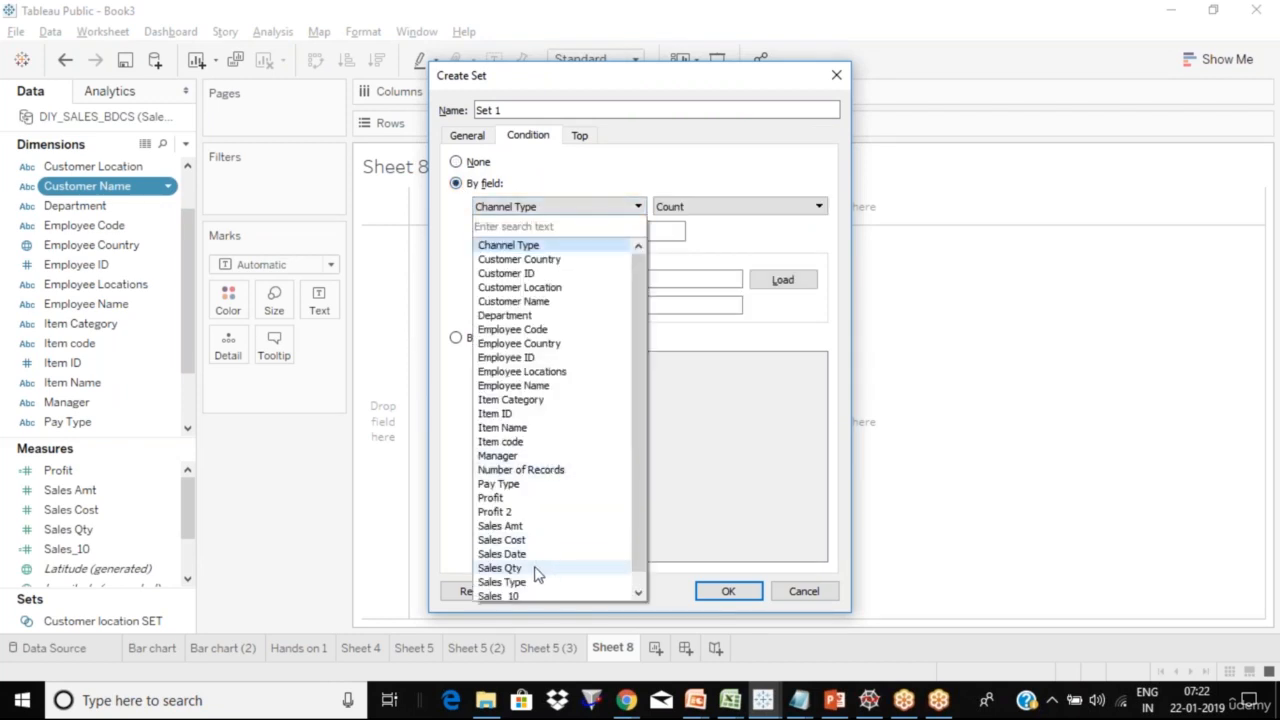
click(535, 572)
click(505, 231)
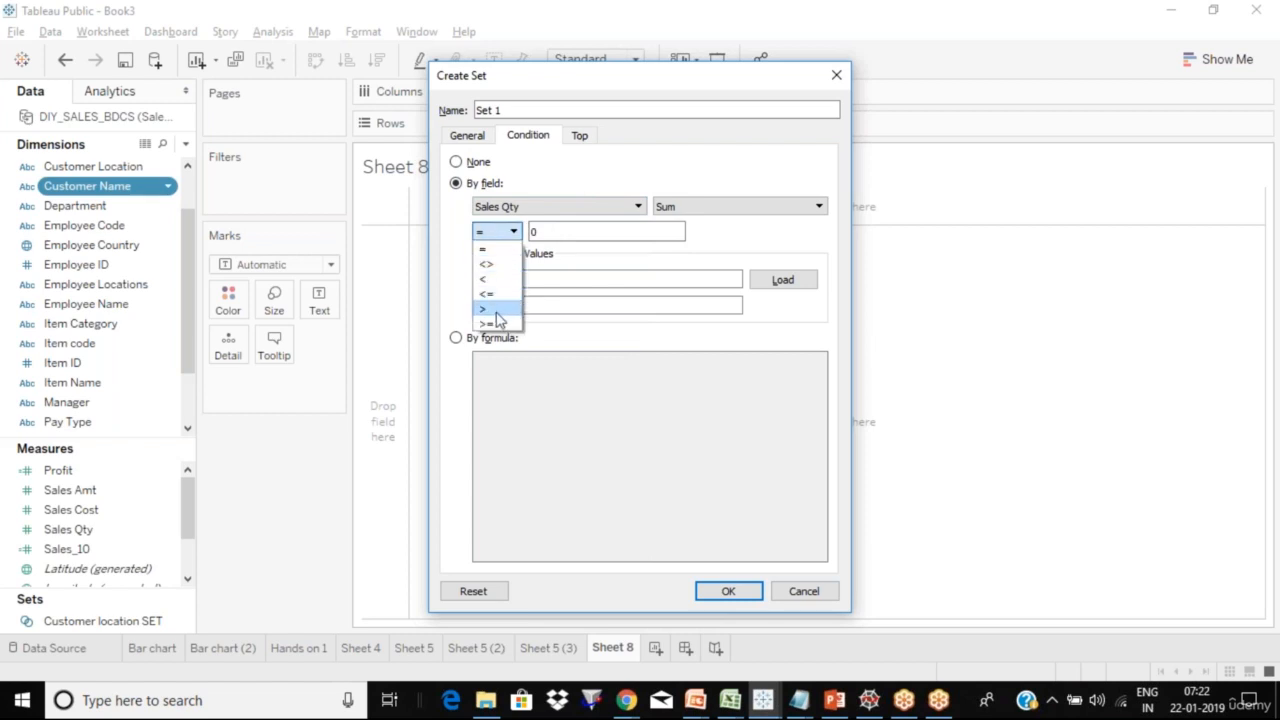
click(496, 312)
click(557, 234)
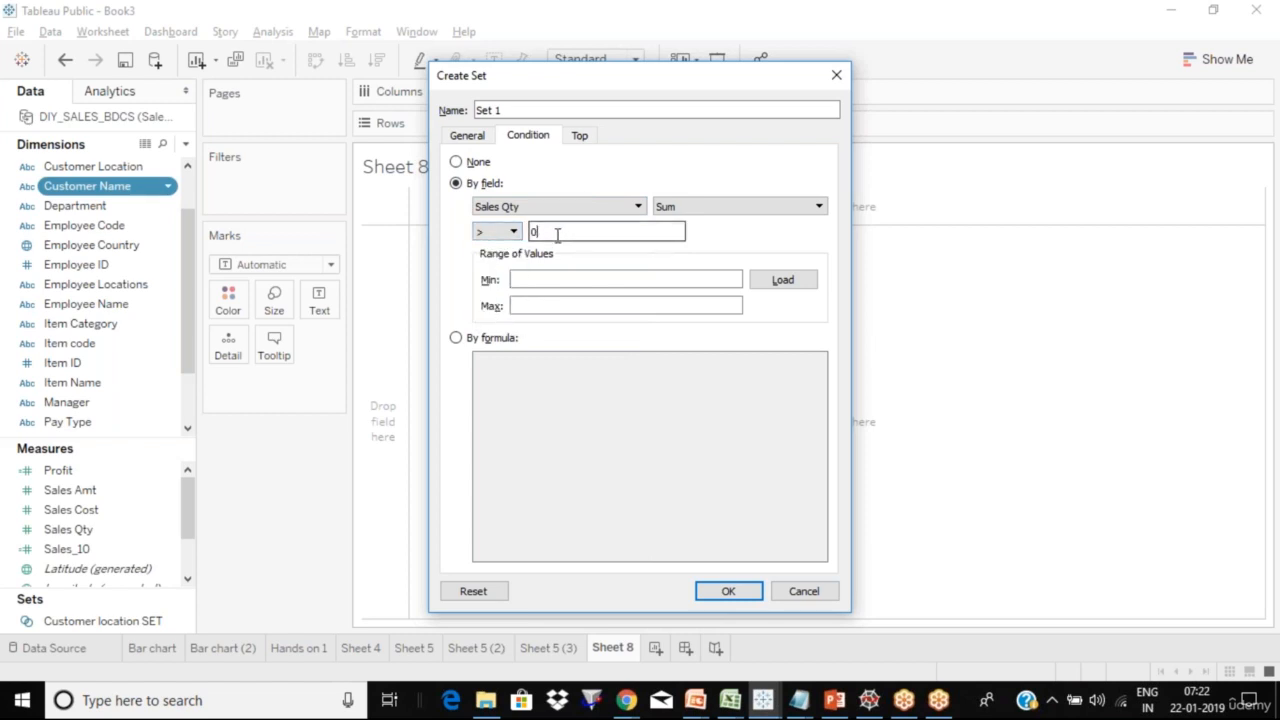
key(BackSpace)
text(10)
Step: Name the set "Customer names Sales Qty > 10"
click(543, 110)
key(BackSpace)
key(BackSpace)
key(BackSpace)
key(BackSpace)
key(BackSpace)
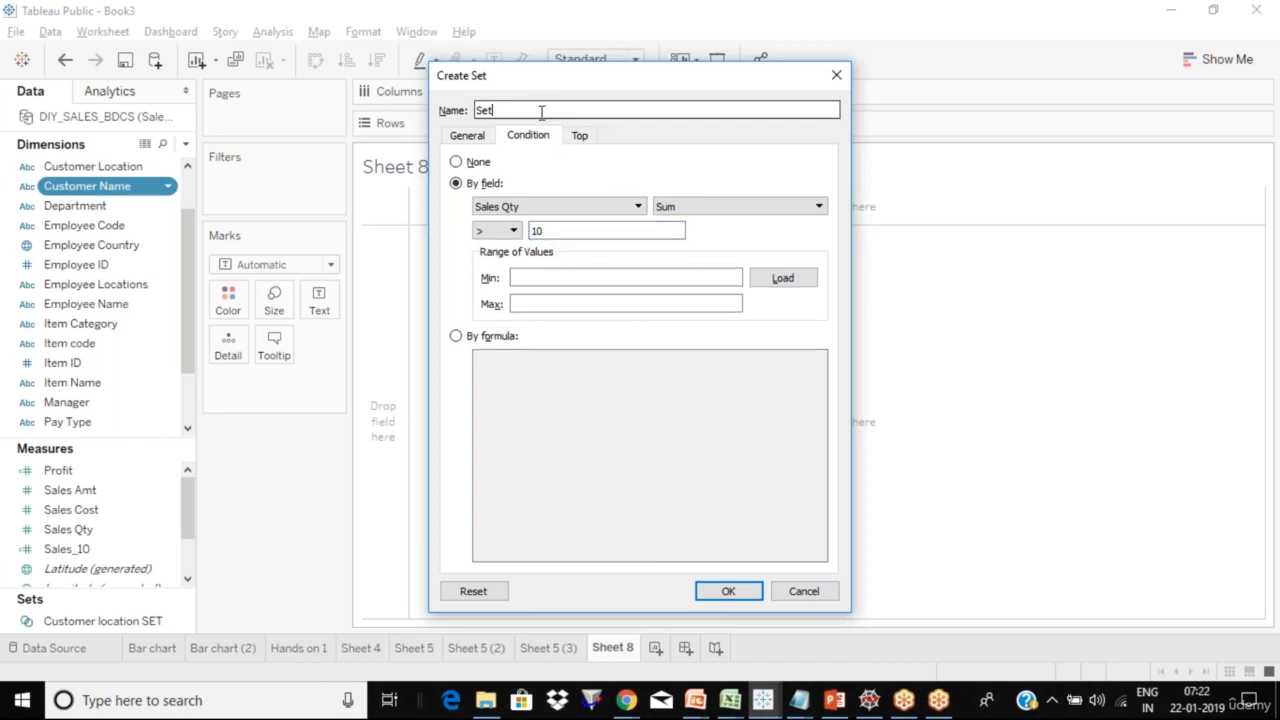
text(Customer names Sales Qty > 10)
Step: Change the condition's operator to >= and update the set name to "Customer names Sales Qty >= 10"
click(513, 231)
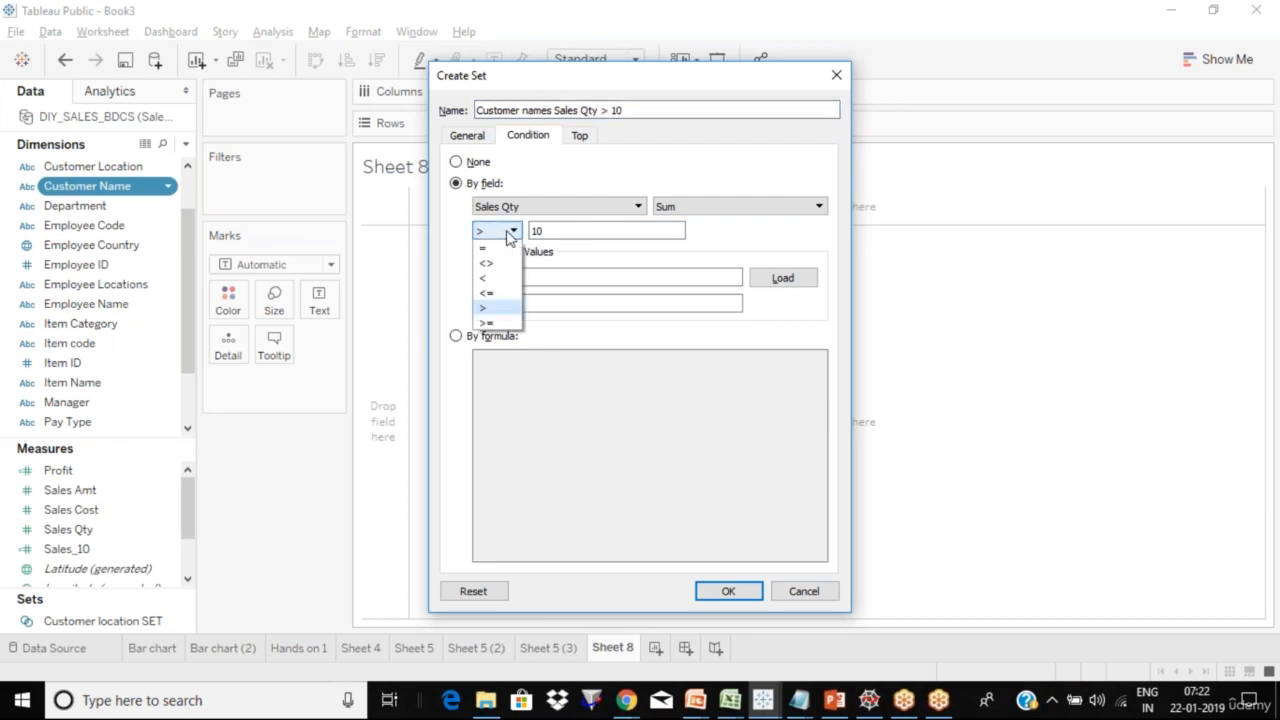
click(491, 323)
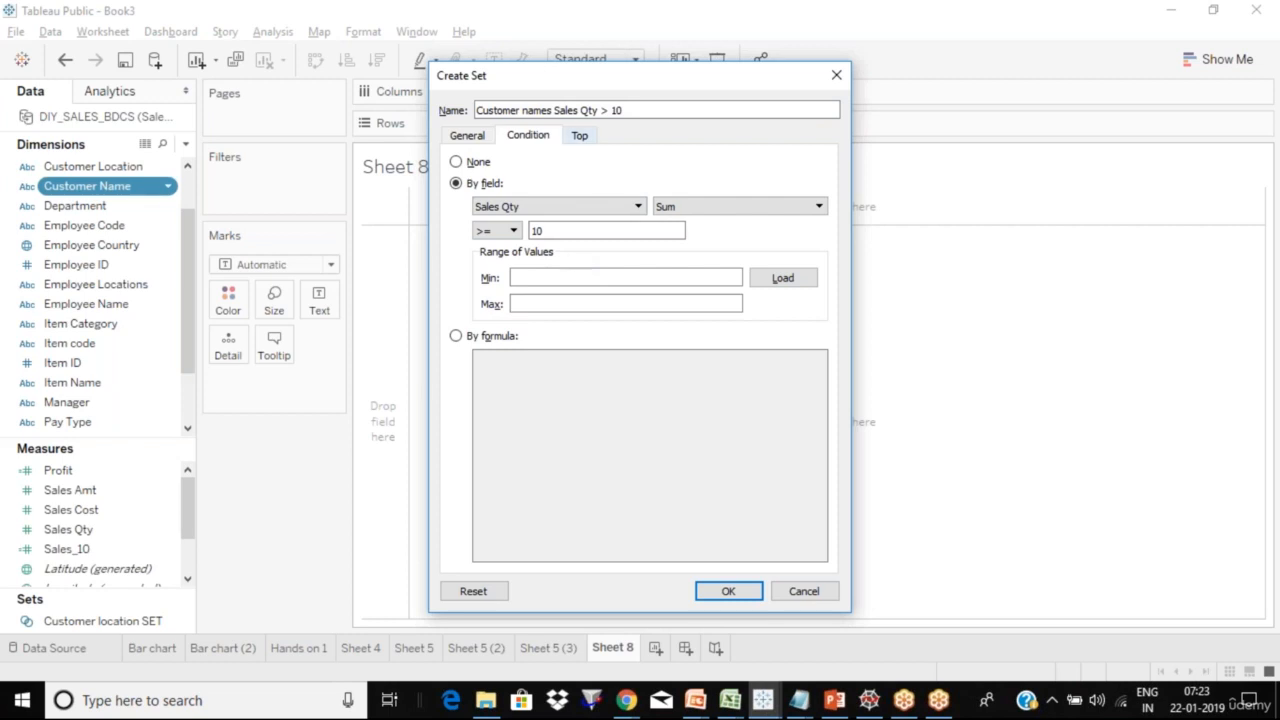
drag(629, 80, 648, 111)
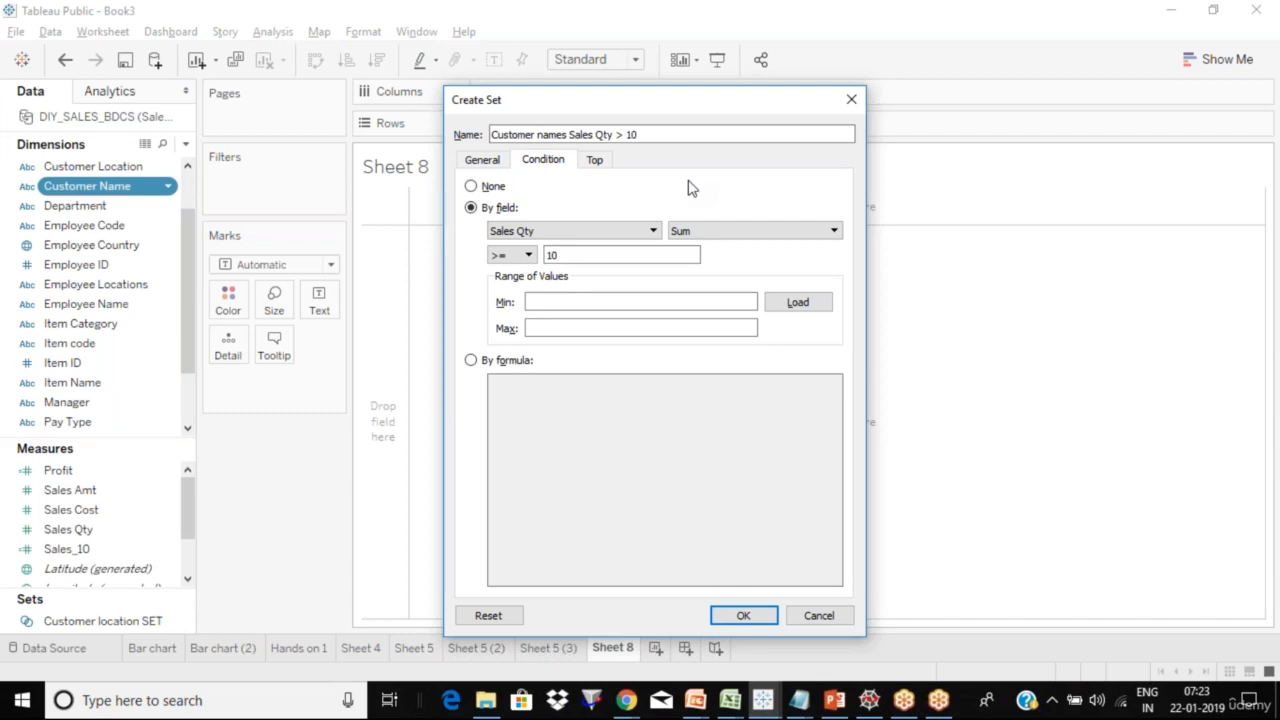
click(721, 30)
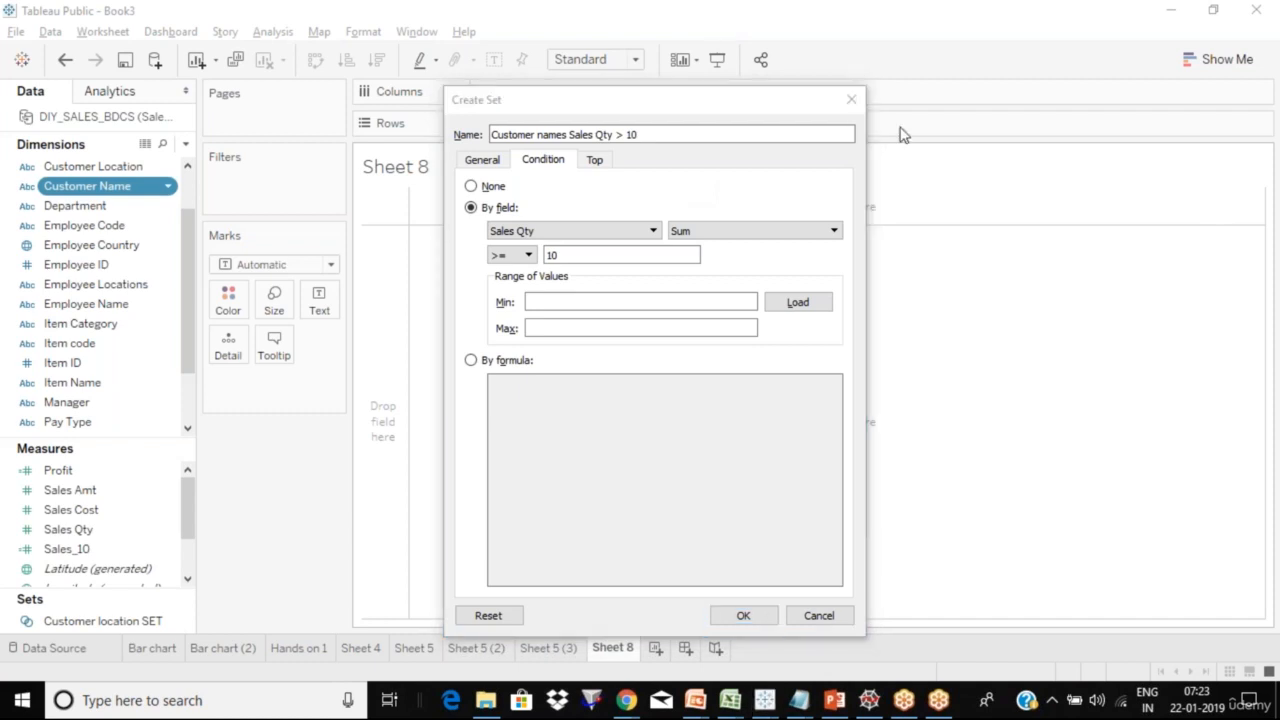
click(648, 136)
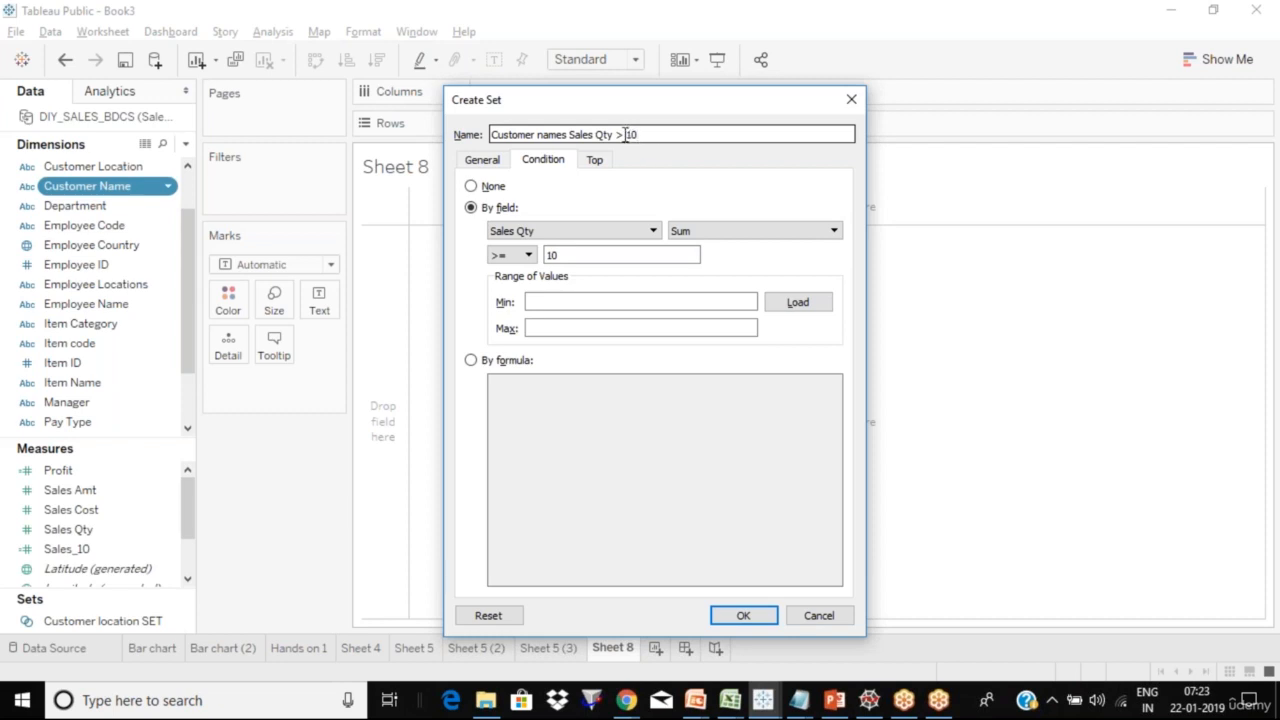
click(624, 135)
text(=)
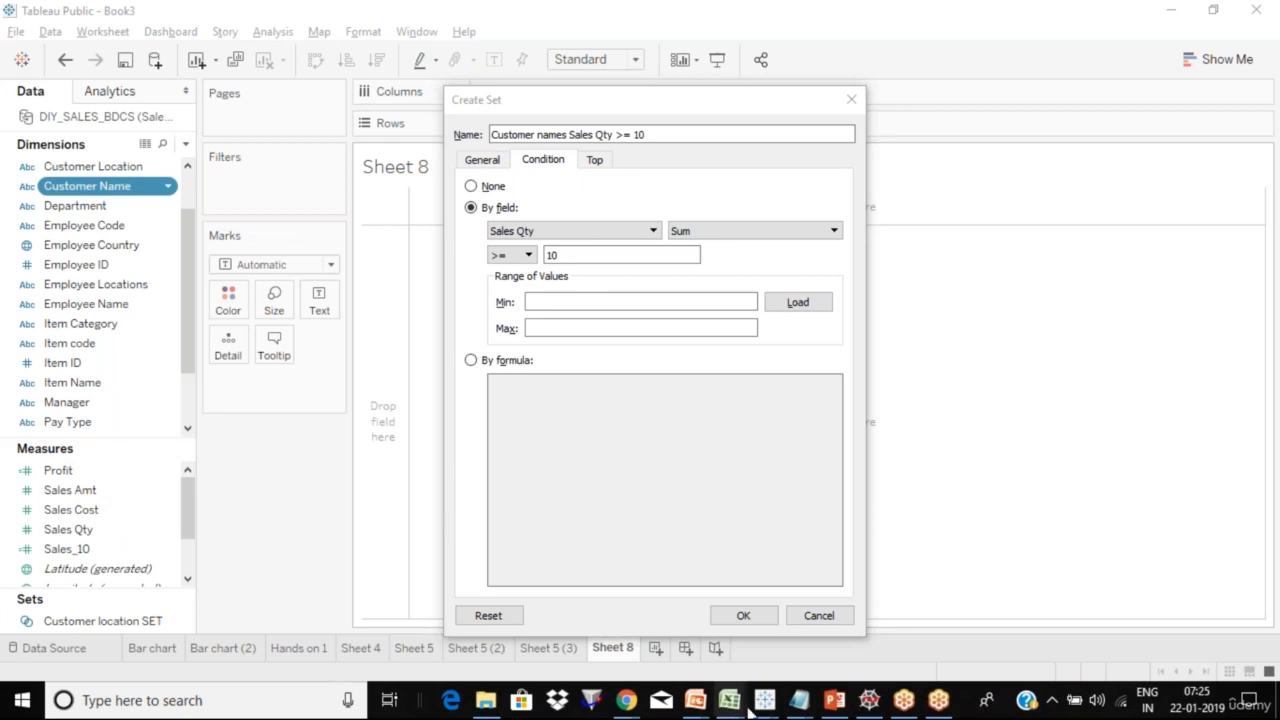
Step: Switch to the Book2 workbook in Excel, fill B5:H11 yellow and enter "sales qty'" in B5
mouse_move(738, 706)
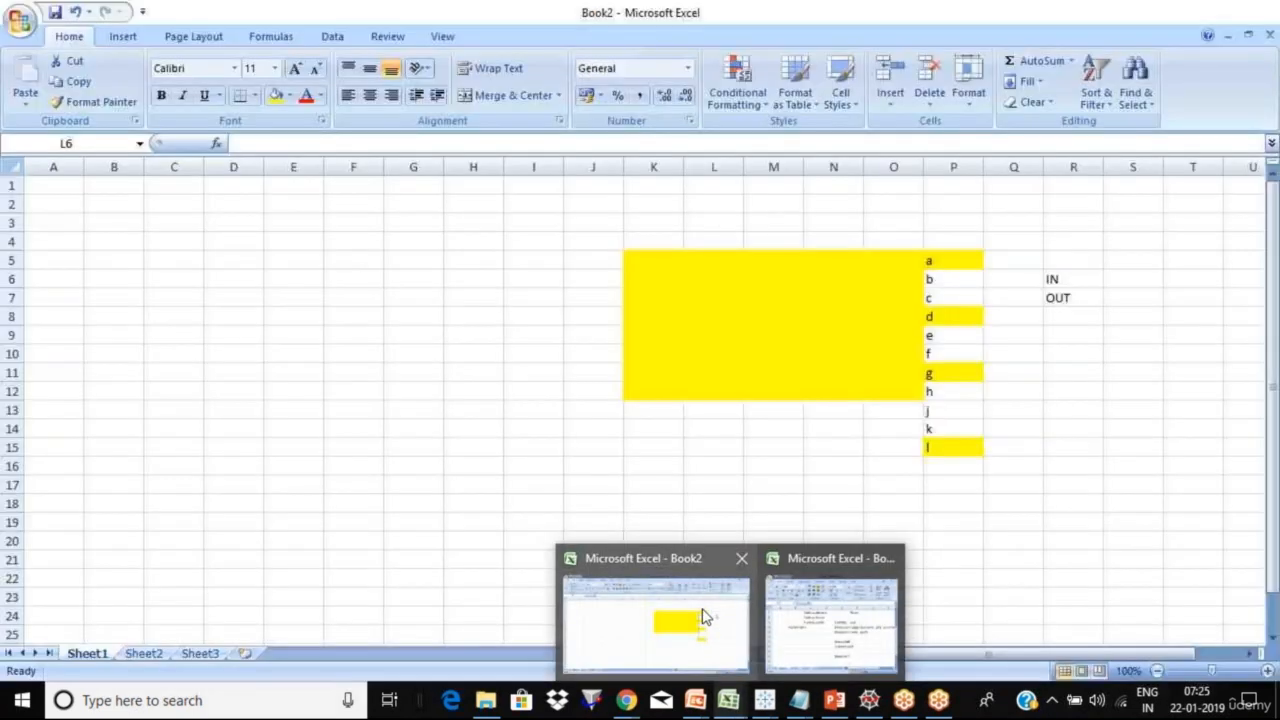
click(703, 617)
drag(114, 260, 473, 372)
click(278, 97)
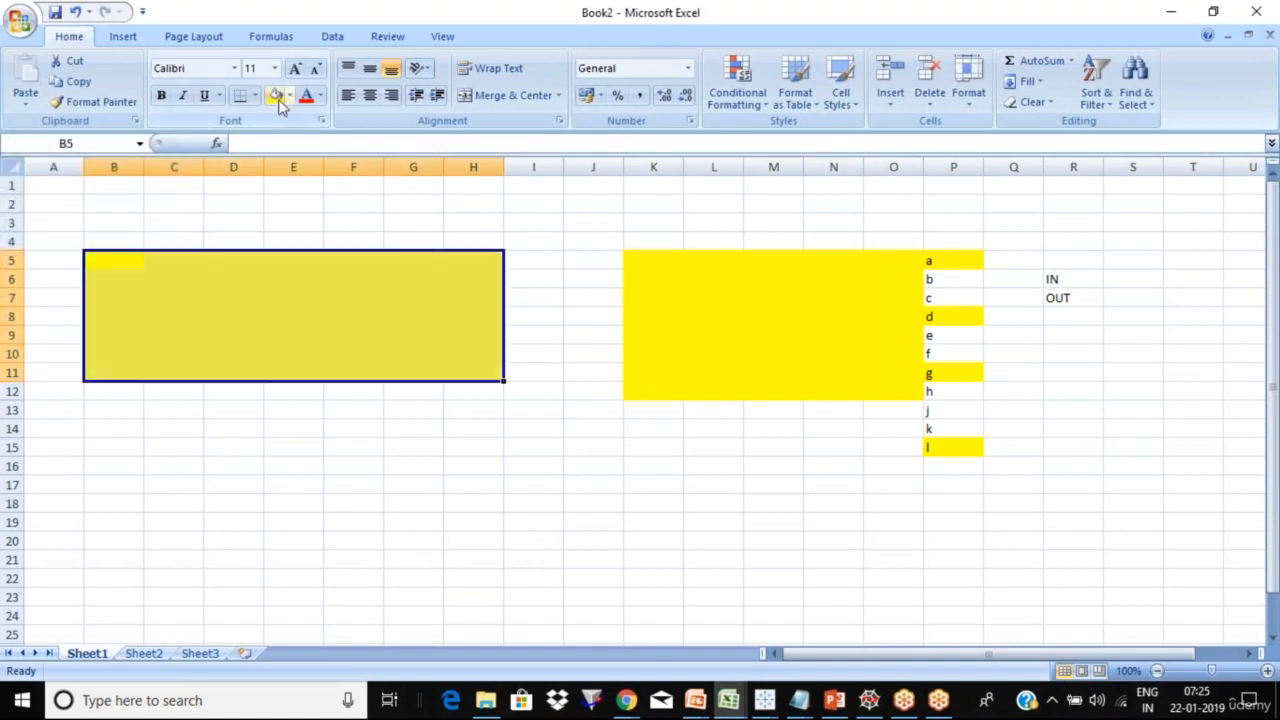
text(sale)
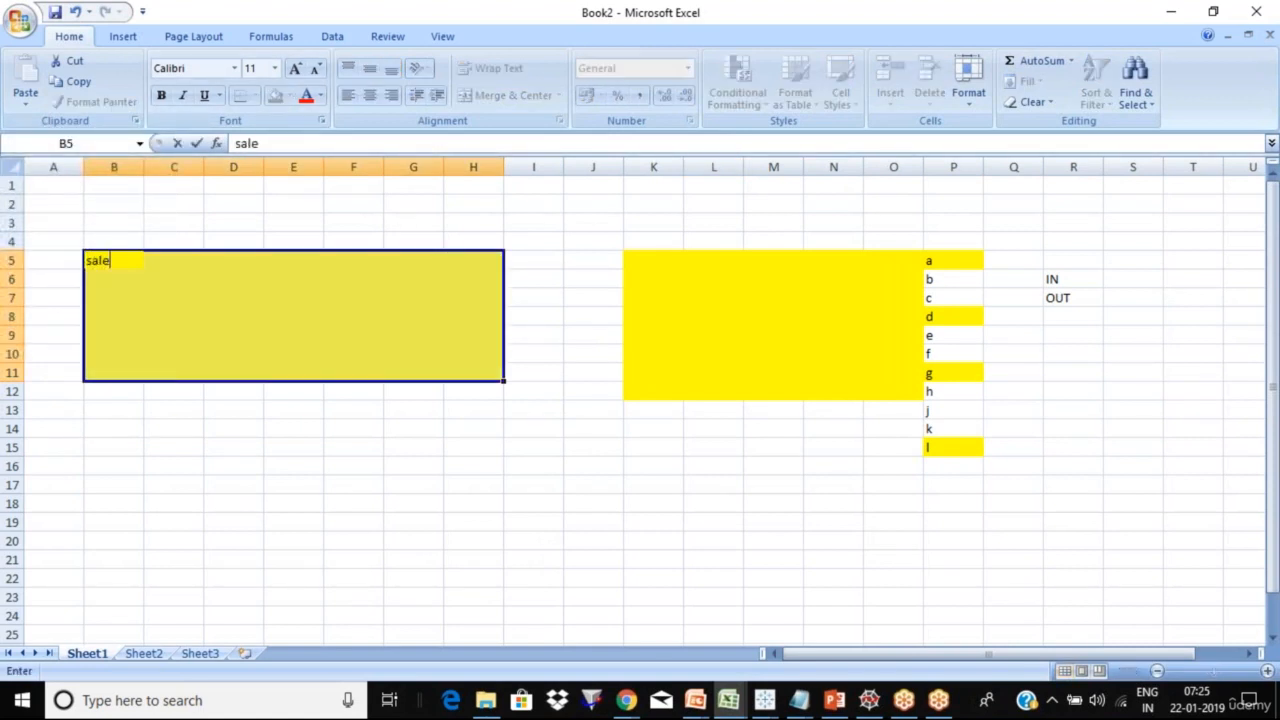
text(s qty')
key(Return)
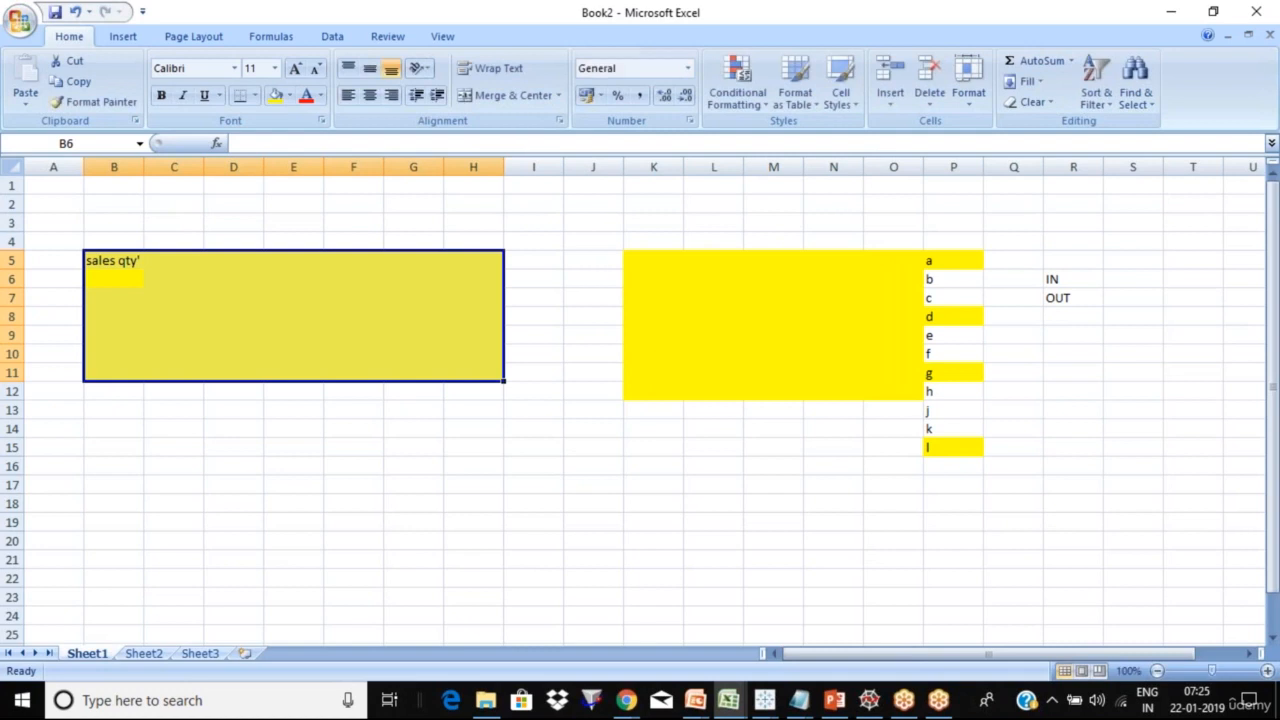
click(117, 326)
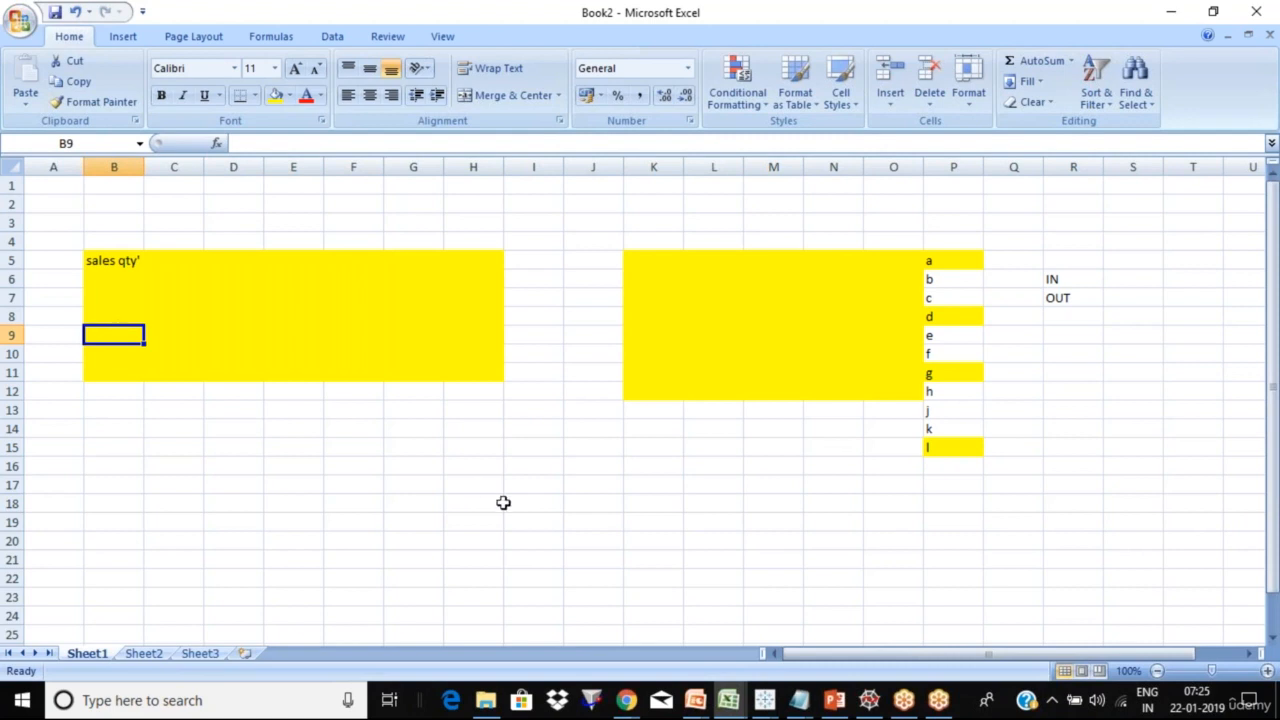
key(Up)
key(Up)
key(Up)
key(Up)
key(XF86MonBrightnessDown)
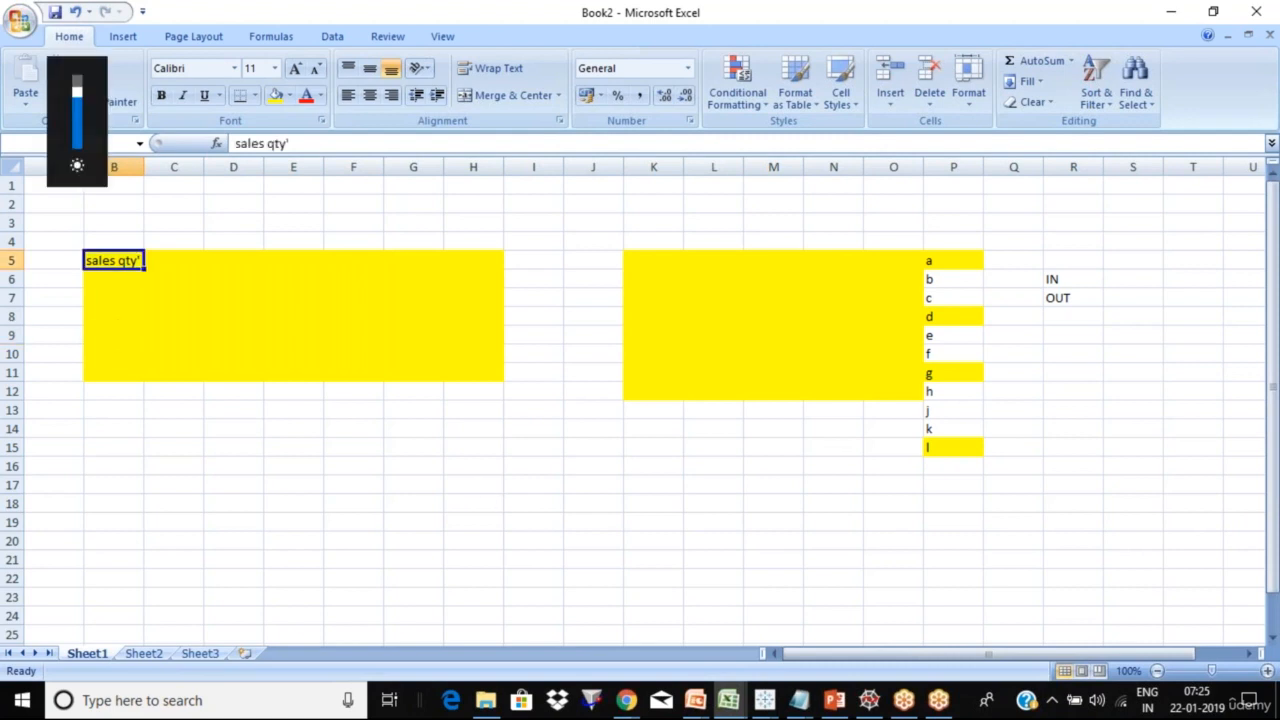
click(348, 470)
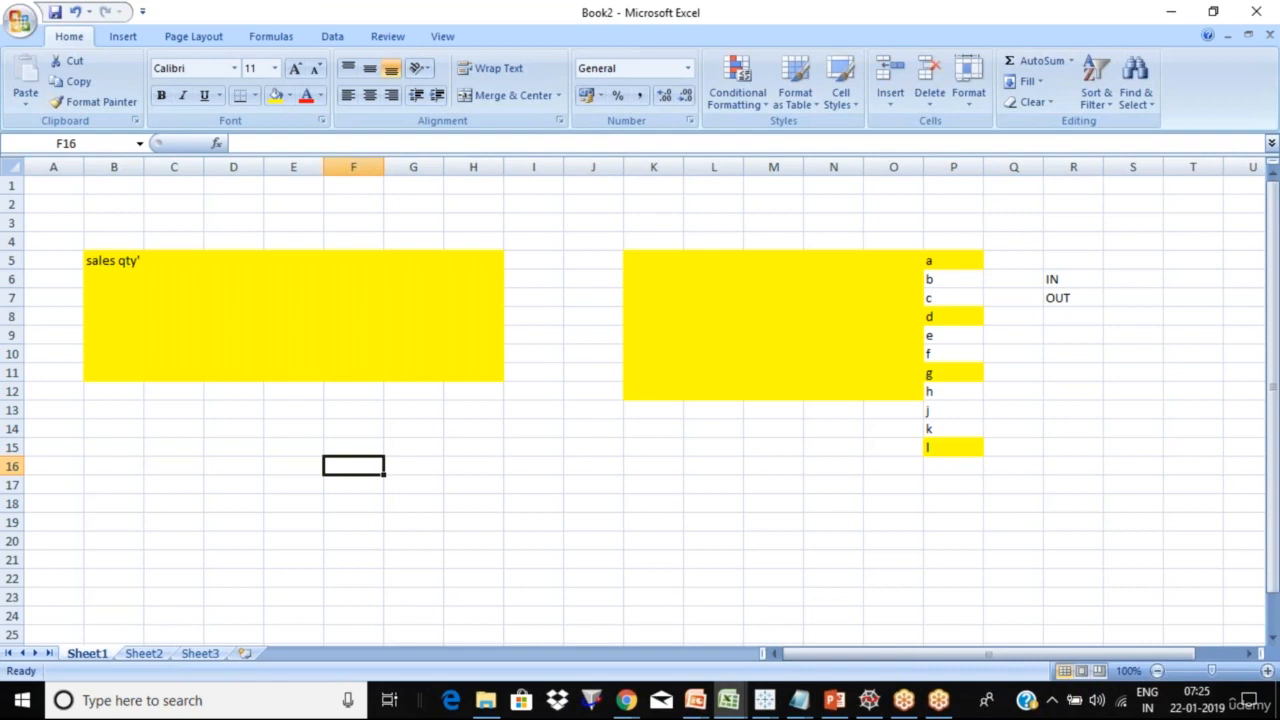
Step: Switch back to Tableau and create the set with the Sales Qty condition
key(alt+Tab)
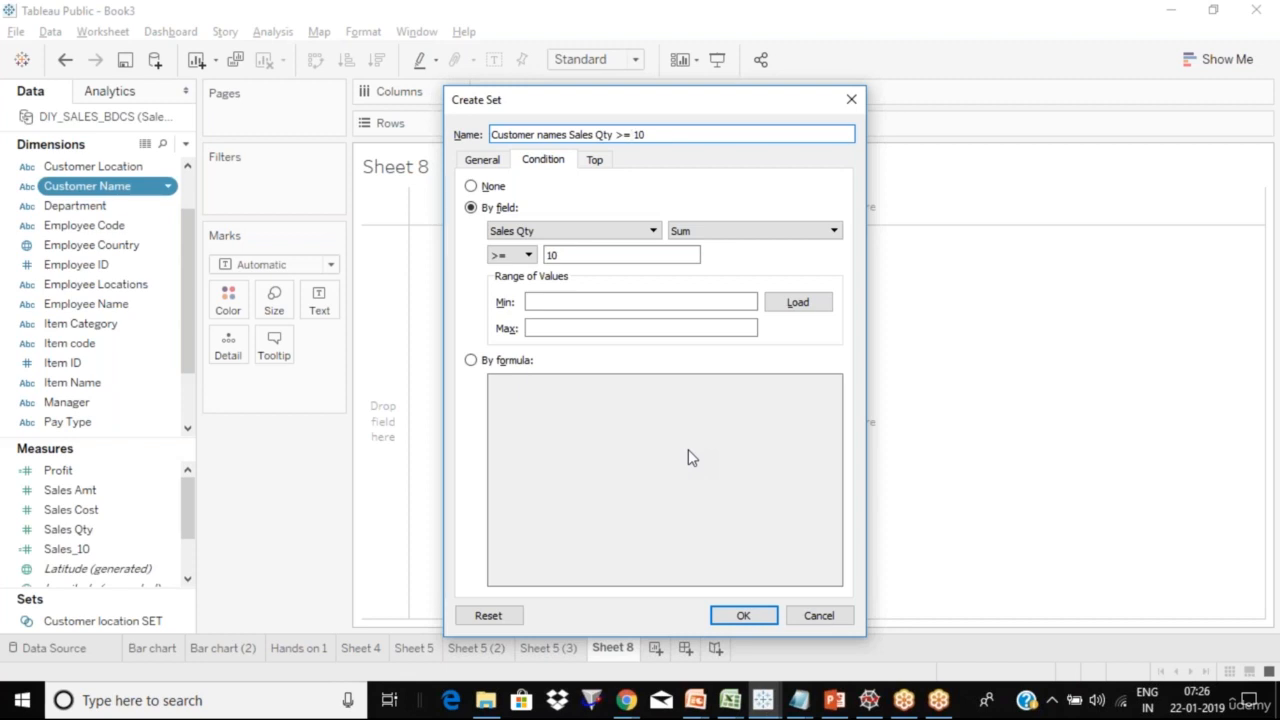
click(750, 620)
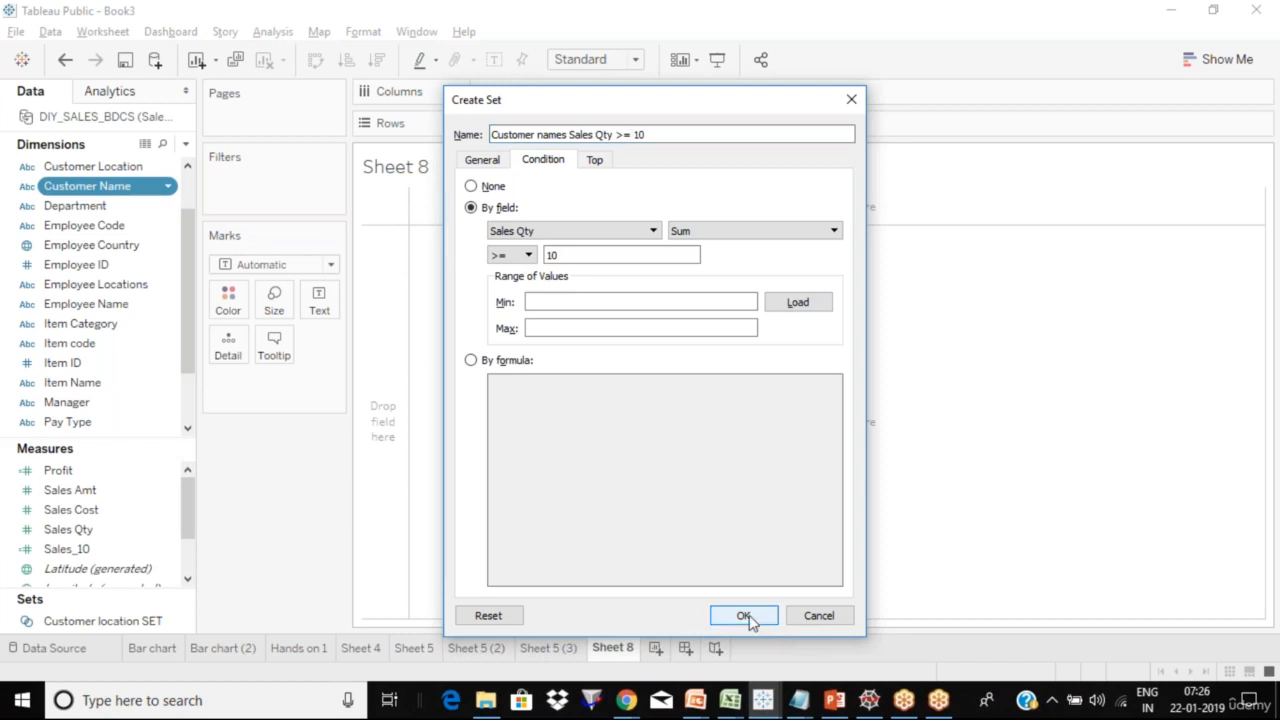
click(750, 618)
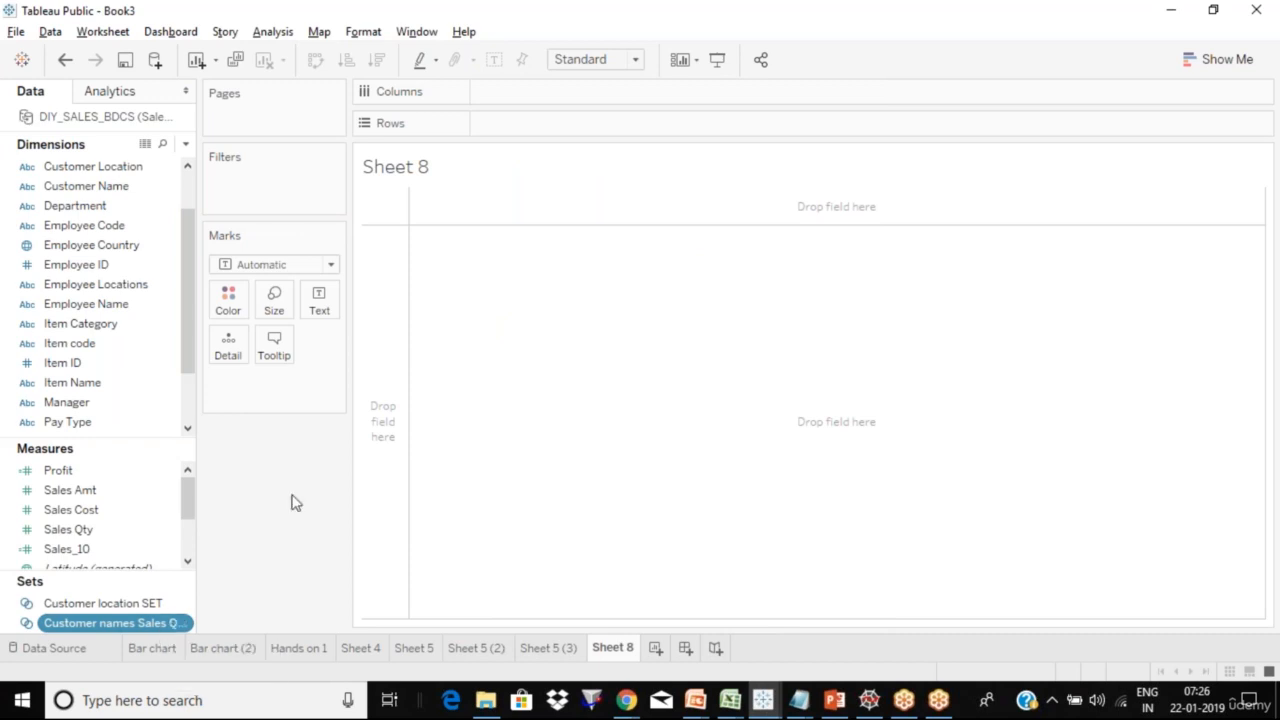
Step: Start a new calculated field and name it "sales bucket"
click(272, 31)
click(380, 376)
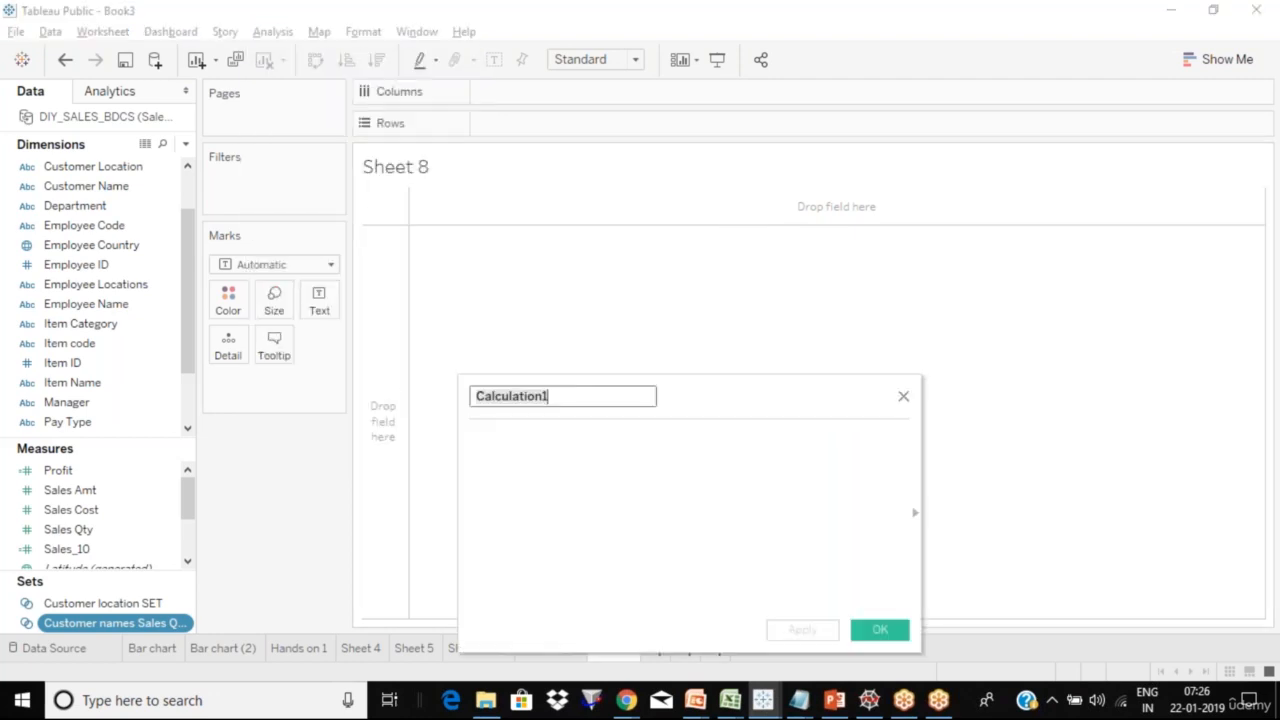
drag(714, 392, 702, 293)
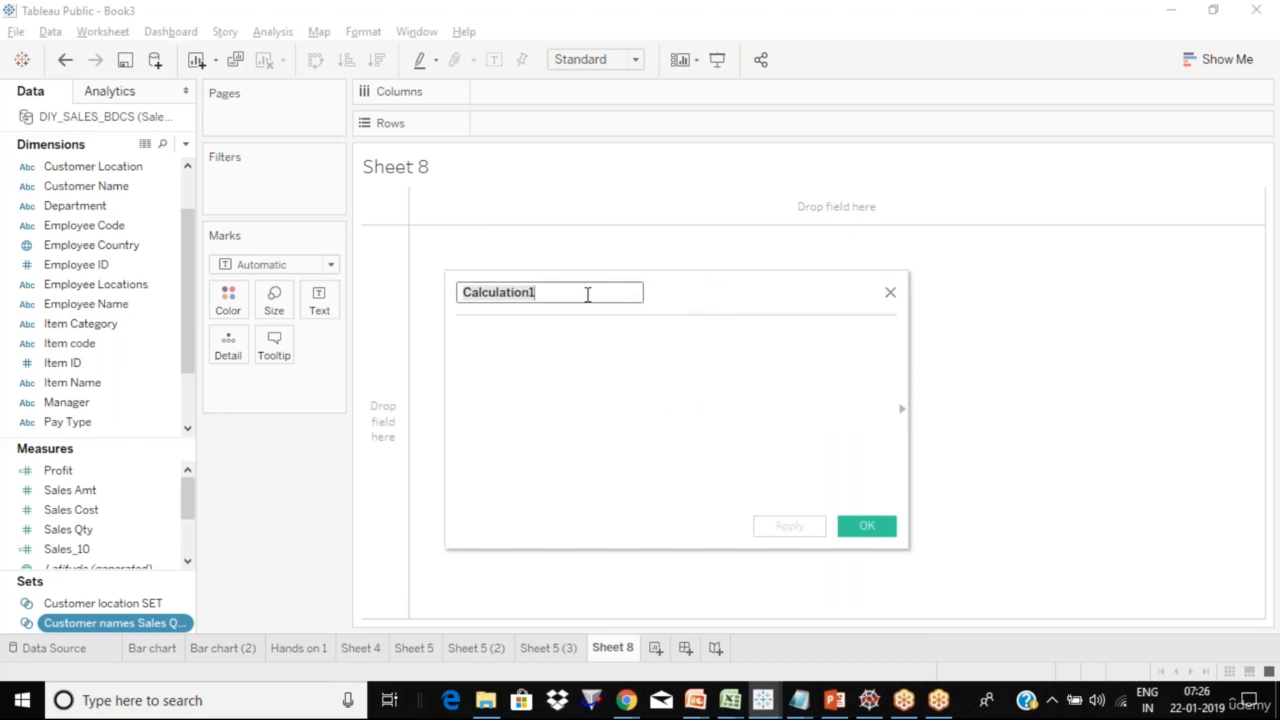
text(sales )
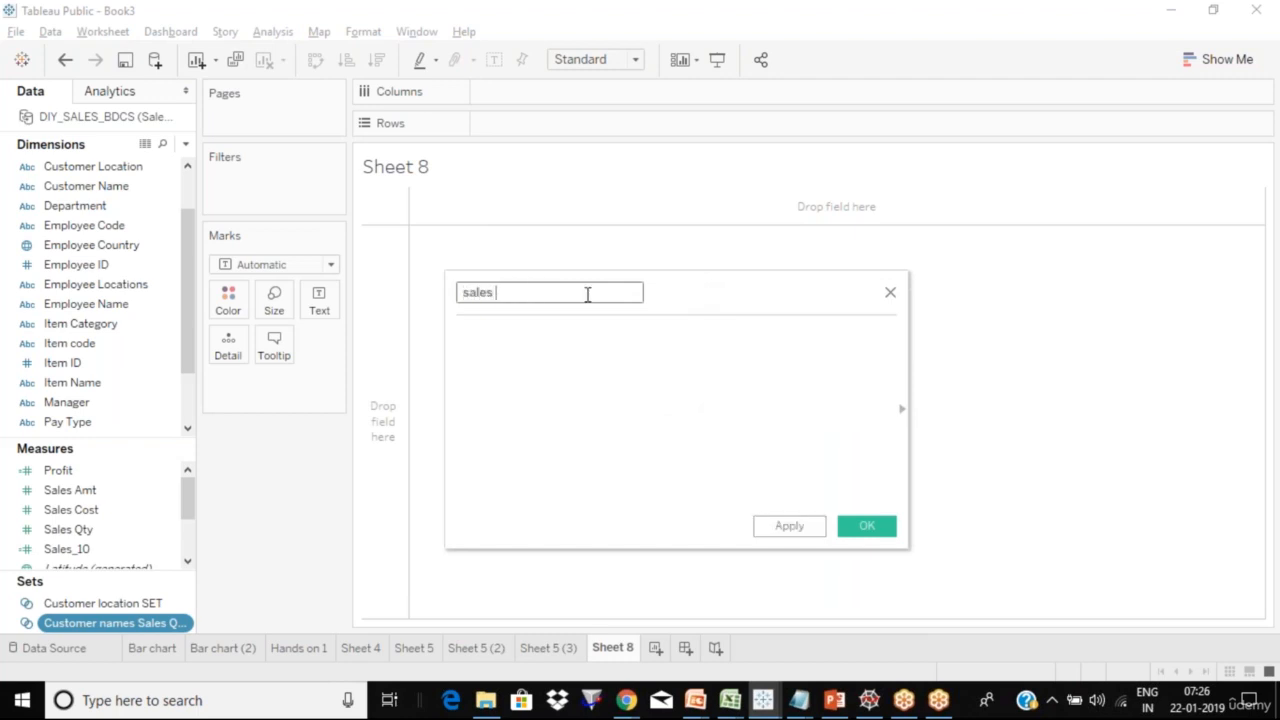
text(bucket)
Step: Write the formula's first line as if [Customer names Sales Qty >= 10] then "Top"
click(551, 352)
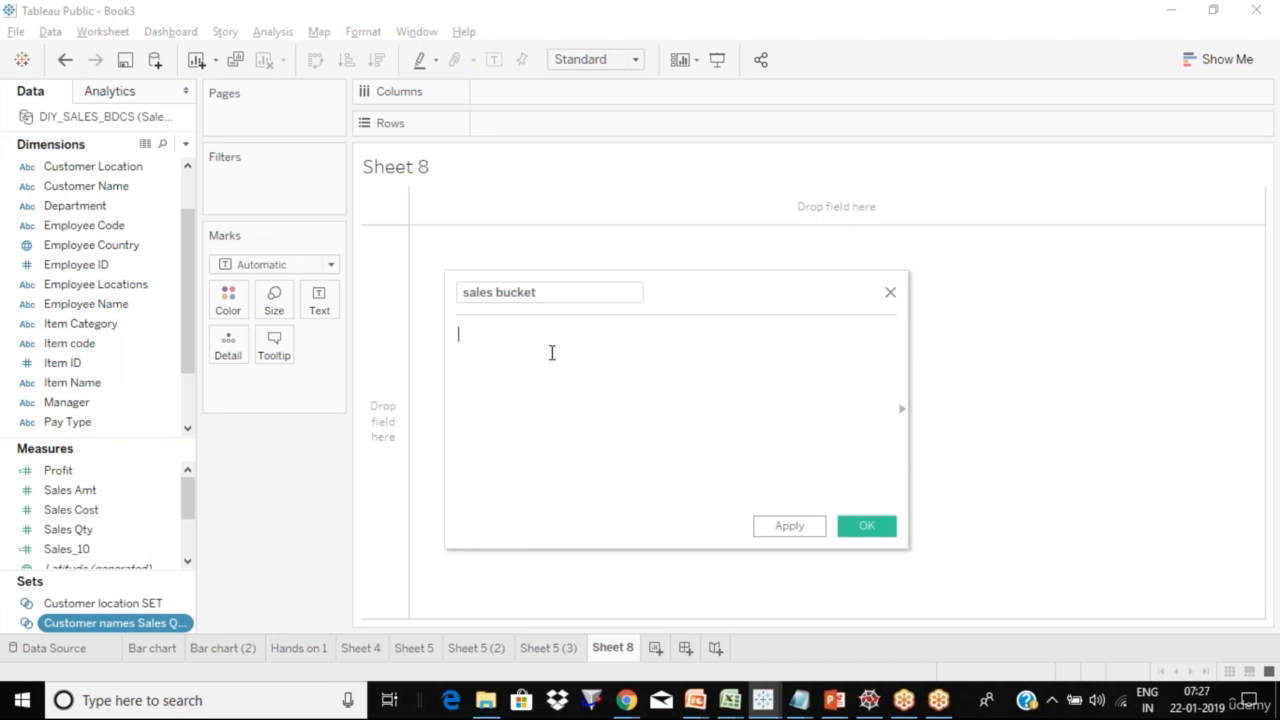
text(if cust)
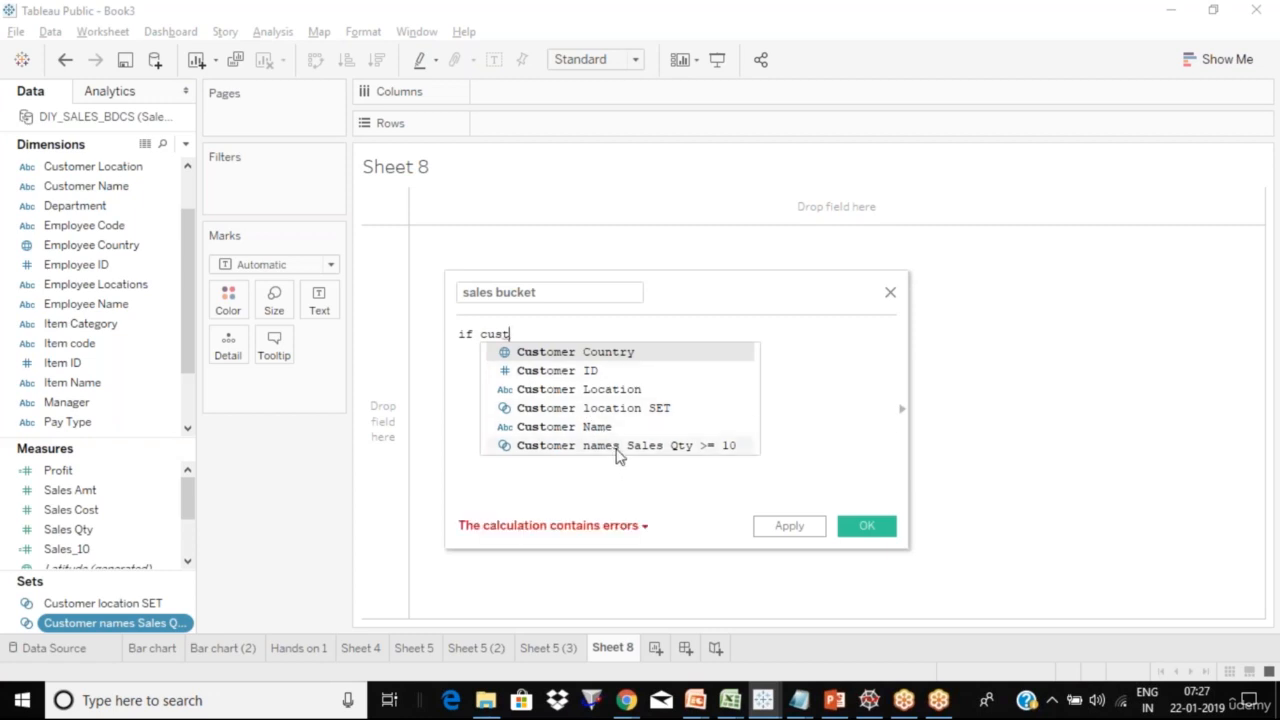
click(617, 446)
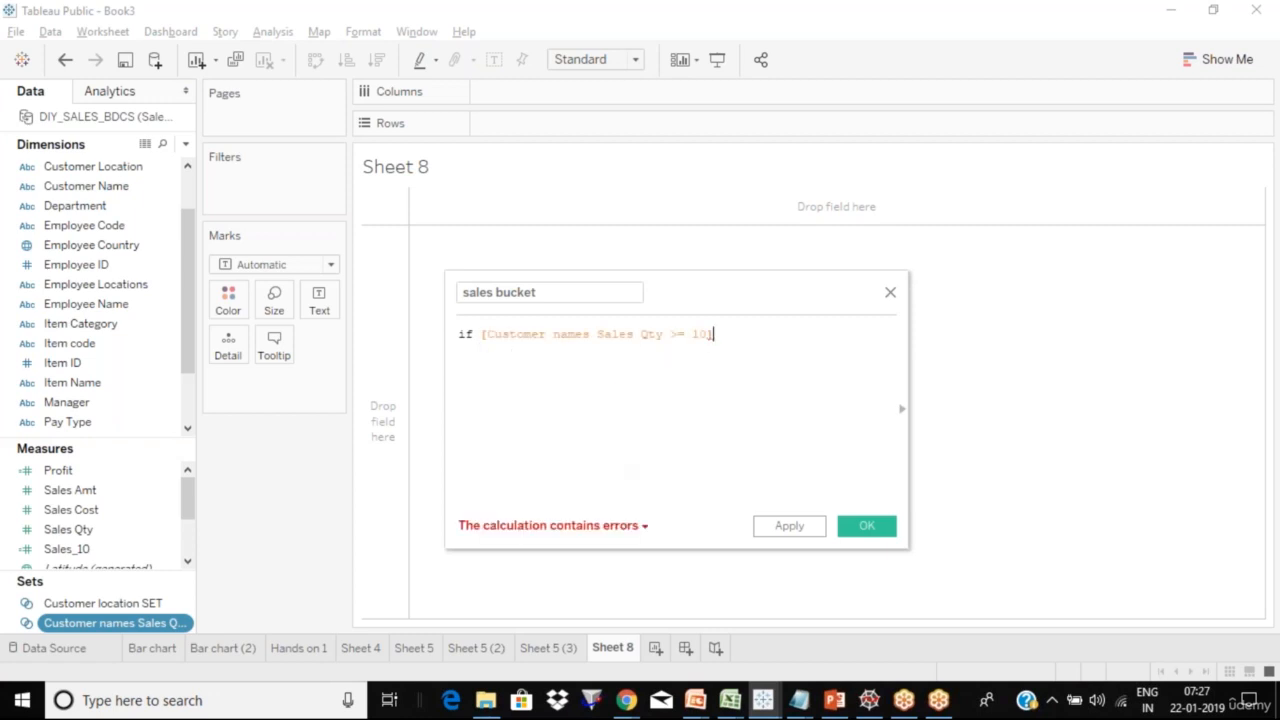
mouse_move(714, 336)
mouse_down()
mouse_move(478, 334)
mouse_move(714, 334)
mouse_up()
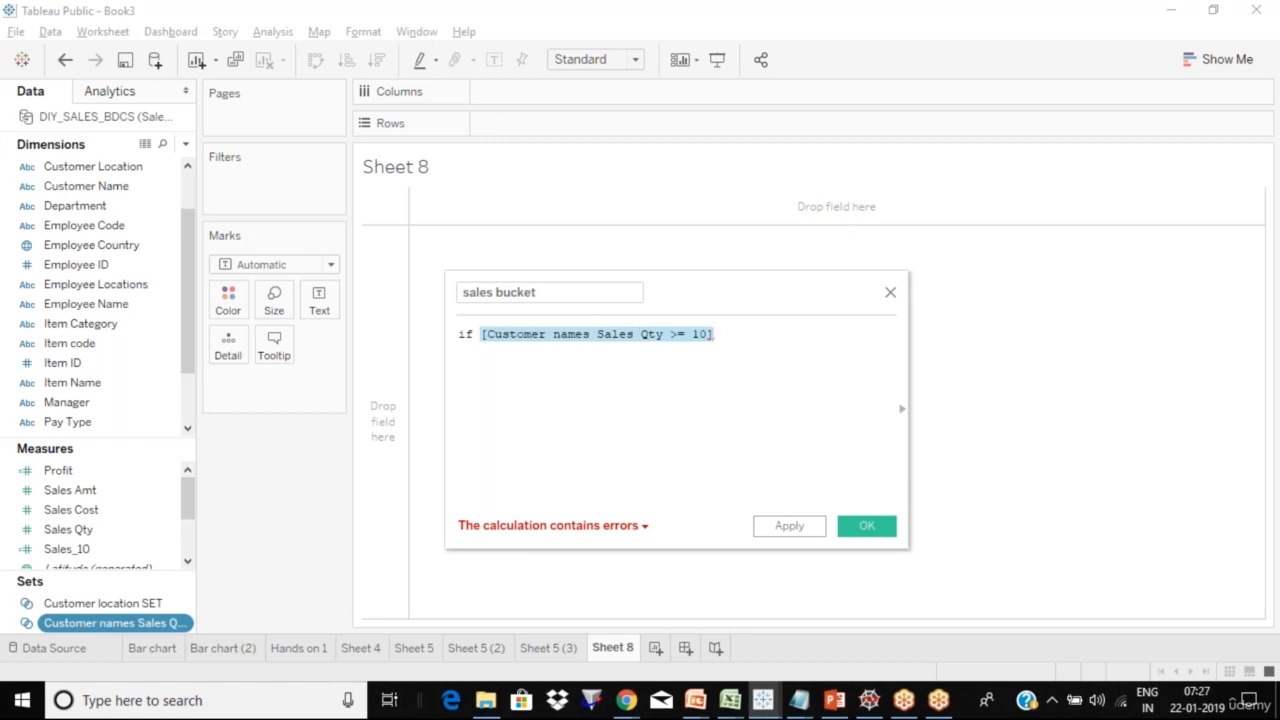
click(714, 334)
text(then )
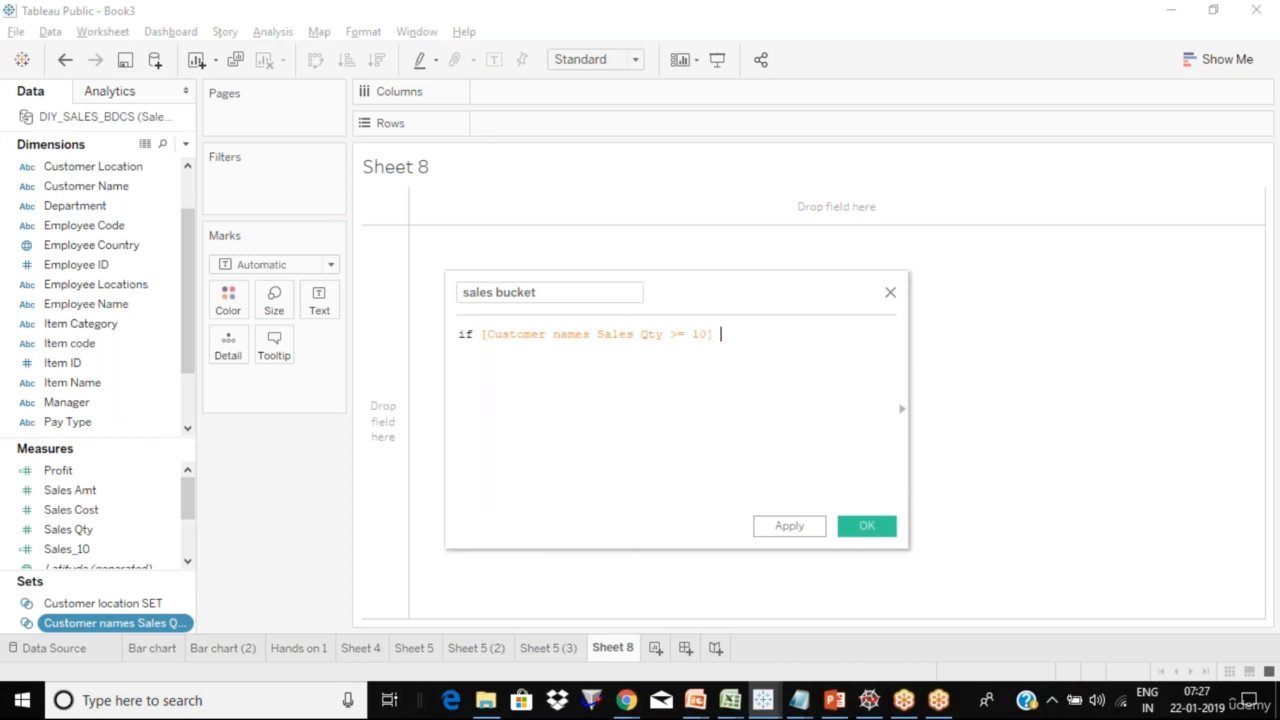
text("")
text(Top)
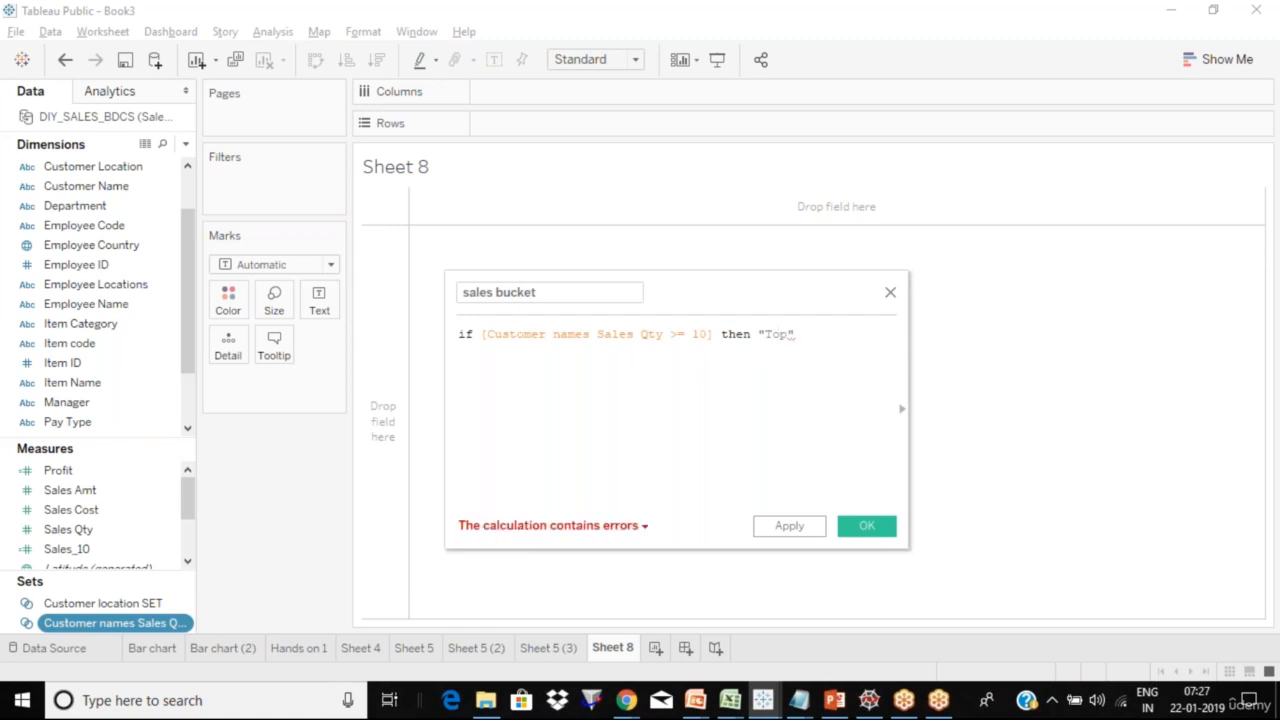
key(Return)
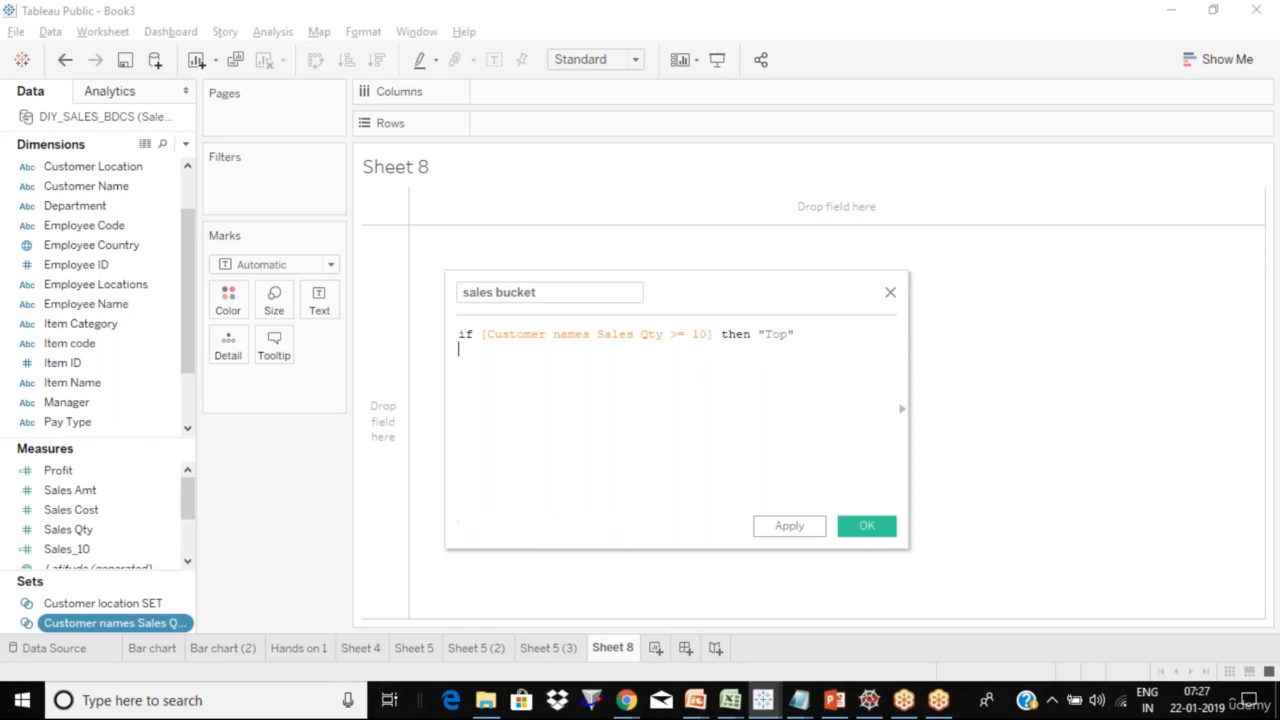
Step: Complete the formula with else "Bottom" and END, and save the sales bucket calculated field
text(else)
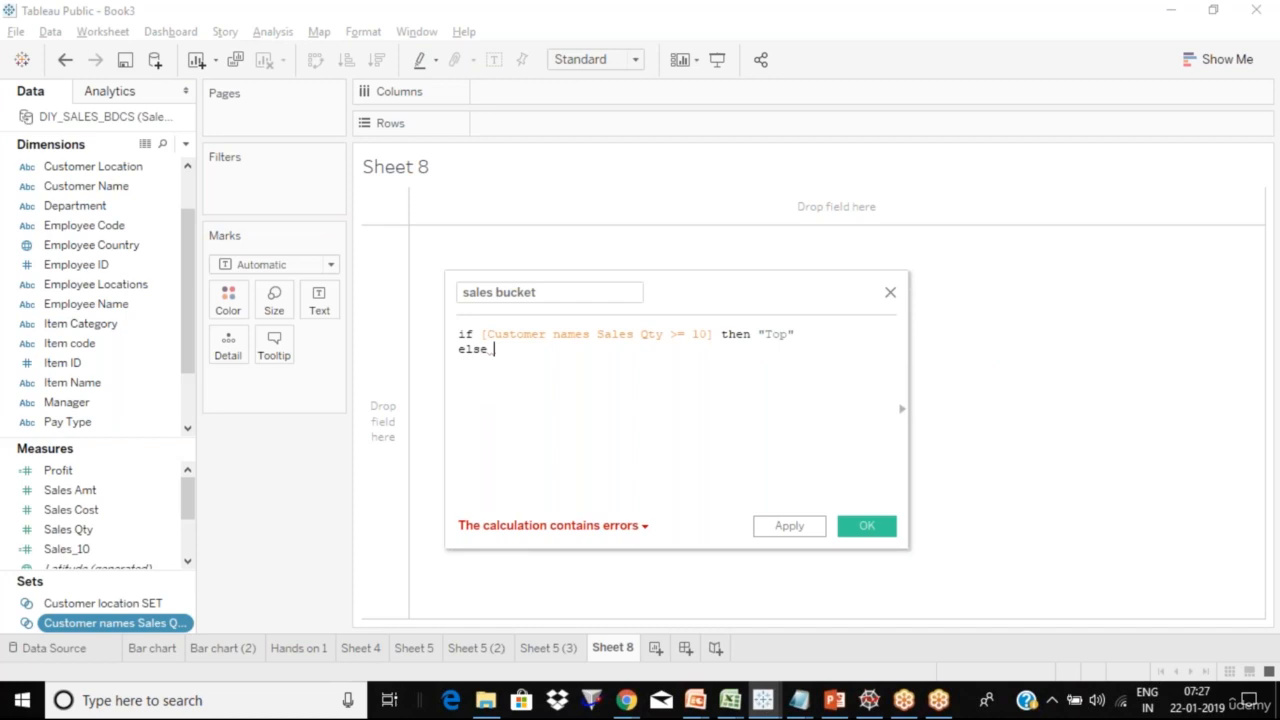
text( ")
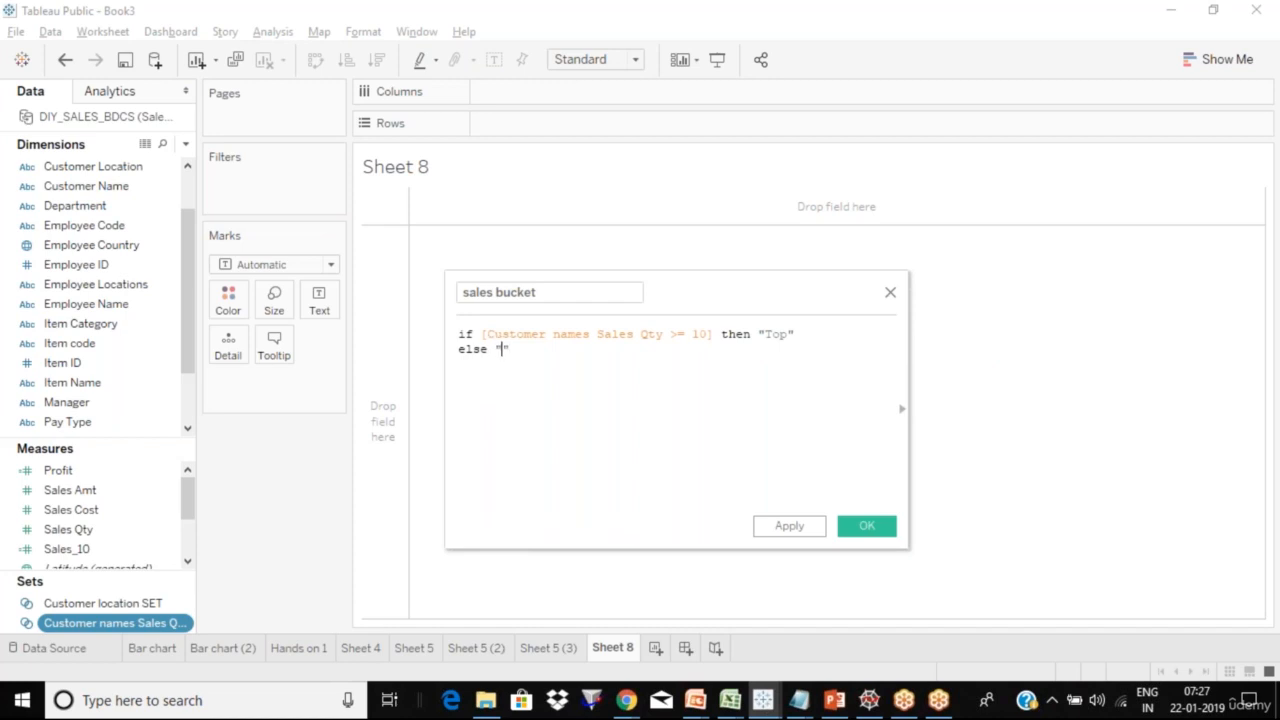
text(Bottom)
key(BackSpace)
key(BackSpace)
key(BackSpace)
text(tom)
key(Right)
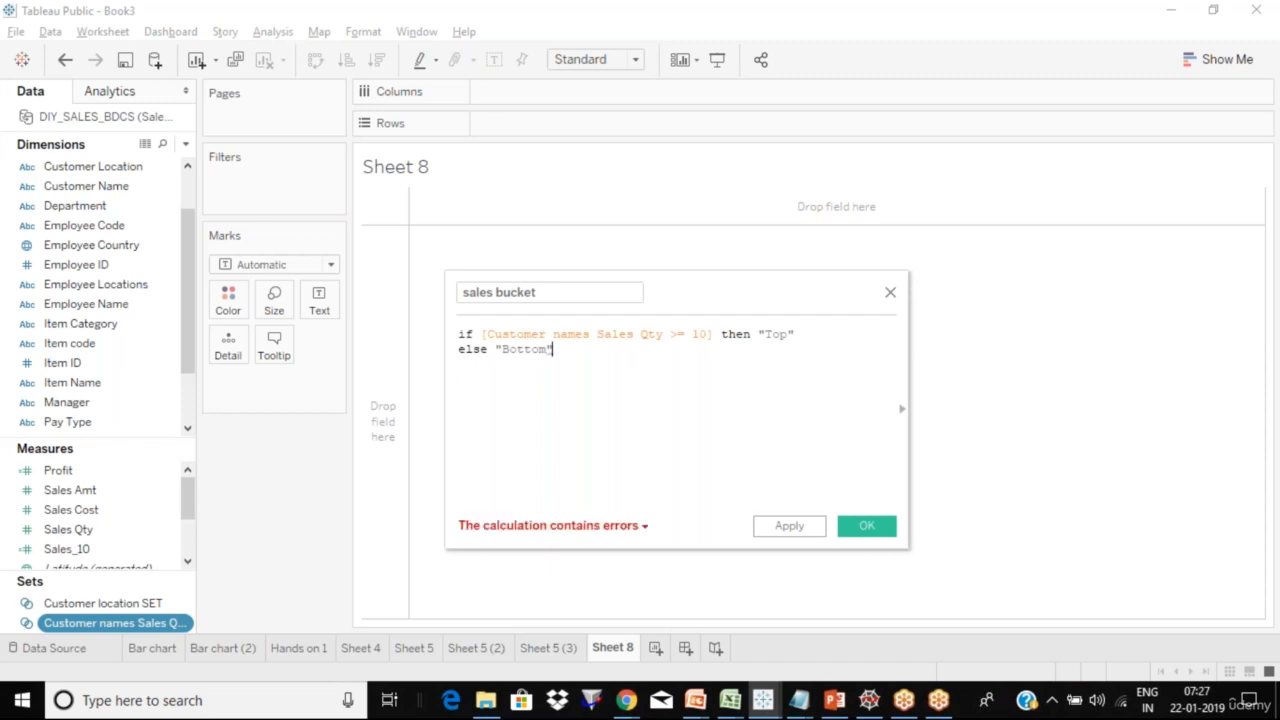
key(Return)
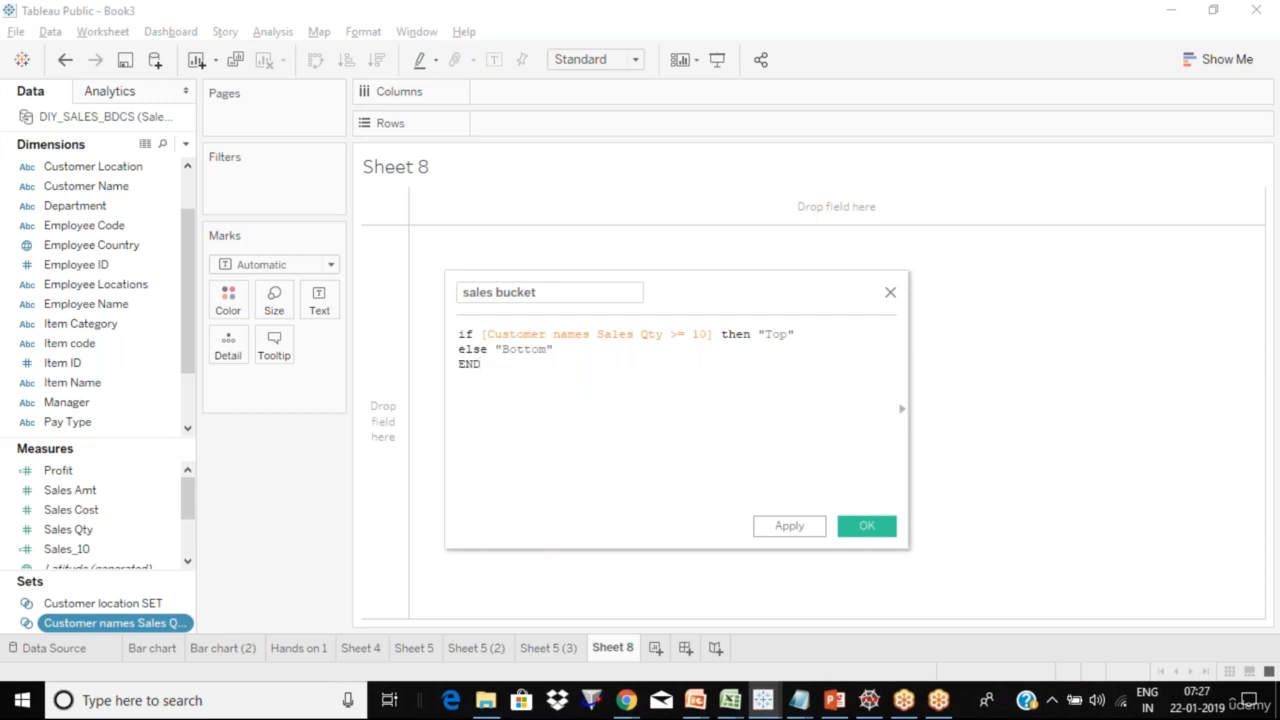
click(789, 527)
click(866, 527)
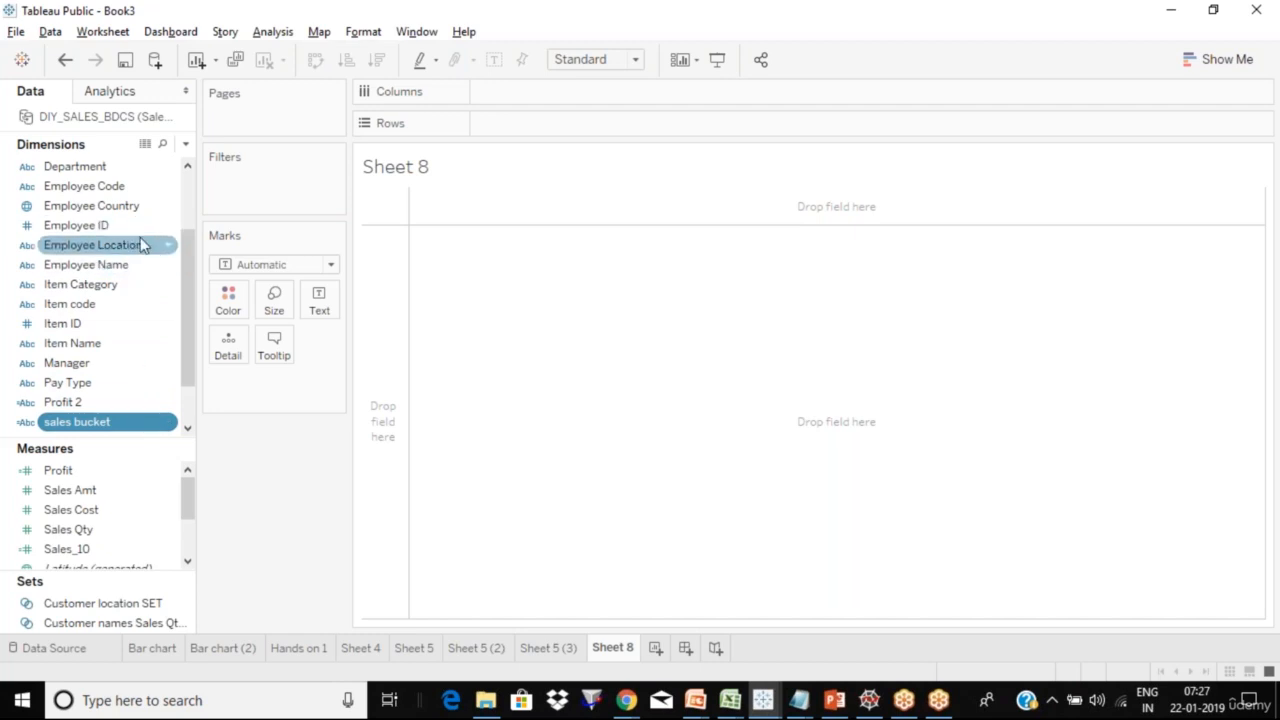
Step: Build a bar chart on Sheet 8 with Customer Name on Rows and Sales Qty on Columns
click(186, 189)
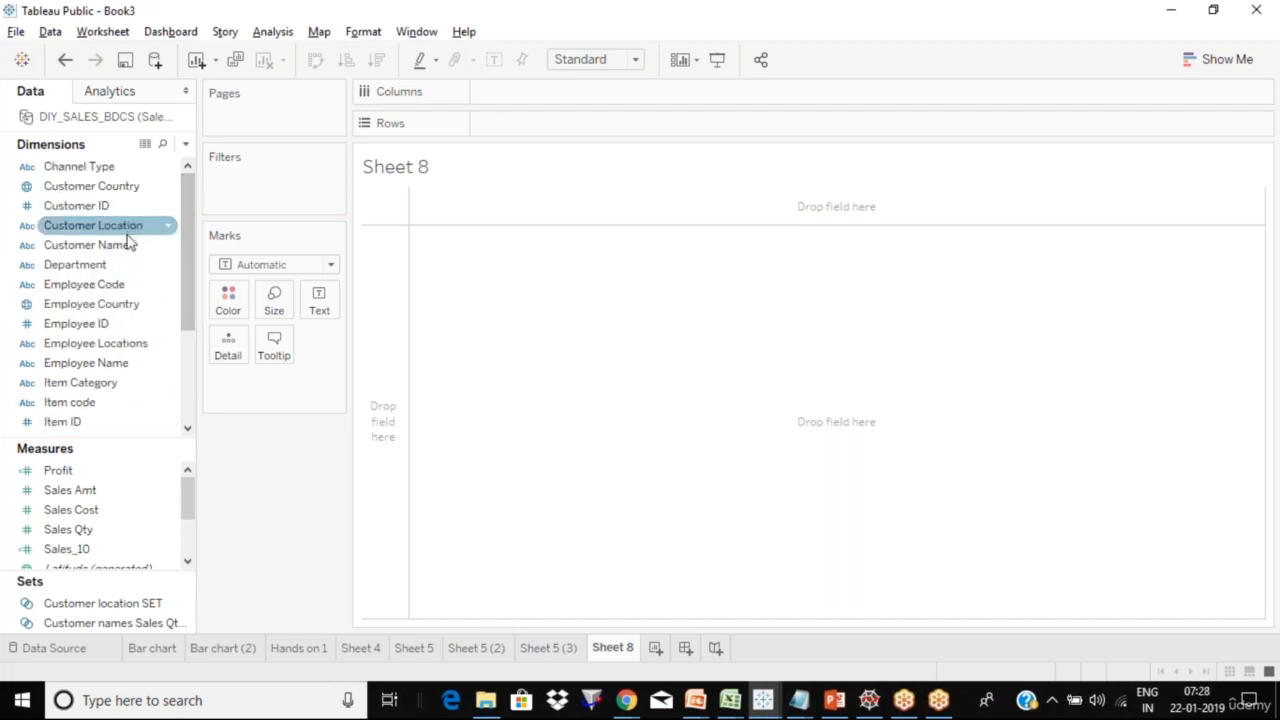
mouse_move(128, 244)
mouse_down()
mouse_move(583, 131)
mouse_move(500, 124)
mouse_up()
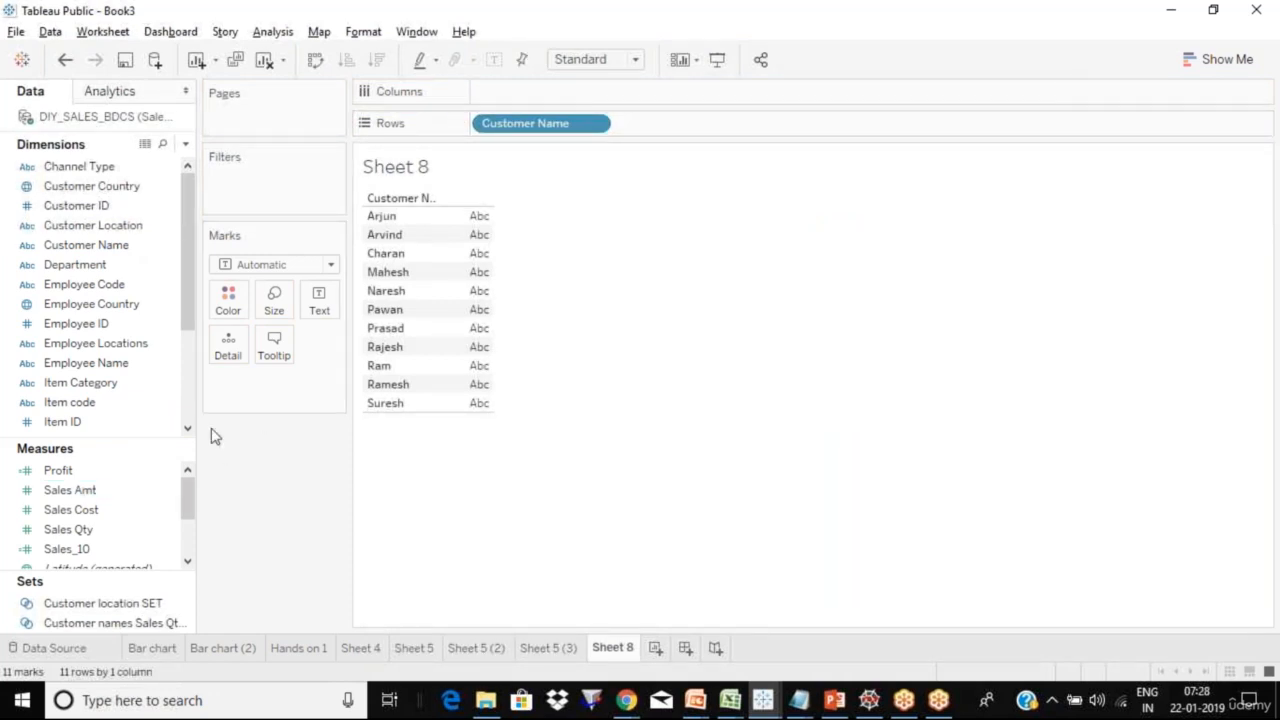
click(113, 533)
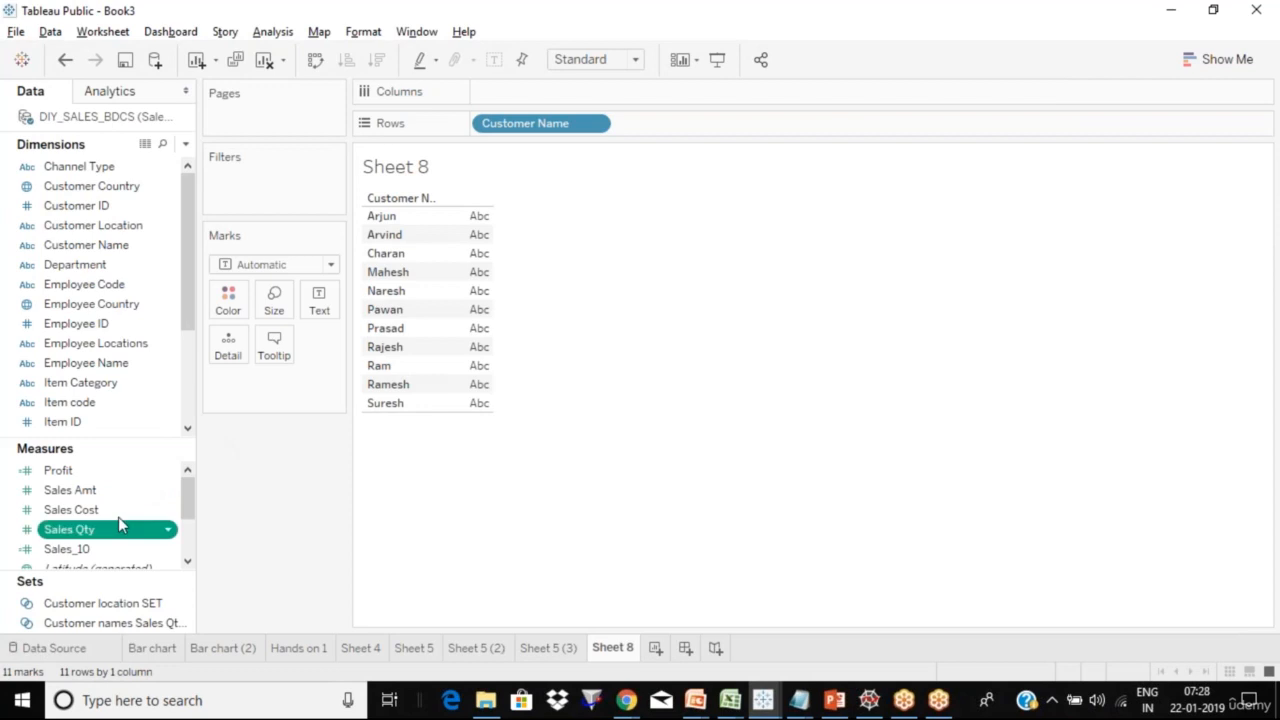
drag(113, 533, 640, 91)
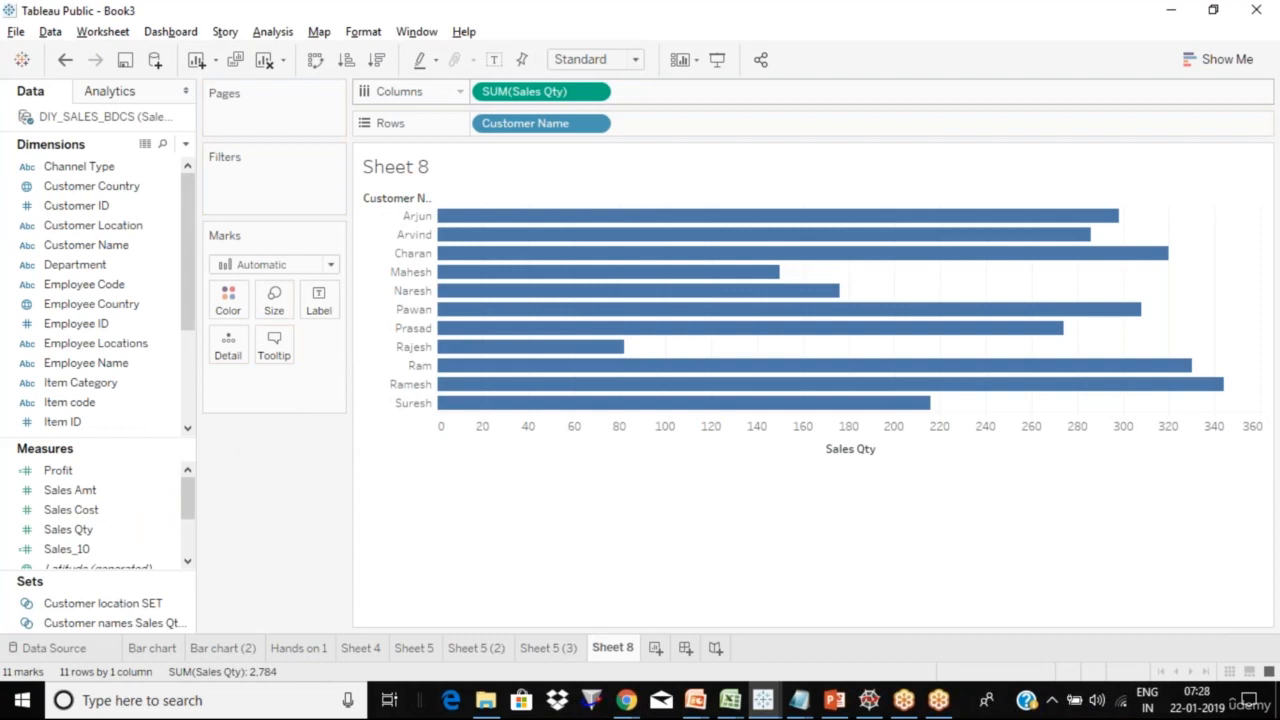
Step: Color the customer bars by the sales bucket dimension
click(167, 511)
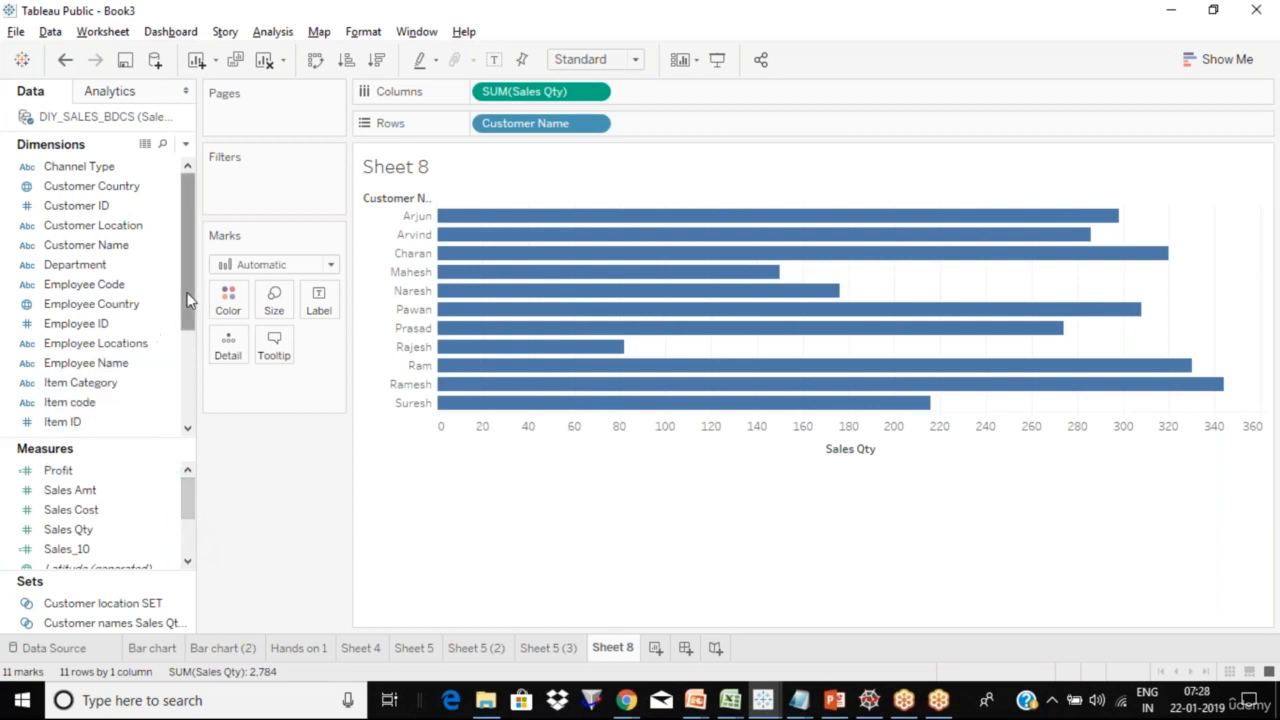
drag(189, 311, 190, 408)
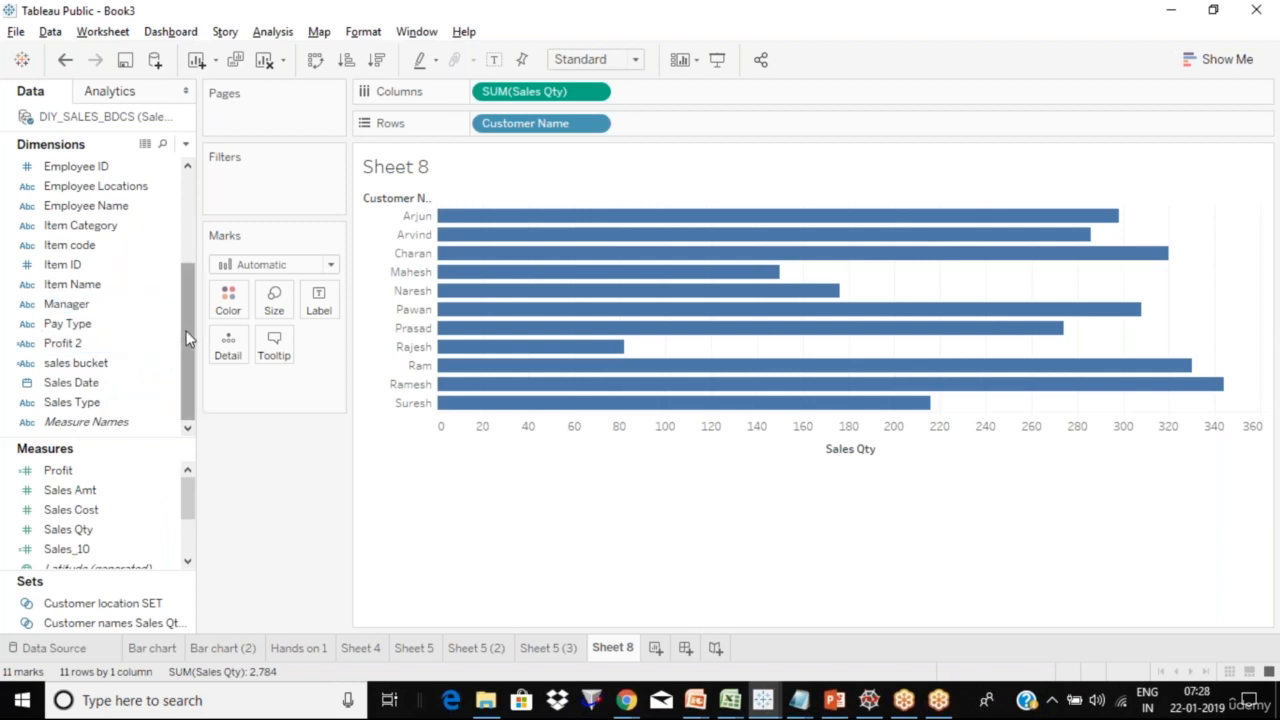
drag(112, 366, 230, 308)
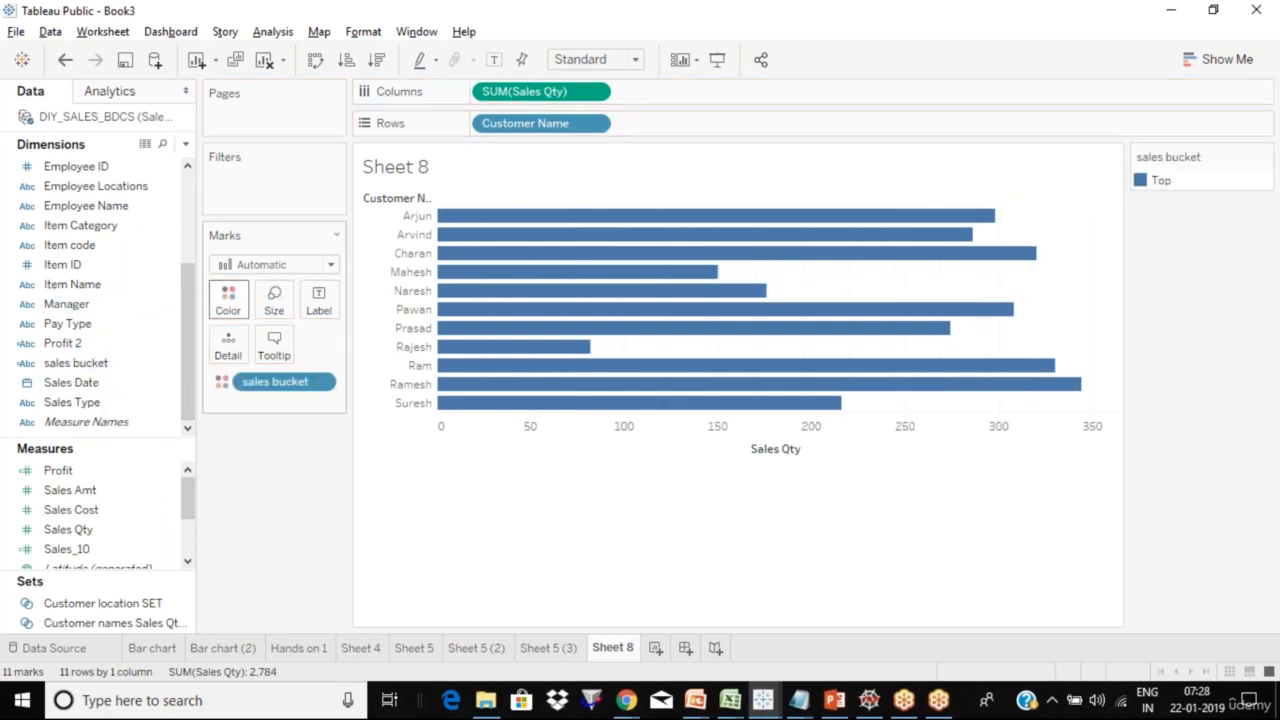
Step: Edit the Customer names Sales Qty >= 10 set so its condition requires the sum of Sales Qty to be >= 250
mouse_move(593, 283)
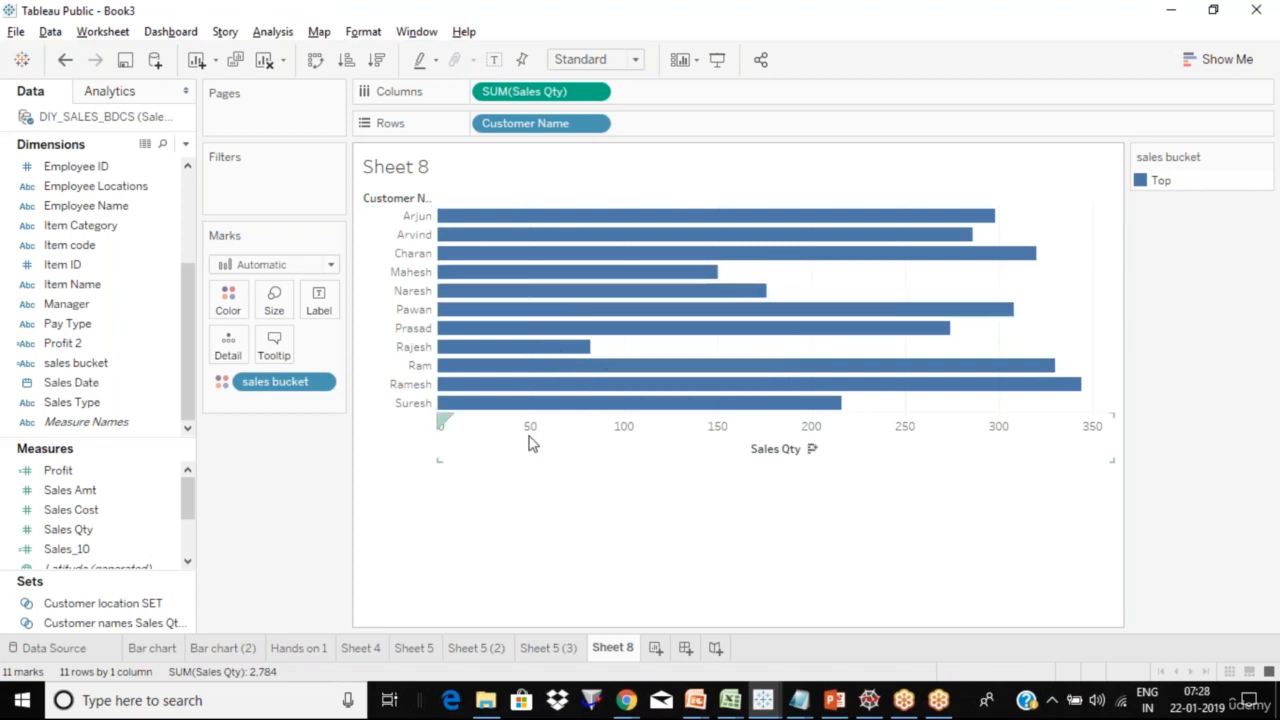
mouse_move(505, 409)
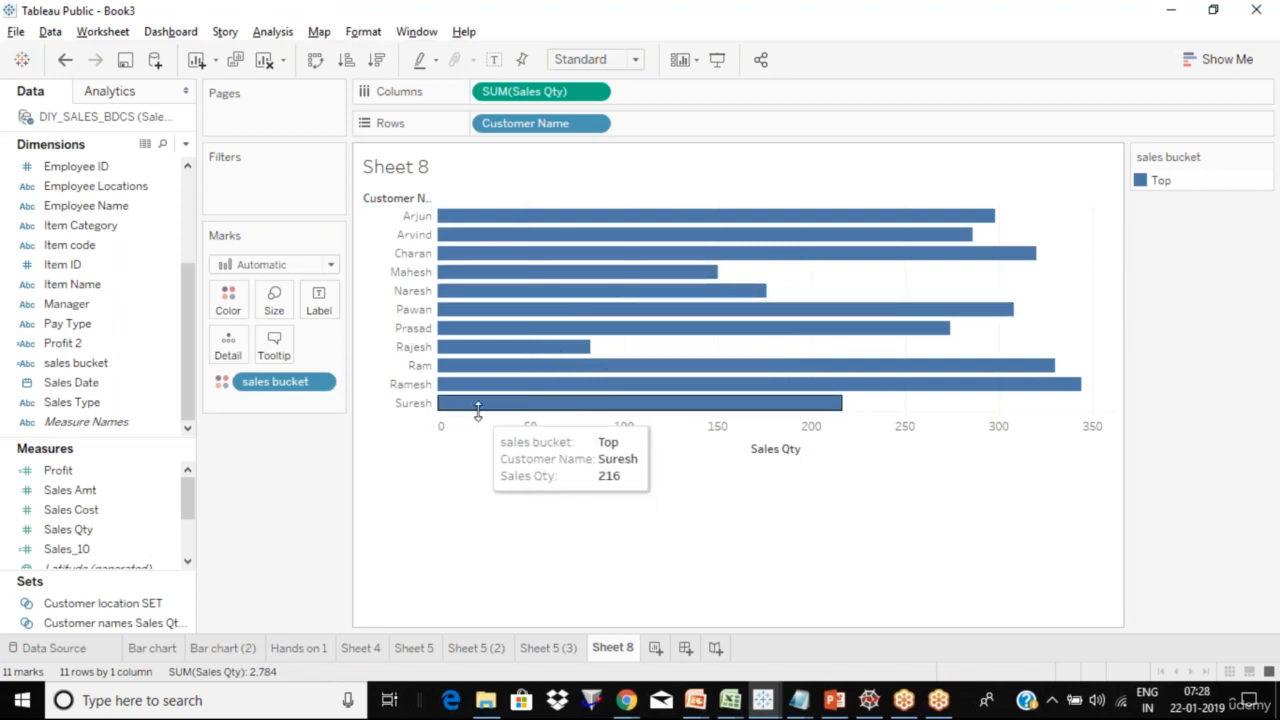
mouse_move(483, 227)
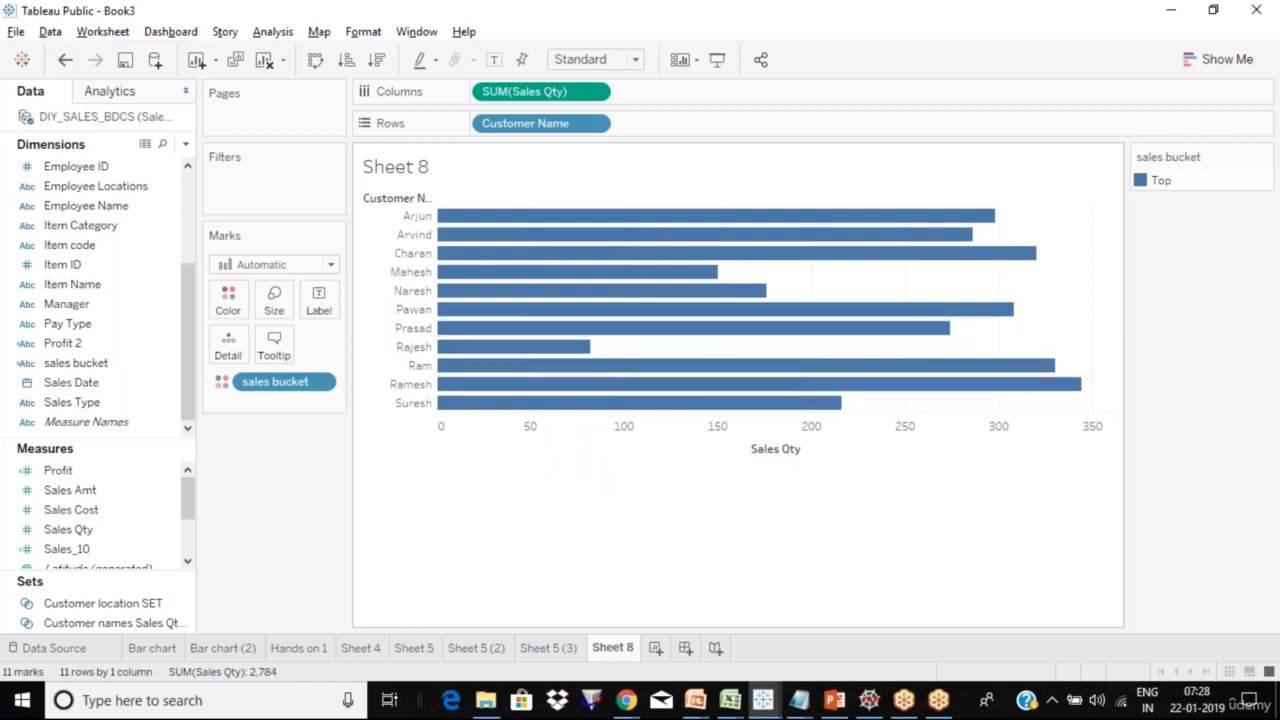
mouse_move(728, 337)
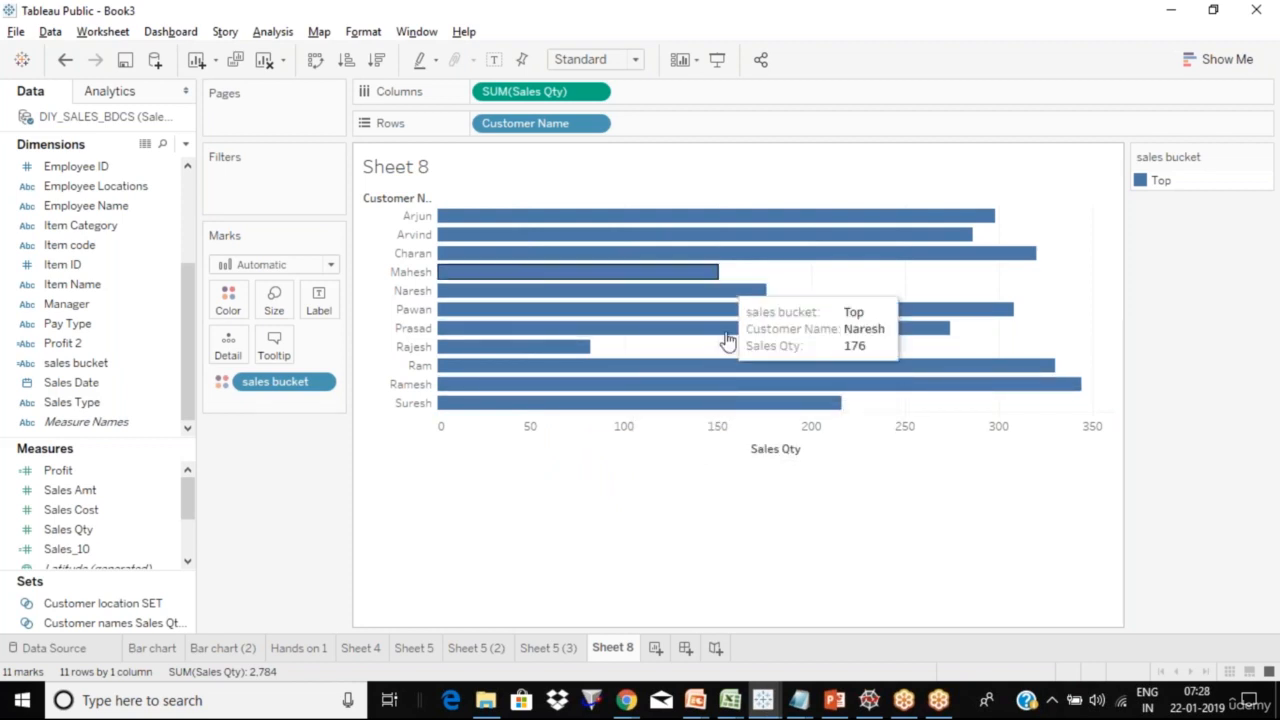
mouse_move(728, 312)
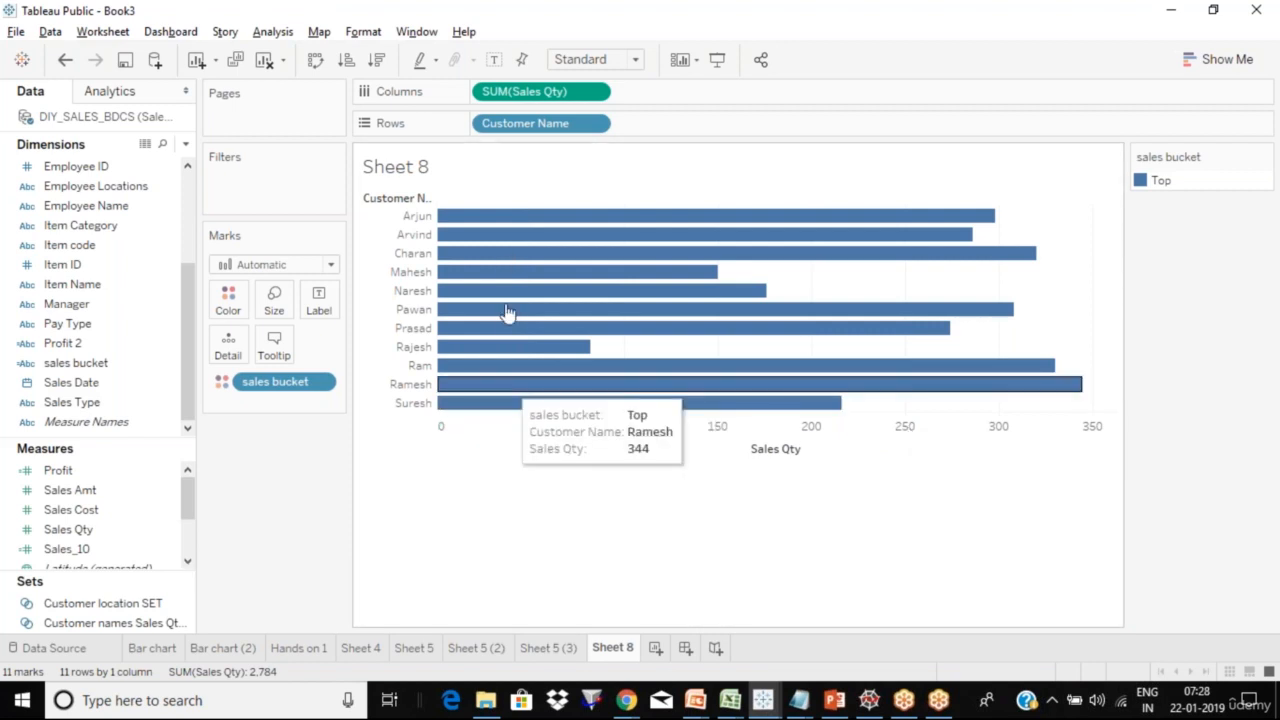
right_click(184, 622)
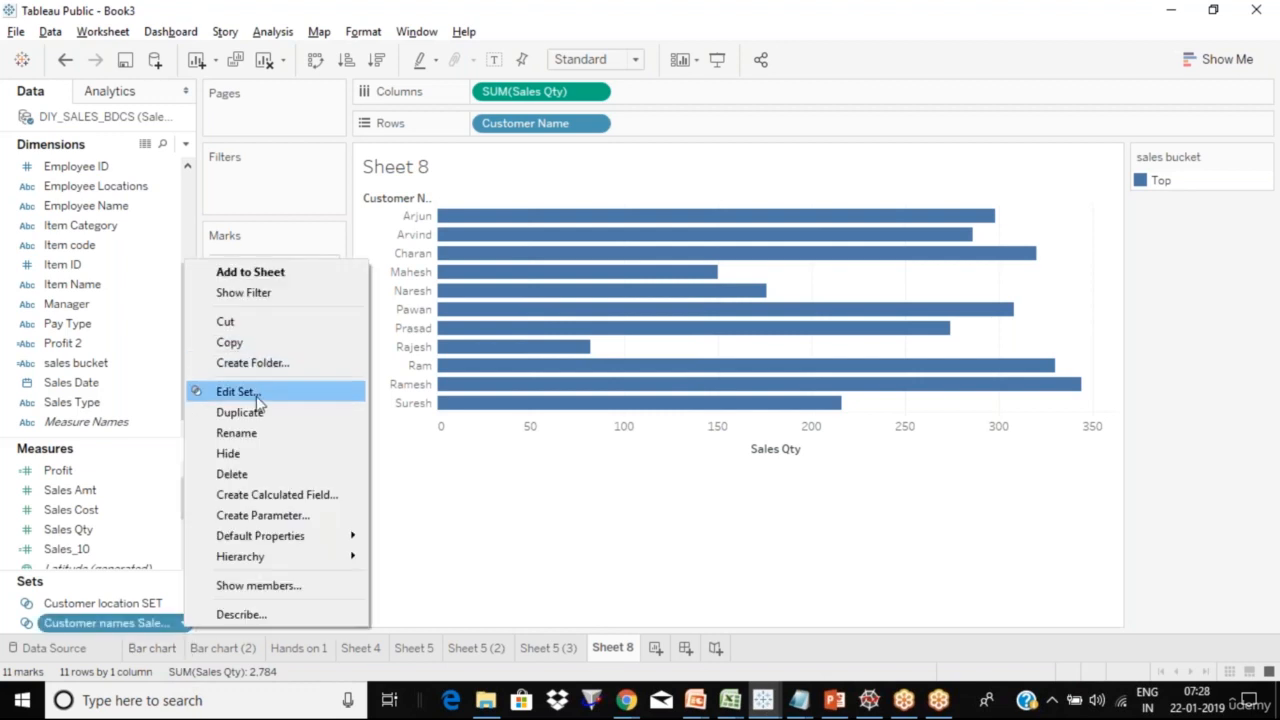
click(240, 392)
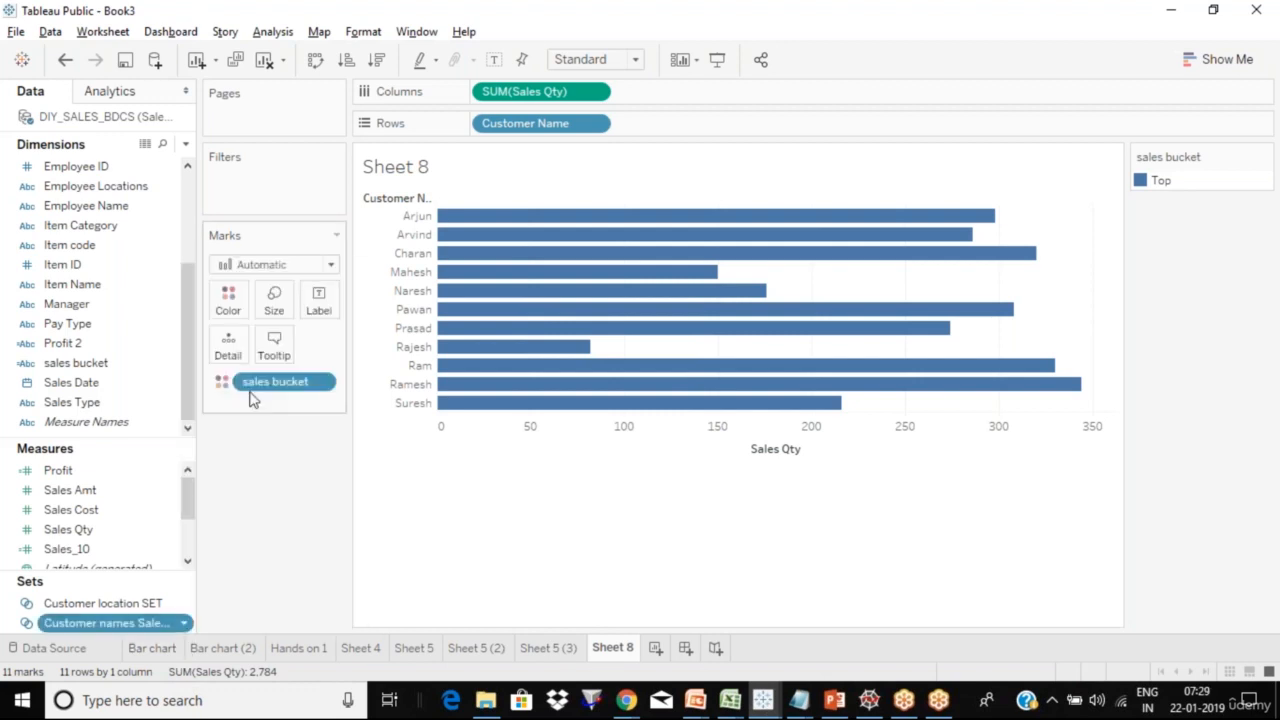
click(565, 233)
key(BackSpace)
key(BackSpace)
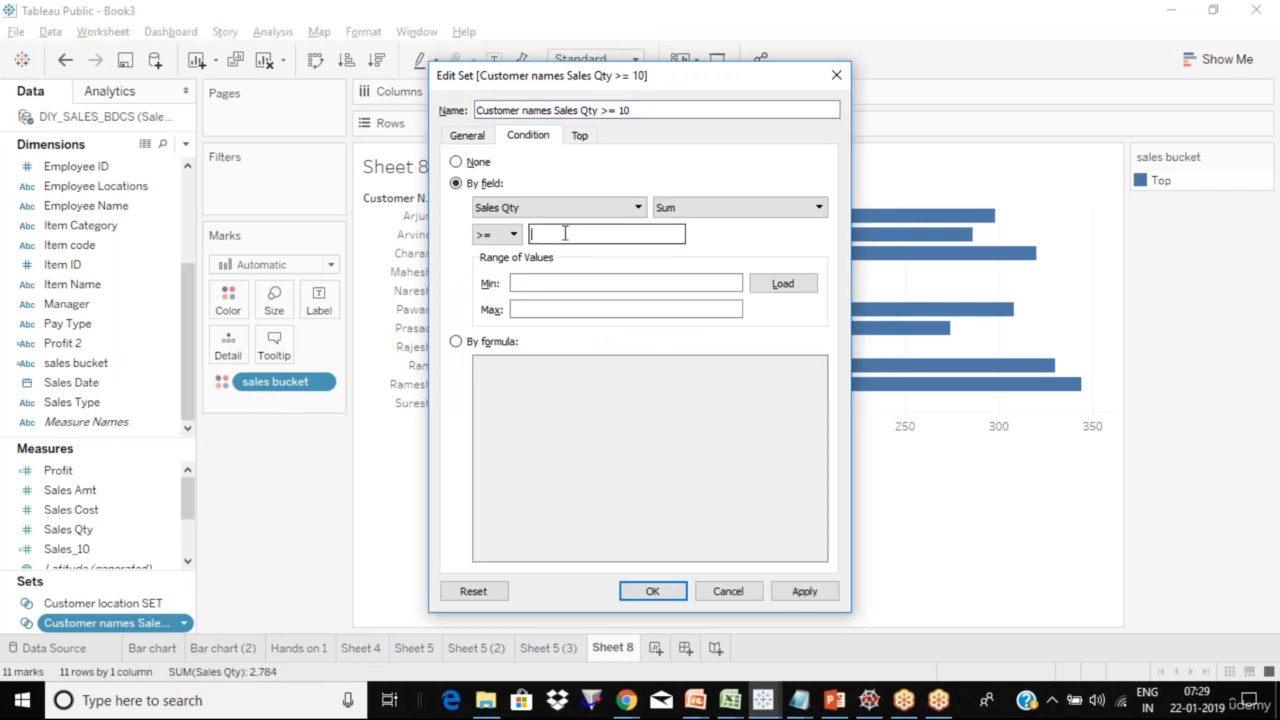
text(250)
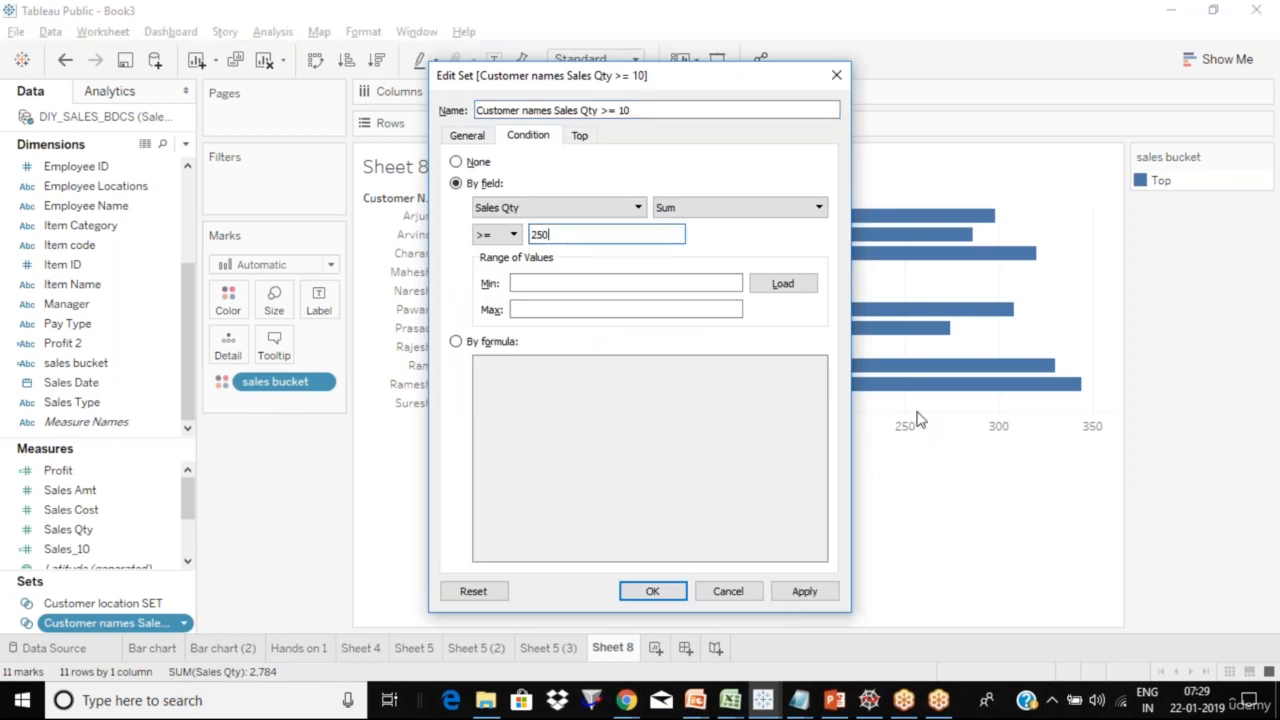
click(652, 591)
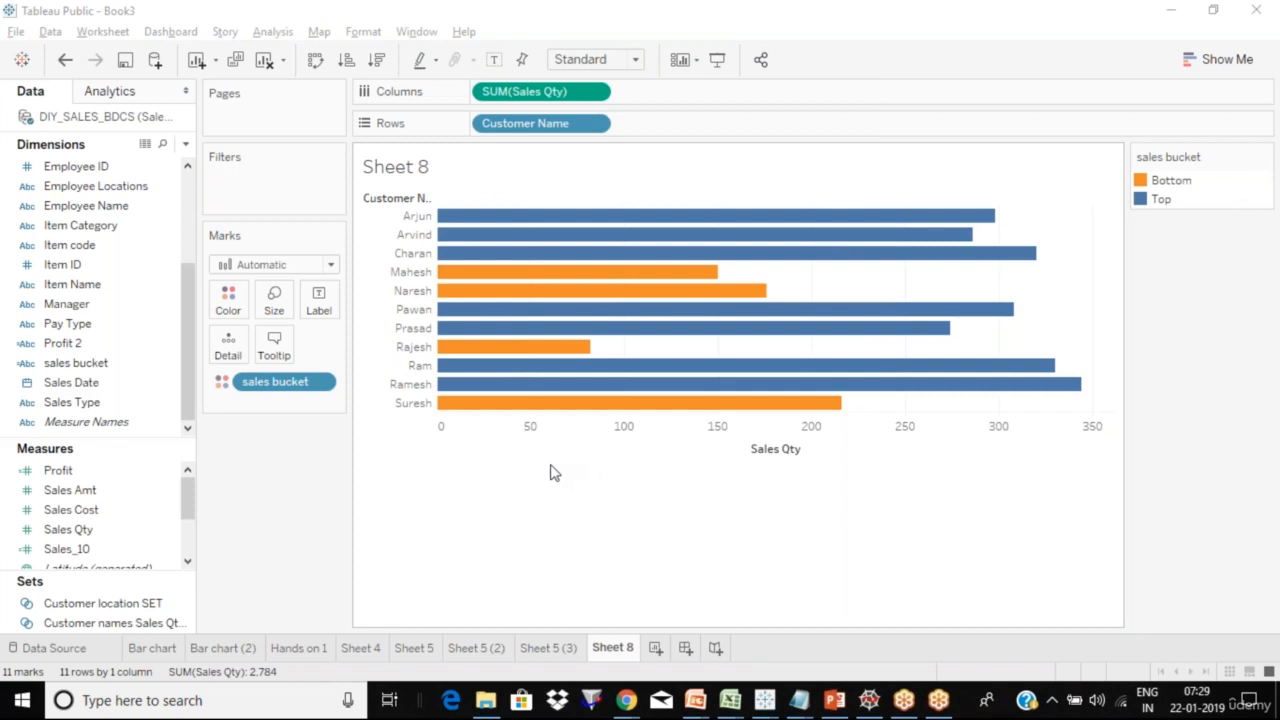
Step: Review the formula of the sales bucket calculated field and close it without changes
click(170, 368)
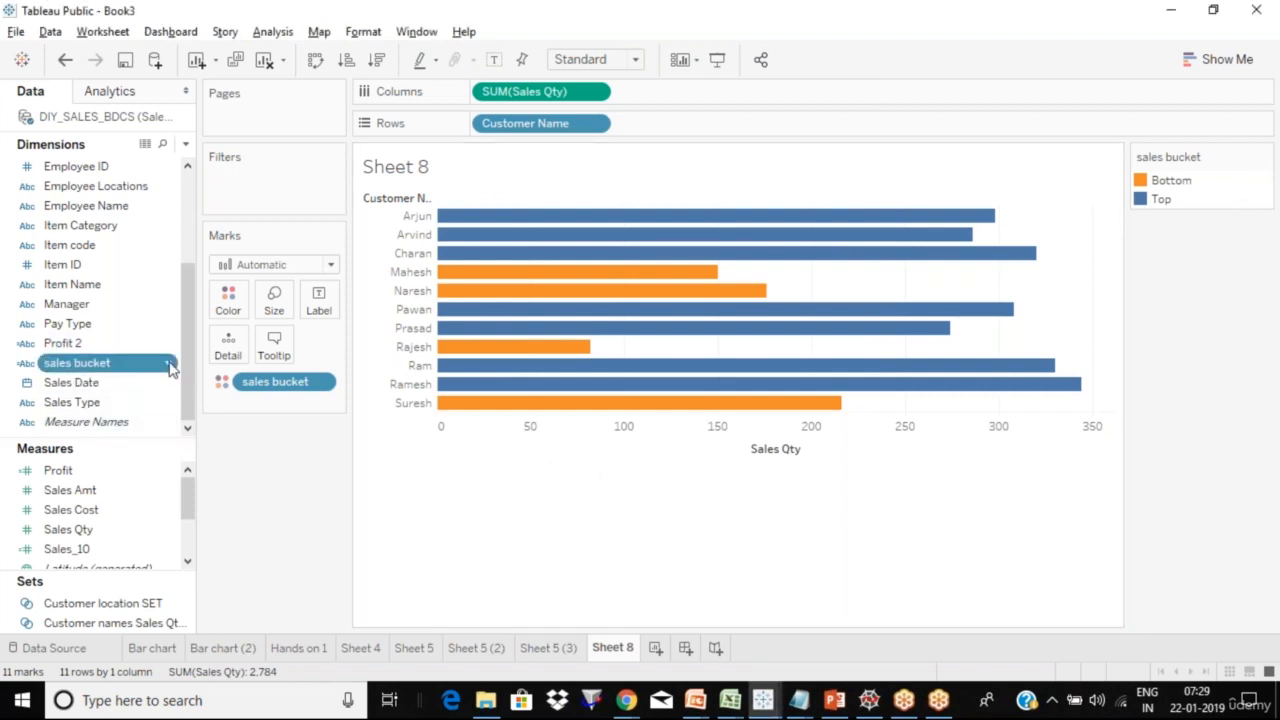
click(170, 368)
click(239, 122)
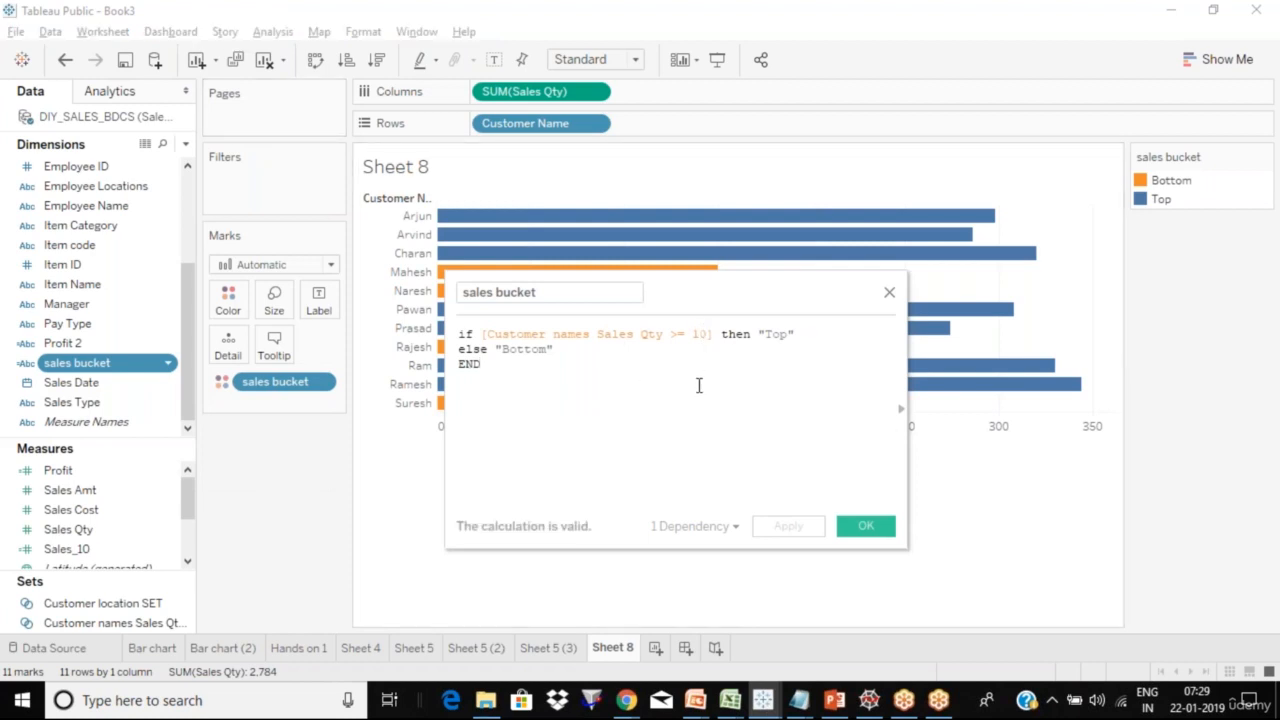
click(889, 292)
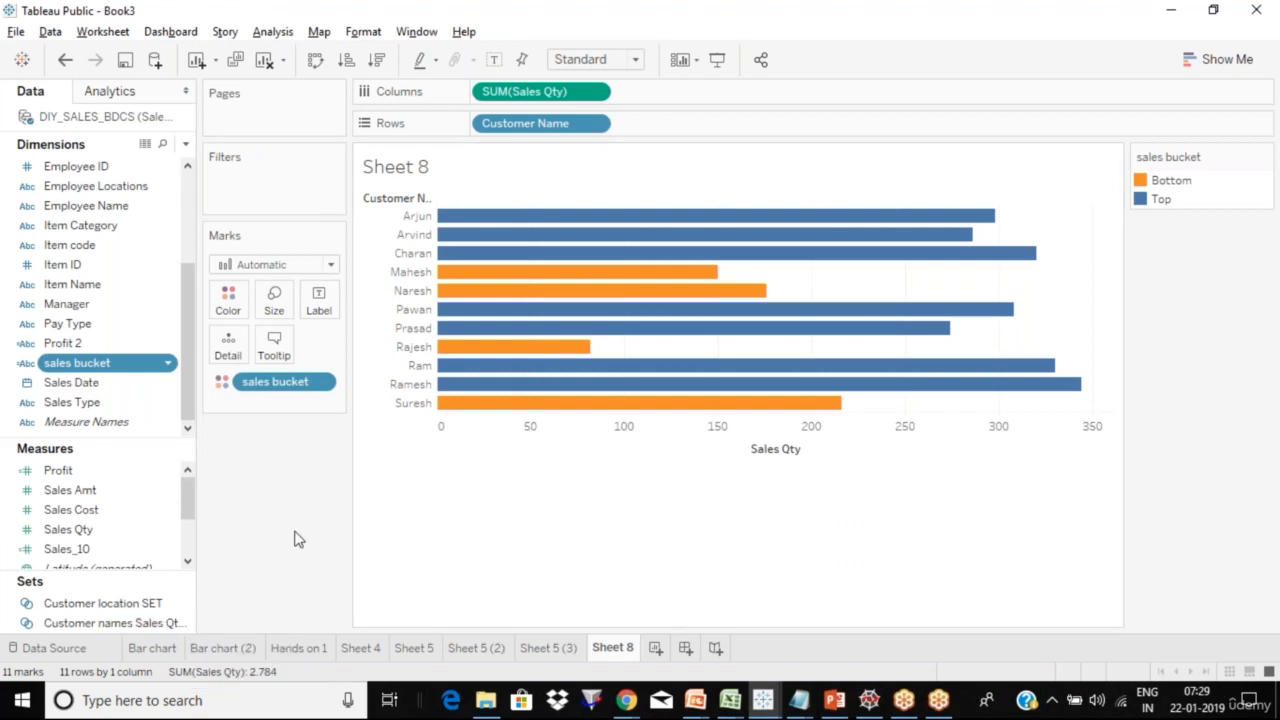
Step: Remove sales bucket from the bars' color encoding and apply it to the color again
drag(294, 391, 803, 449)
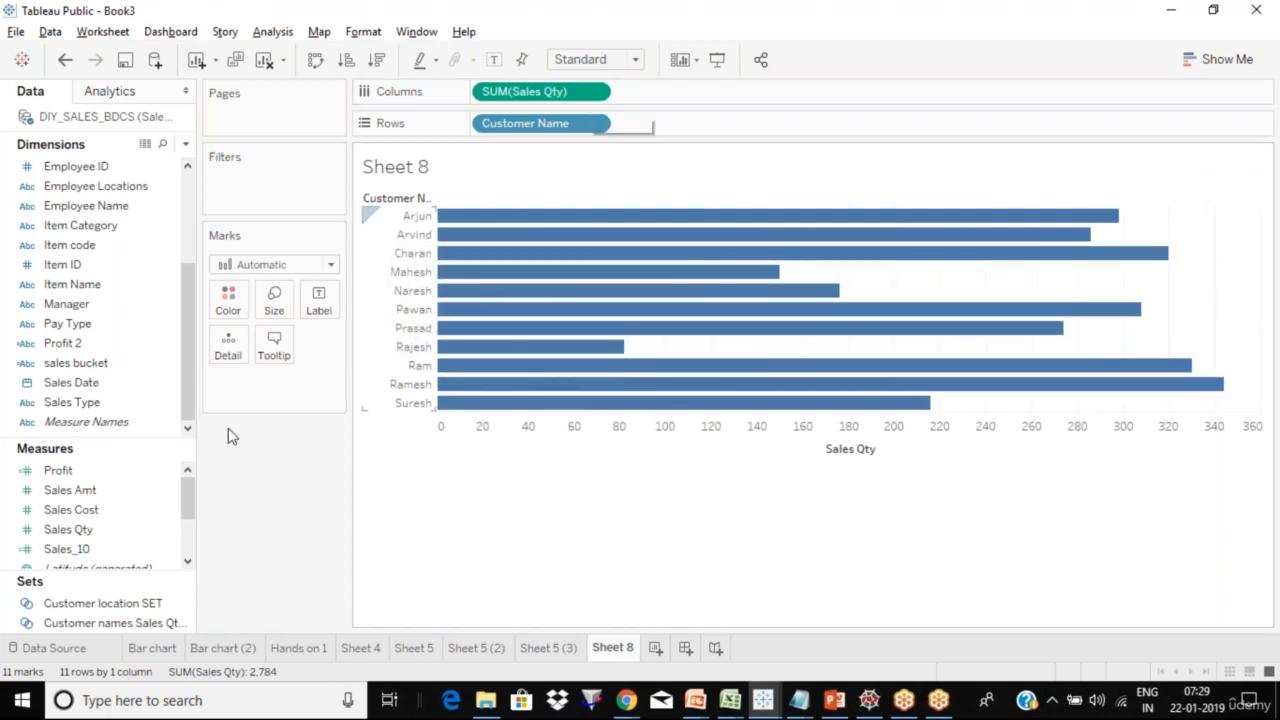
click(125, 370)
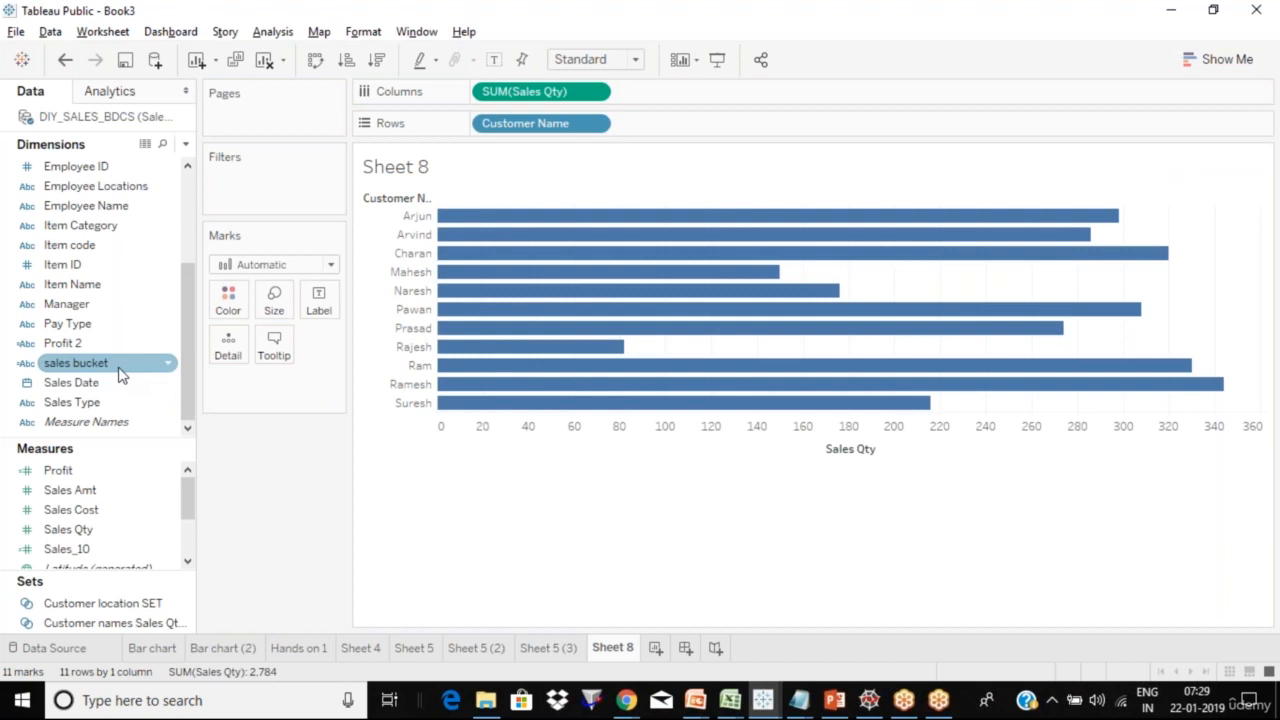
drag(121, 372, 228, 300)
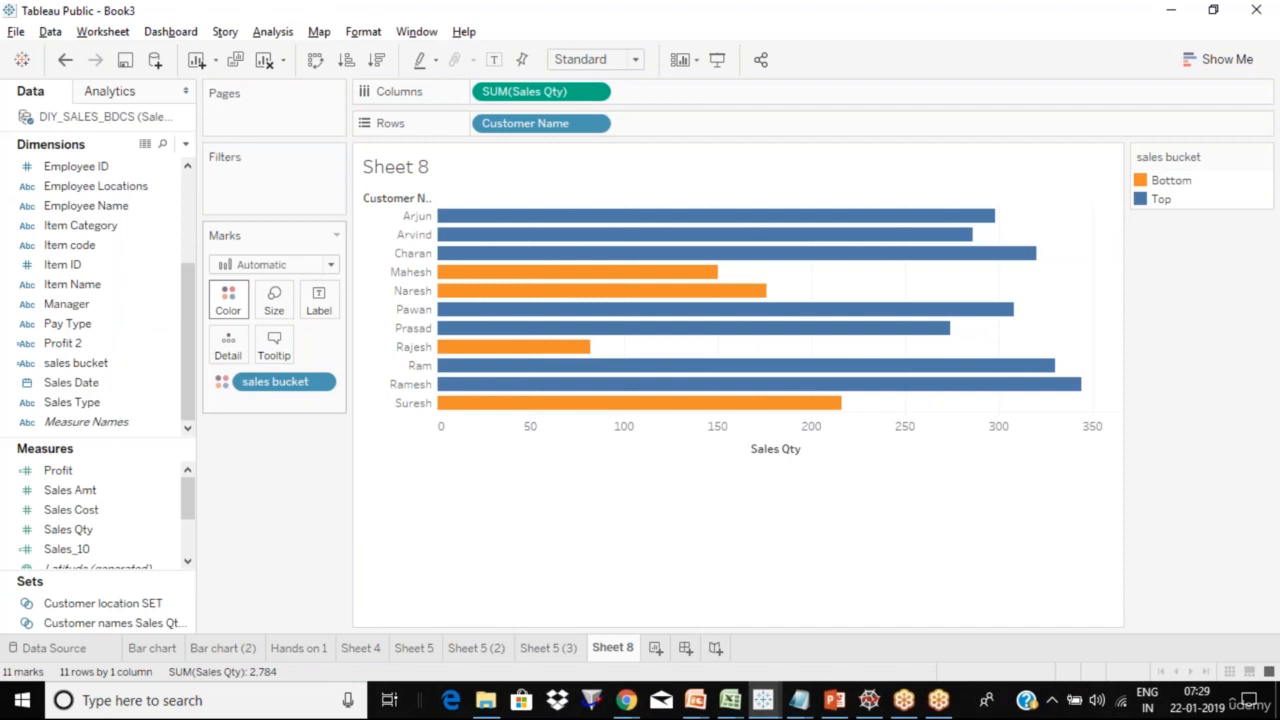
Step: Widen the data pane so the full names of the customer sets can be read
mouse_move(799, 378)
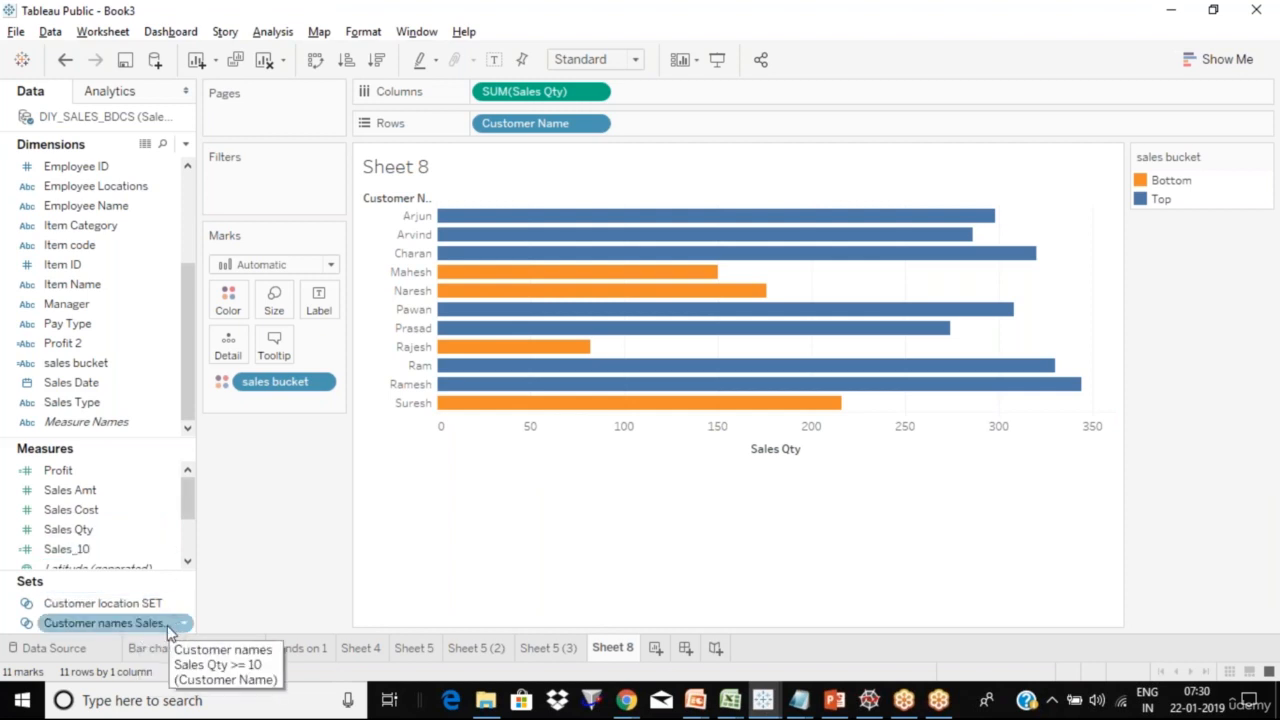
mouse_move(565, 318)
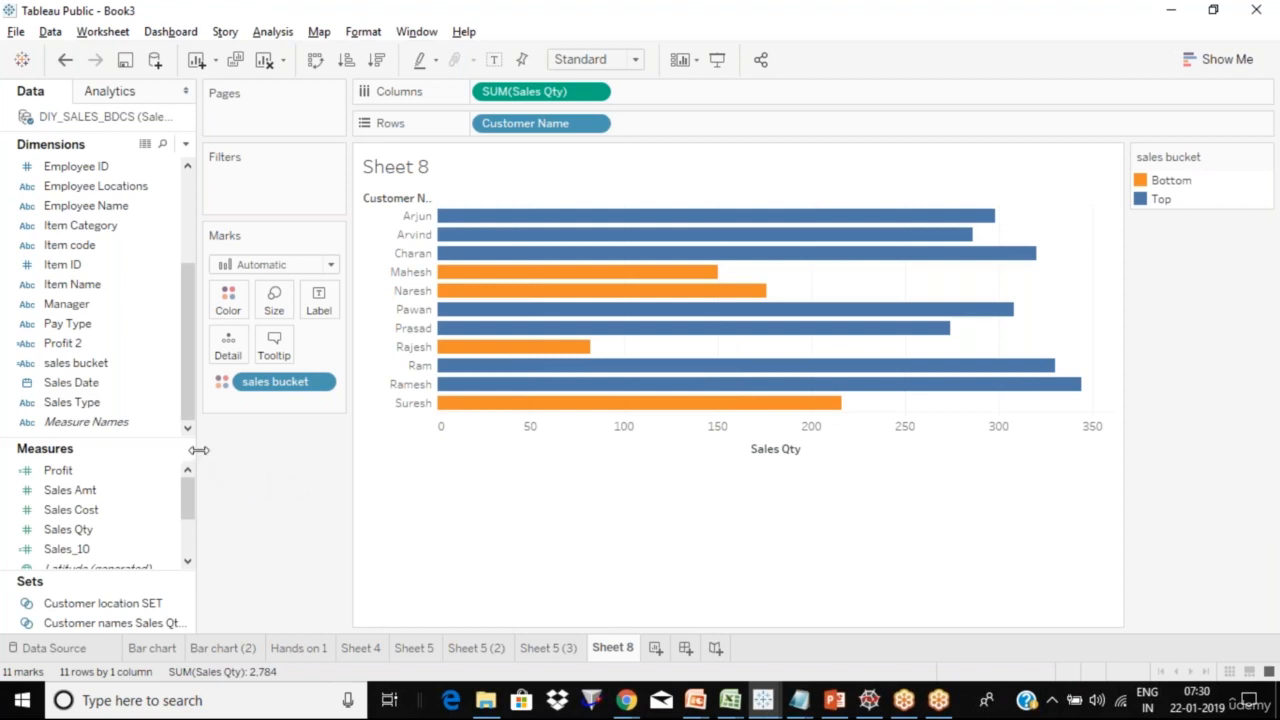
drag(199, 450, 259, 450)
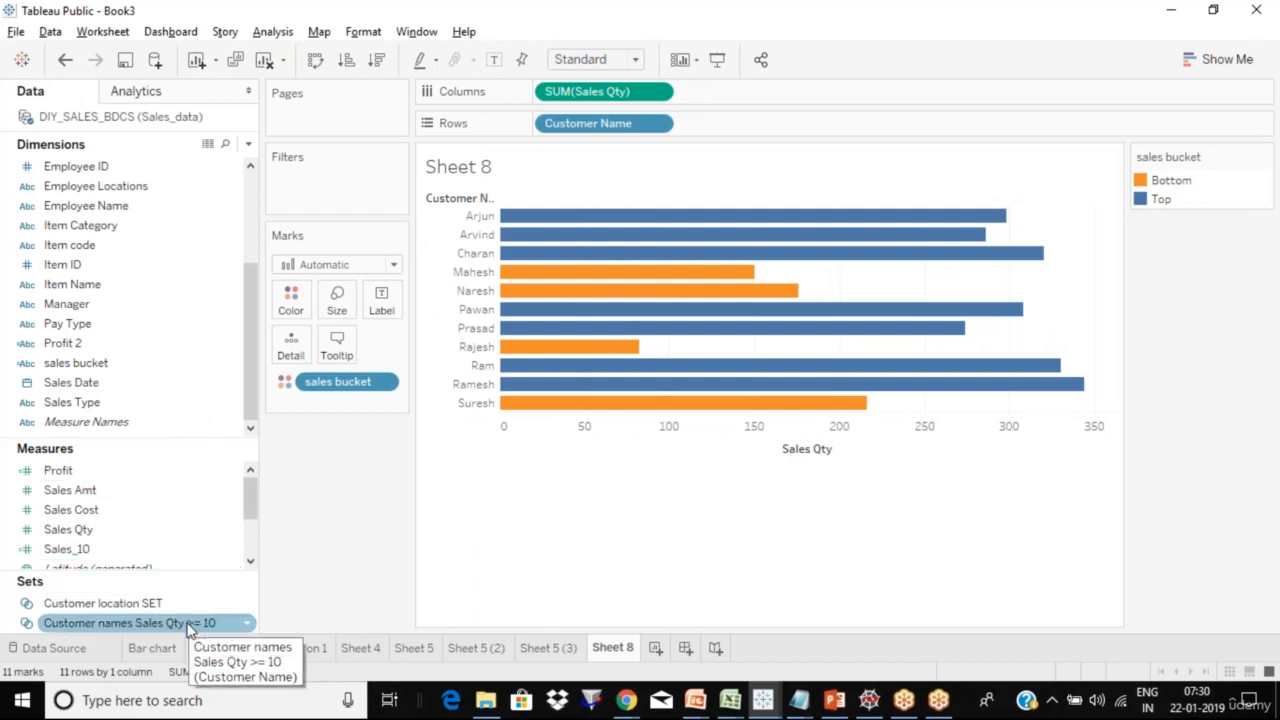
Step: Open the sales bucket calculated field's formula for review and place its editor clear of most of the customer bars
click(140, 368)
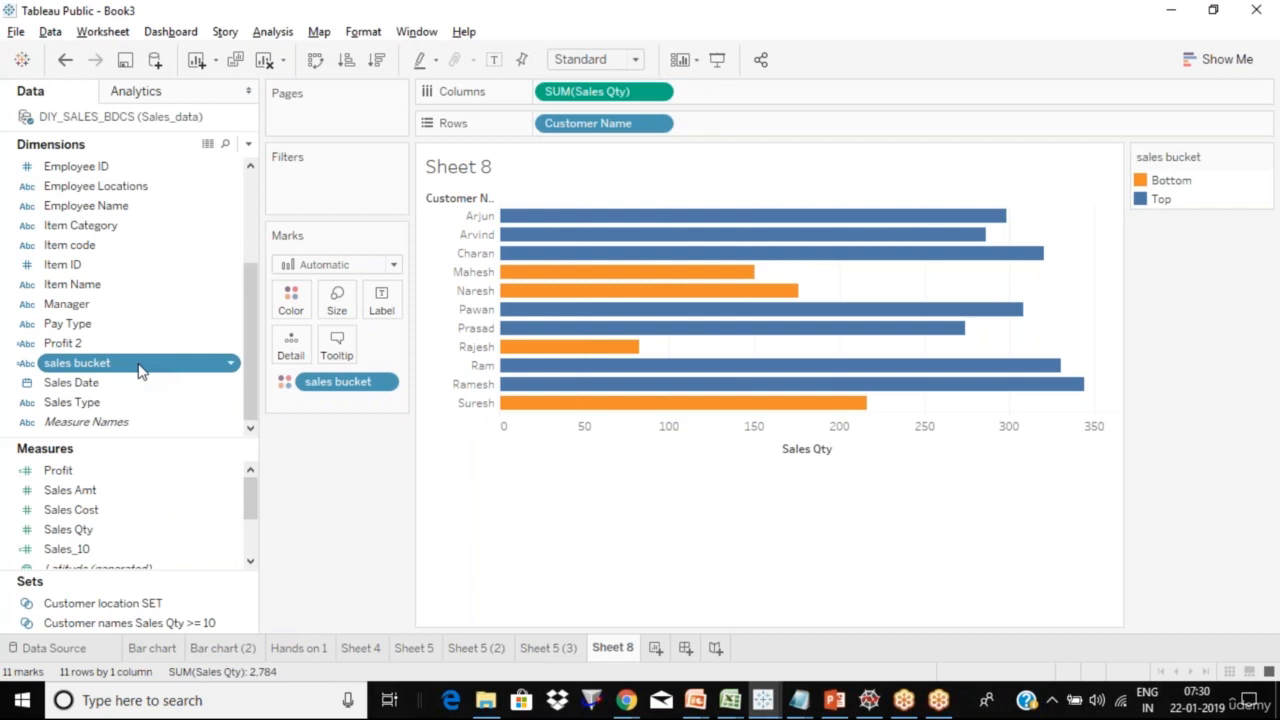
click(231, 365)
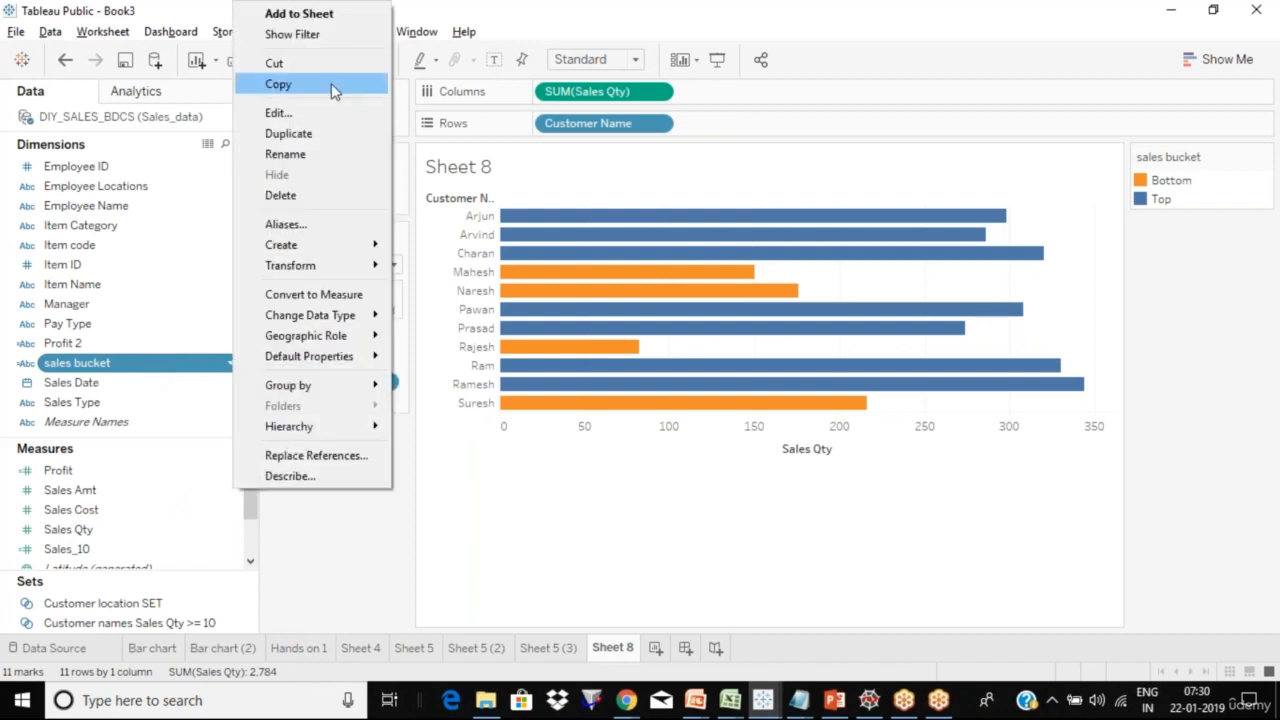
click(306, 117)
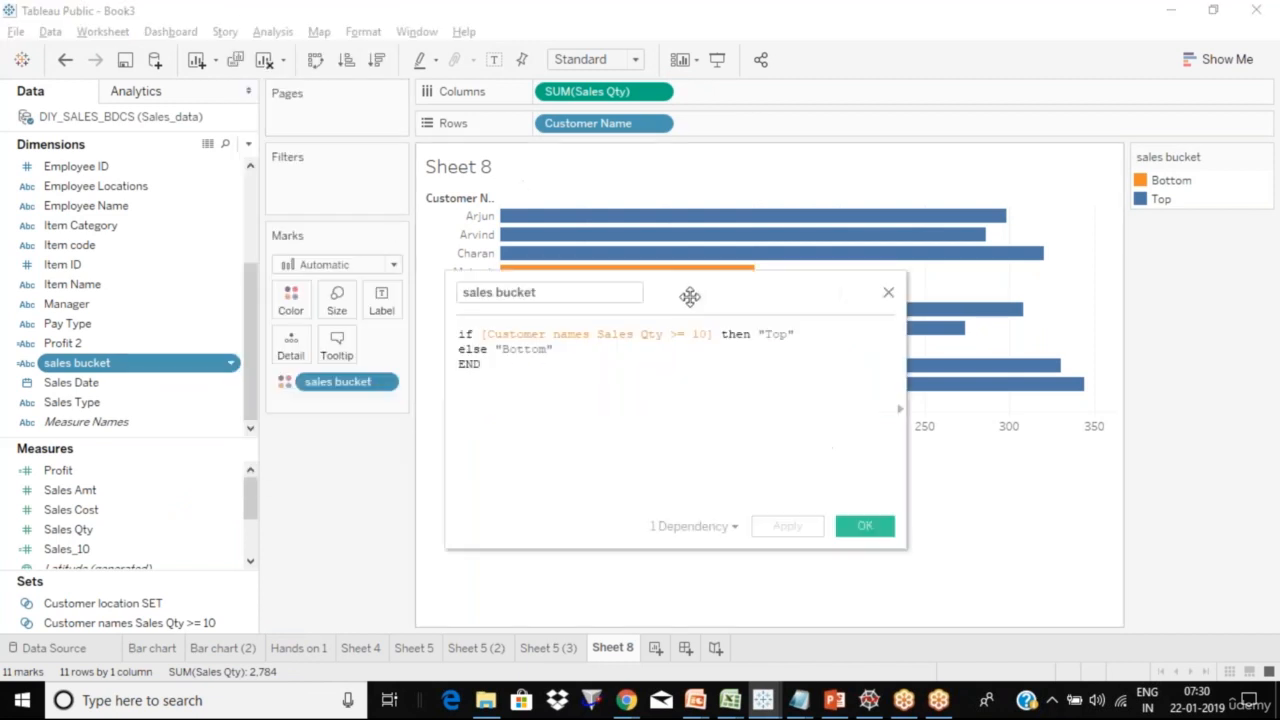
drag(728, 329, 1038, 410)
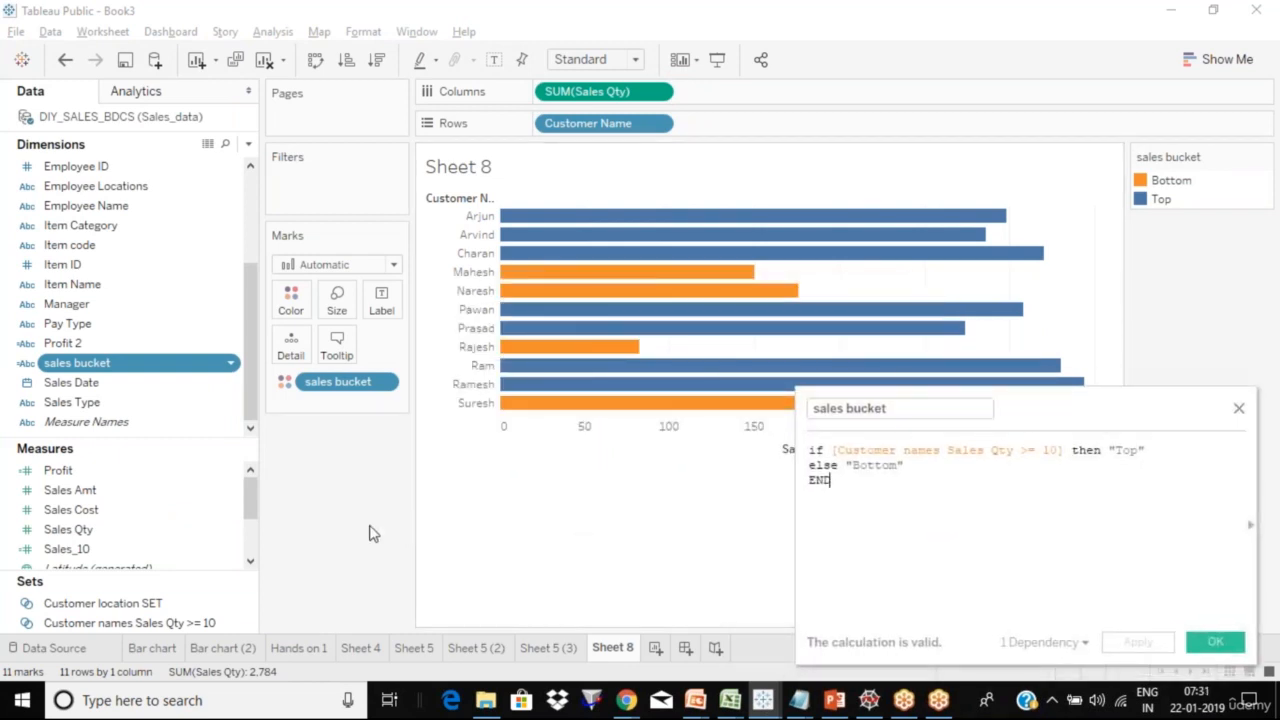
Step: Open the condition of the Customer names Sales Qty >= 10 set and place it beside the sales bucket formula for comparison
click(210, 623)
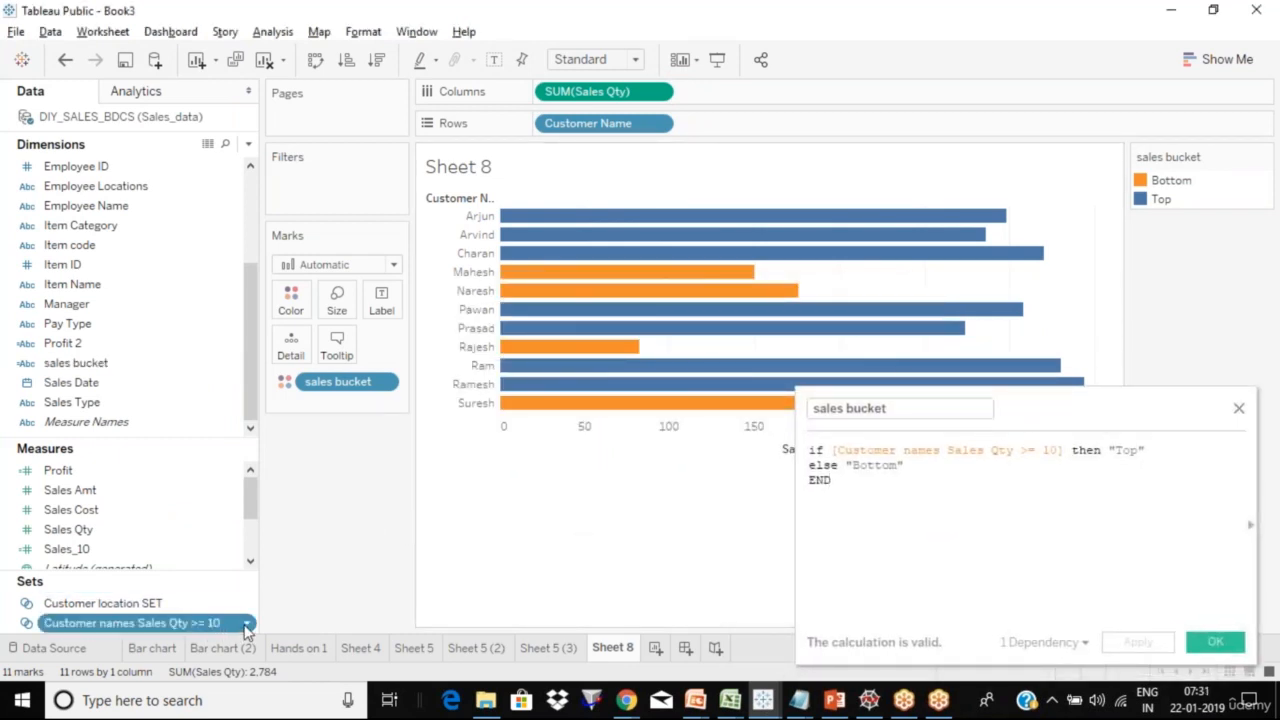
click(247, 624)
click(322, 392)
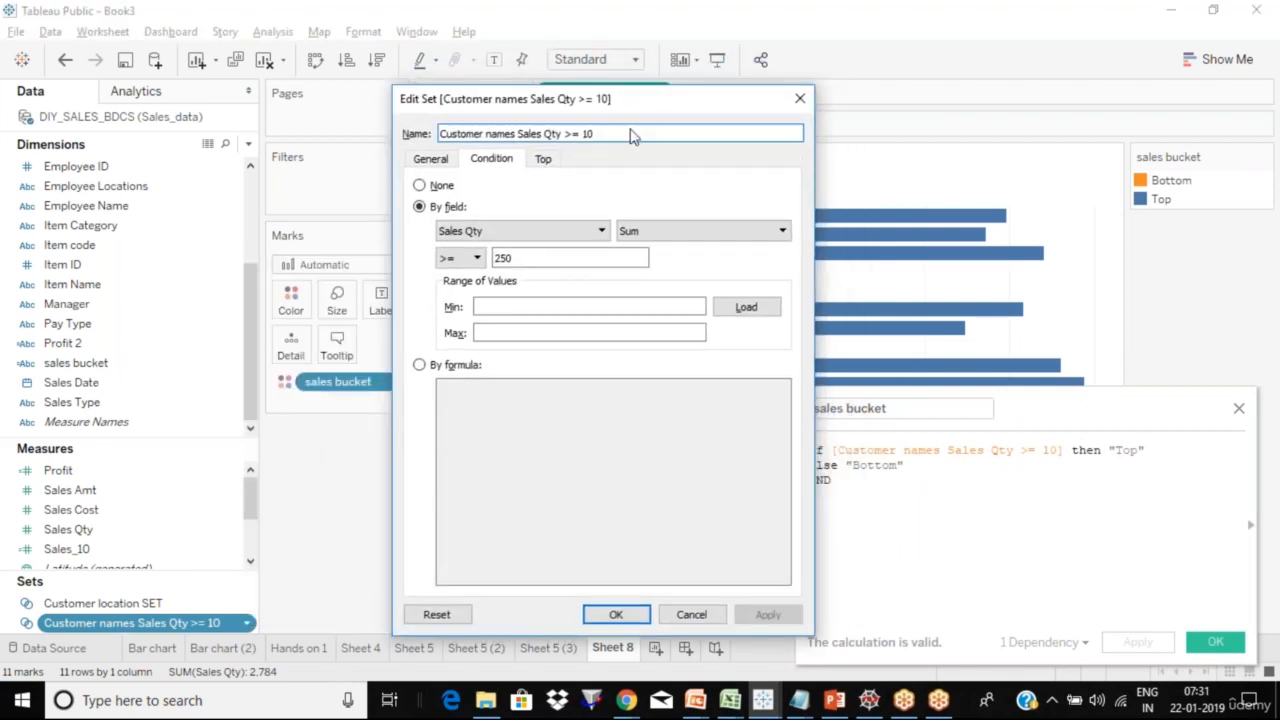
drag(630, 129, 515, 146)
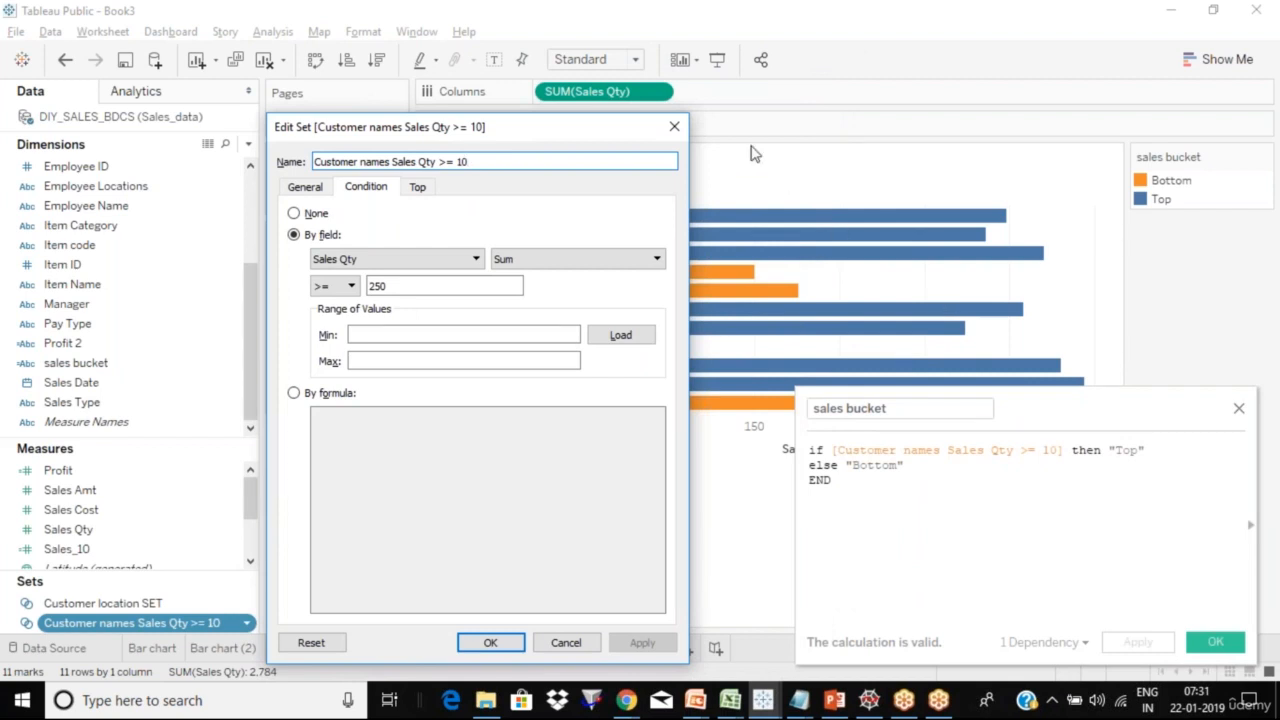
drag(576, 143, 582, 201)
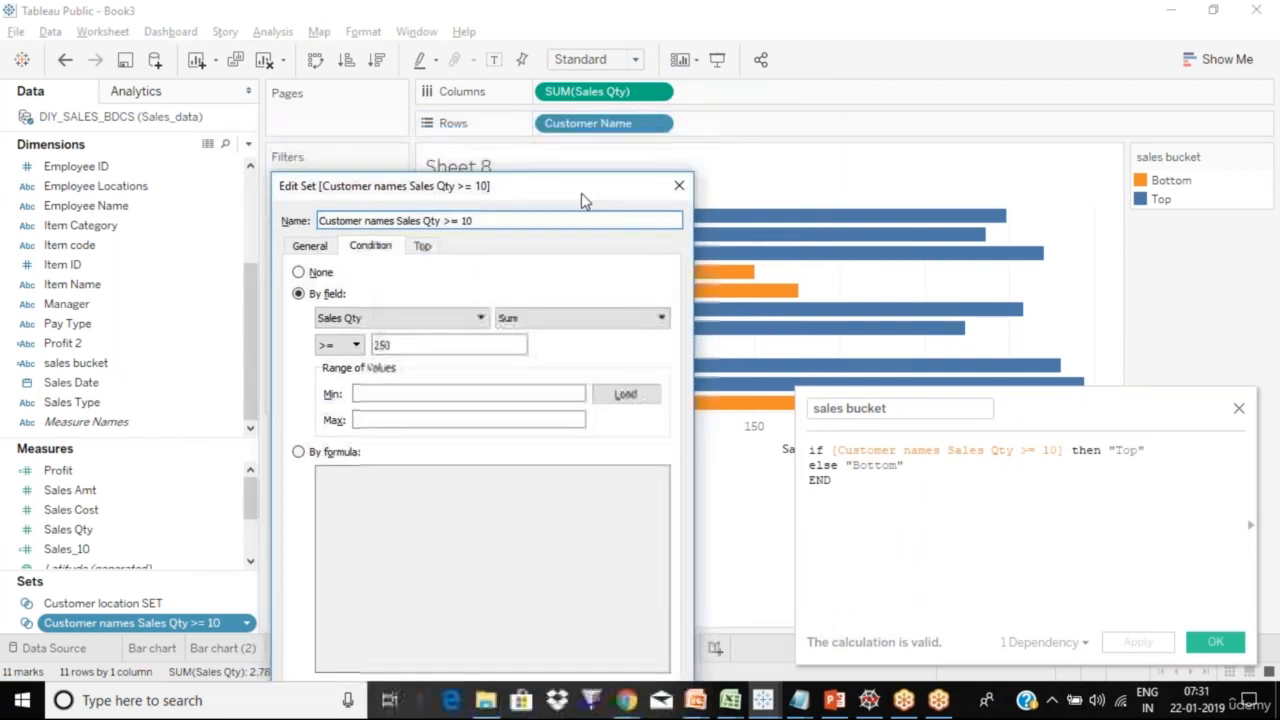
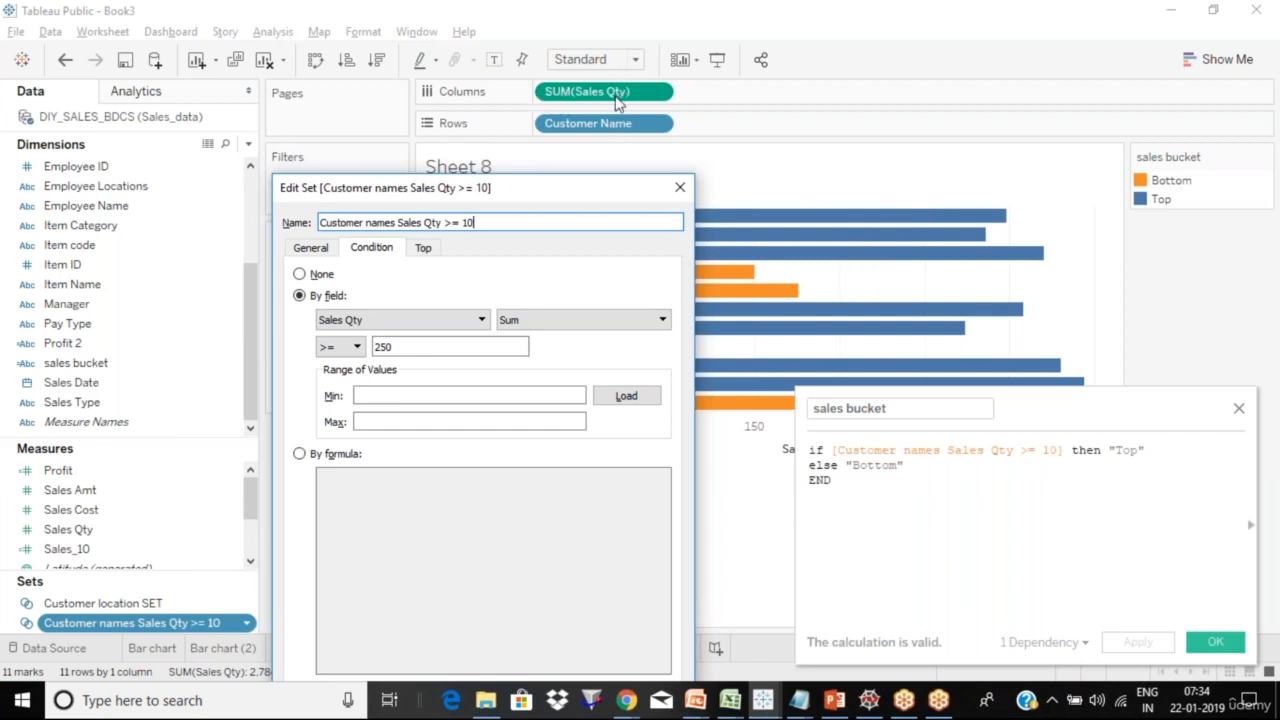
drag(506, 197, 820, 172)
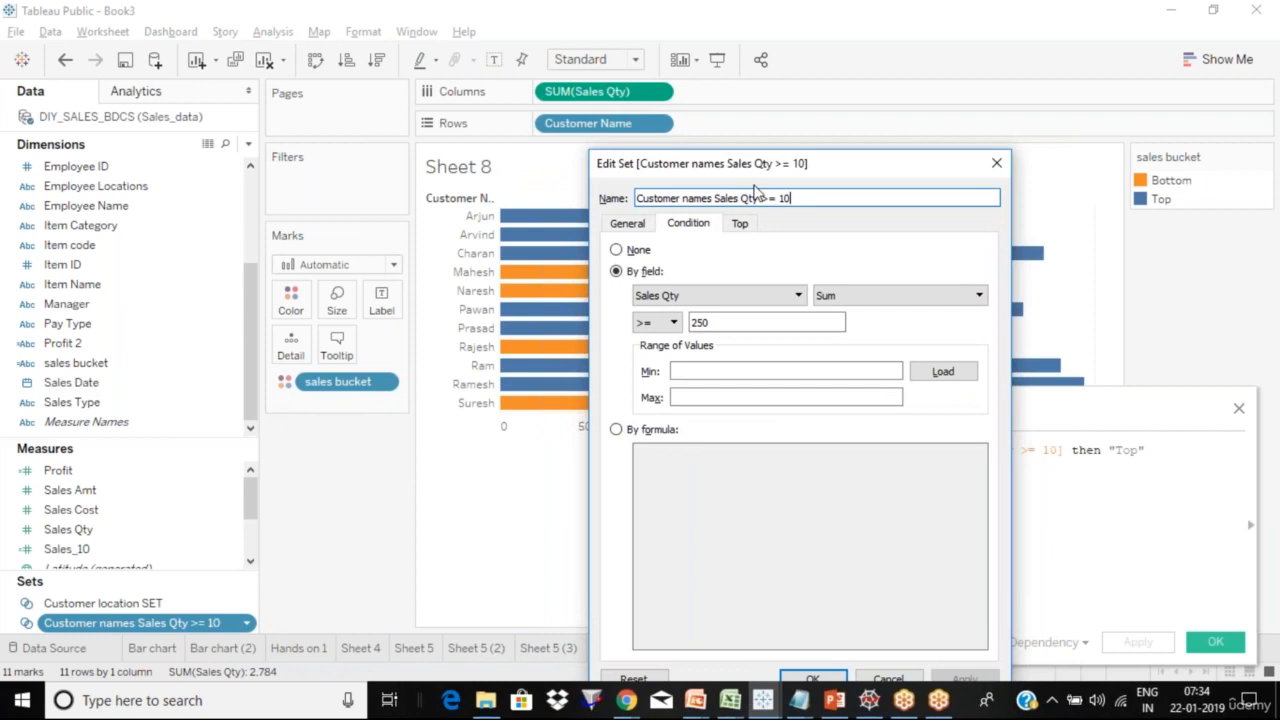
drag(850, 180, 546, 162)
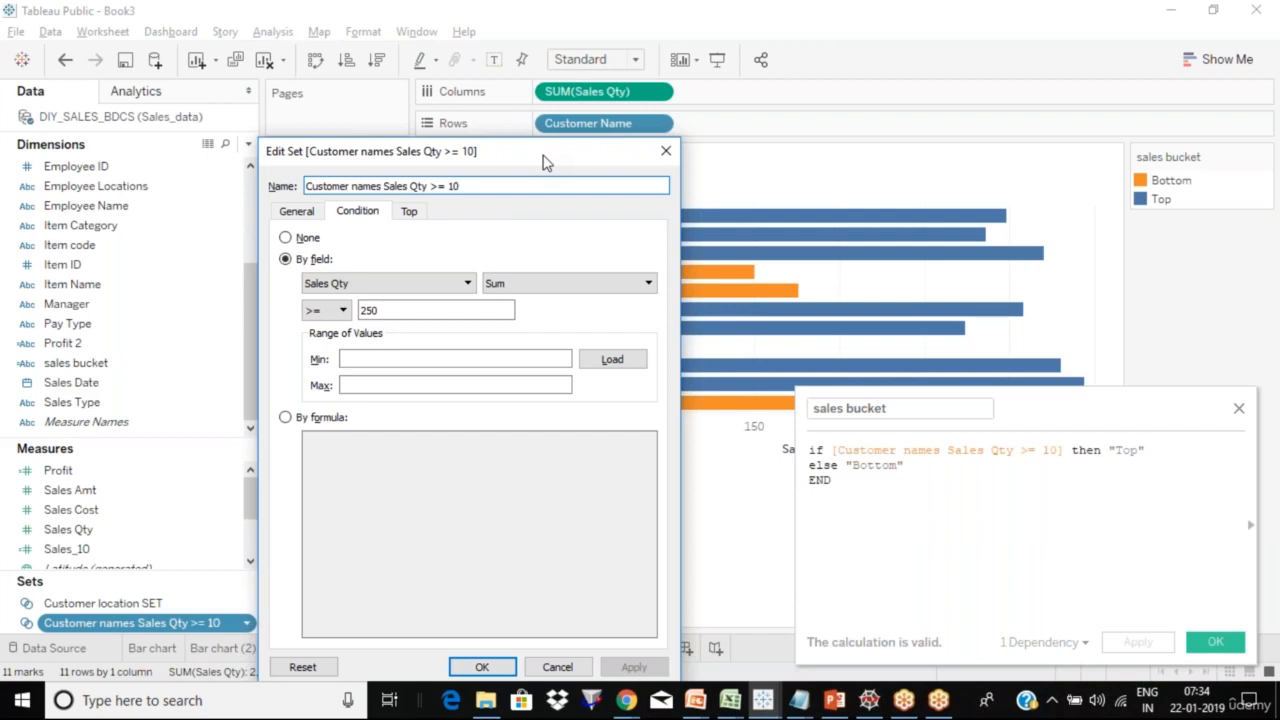
Step: Examine the threshold in the set's Sales Qty condition and close the set without changes
click(709, 31)
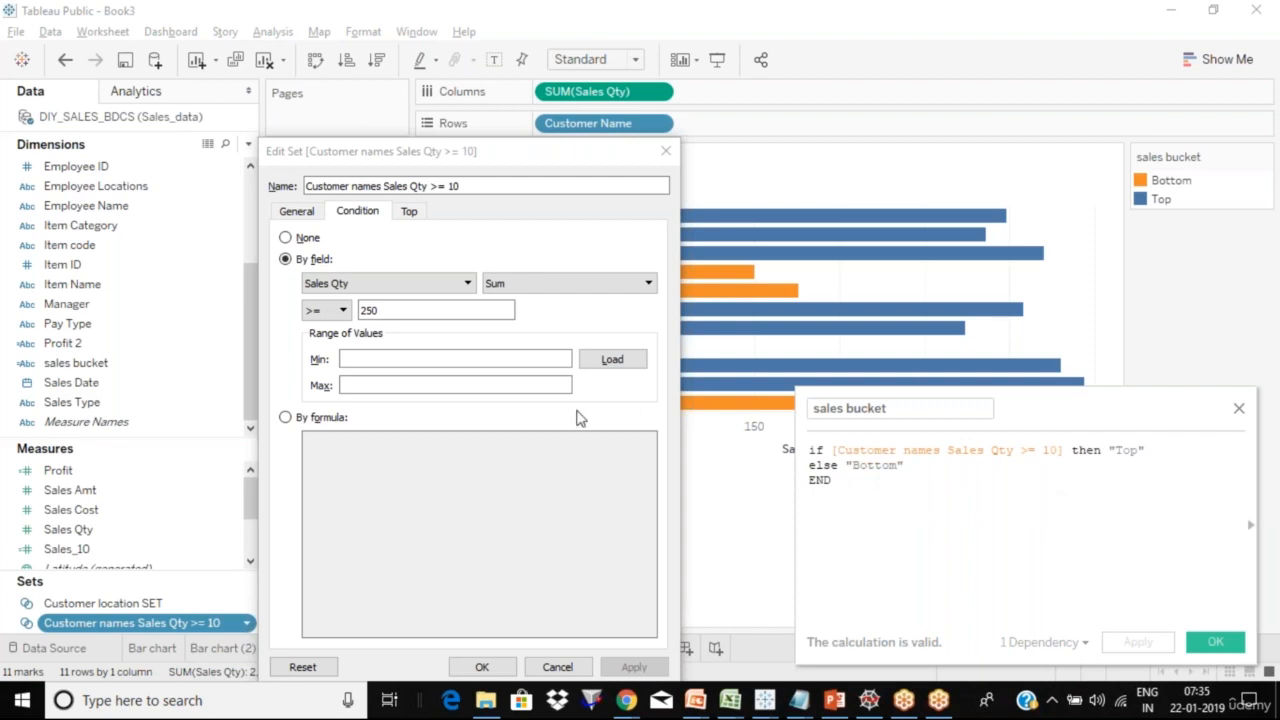
click(388, 310)
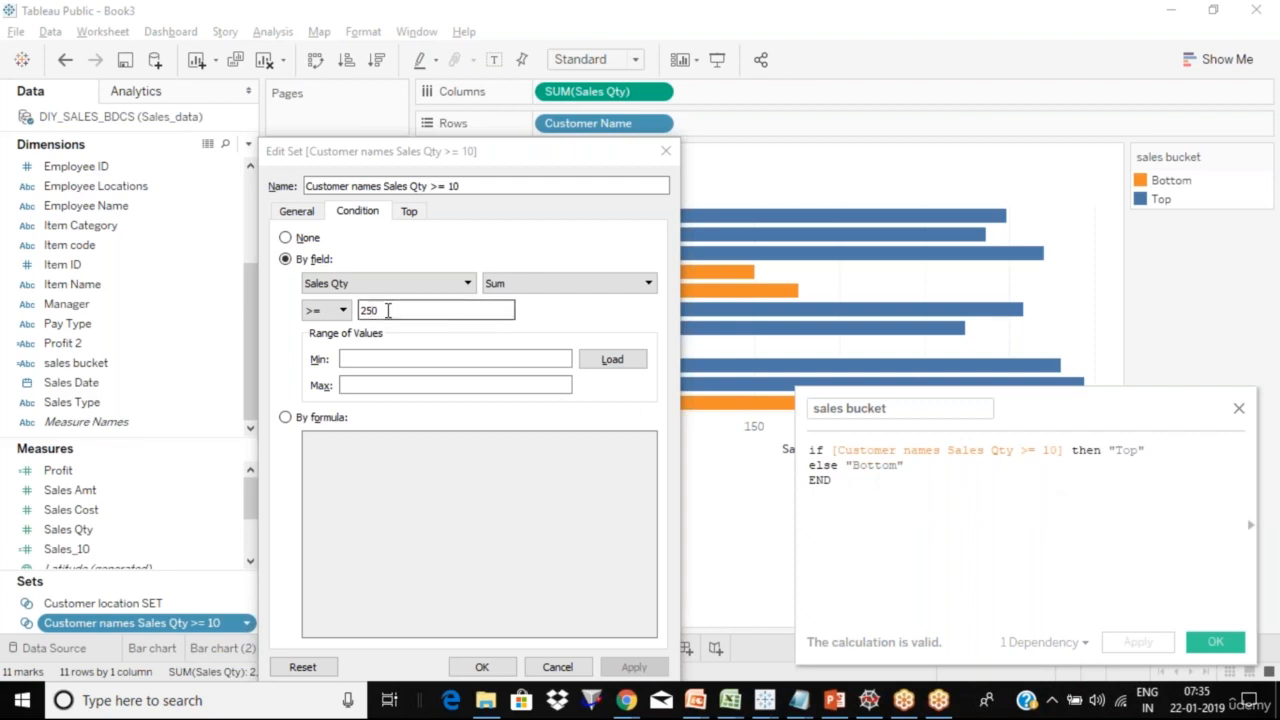
drag(388, 310, 357, 310)
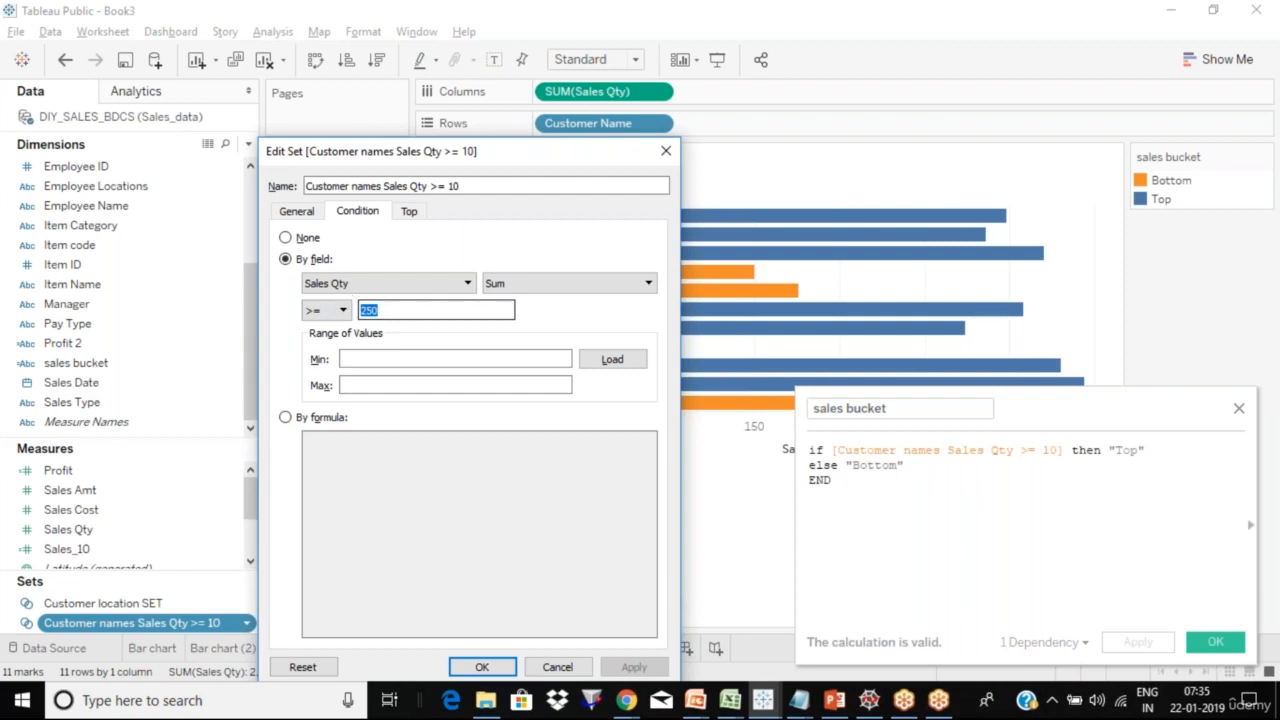
click(395, 315)
double_click(416, 320)
click(416, 320)
click(713, 27)
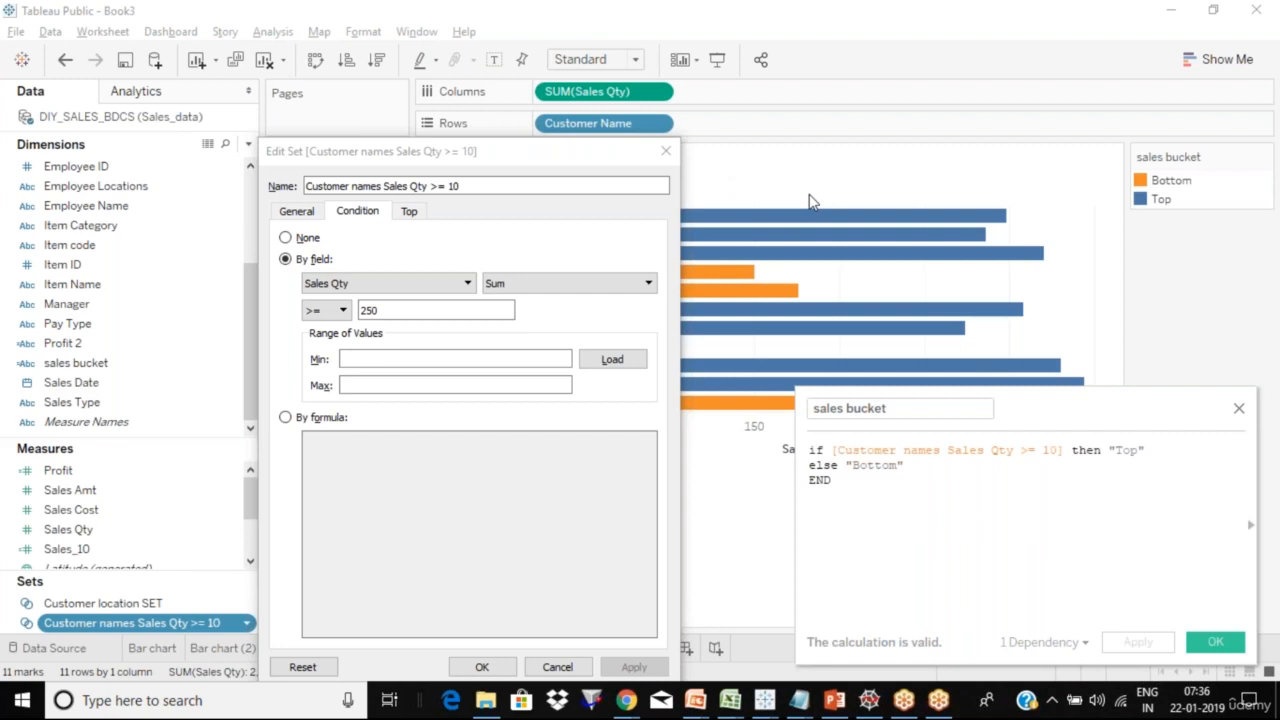
click(666, 151)
Step: In the Ass1 workbook, review the Sales bucket calculated field's formula and close it without changes
click(710, 28)
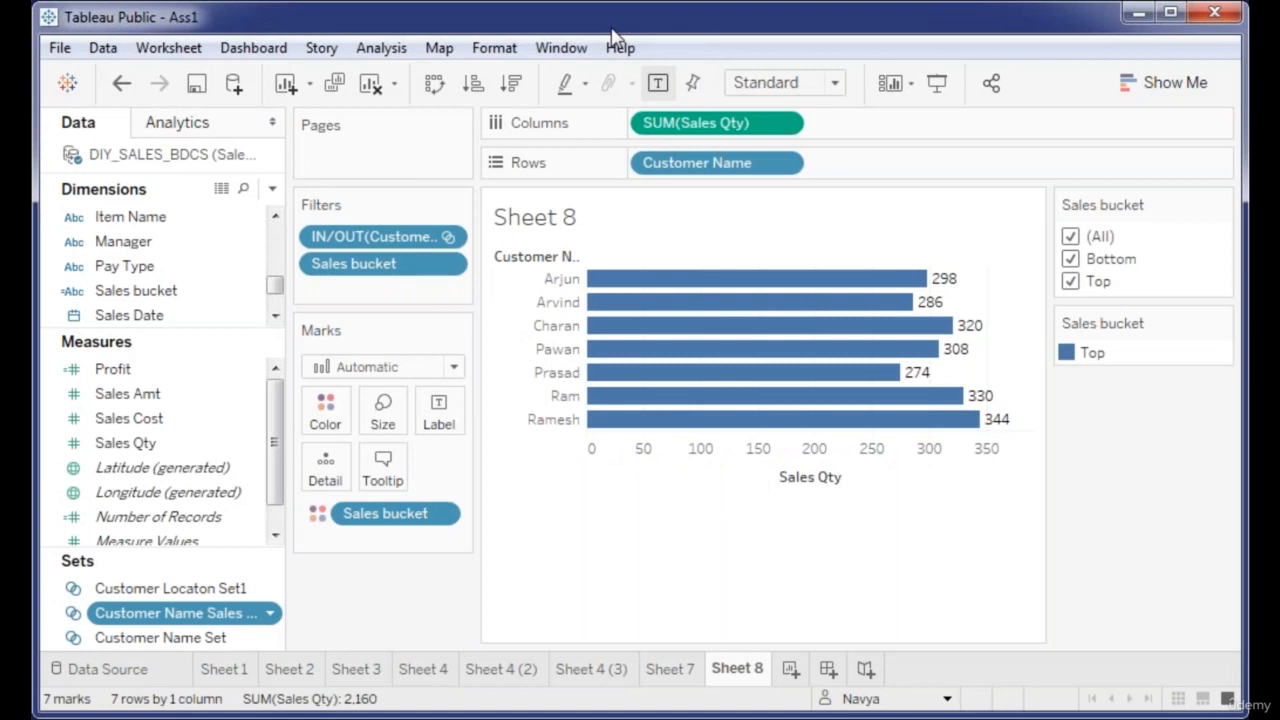
click(252, 293)
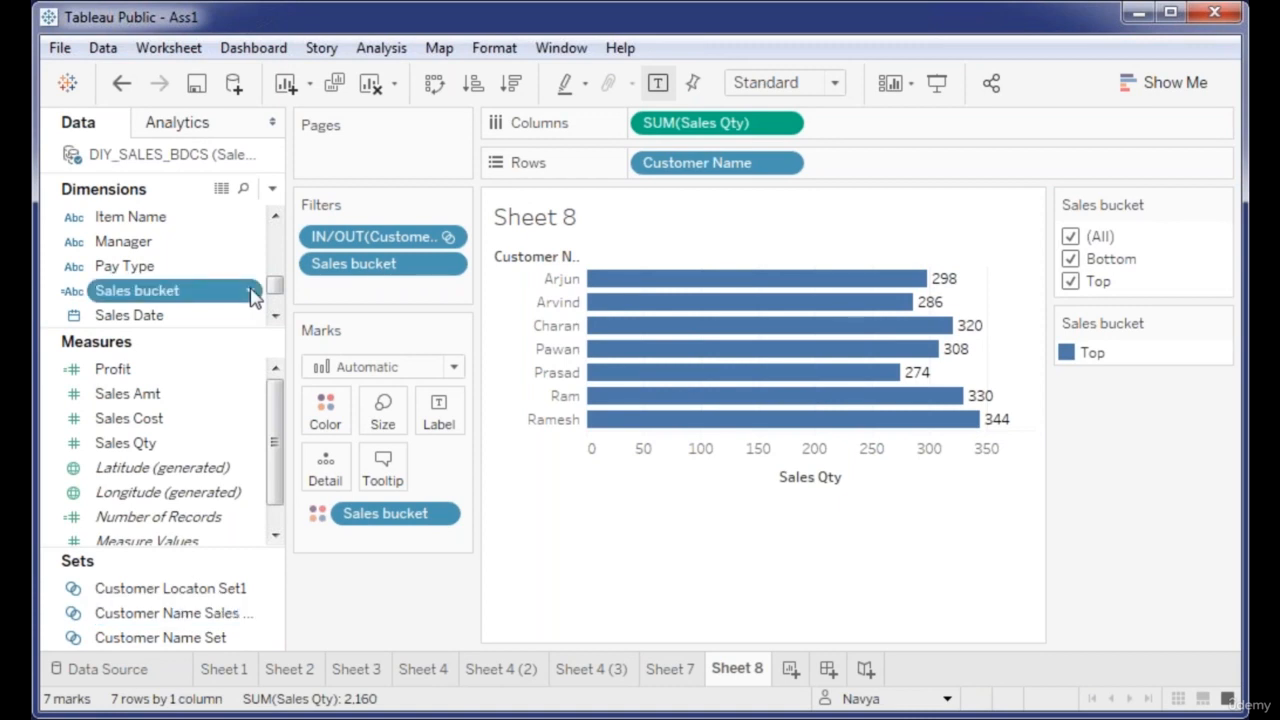
click(252, 290)
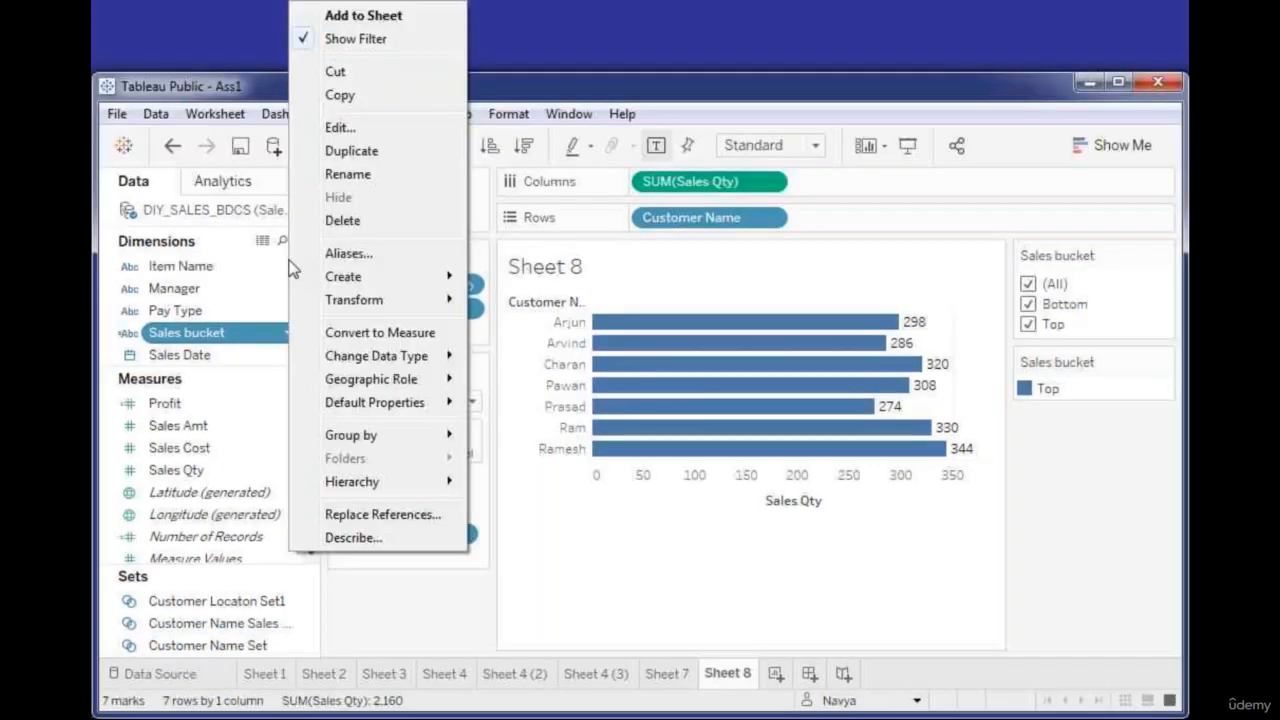
click(364, 130)
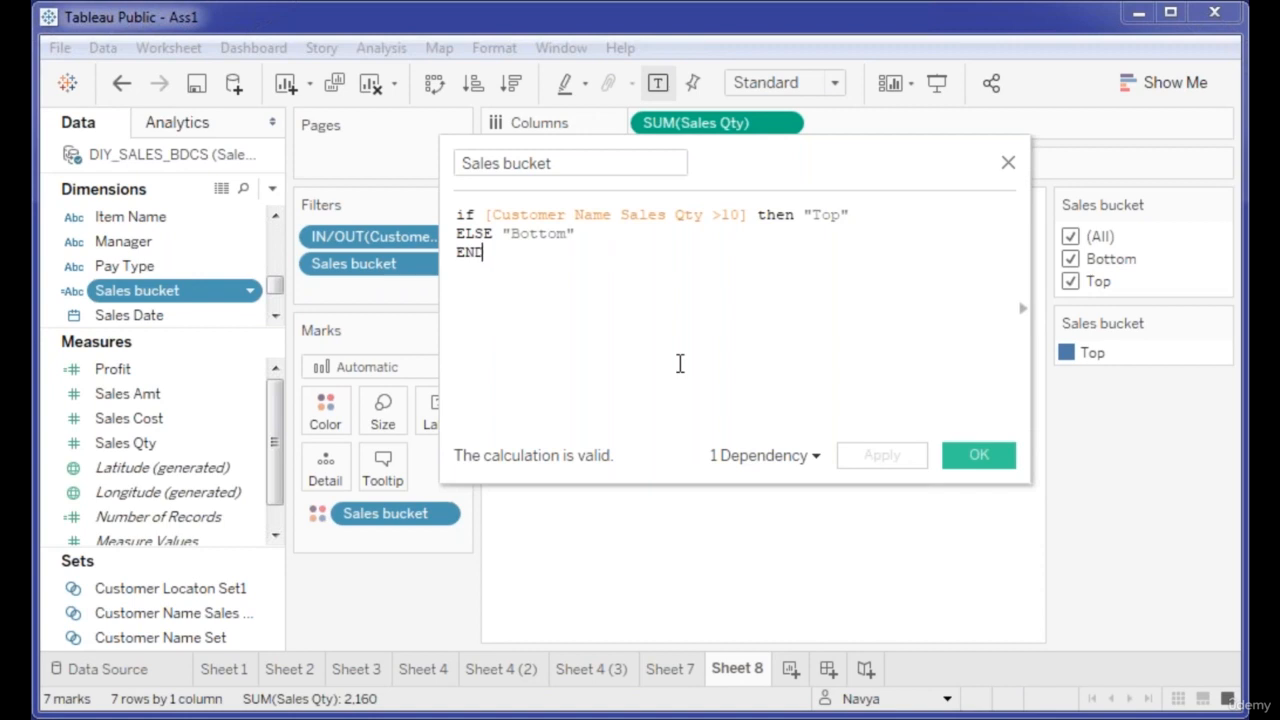
click(990, 465)
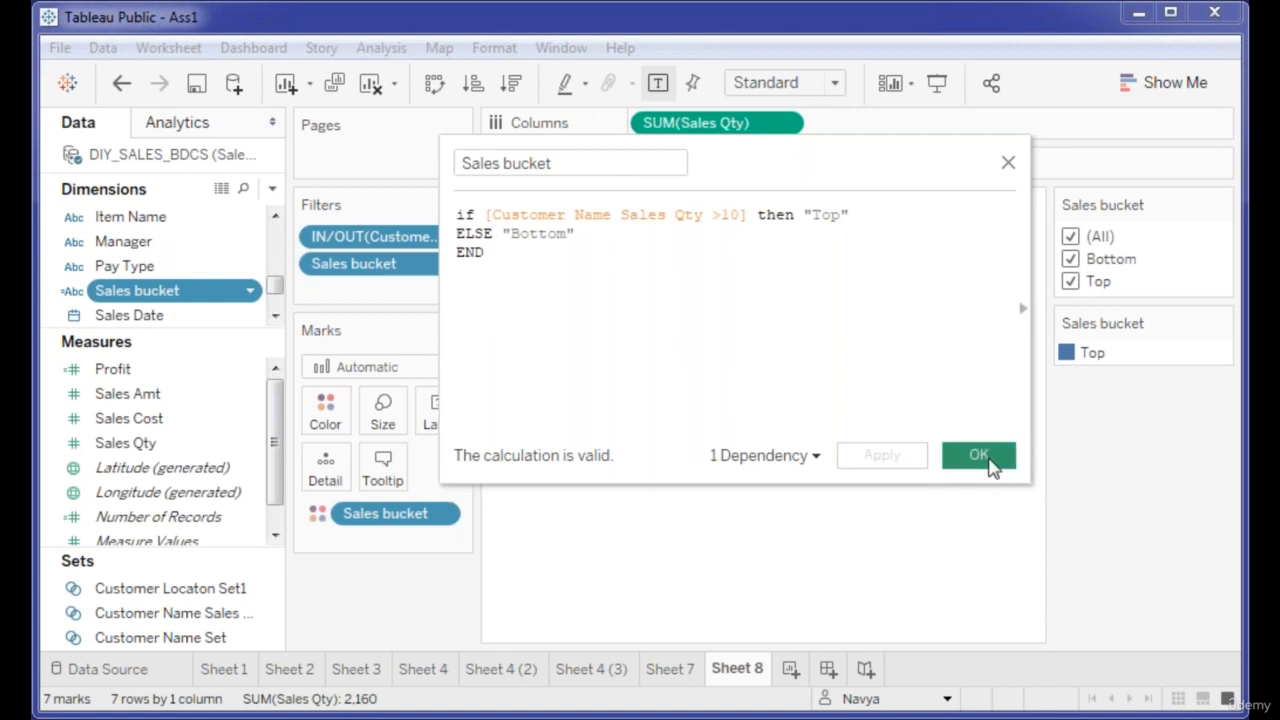
Step: Review the condition of the Customer Name Sales Qty >10 set and close it without changes
click(271, 613)
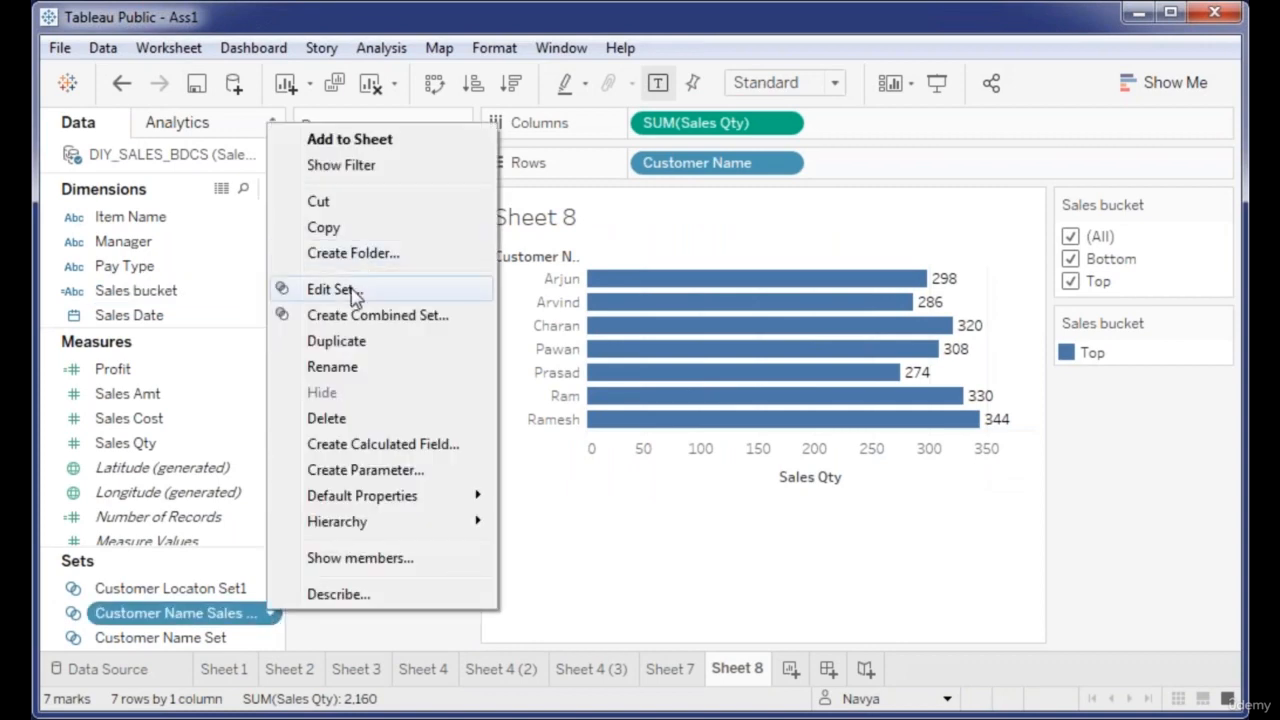
click(354, 290)
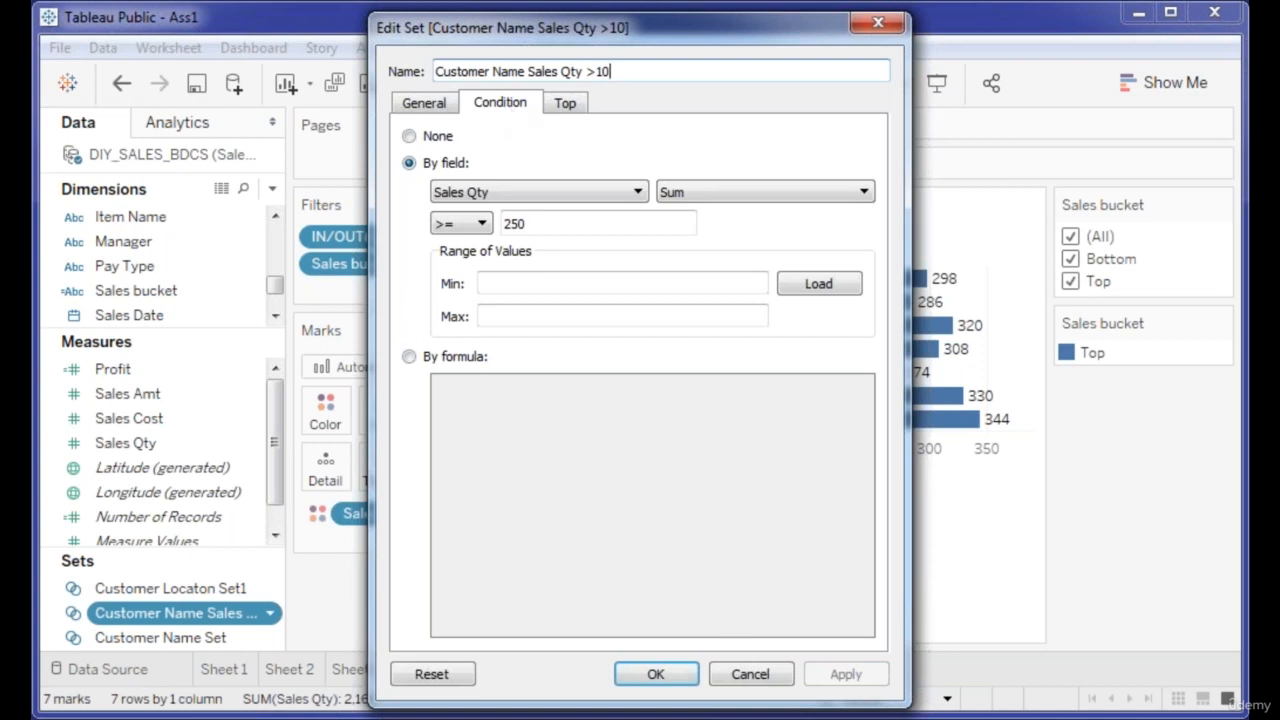
click(654, 676)
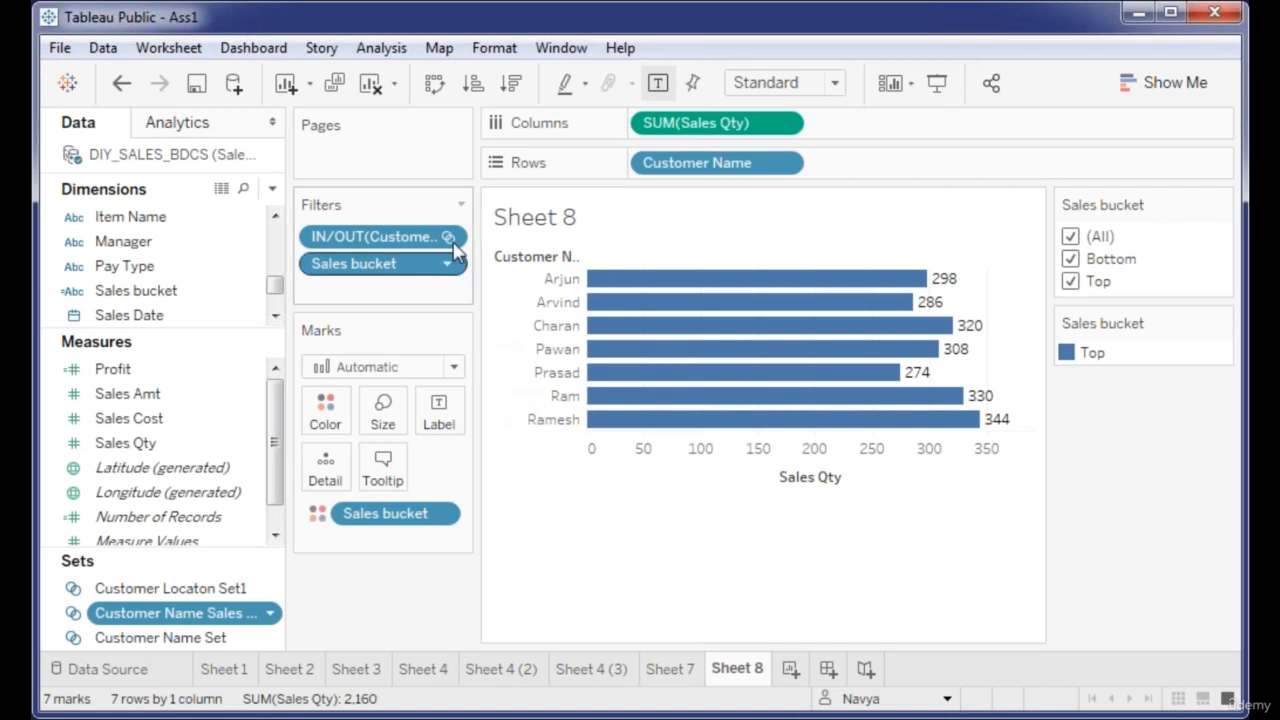
Step: Remove both the customer set filter and the Sales bucket filter from Sheet 8
click(448, 237)
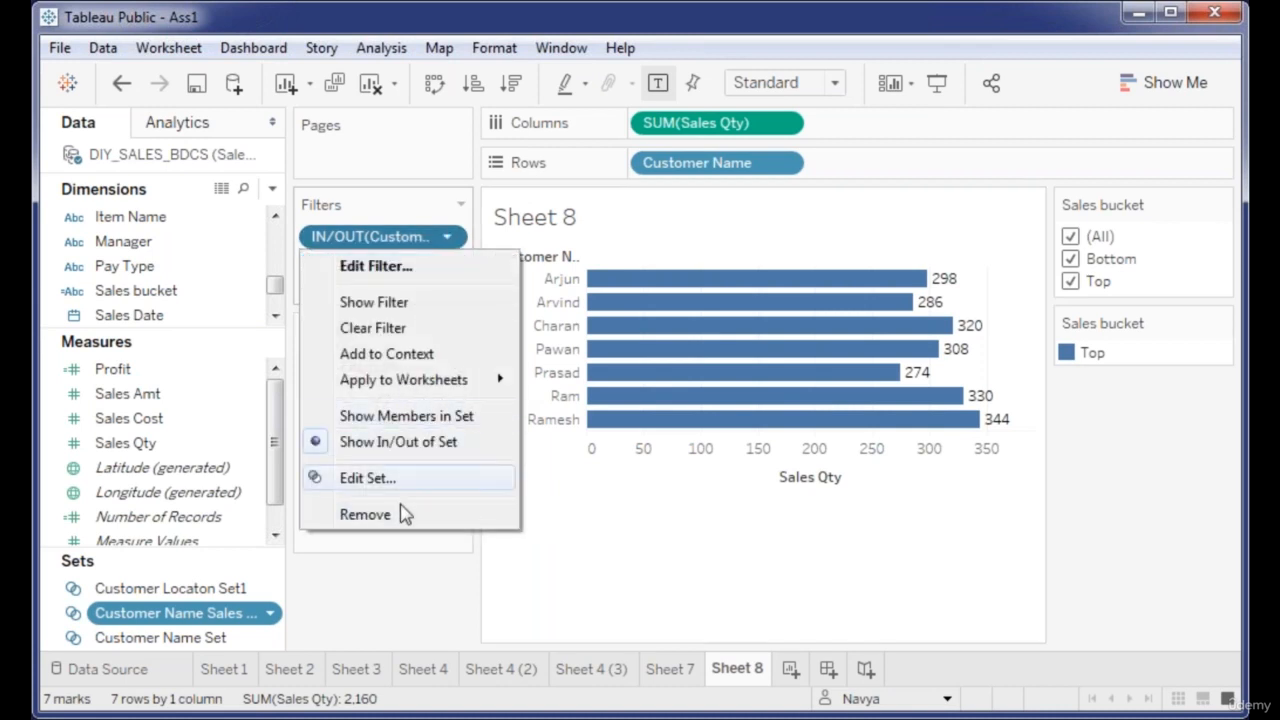
click(391, 524)
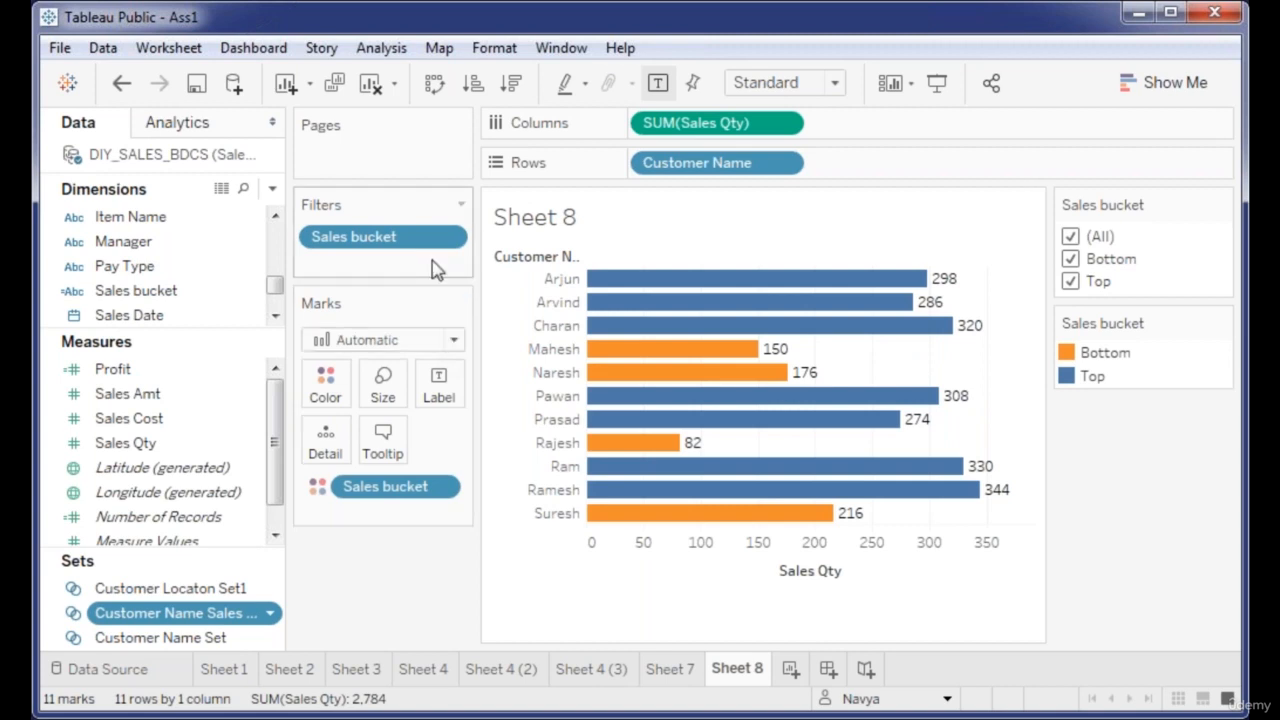
click(447, 236)
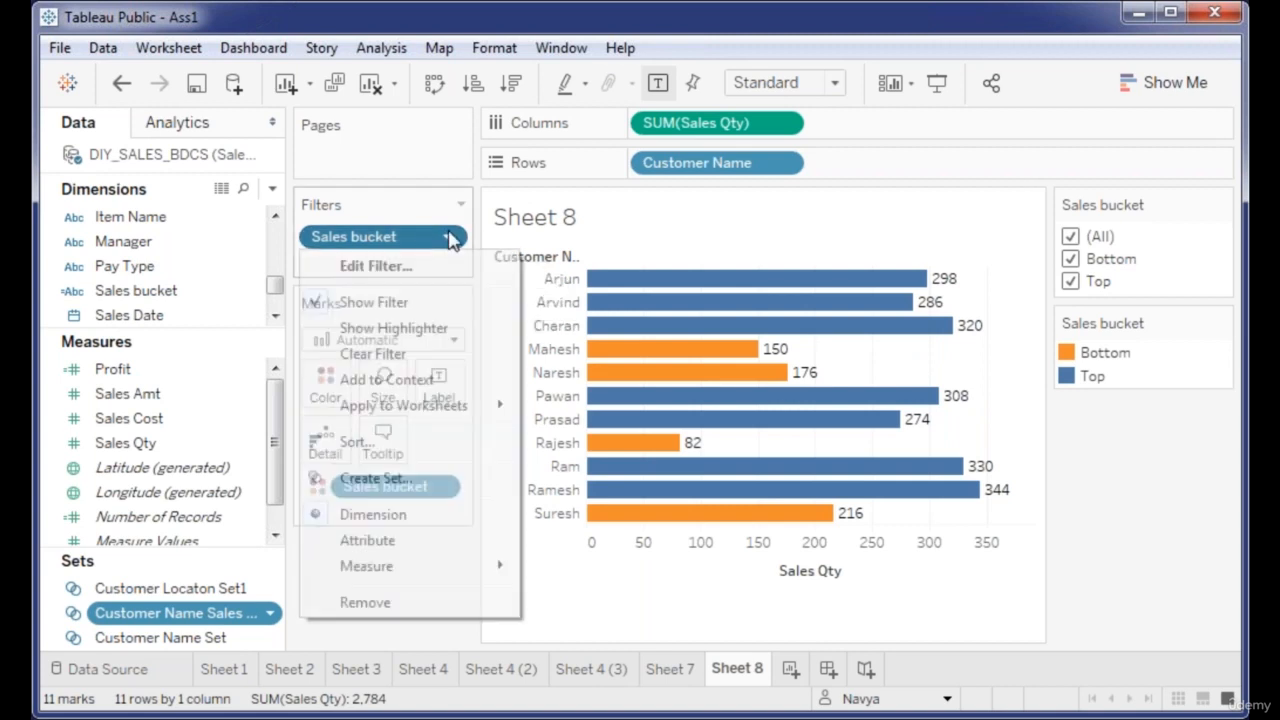
click(386, 603)
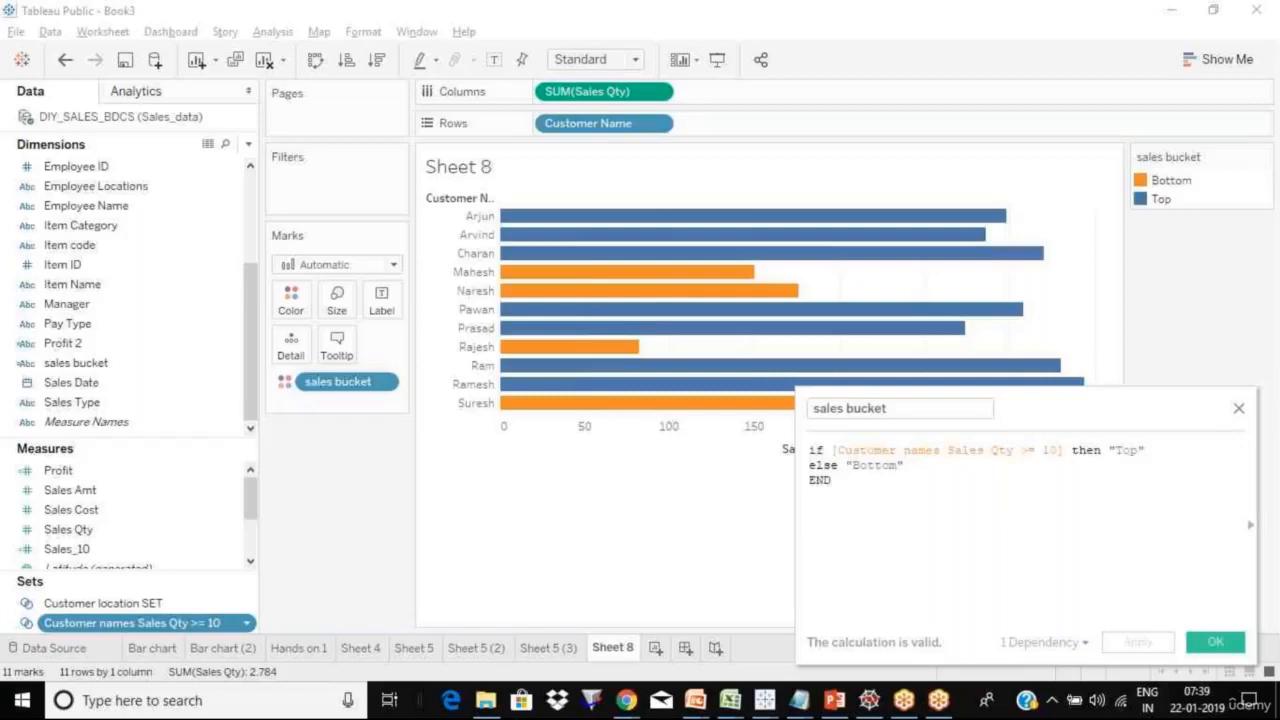
Step: Switch to the Tableau Day 2 presentation in PowerPoint and browse to the Top N Analysis & Sorting slide with the sorting instructions
key(alt+Tab)
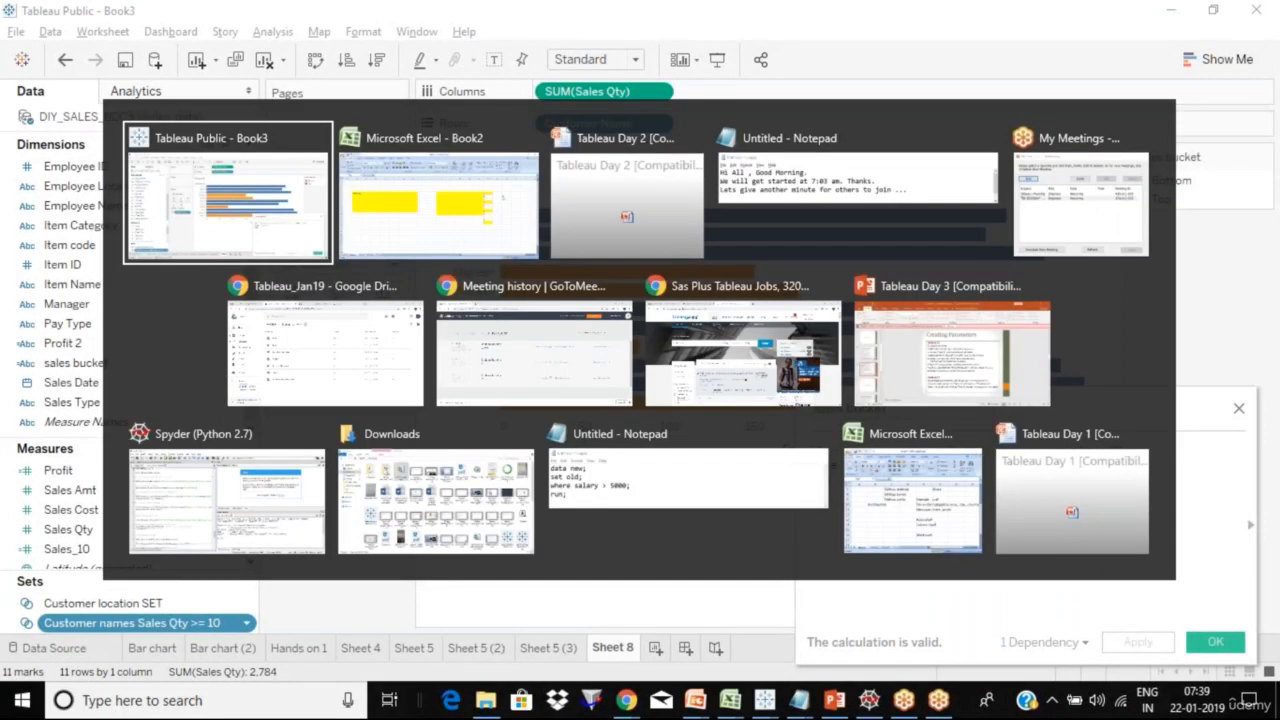
key(alt+Tab)
key(alt+Tab)
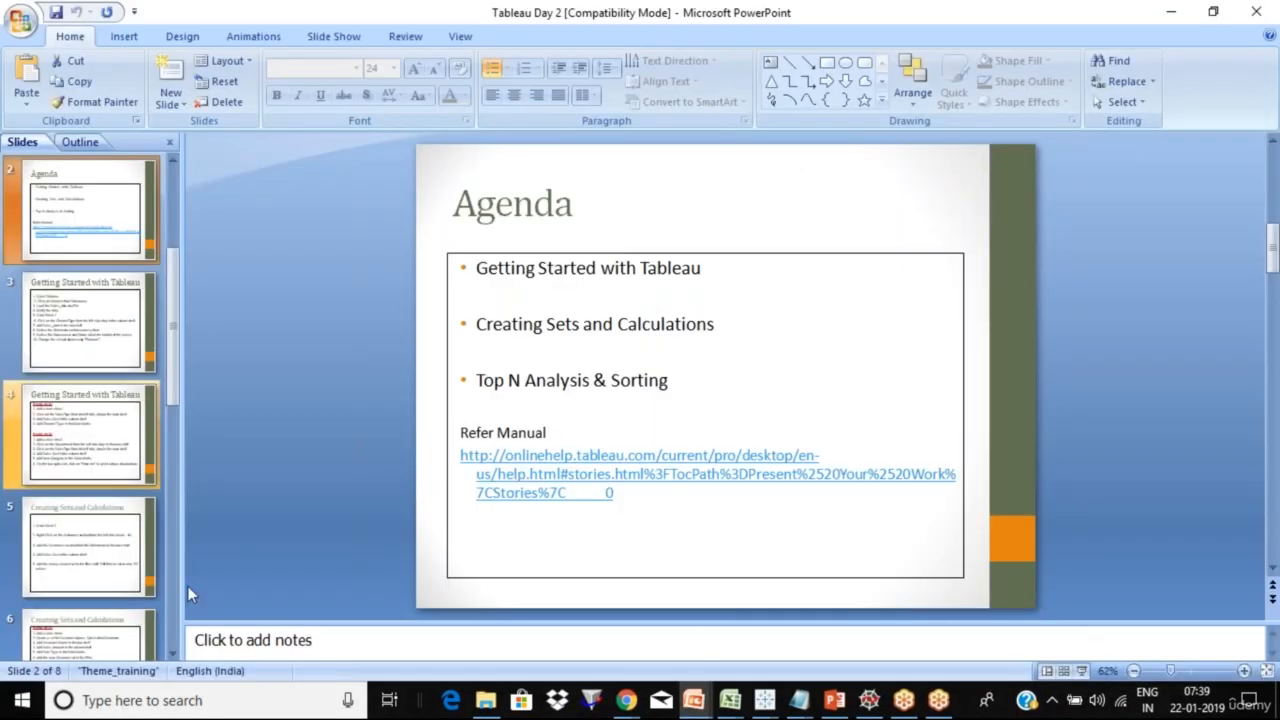
click(86, 447)
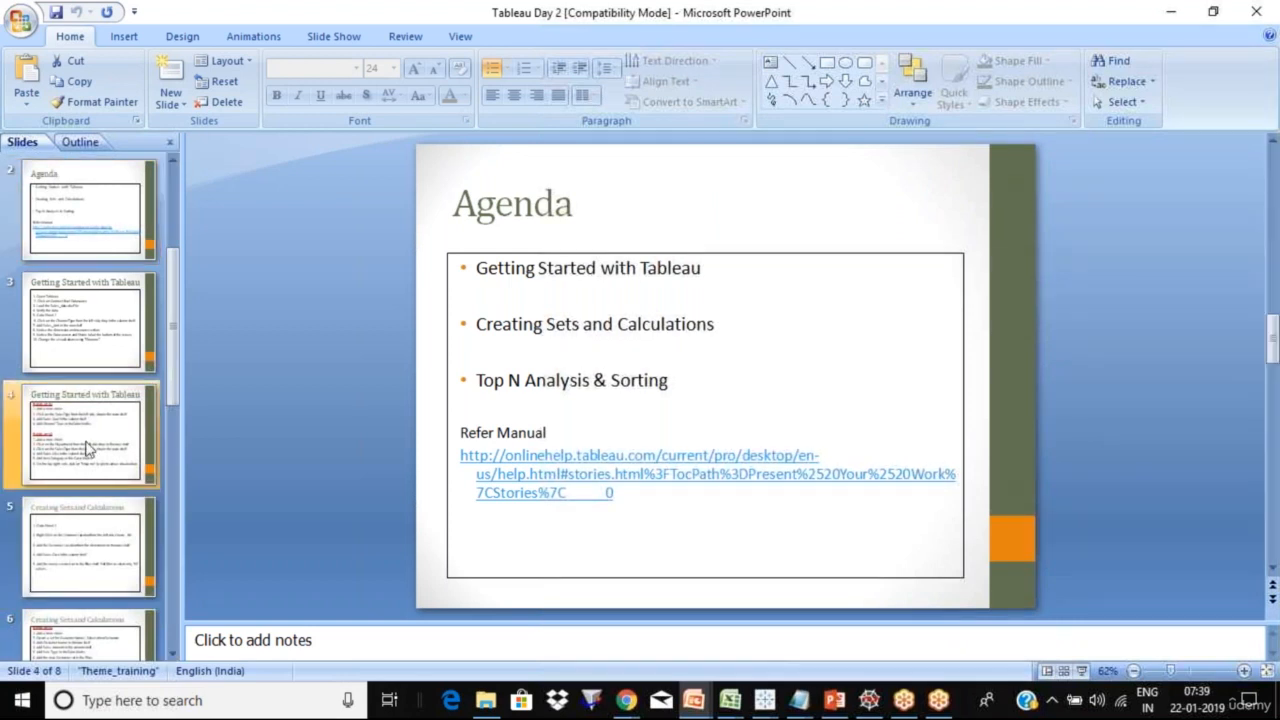
scroll(86, 449, down, 2)
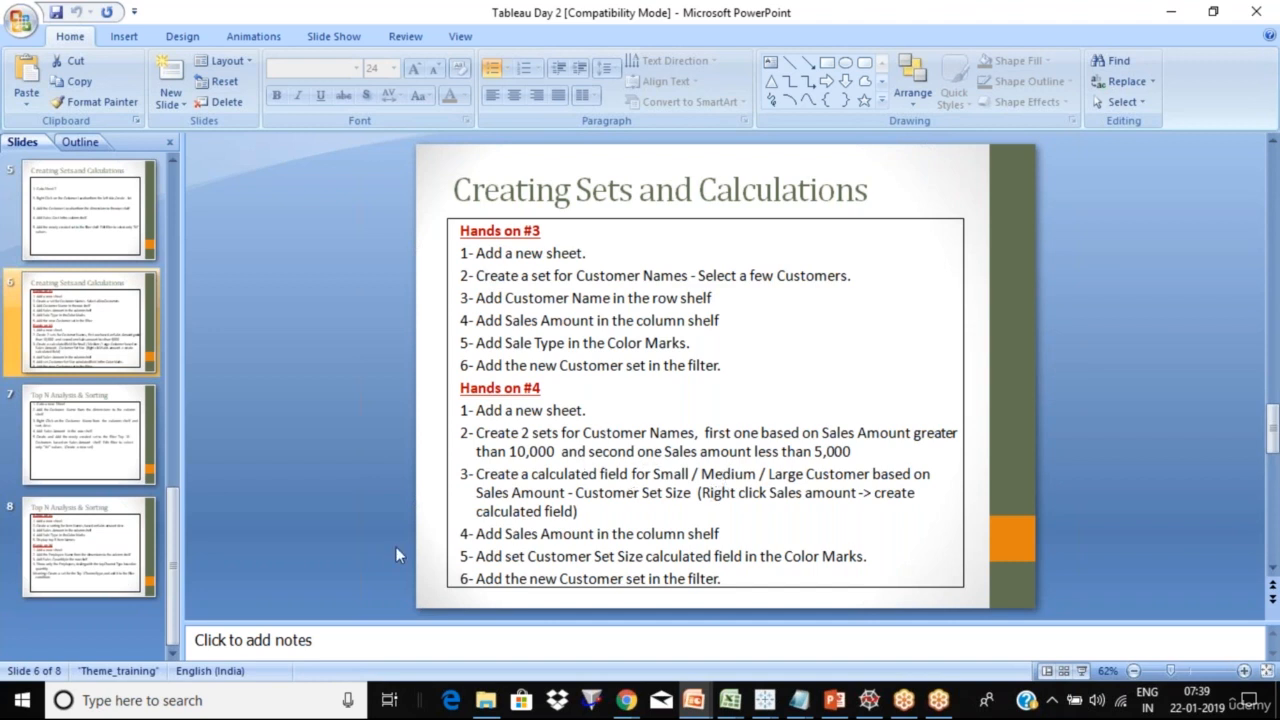
click(94, 448)
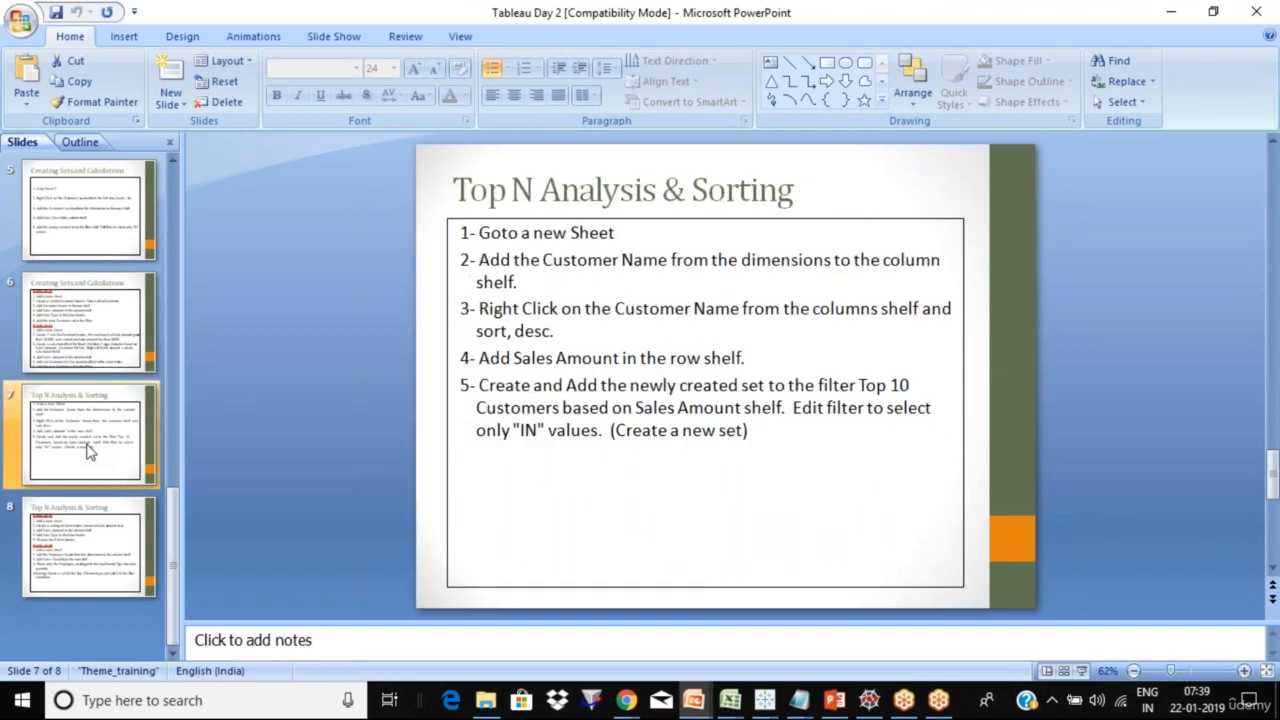
Step: Review the Top N hands-on exercises slide, and switch to the Tableau Day 3 presentation to view its Creating Parameters instruction slide
click(91, 557)
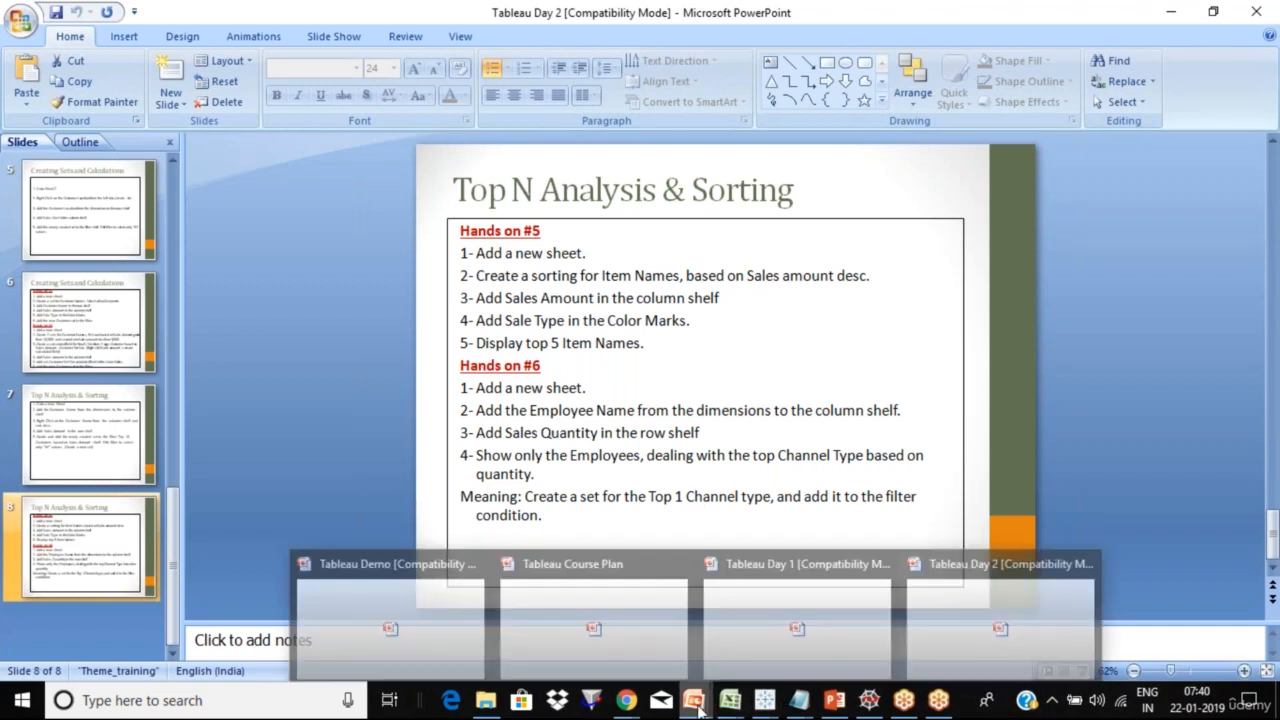
mouse_move(872, 711)
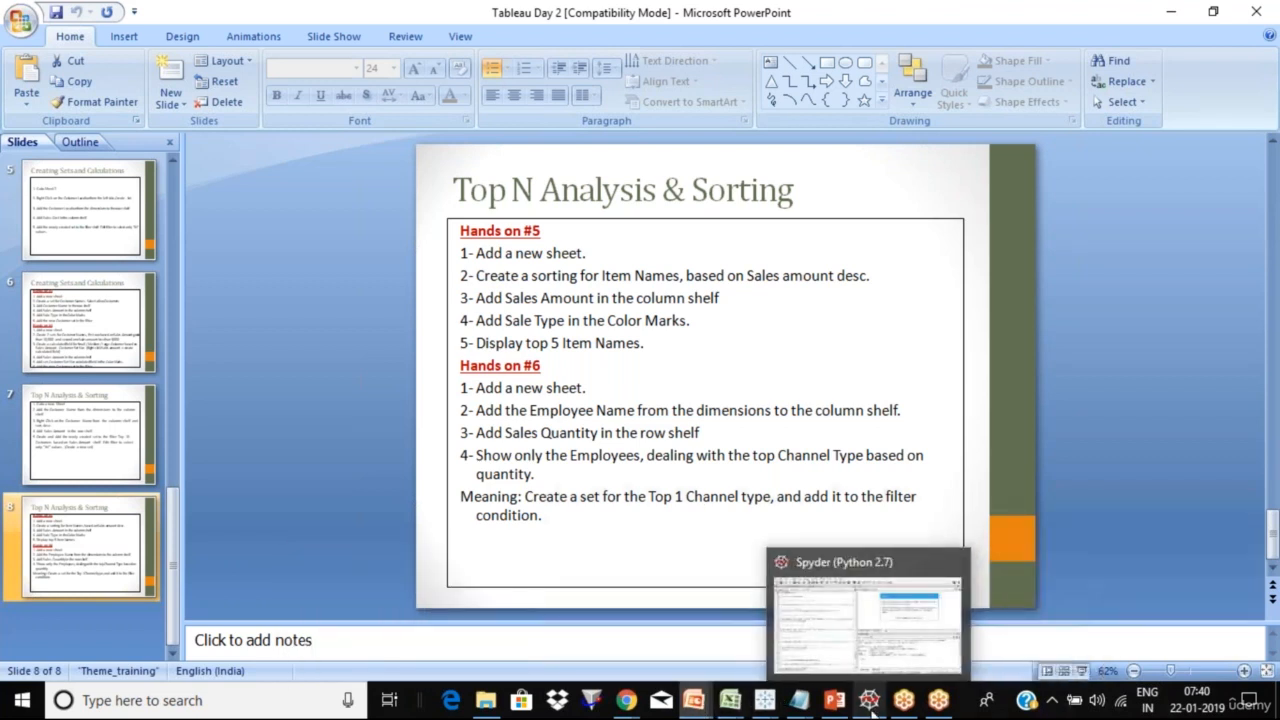
mouse_move(834, 702)
click(836, 638)
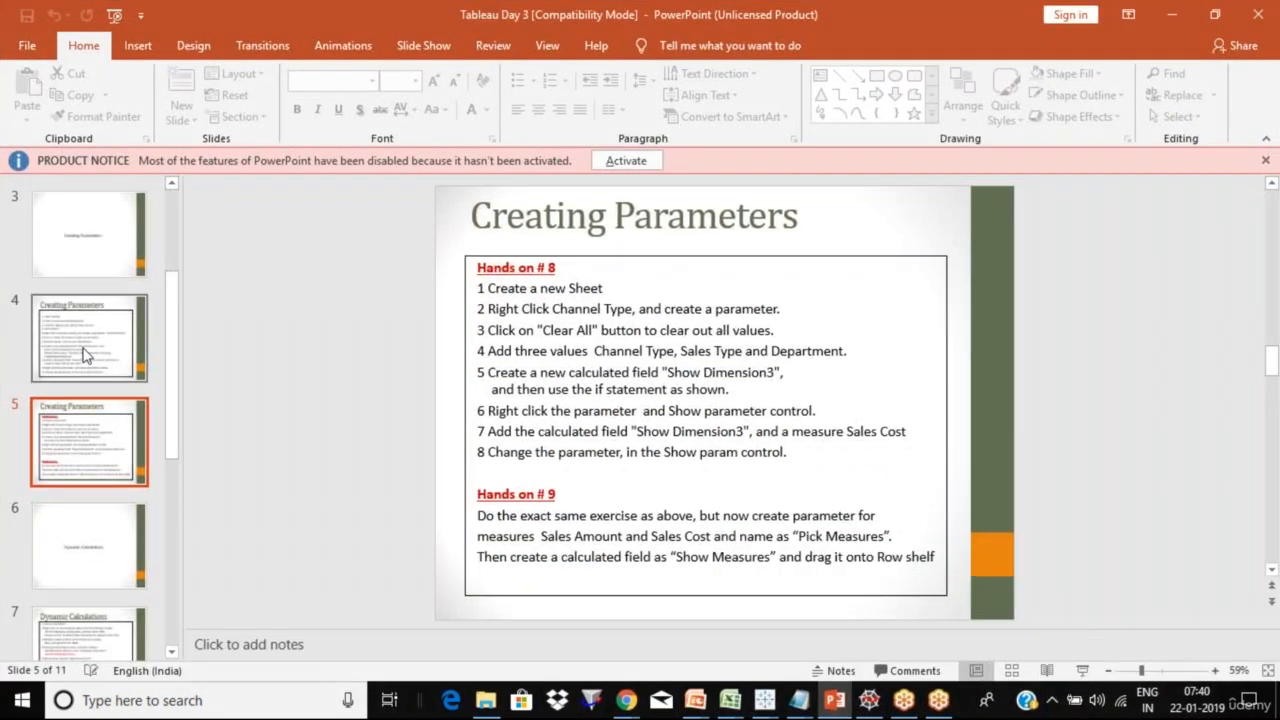
click(80, 242)
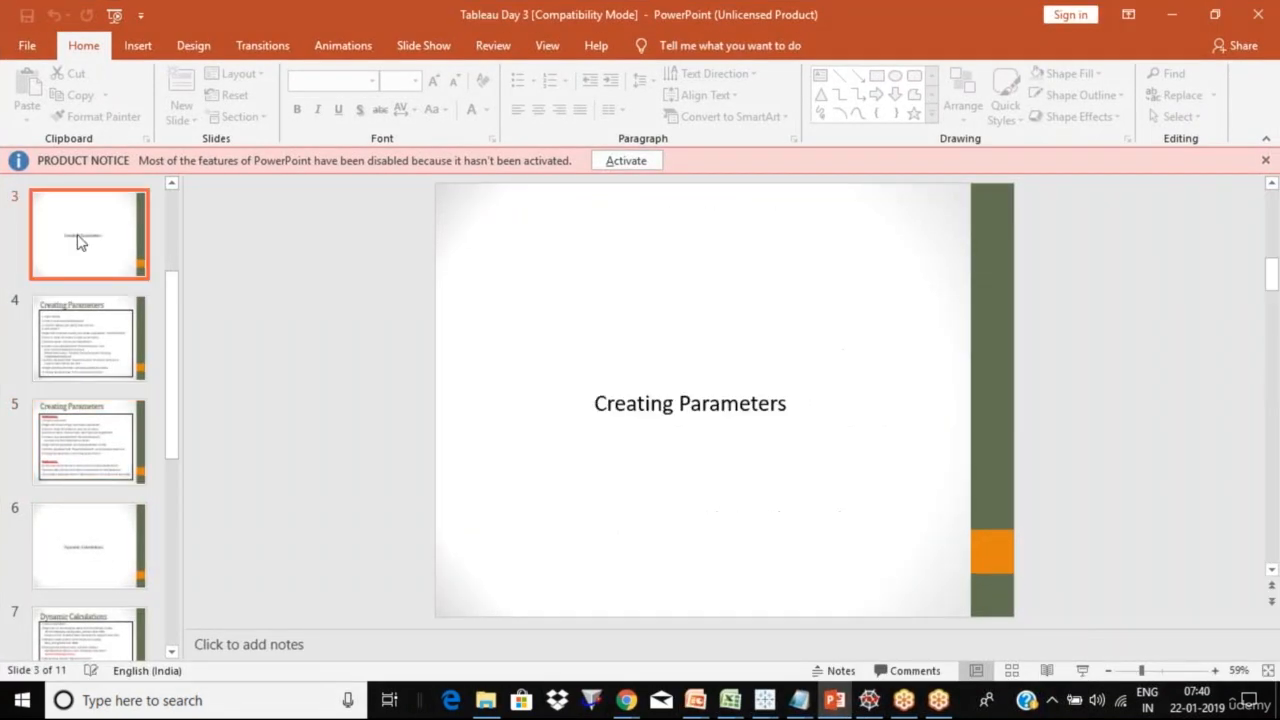
click(77, 317)
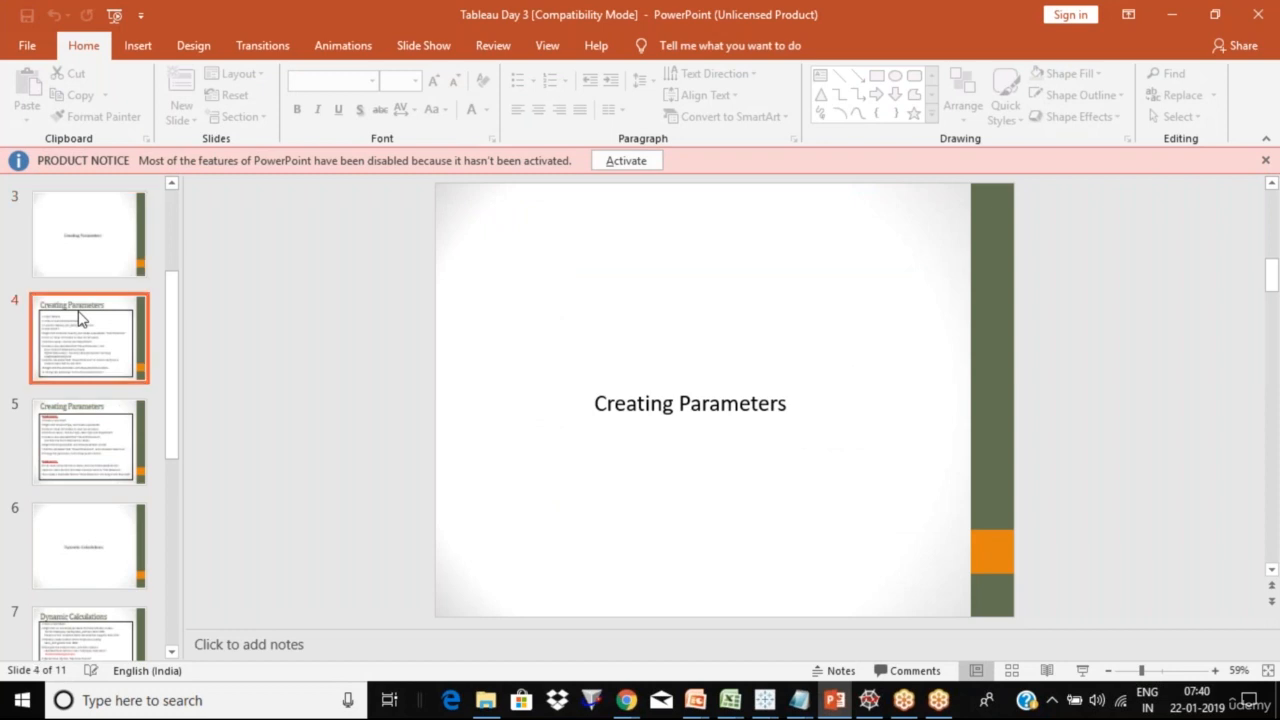
Step: Switch to the Book3 workbook in Tableau Public, add a new worksheet and close the sales bucket calculation editor
click(624, 703)
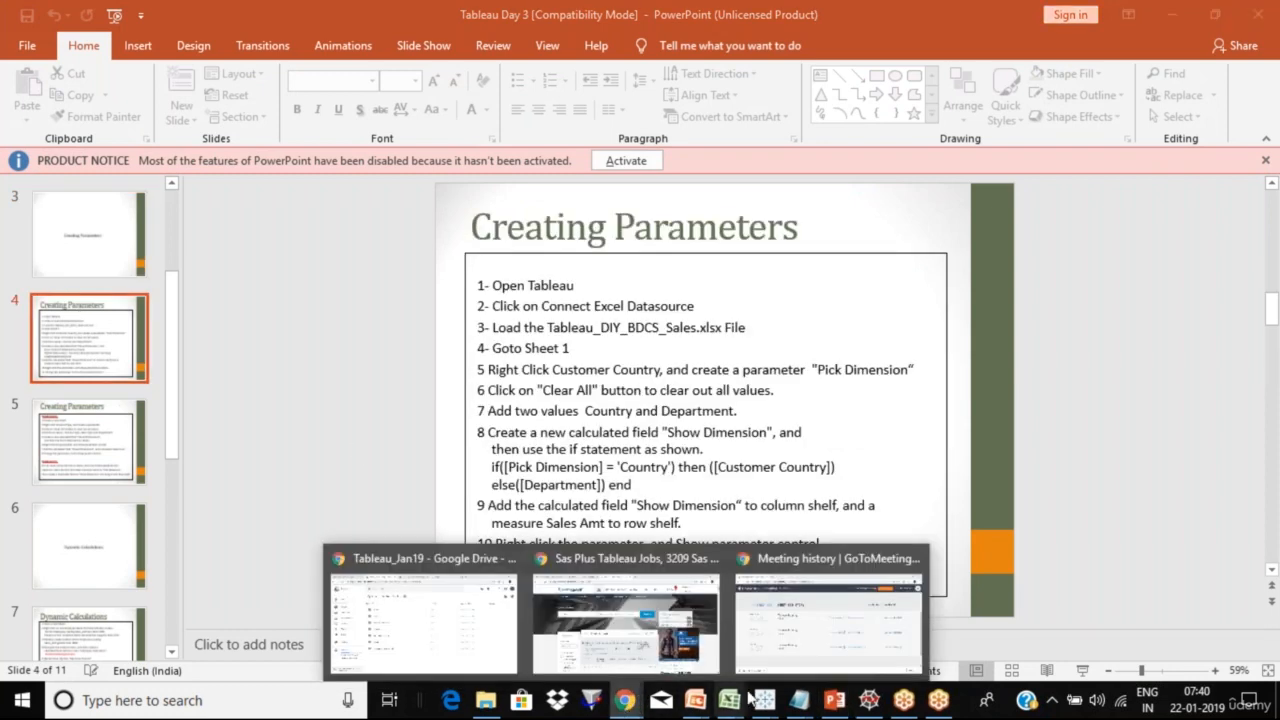
mouse_move(767, 706)
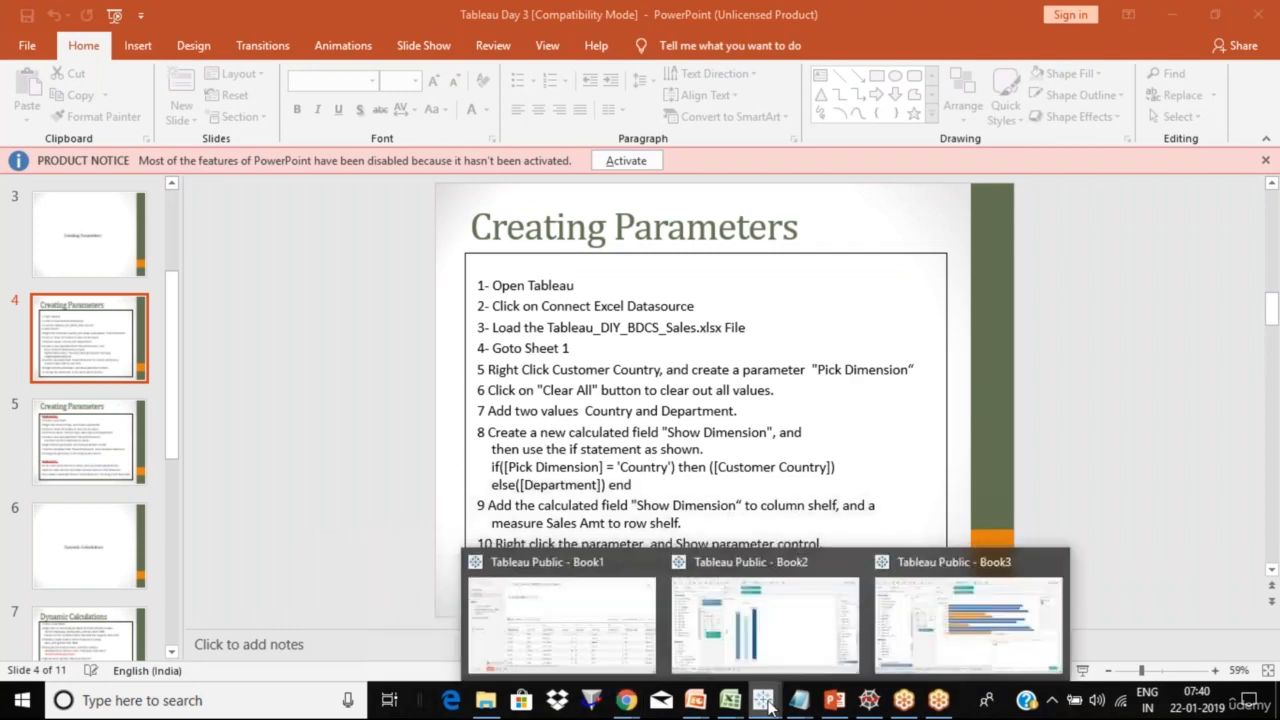
click(900, 654)
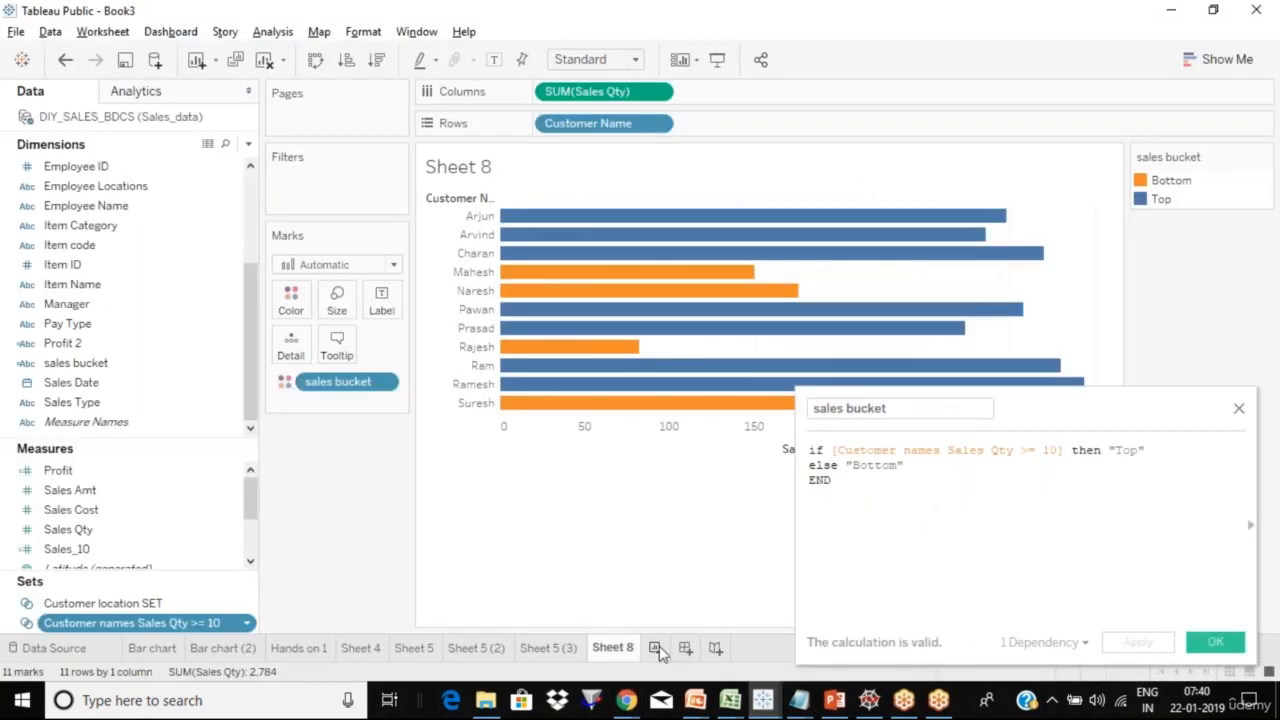
click(656, 649)
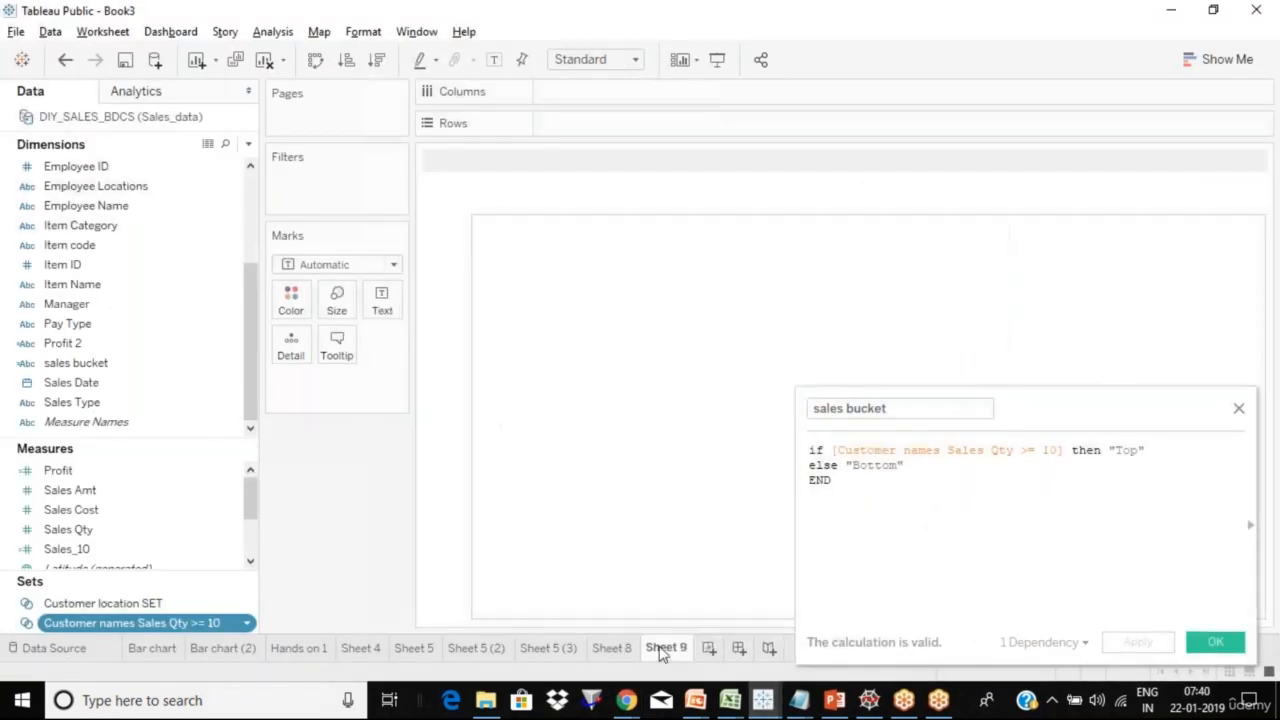
click(1239, 411)
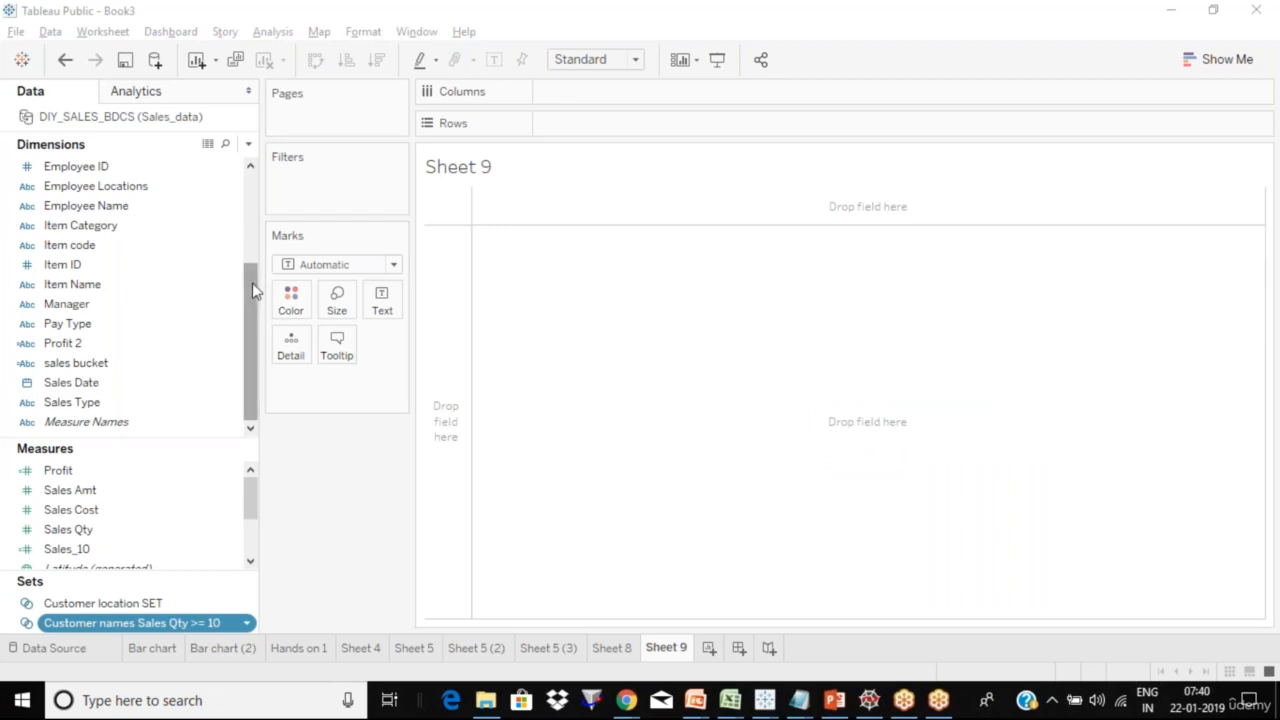
Step: Build a vertical bar chart on Sheet 9 with Channel Type on Columns and Sales Cost on Rows
drag(251, 277, 251, 198)
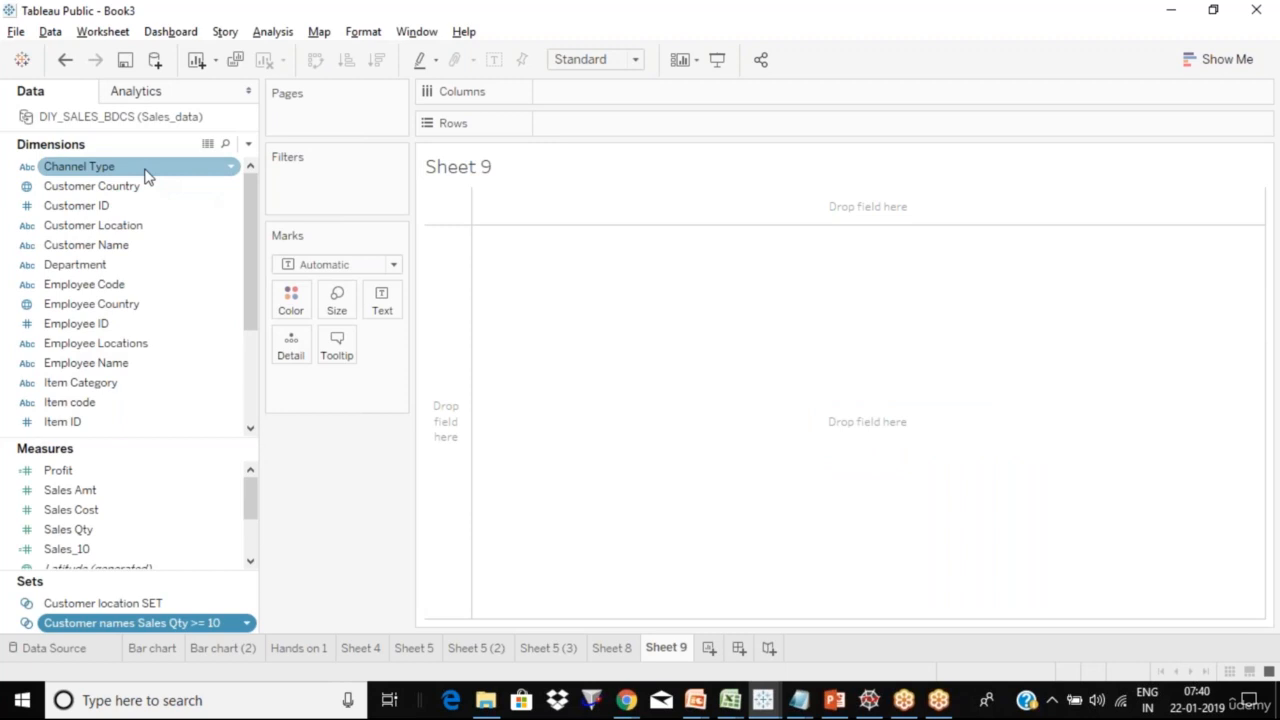
drag(147, 176, 667, 122)
click(138, 519)
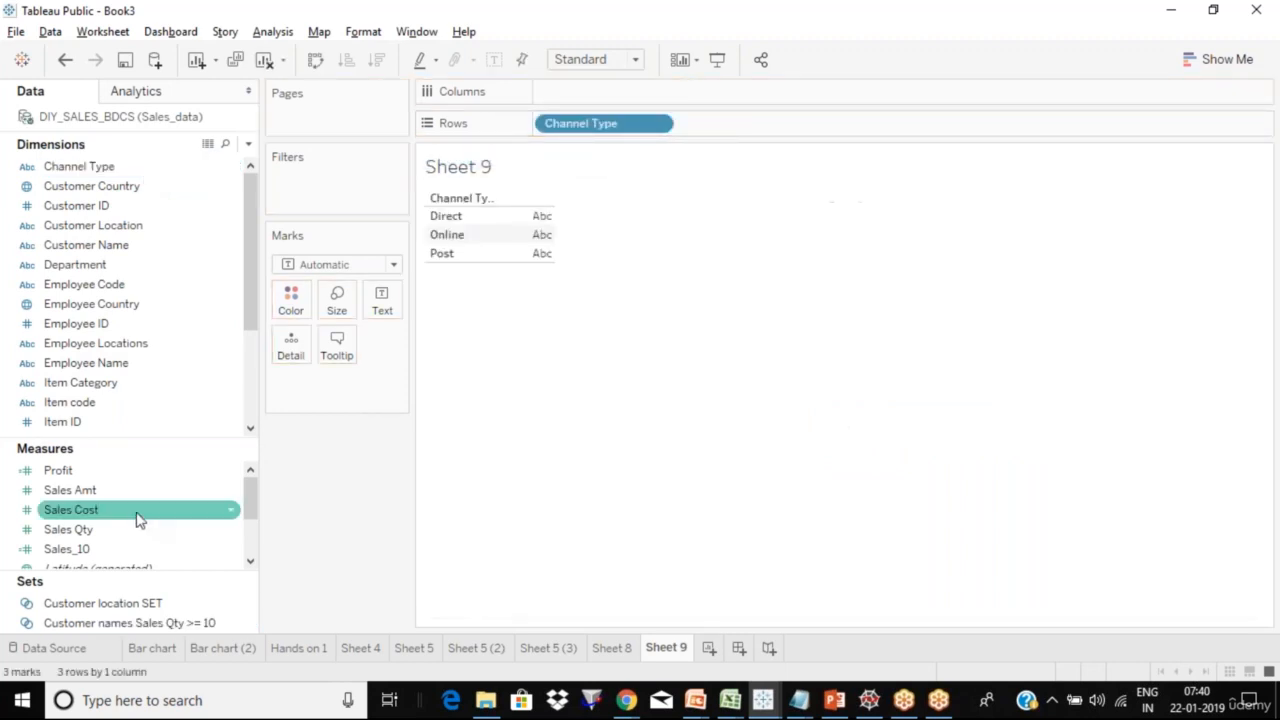
drag(140, 517, 560, 91)
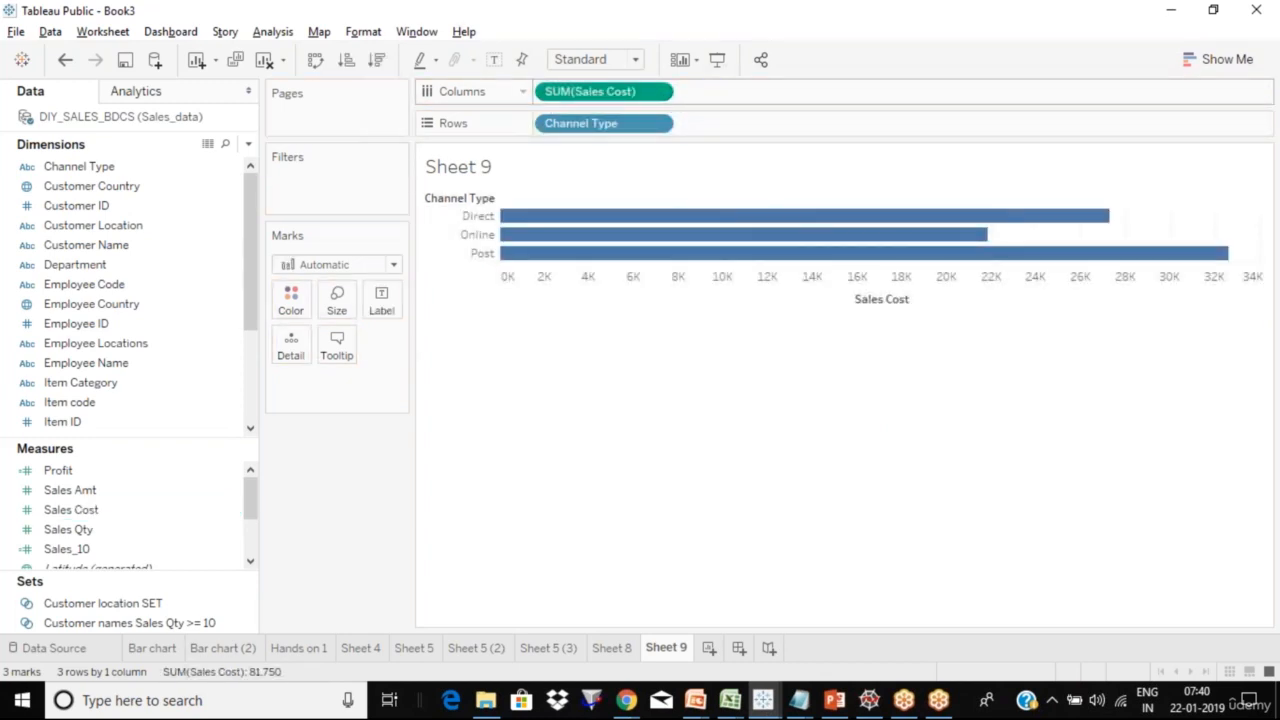
click(314, 62)
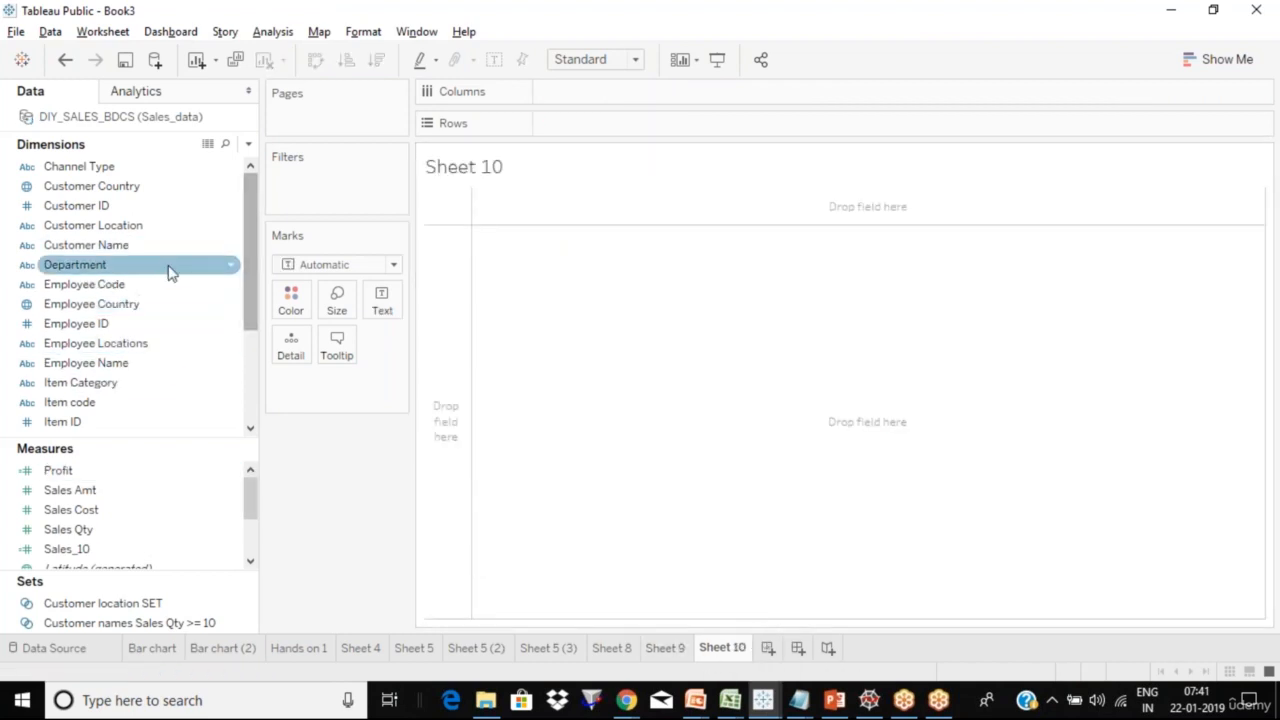
Step: Build a vertical bar chart on the new Sheet 10 with Department on Columns and Sales Cost on Rows
drag(165, 266, 450, 119)
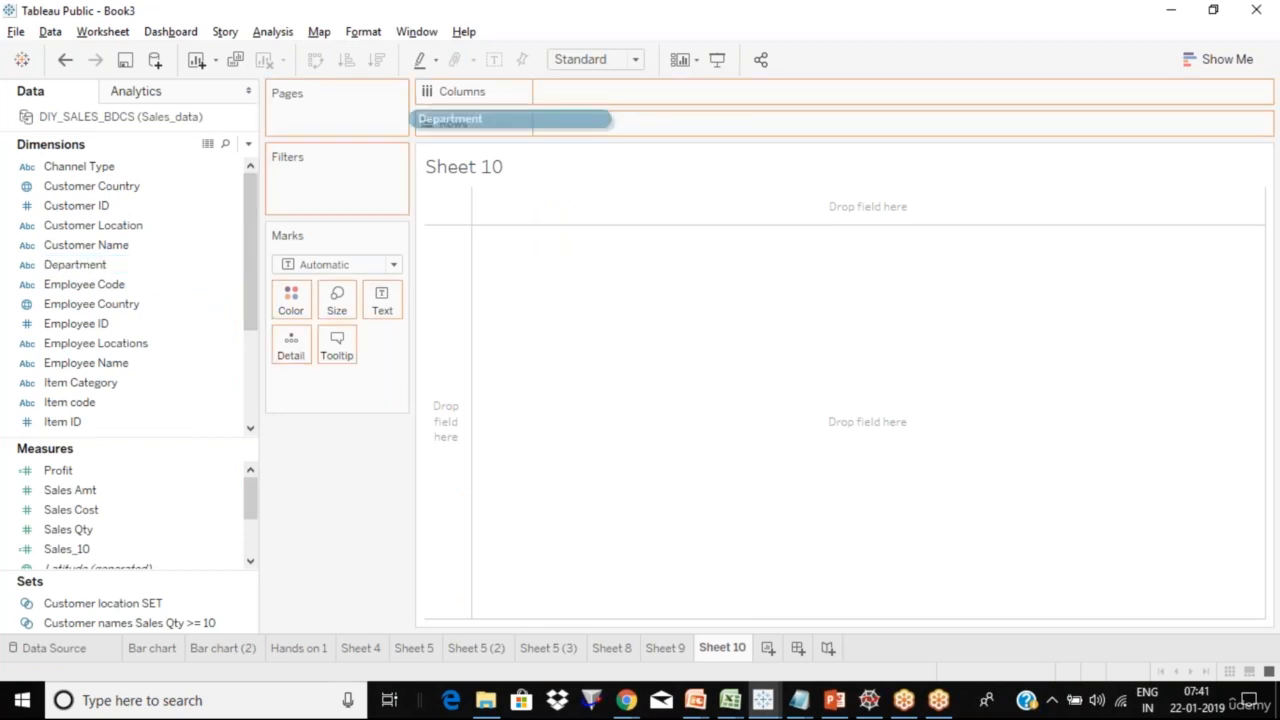
drag(540, 120, 643, 122)
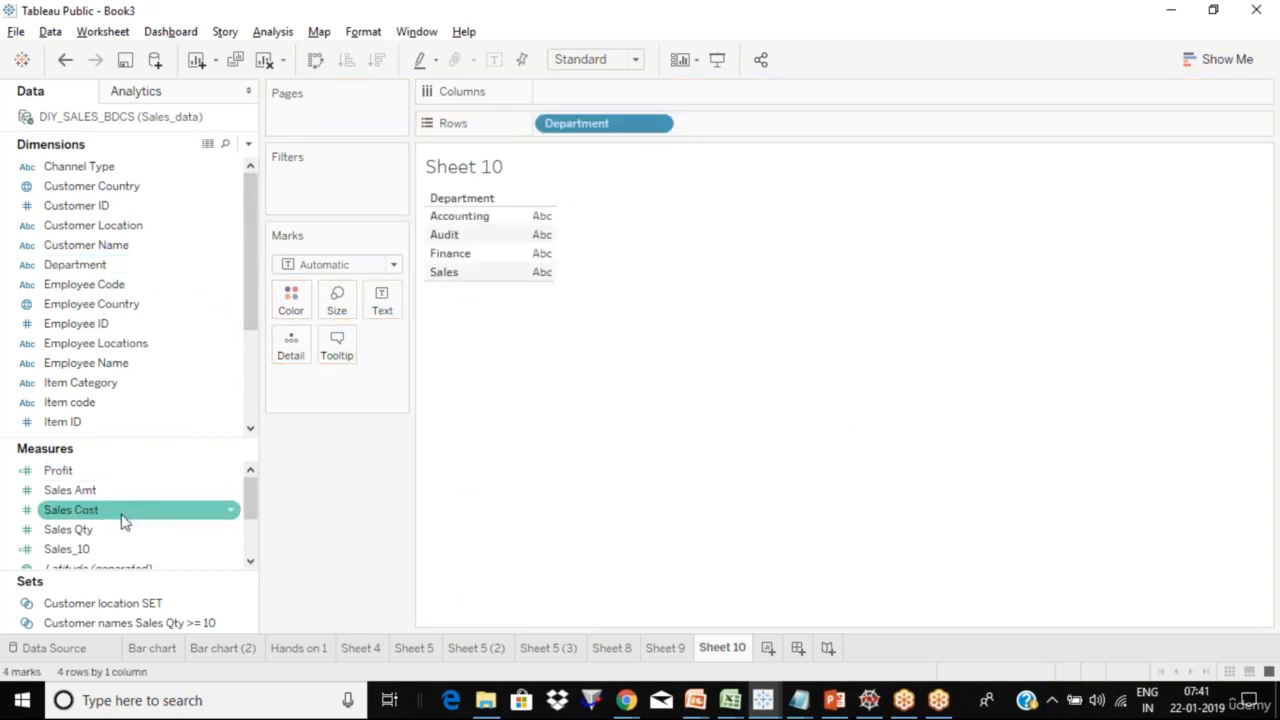
drag(122, 520, 689, 99)
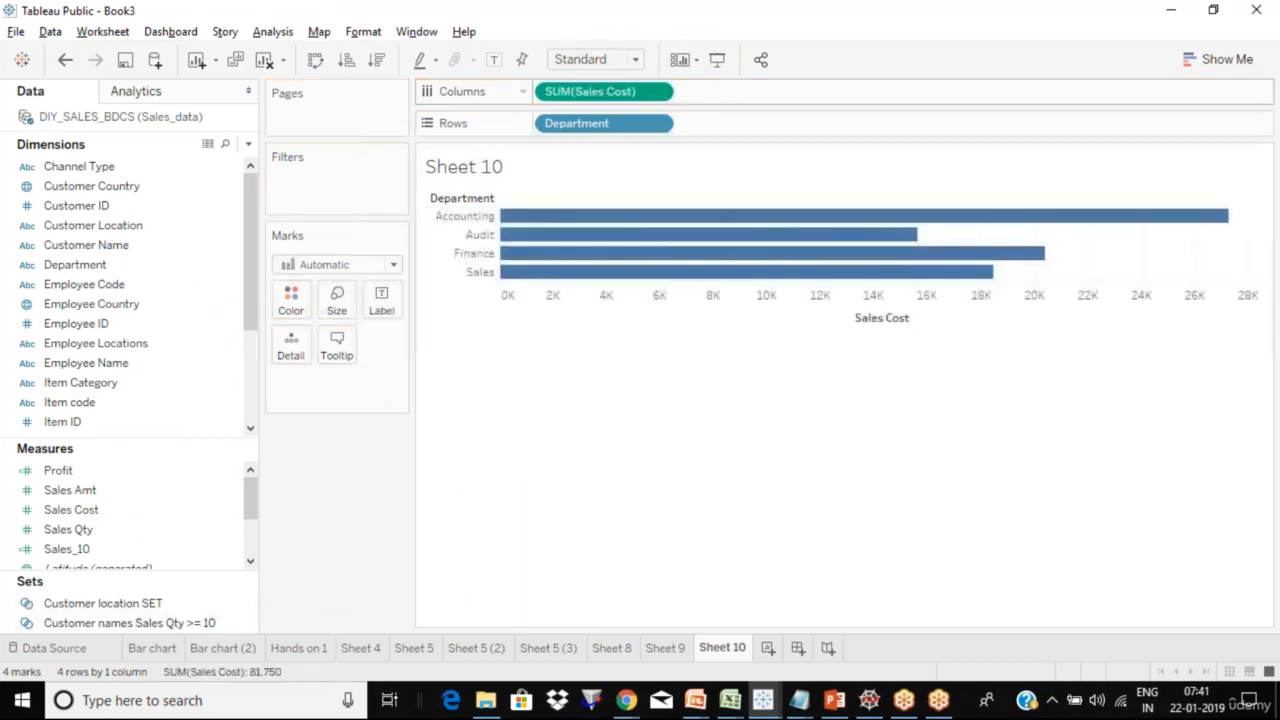
click(316, 62)
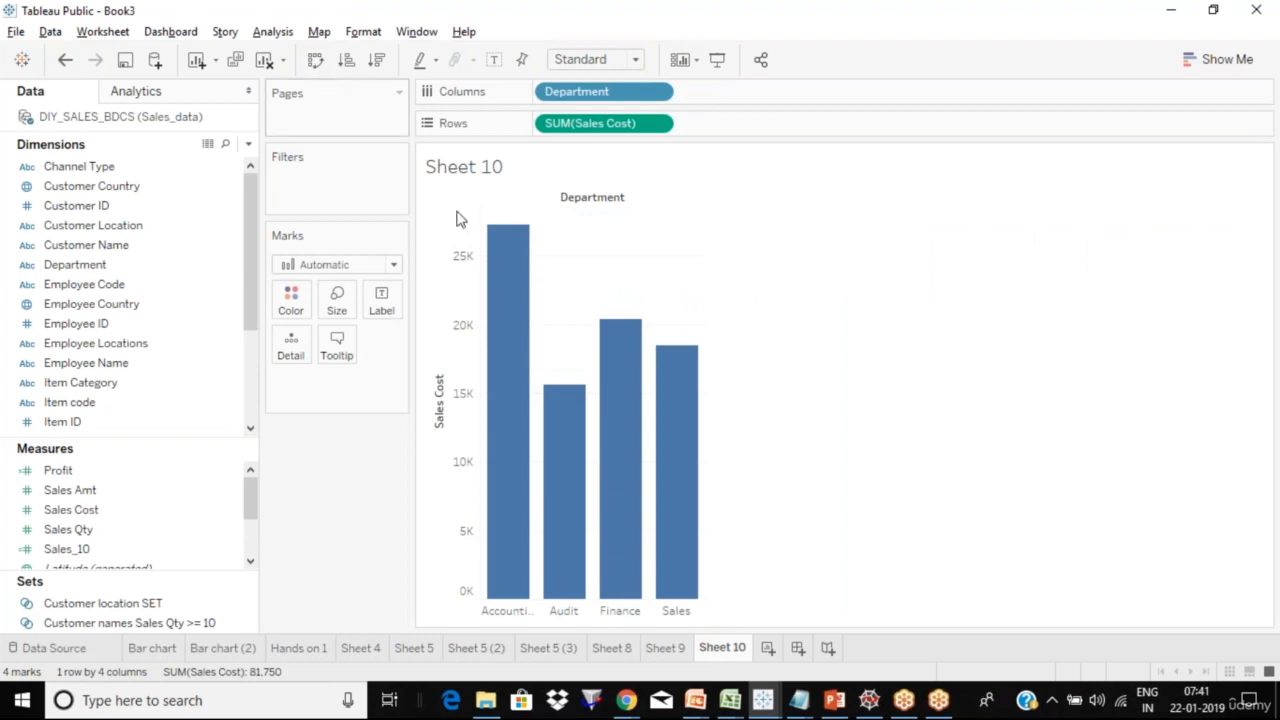
Step: Add another worksheet and build a vertical bar chart with Item Category on Columns and Sales Cost on Rows
click(768, 648)
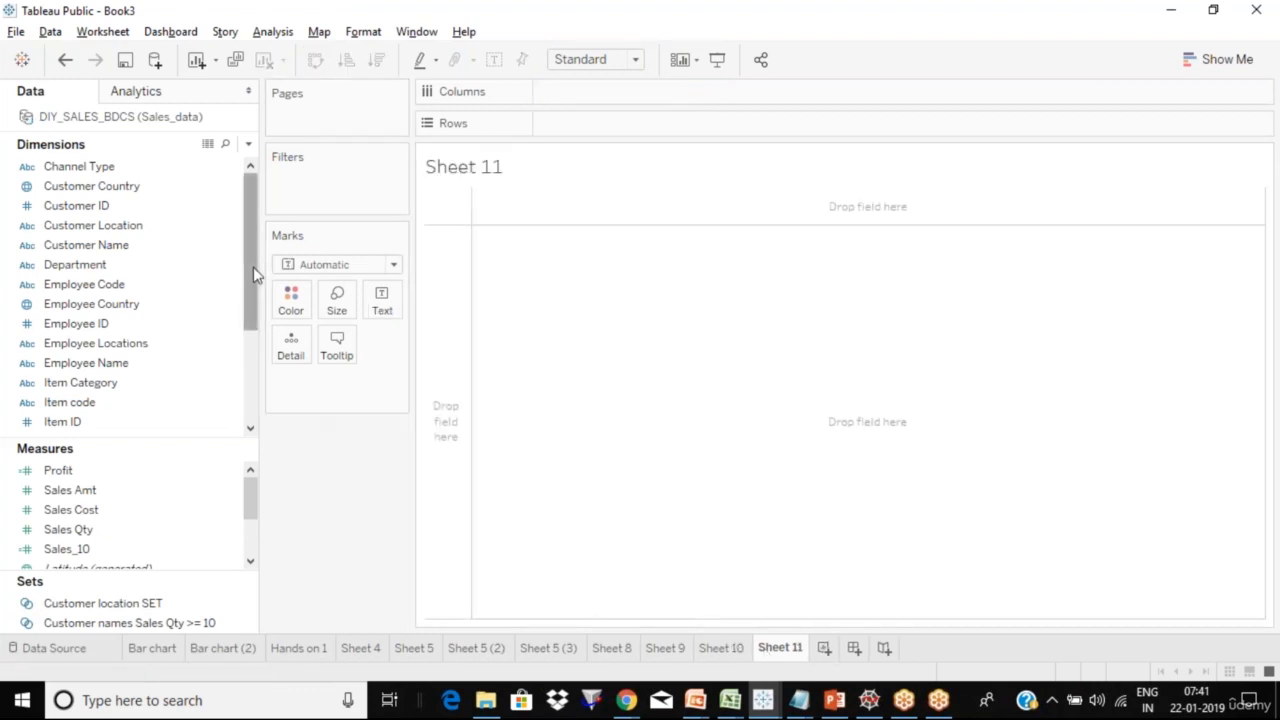
click(192, 324)
drag(126, 383, 545, 123)
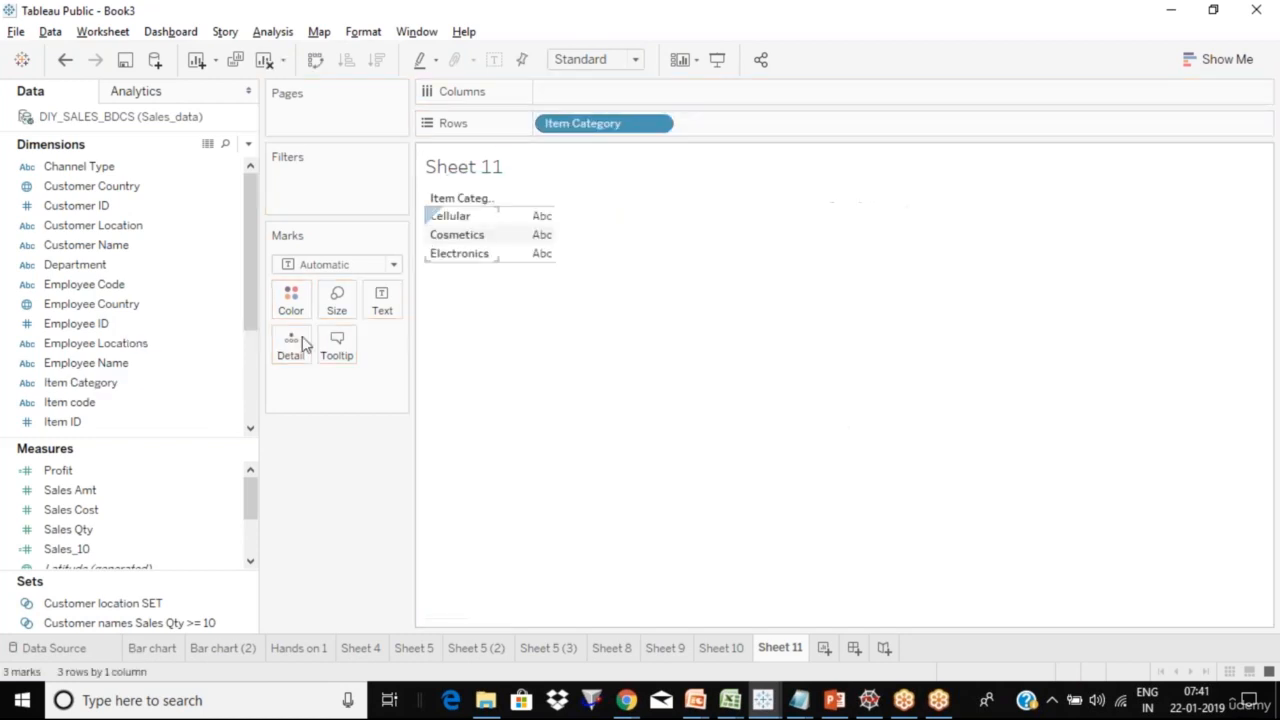
click(152, 533)
drag(151, 511, 655, 92)
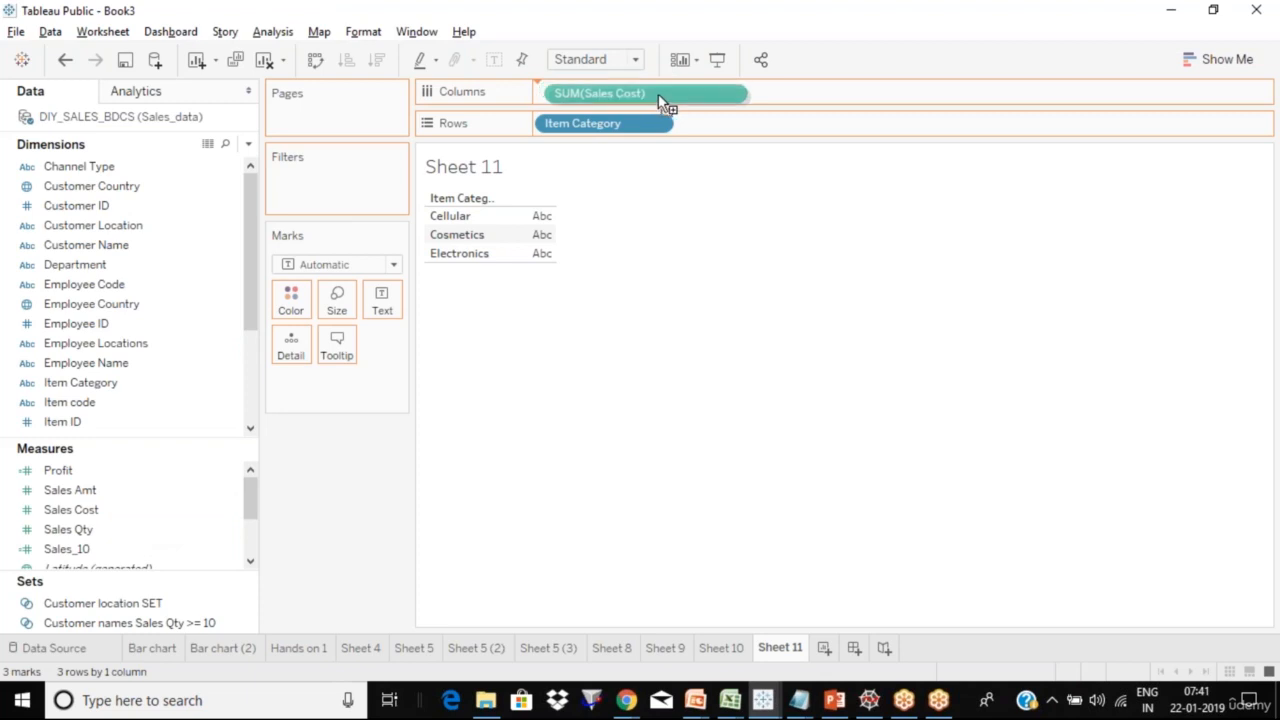
click(316, 60)
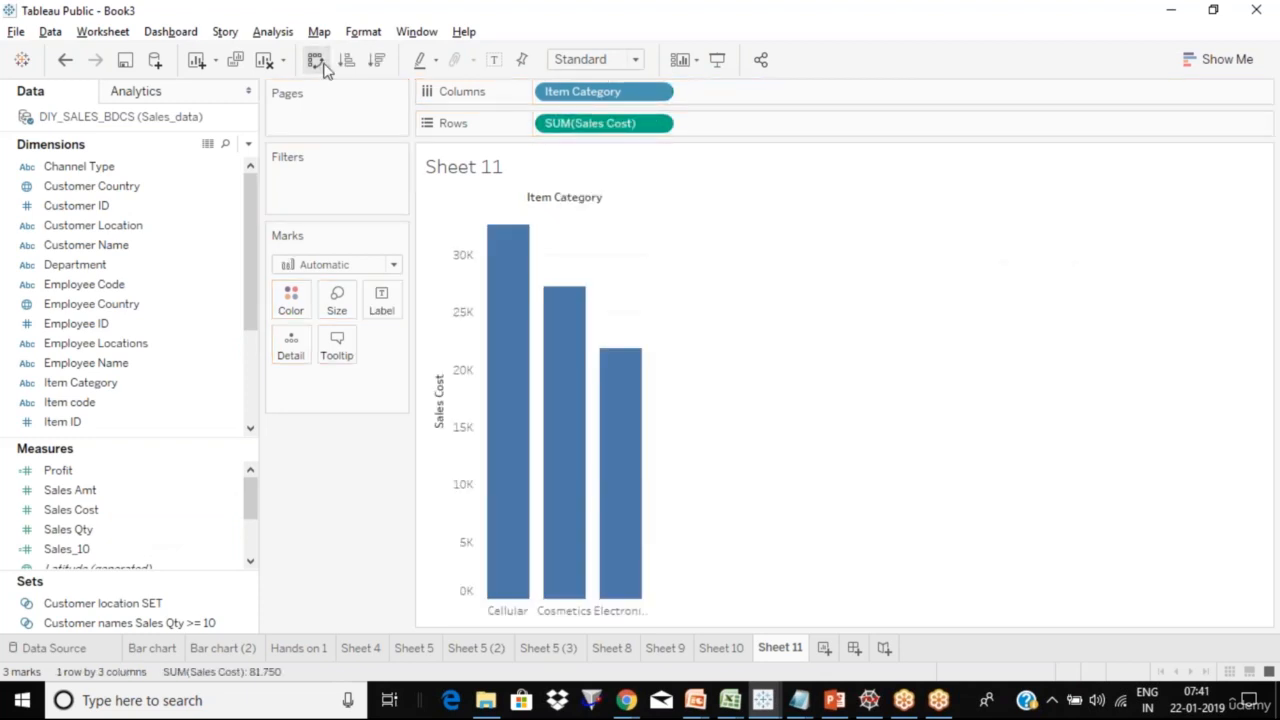
Step: Compare the Sales Cost charts by Channel Type, Department and Item Category across Sheets 9, 10 and 11
click(666, 648)
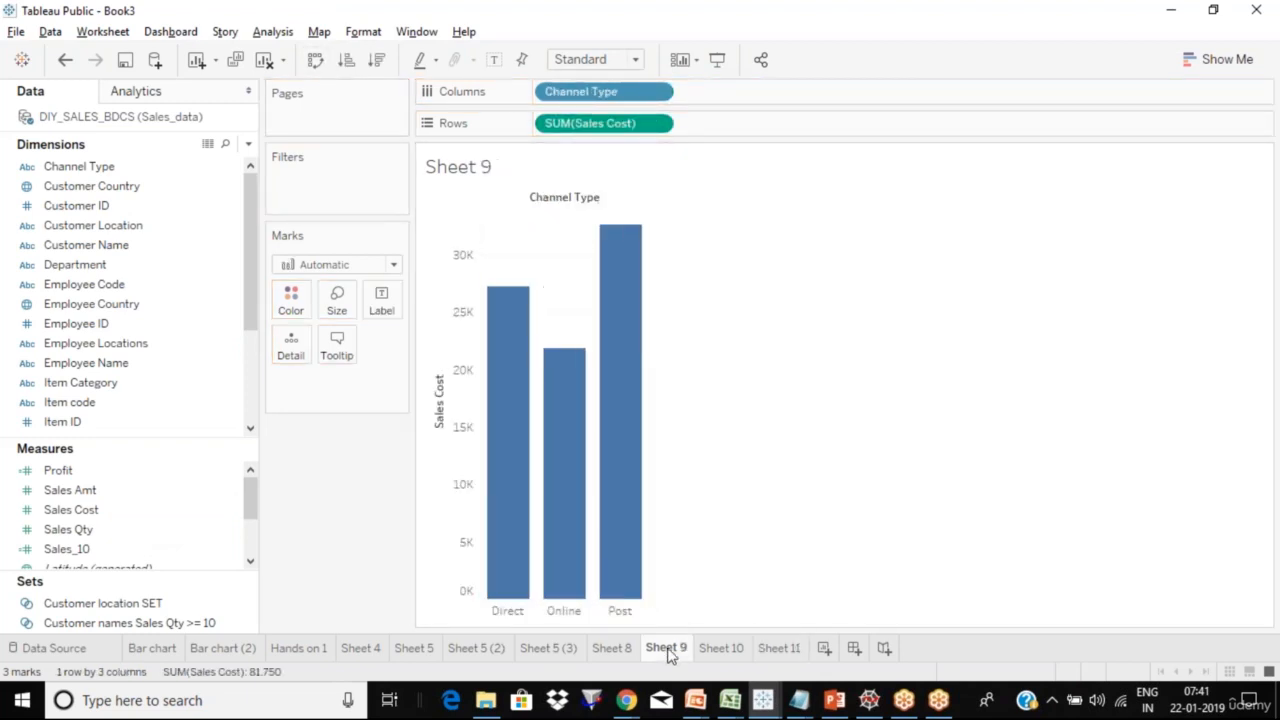
click(724, 651)
click(778, 650)
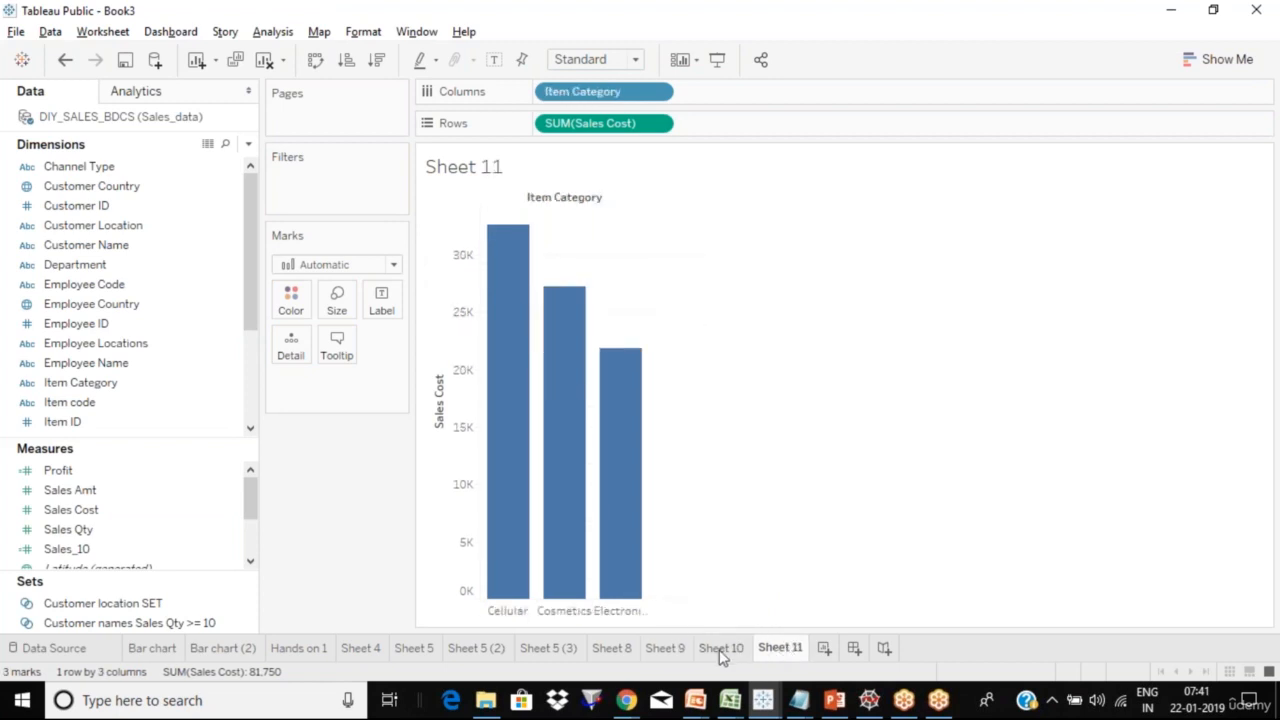
click(668, 650)
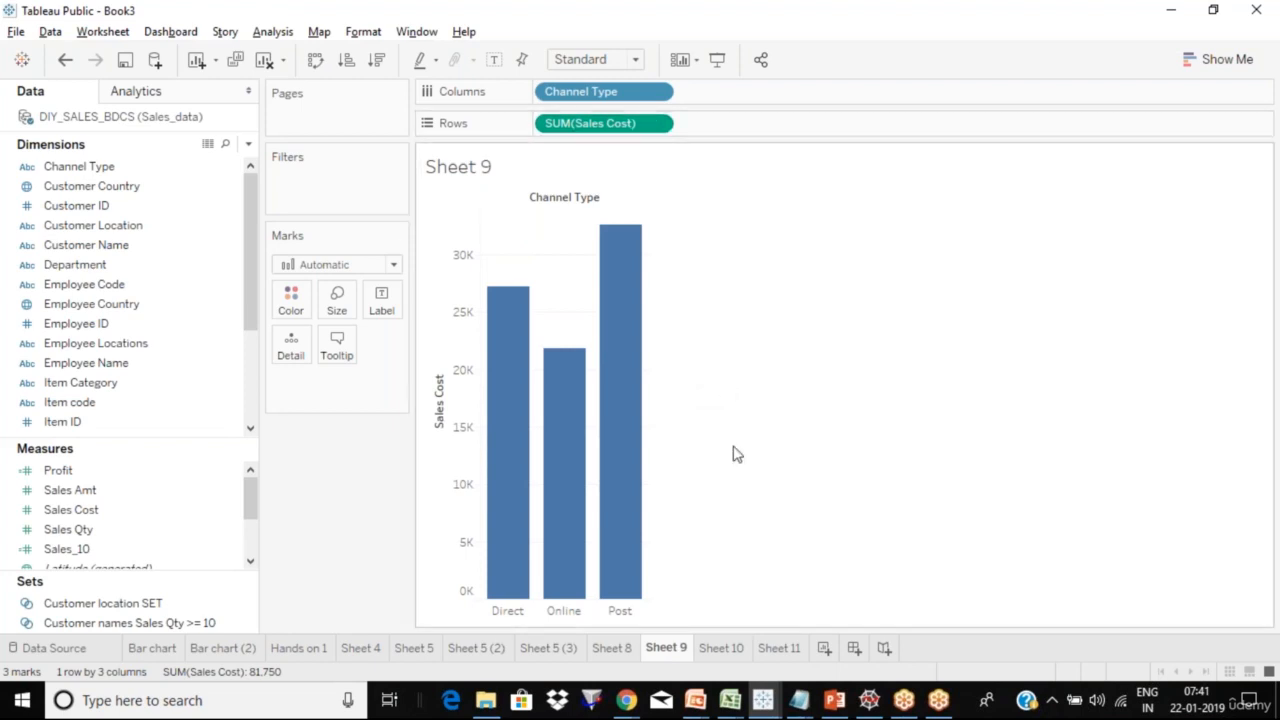
click(725, 649)
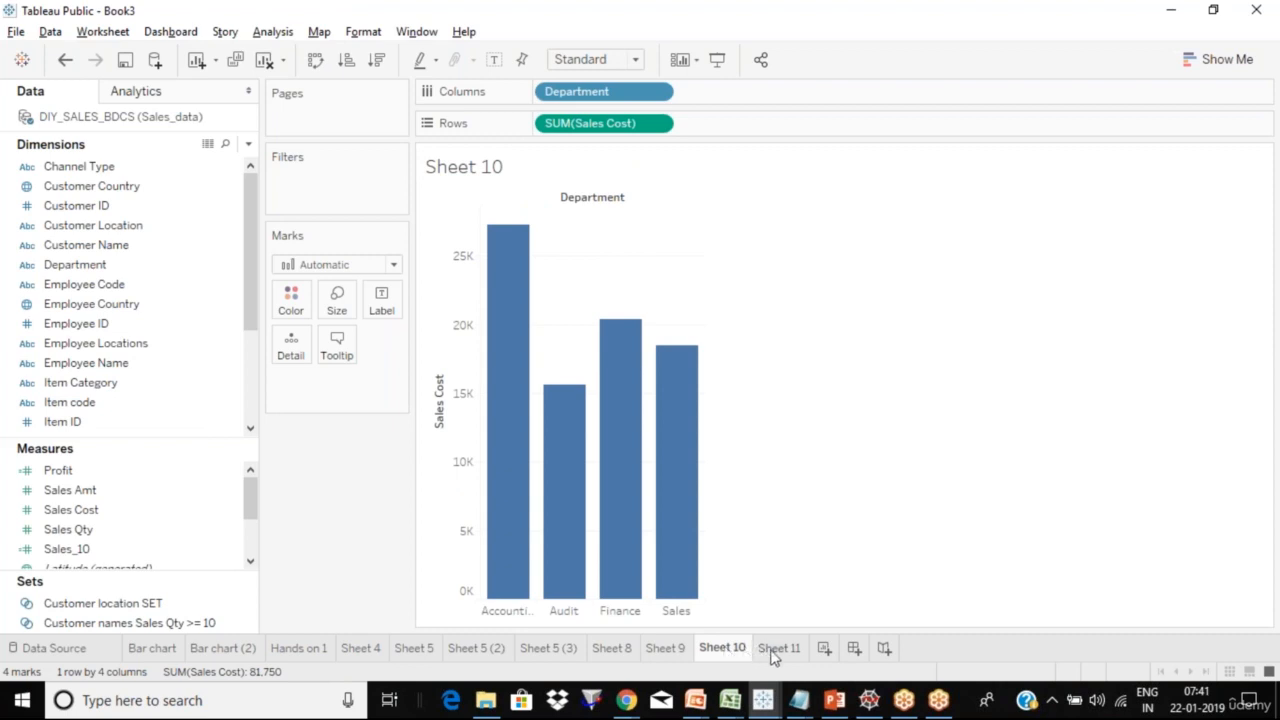
click(773, 652)
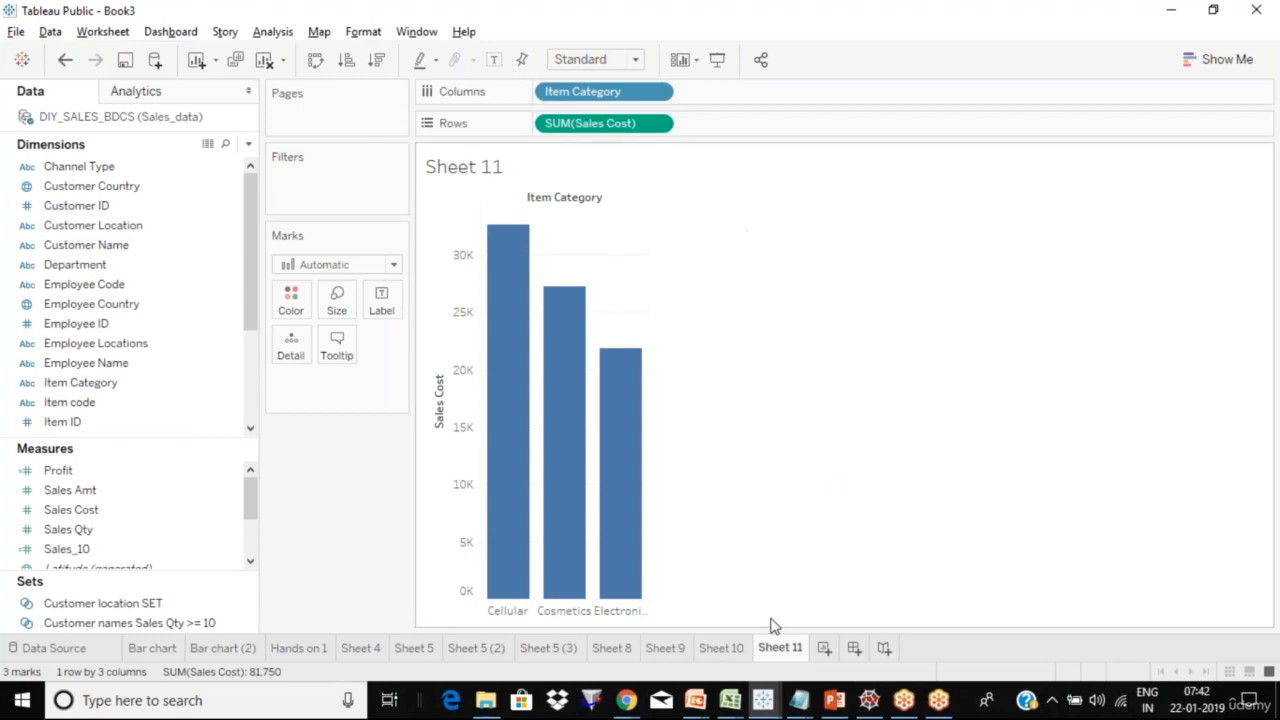
click(735, 650)
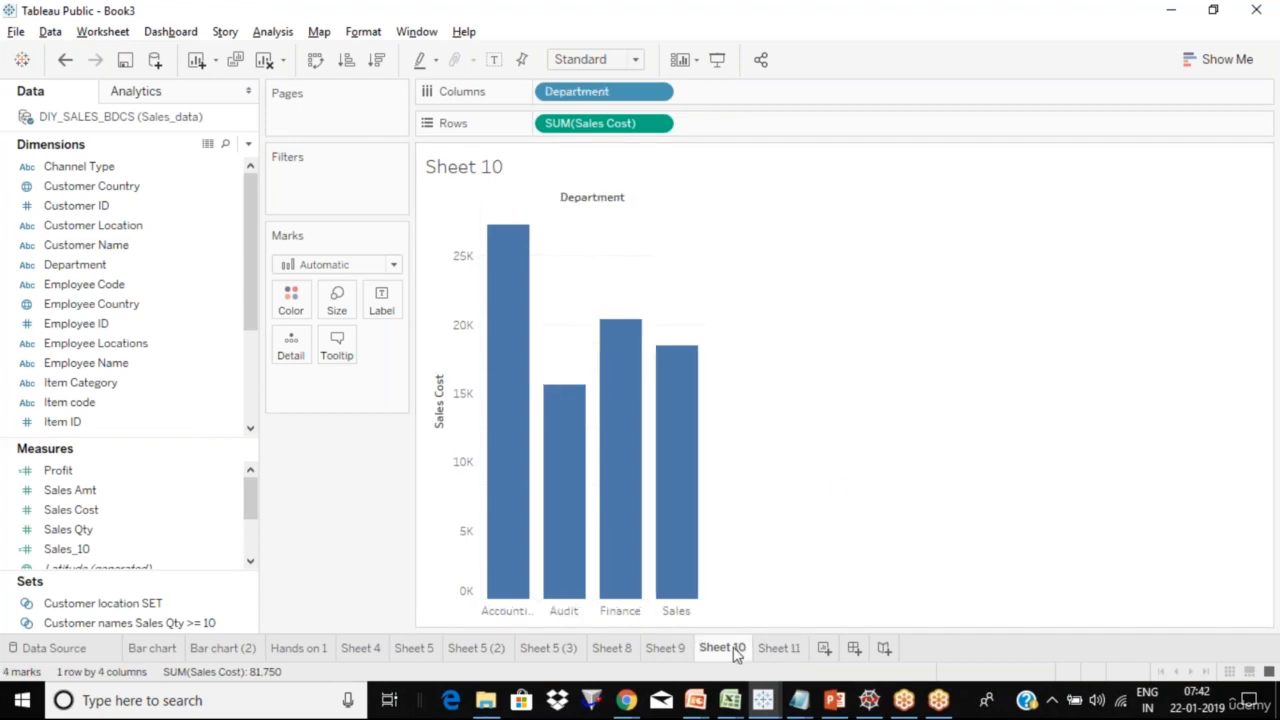
click(672, 652)
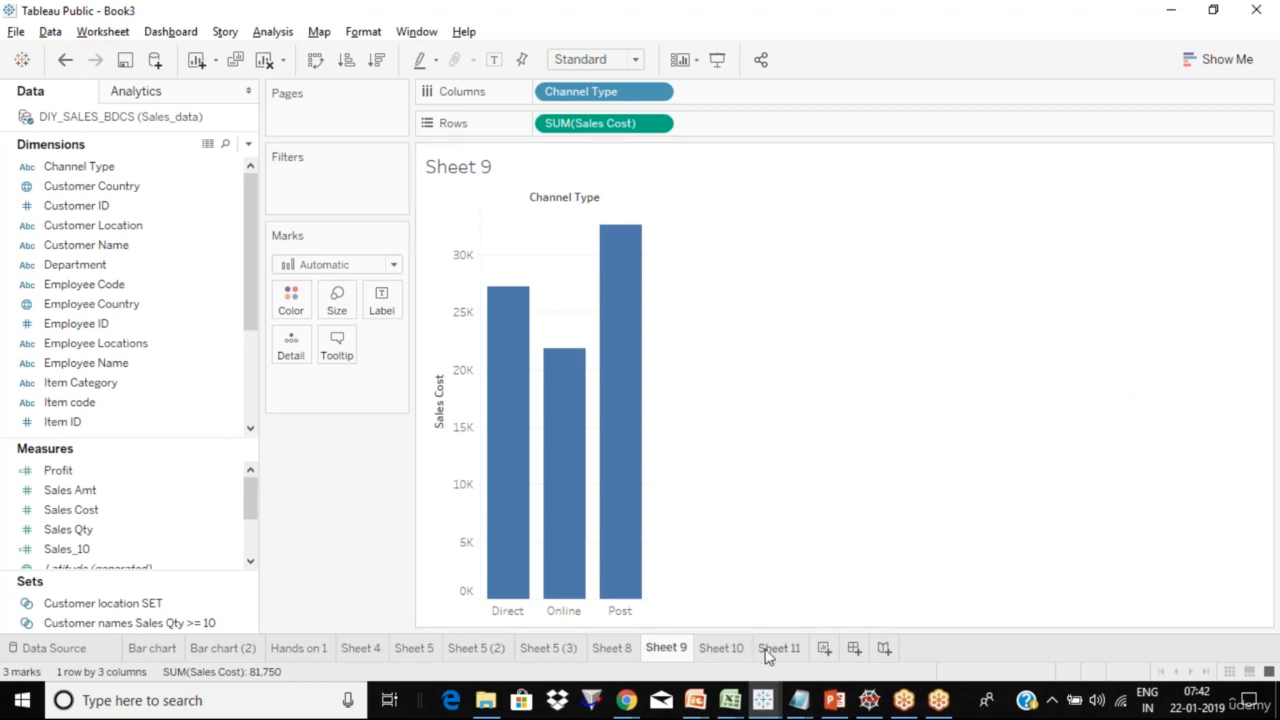
mouse_move(768, 652)
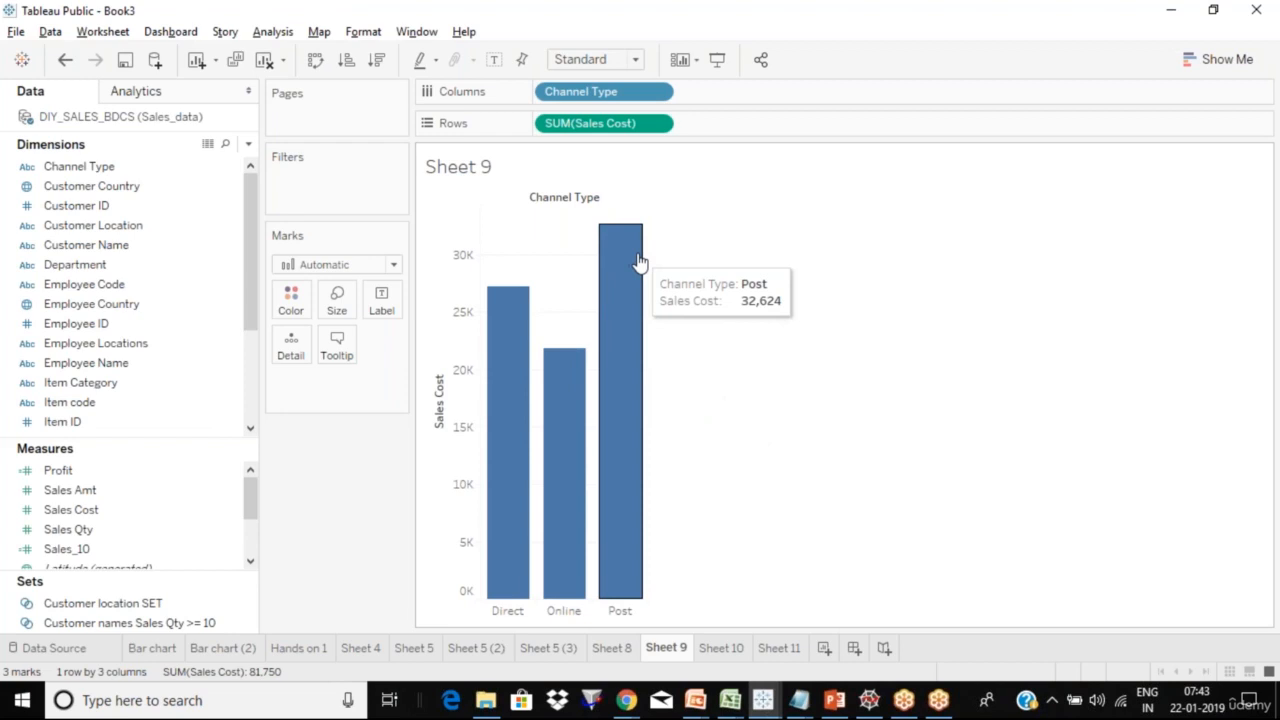
click(779, 648)
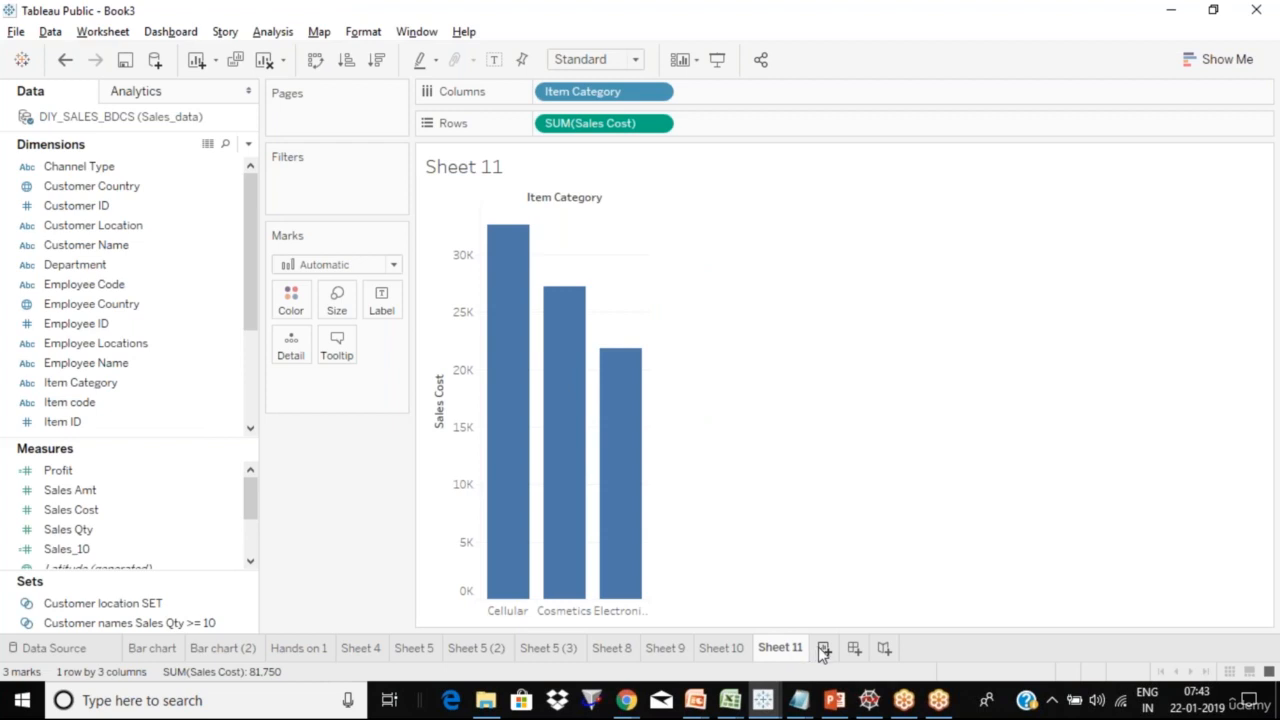
Step: Add a new worksheet and build a vertical bar chart with Department on Columns and Sales Cost on Rows
click(823, 648)
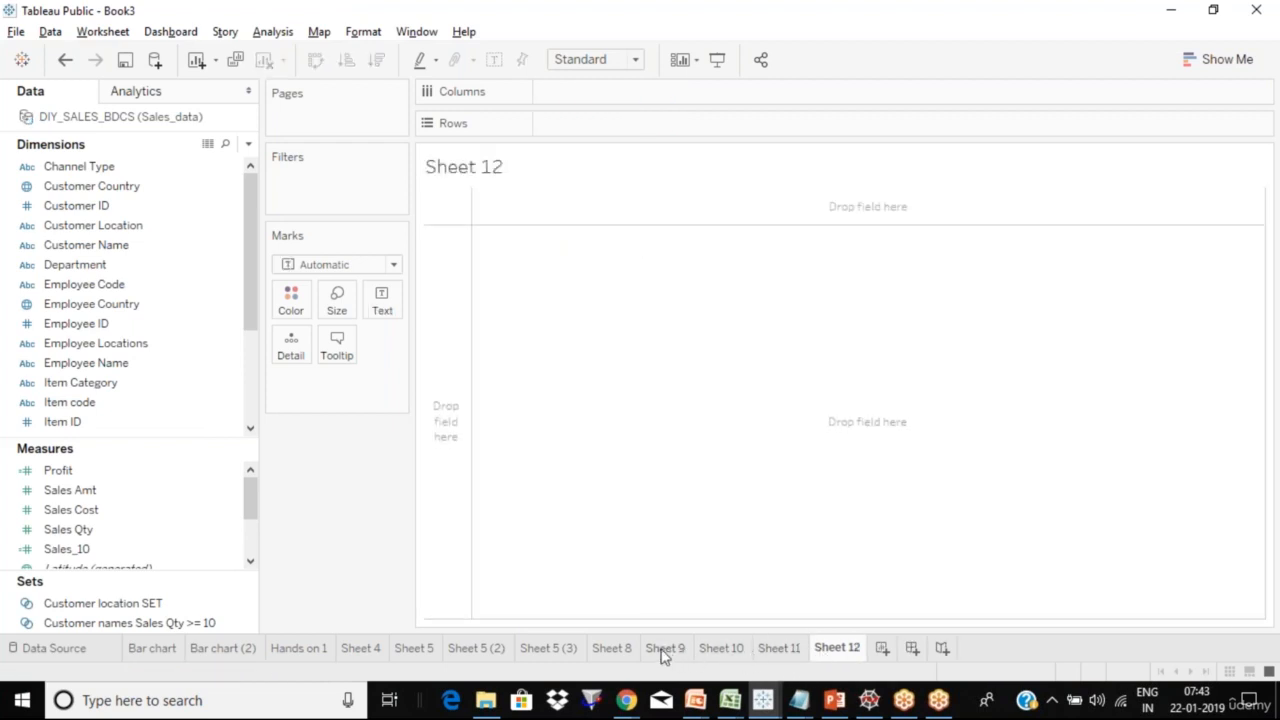
mouse_move(733, 652)
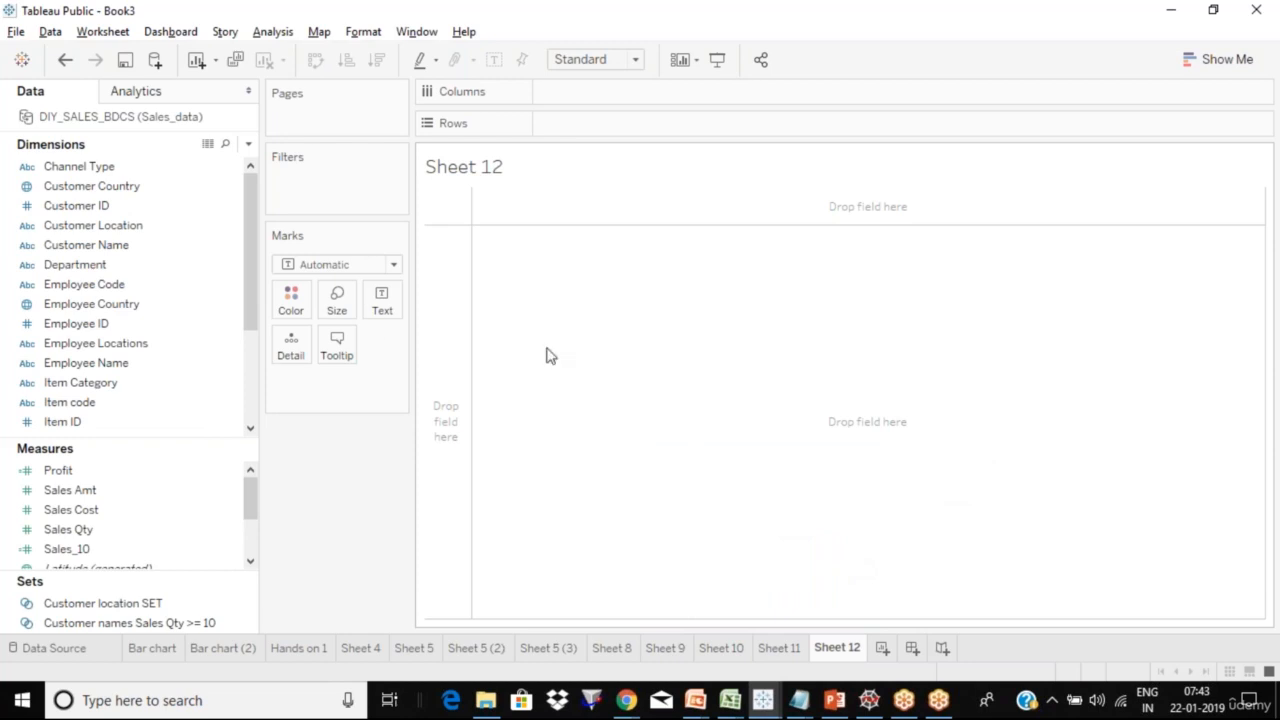
click(168, 210)
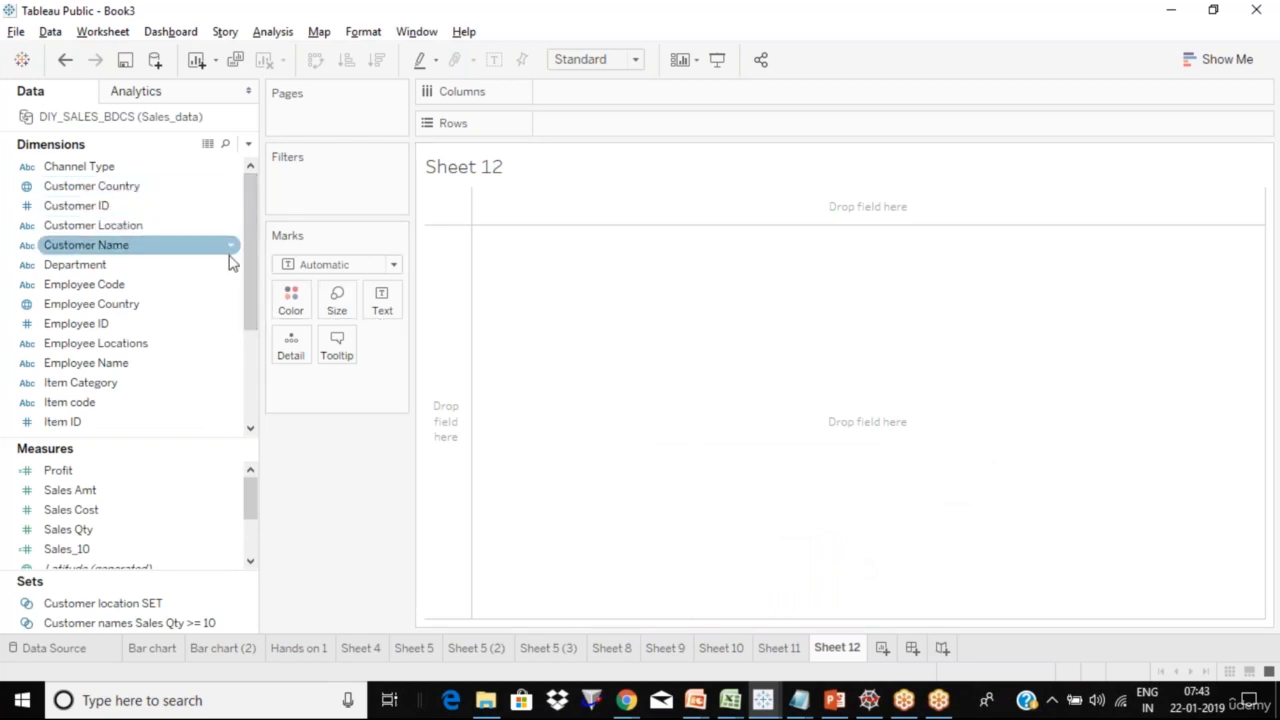
drag(166, 275, 690, 124)
drag(114, 511, 768, 120)
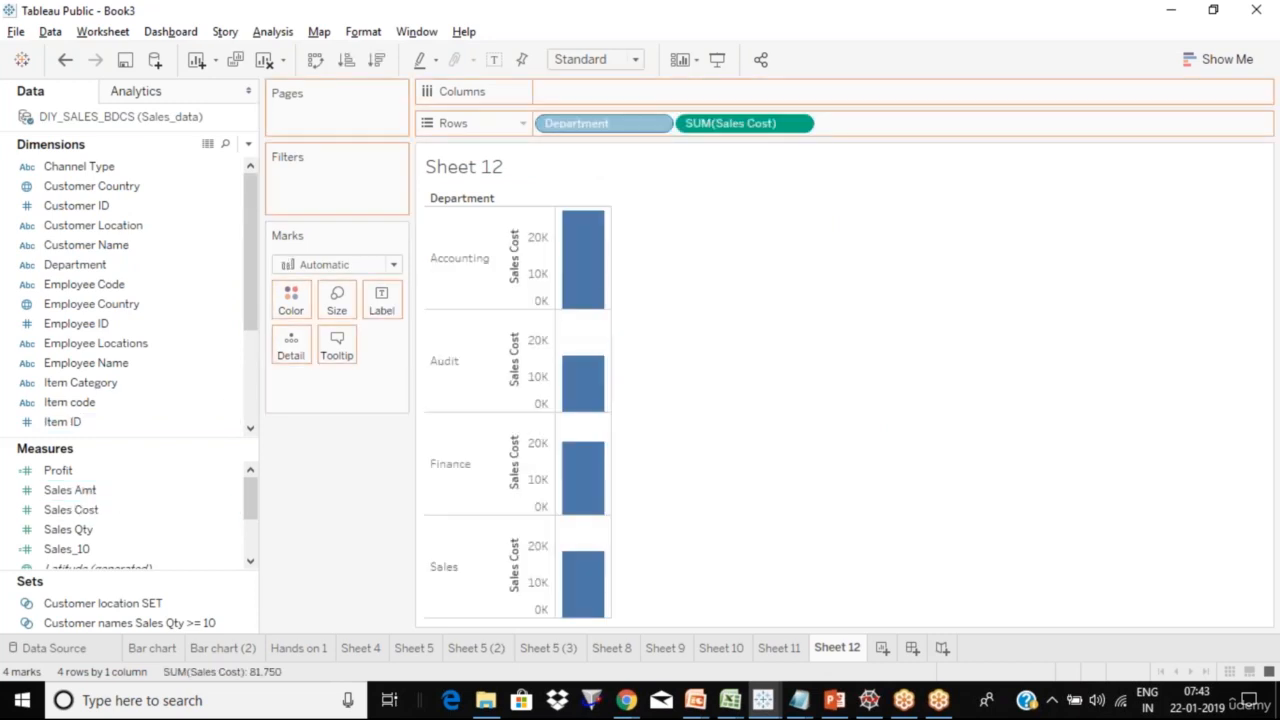
drag(604, 123, 585, 320)
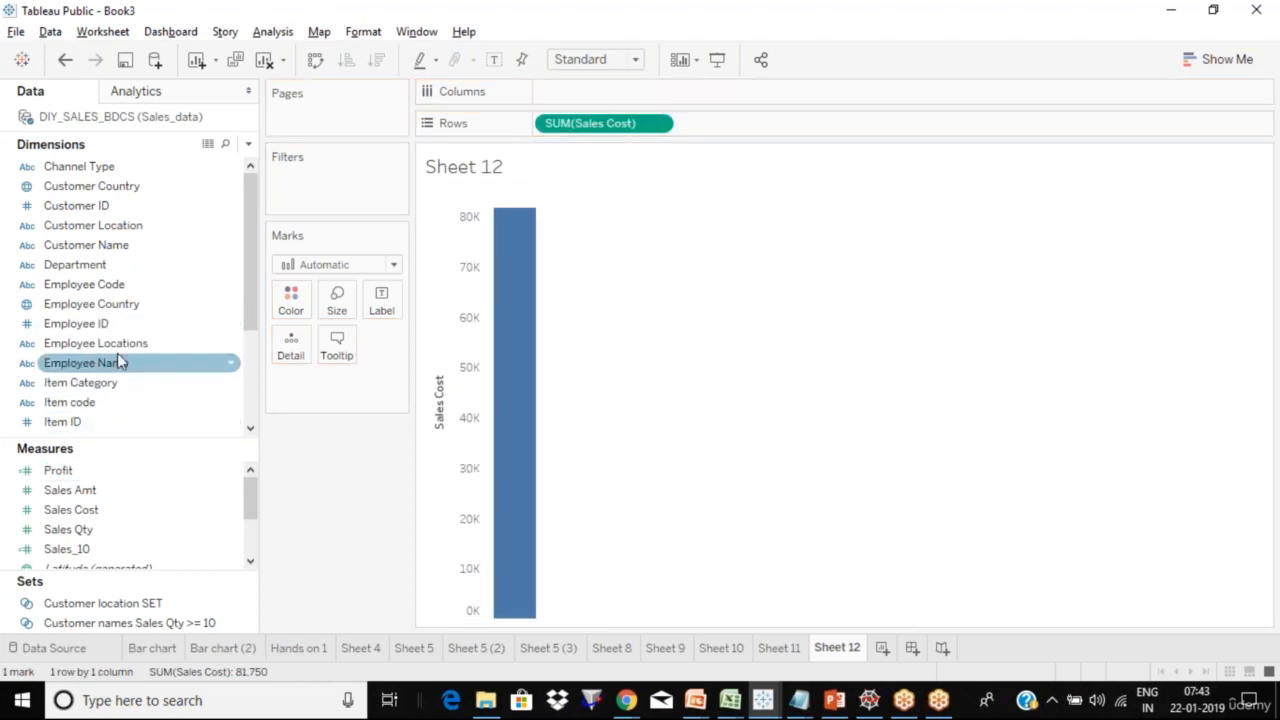
click(159, 260)
drag(160, 262, 700, 96)
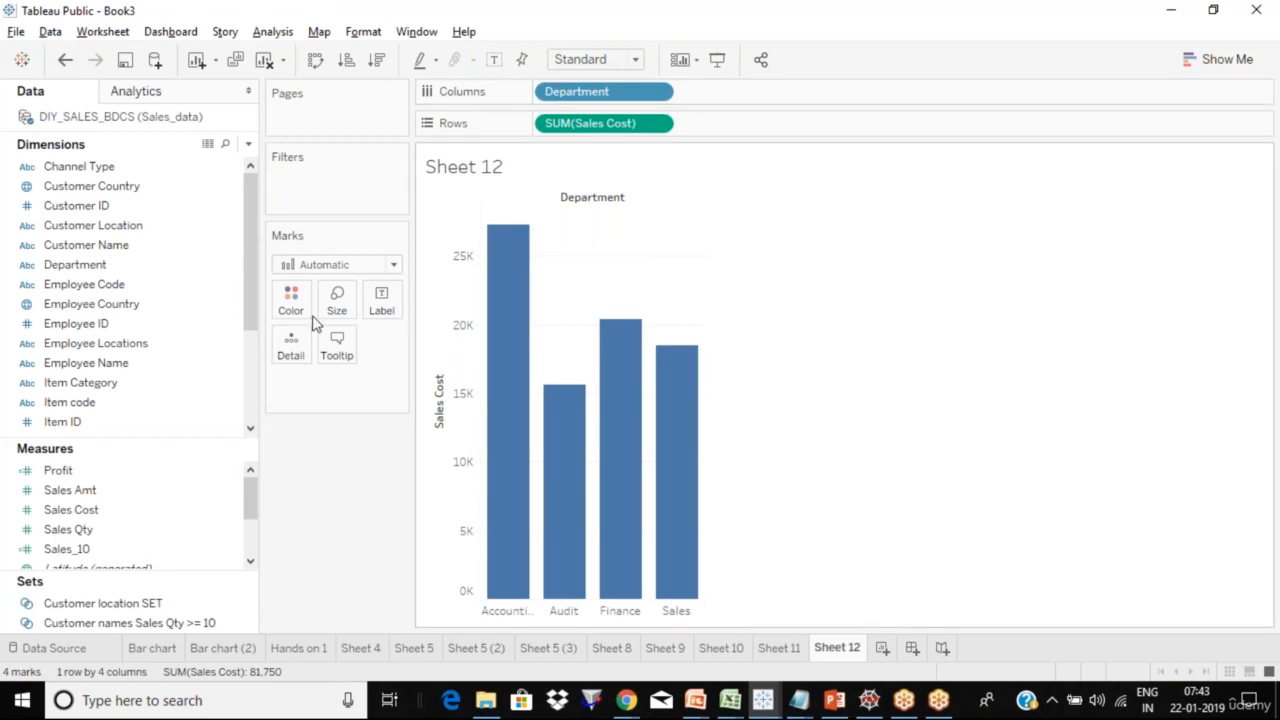
Step: Start a new parameter from the Department field and clear its prefilled list of values
click(230, 272)
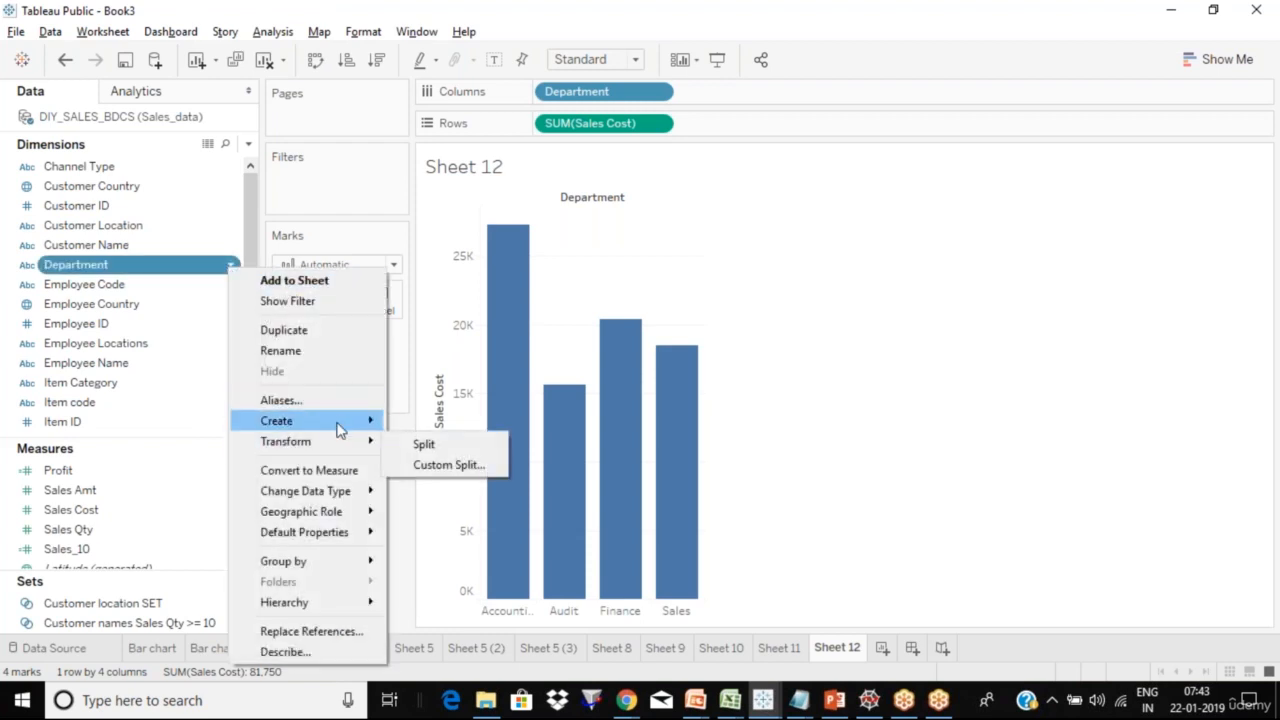
mouse_move(338, 425)
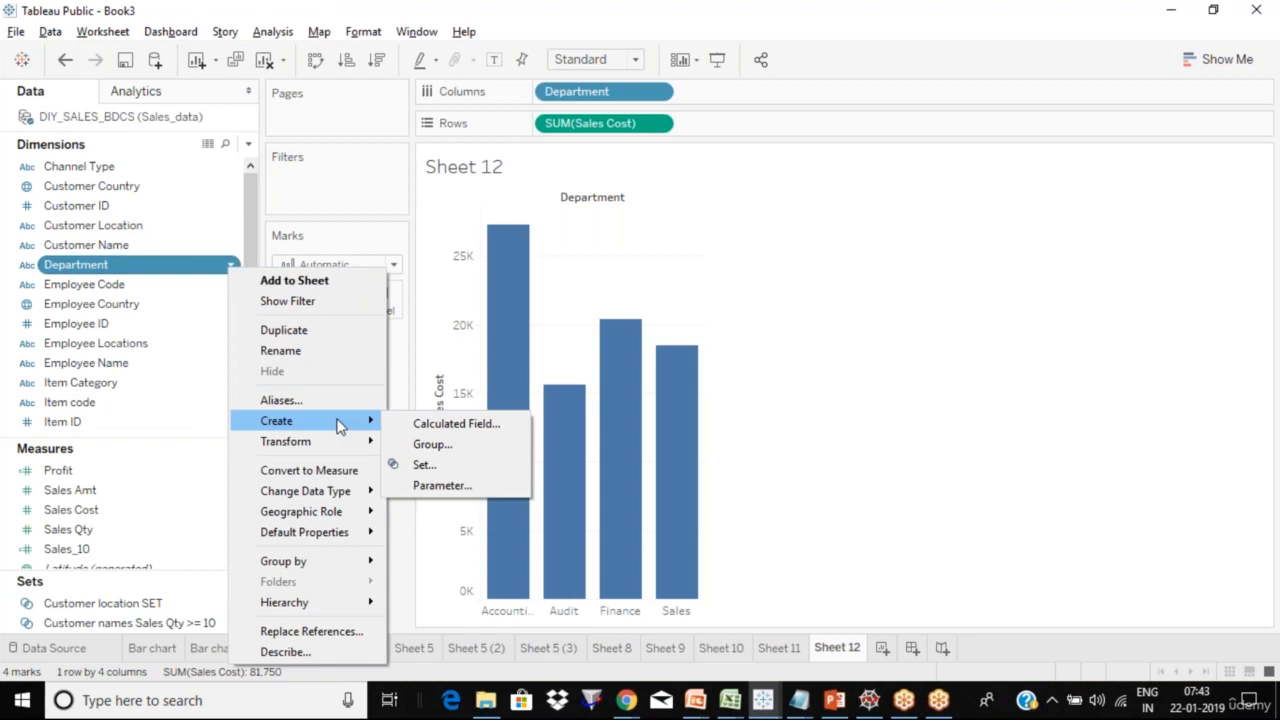
click(437, 486)
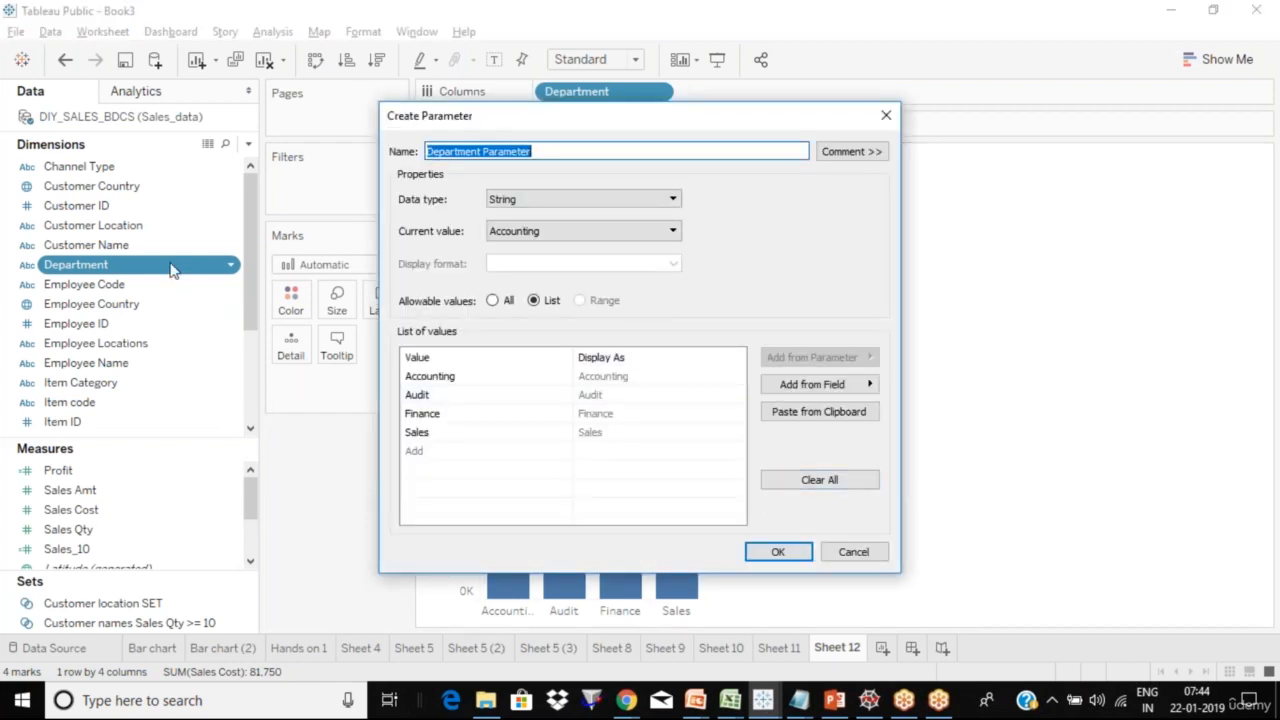
click(455, 155)
double_click(455, 155)
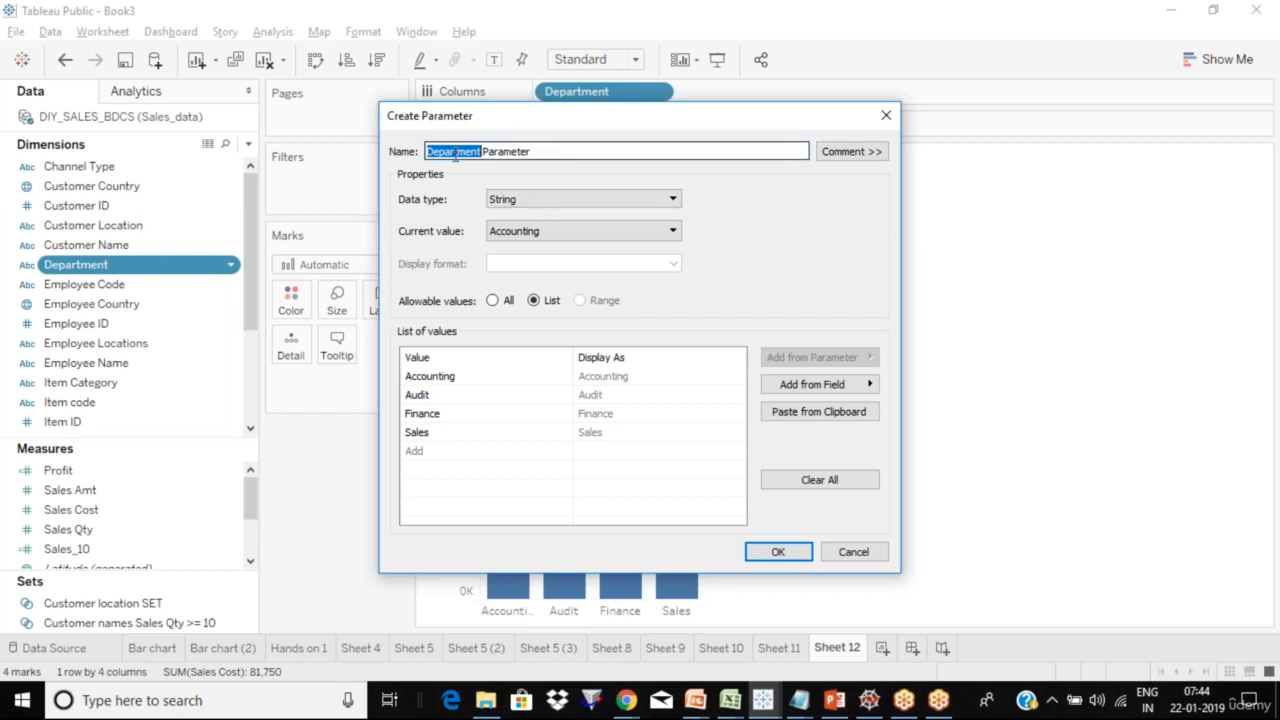
click(540, 152)
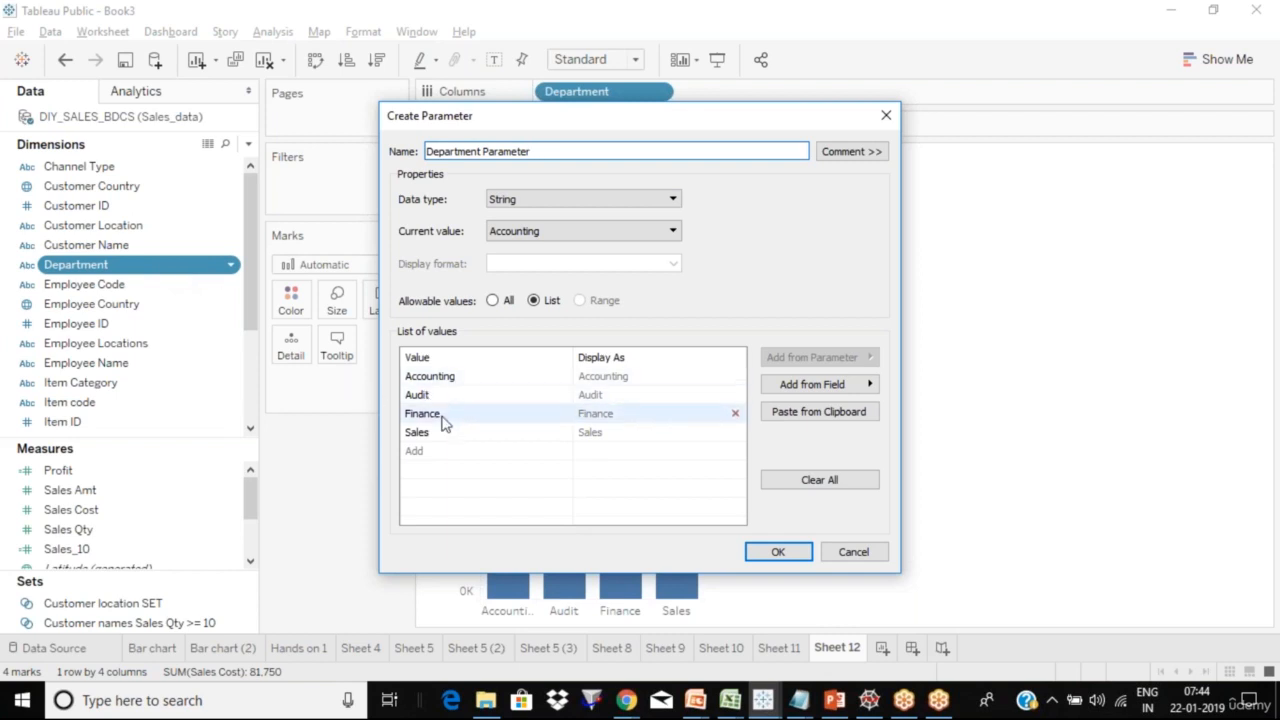
click(820, 483)
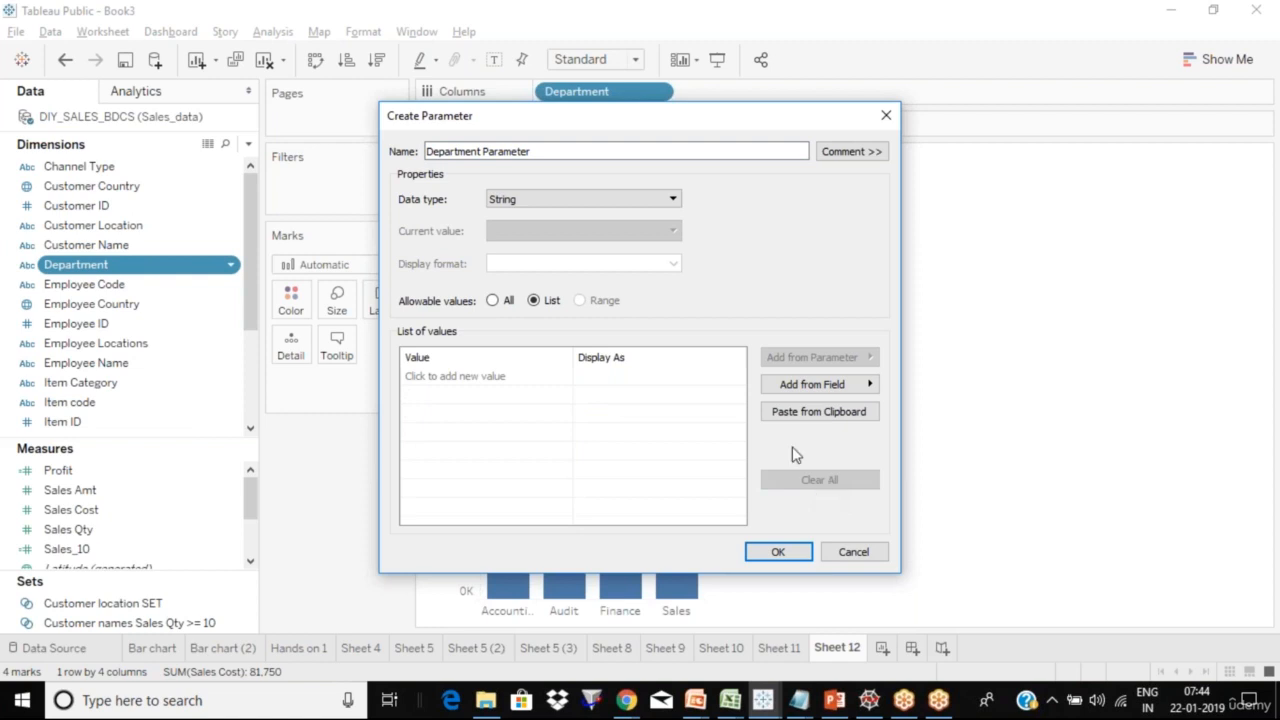
Step: Name the parameter Pick Columns
click(566, 150)
key(BackSpace)
key(BackSpace)
key(BackSpace)
key(BackSpace)
key(BackSpace)
key(BackSpace)
key(BackSpace)
key(BackSpace)
key(BackSpace)
key(BackSpace)
key(BackSpace)
key(BackSpace)
key(BackSpace)
key(BackSpace)
key(BackSpace)
key(BackSpace)
key(BackSpace)
key(BackSpace)
key(BackSpace)
key(BackSpace)
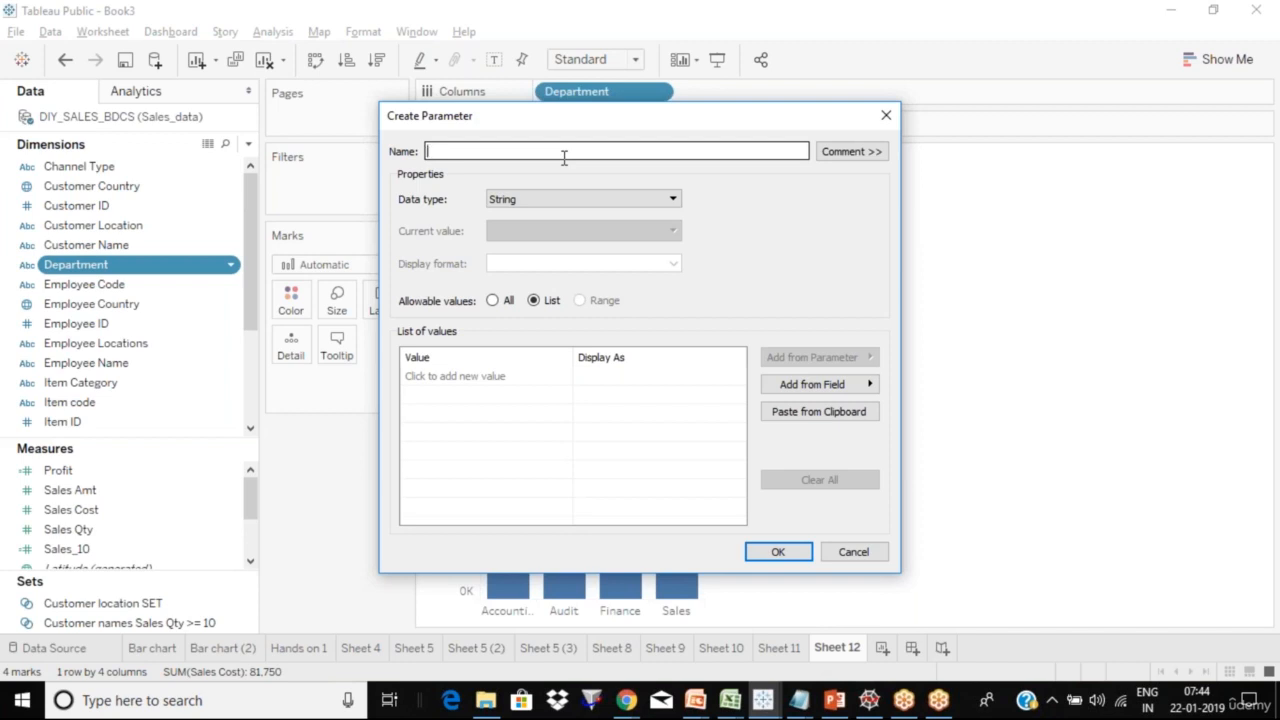
text(Pick Columns)
Step: Add Department, Item Category and Type as the parameter's list values and create the parameter
click(463, 382)
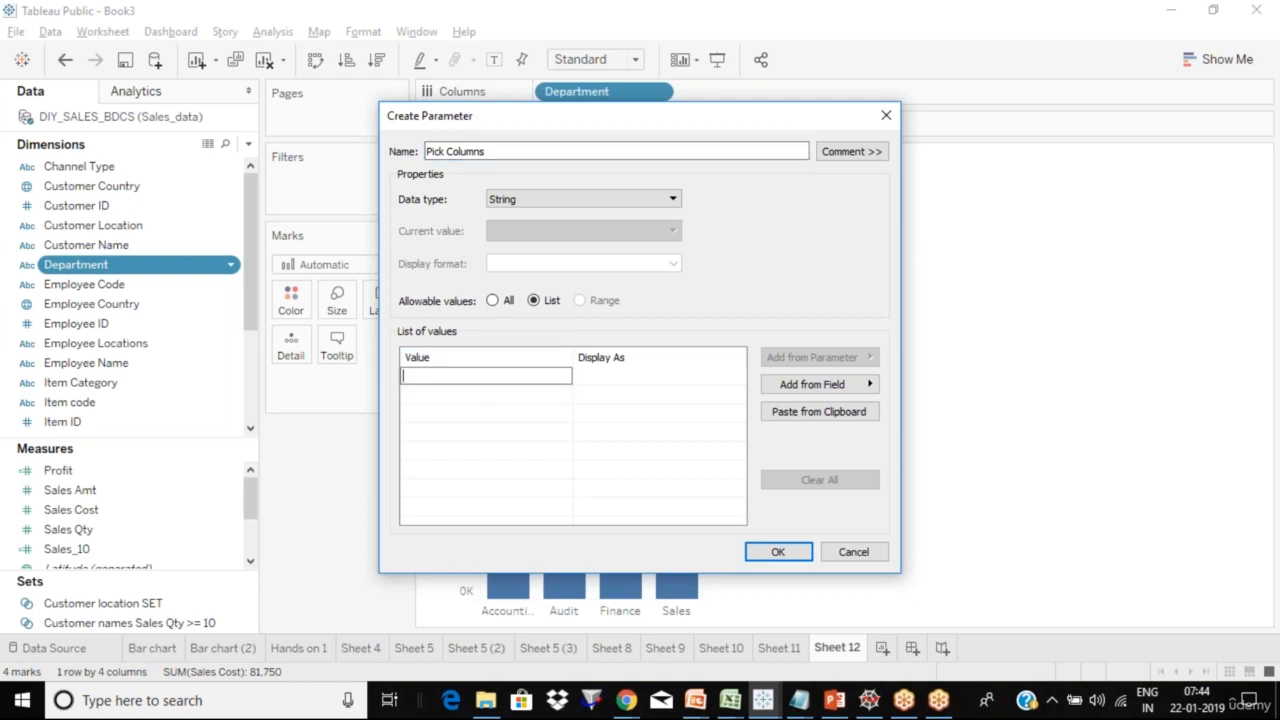
text(Department)
key(Return)
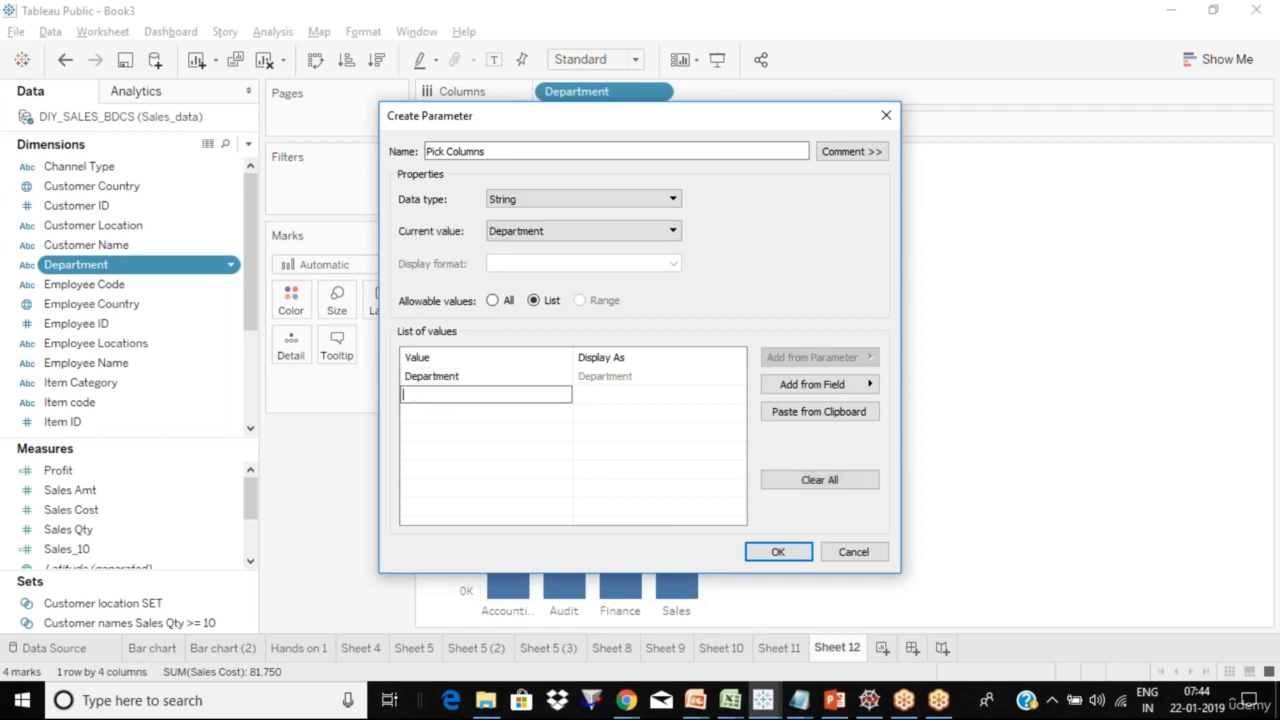
text(Item Category)
key(Return)
text(Ch)
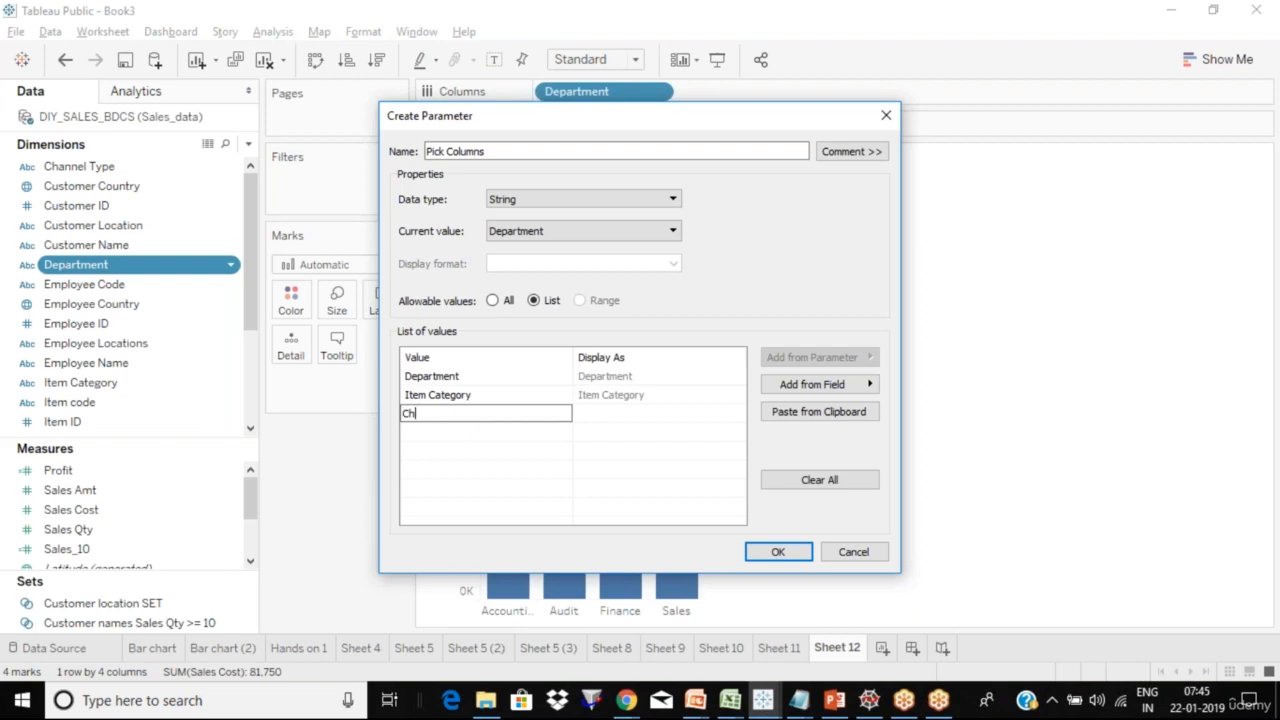
text(ANNEL tYPE)
key(BackSpace)
key(BackSpace)
key(BackSpace)
key(BackSpace)
key(BackSpace)
key(BackSpace)
key(BackSpace)
key(BackSpace)
key(BackSpace)
key(BackSpace)
key(BackSpace)
key(BackSpace)
text(Type)
click(442, 377)
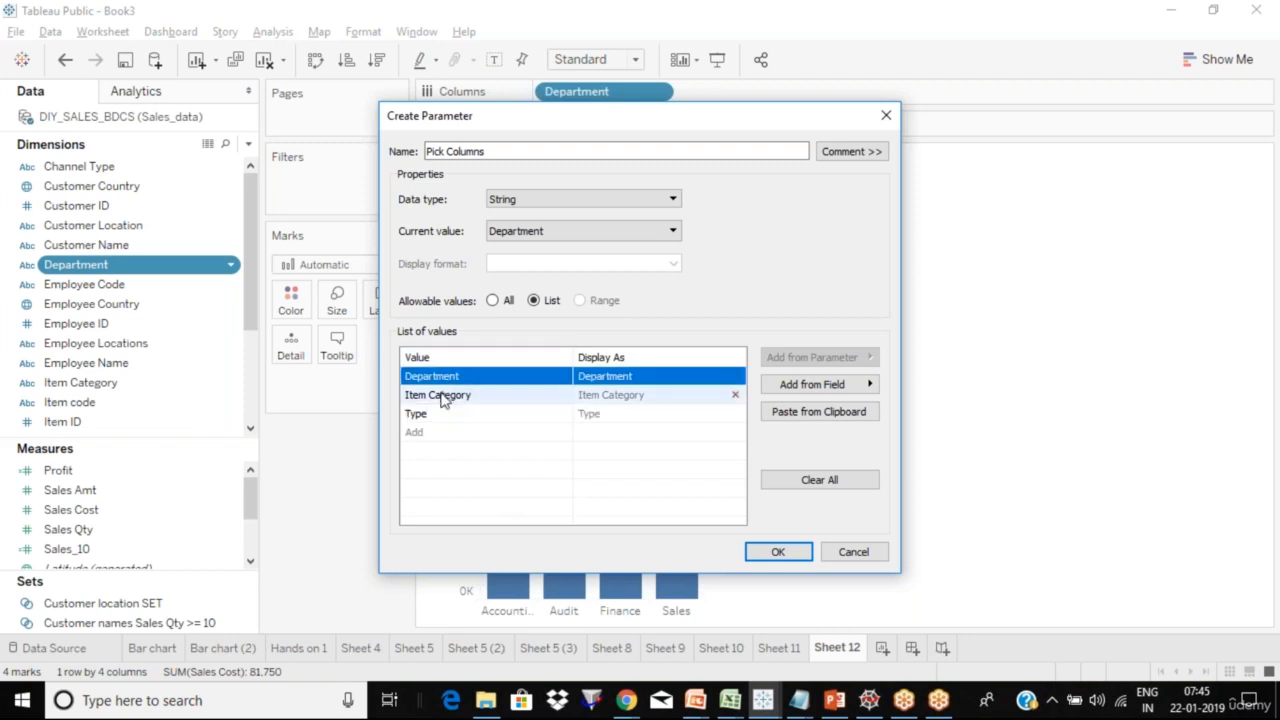
click(443, 397)
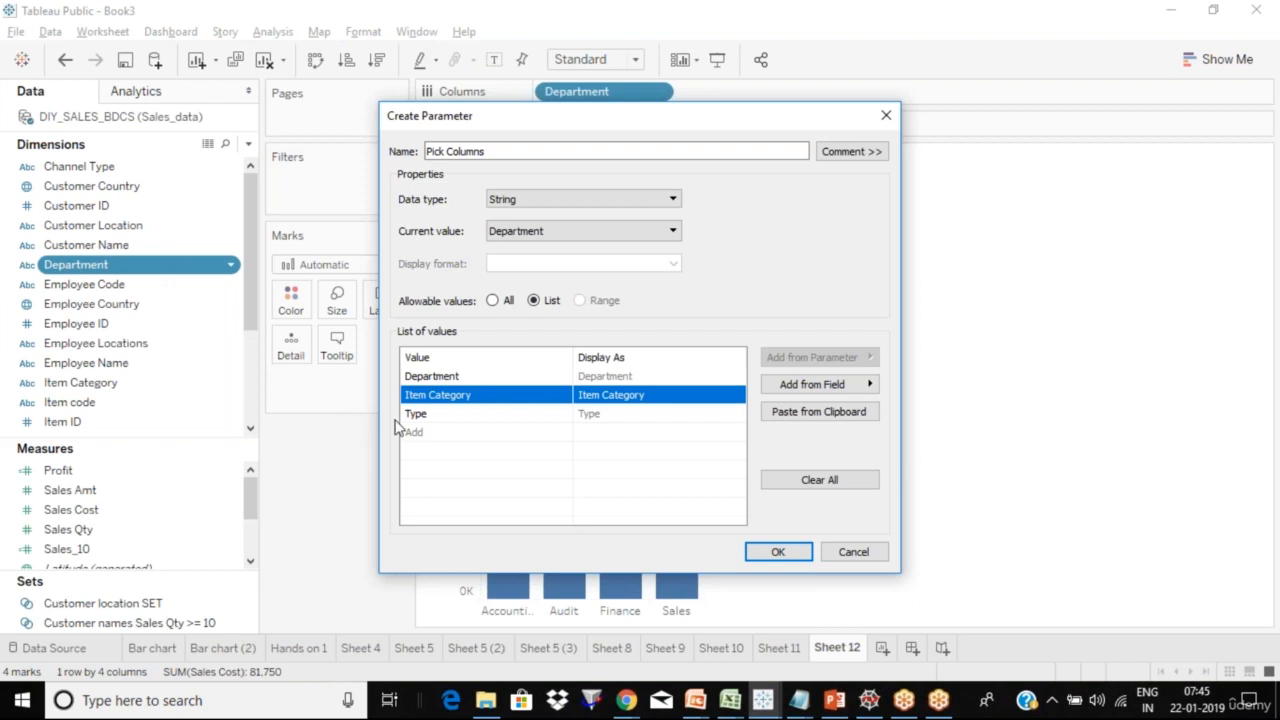
click(442, 414)
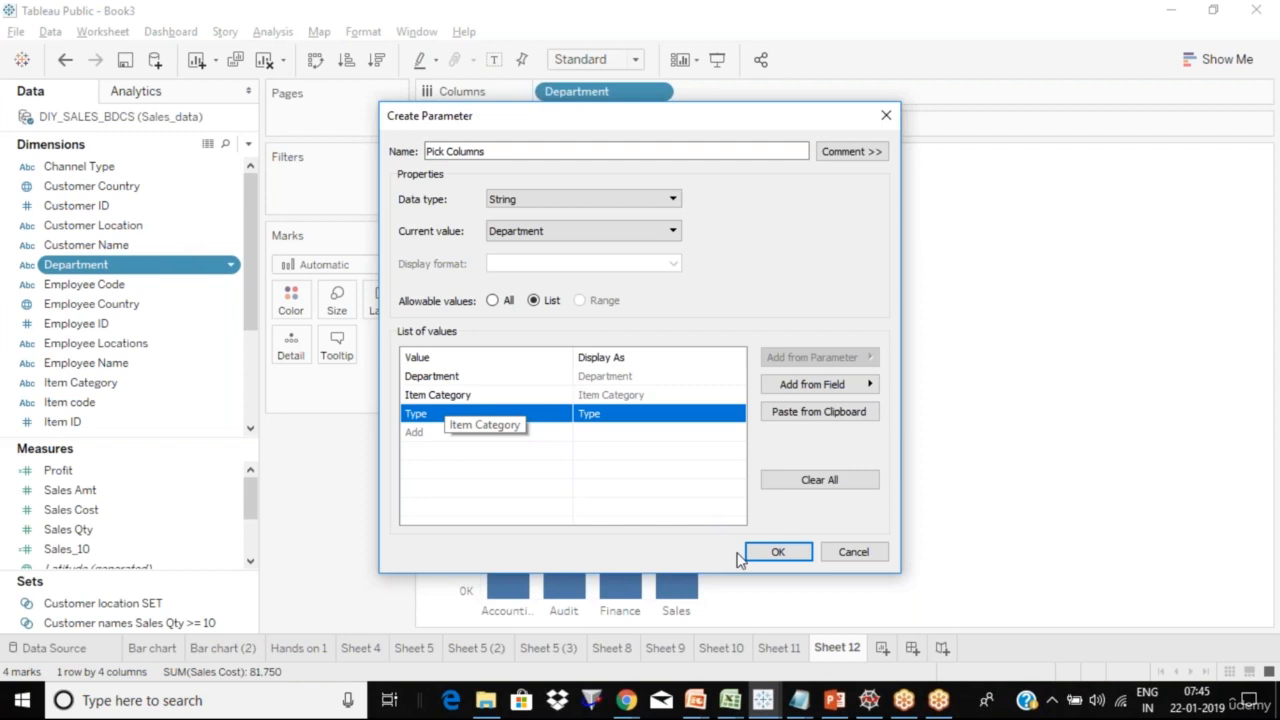
click(780, 555)
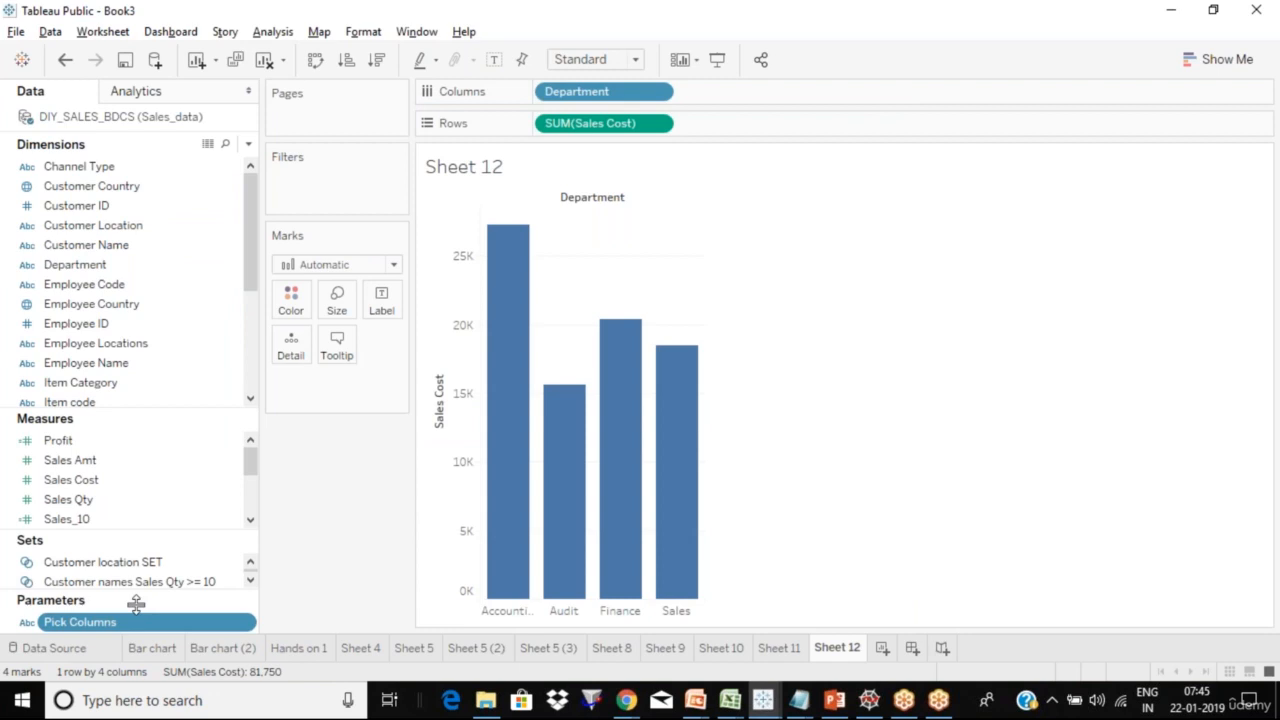
Step: Show the Pick Columns parameter control on the sheet and look through its choices
click(249, 623)
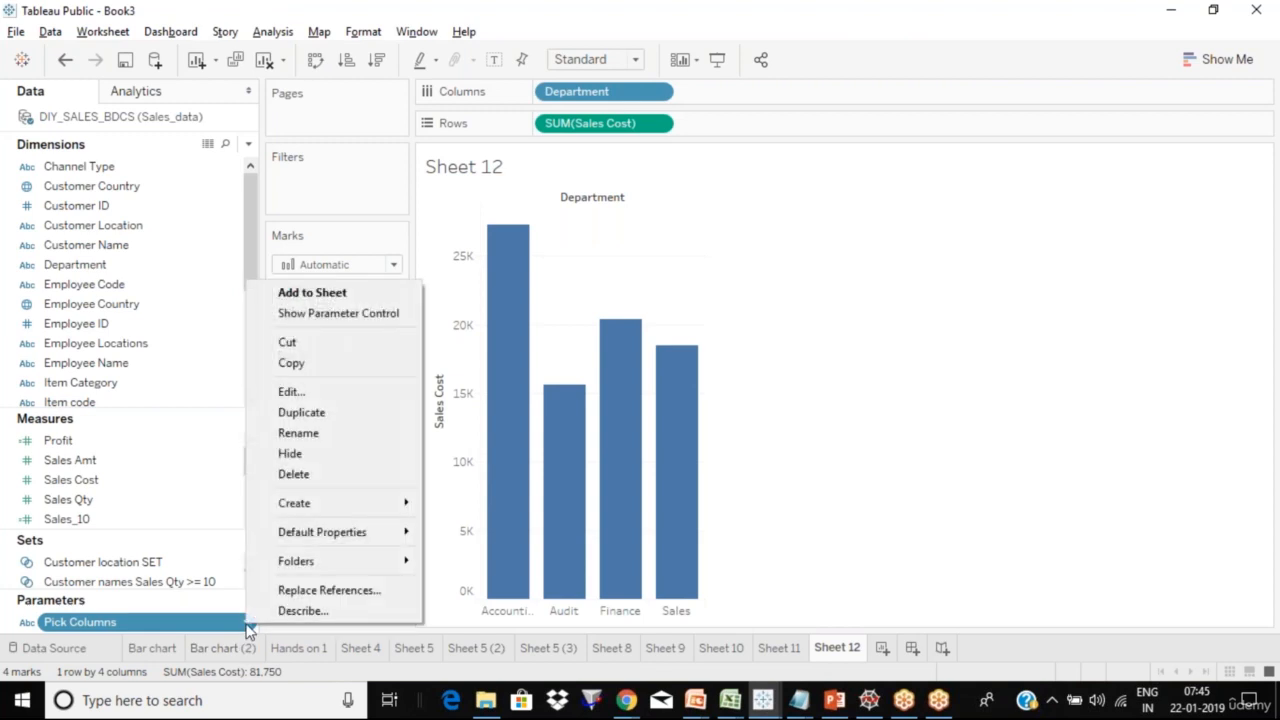
click(343, 322)
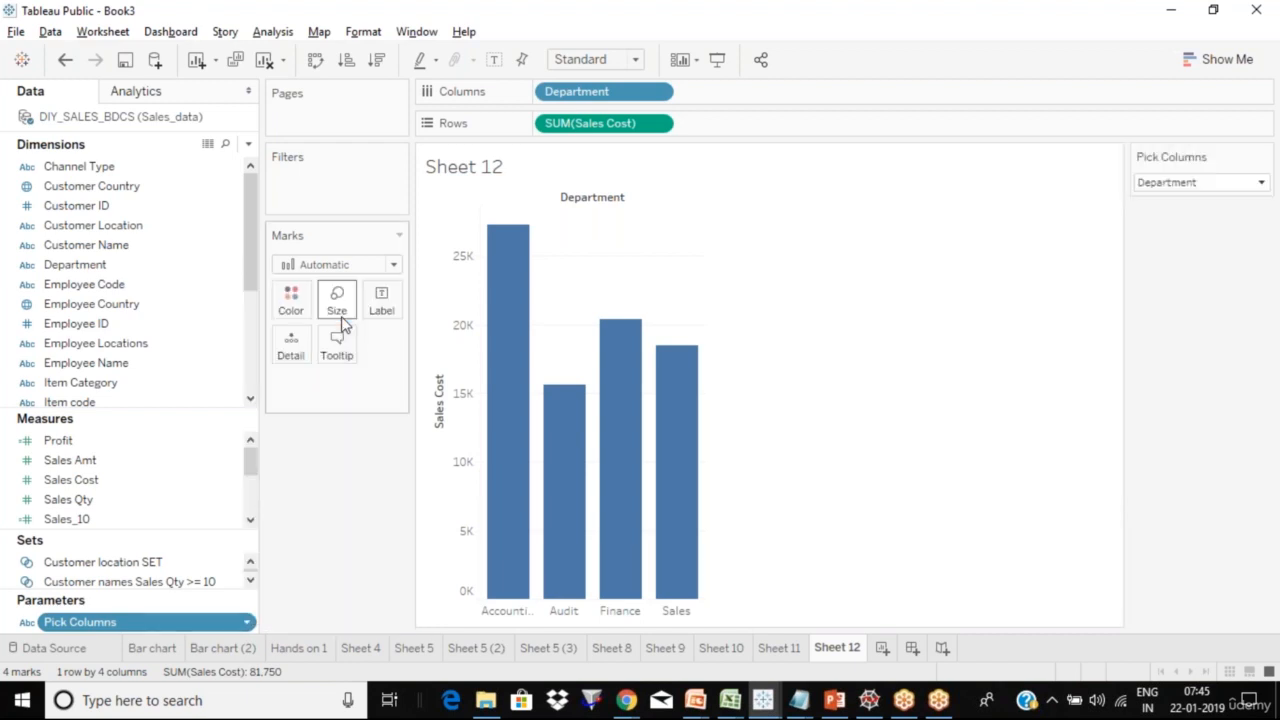
click(1224, 190)
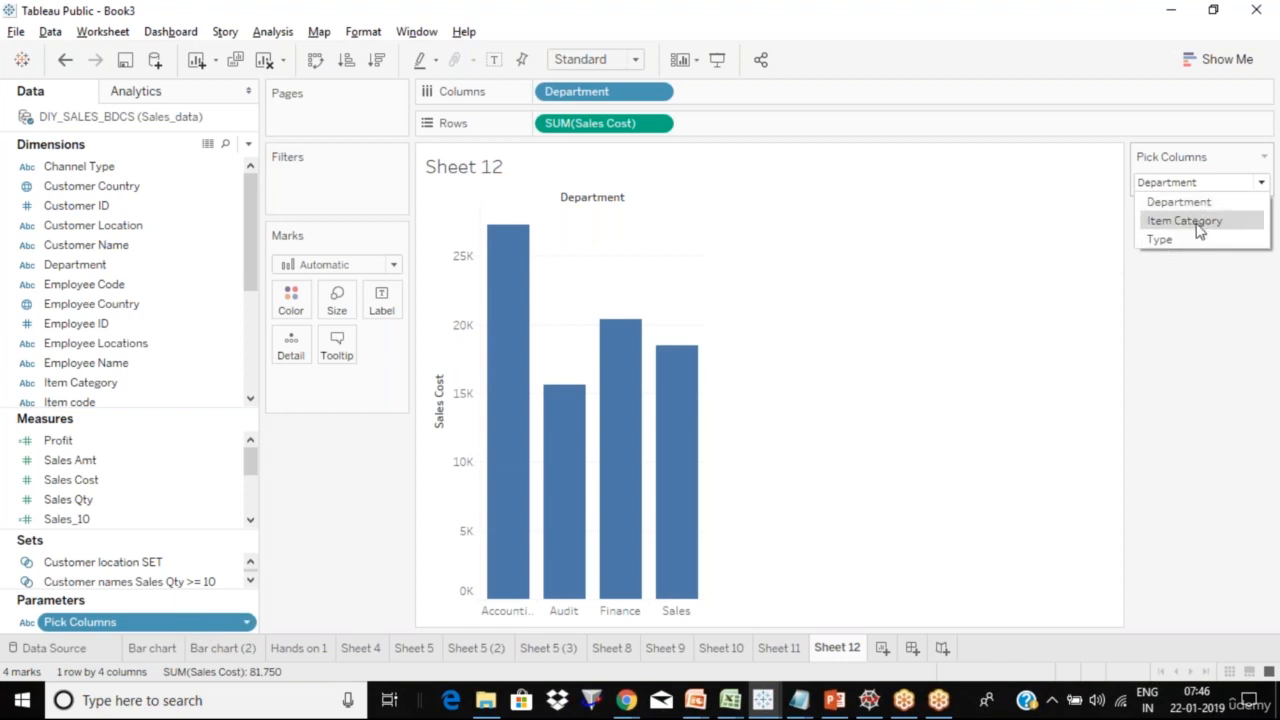
click(1189, 281)
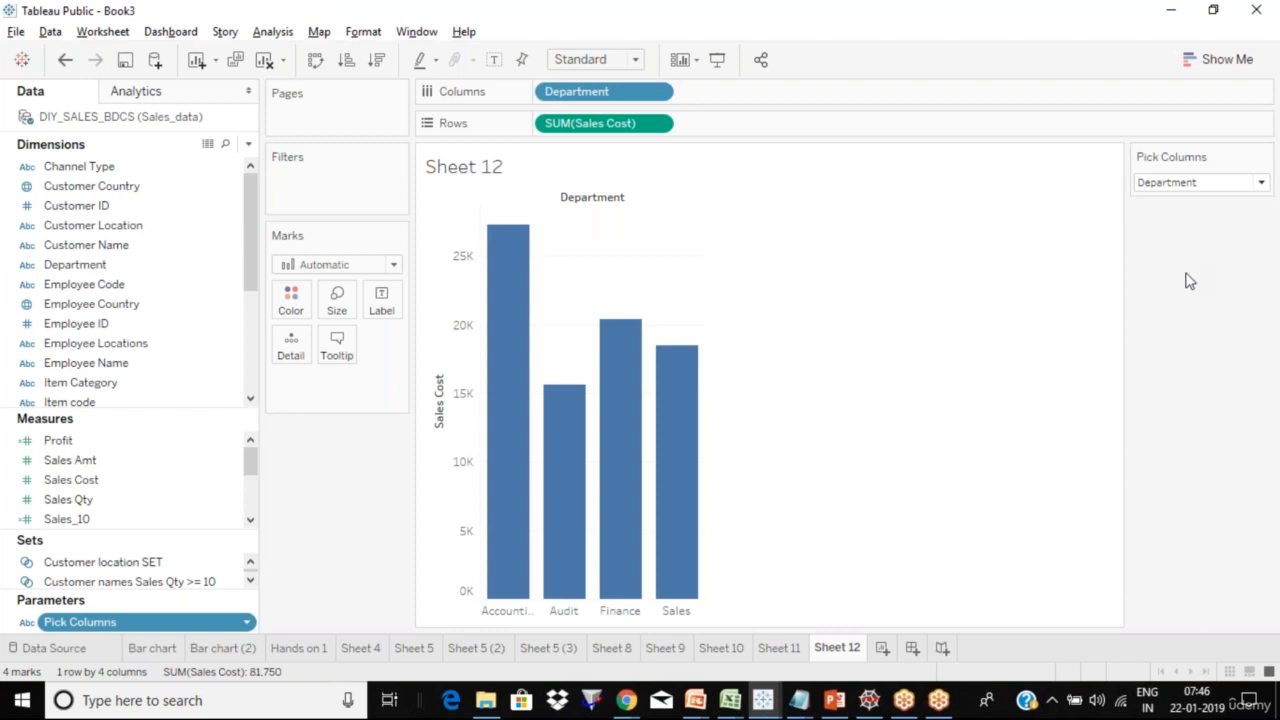
Step: Try the Pick Columns control against the chart, choosing Item Category and finally Type
click(1232, 185)
click(1201, 227)
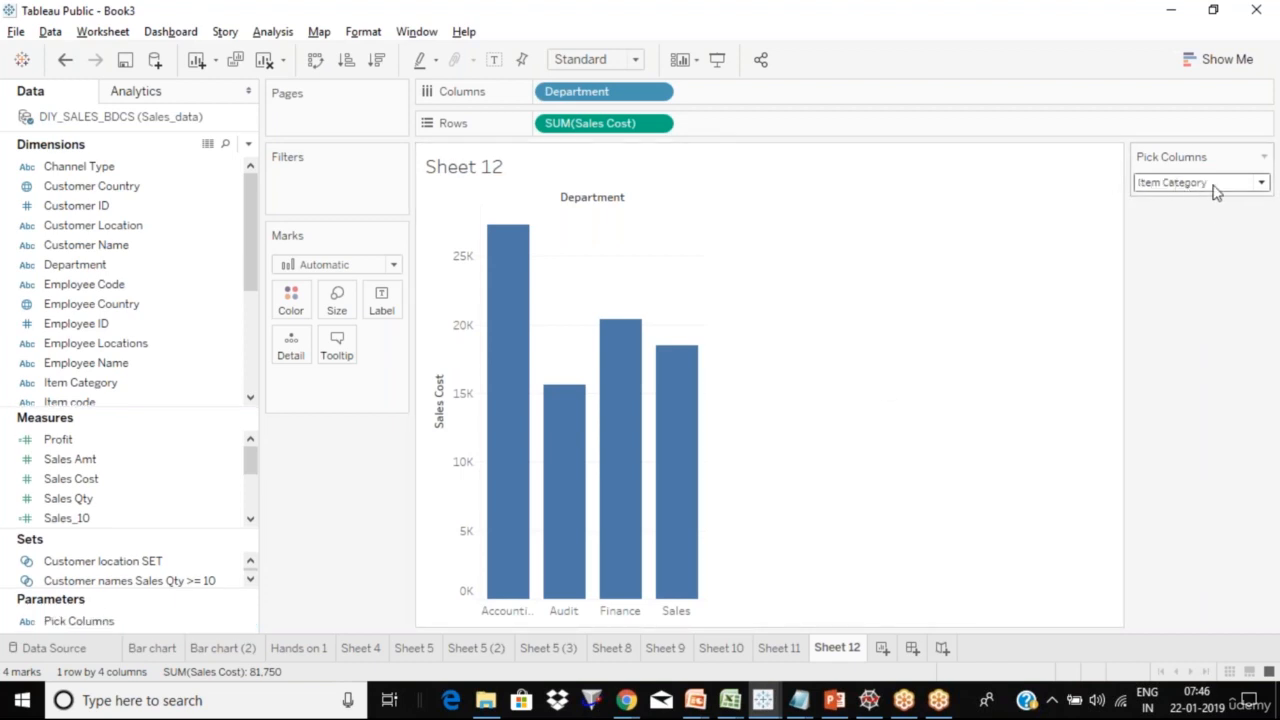
click(1220, 190)
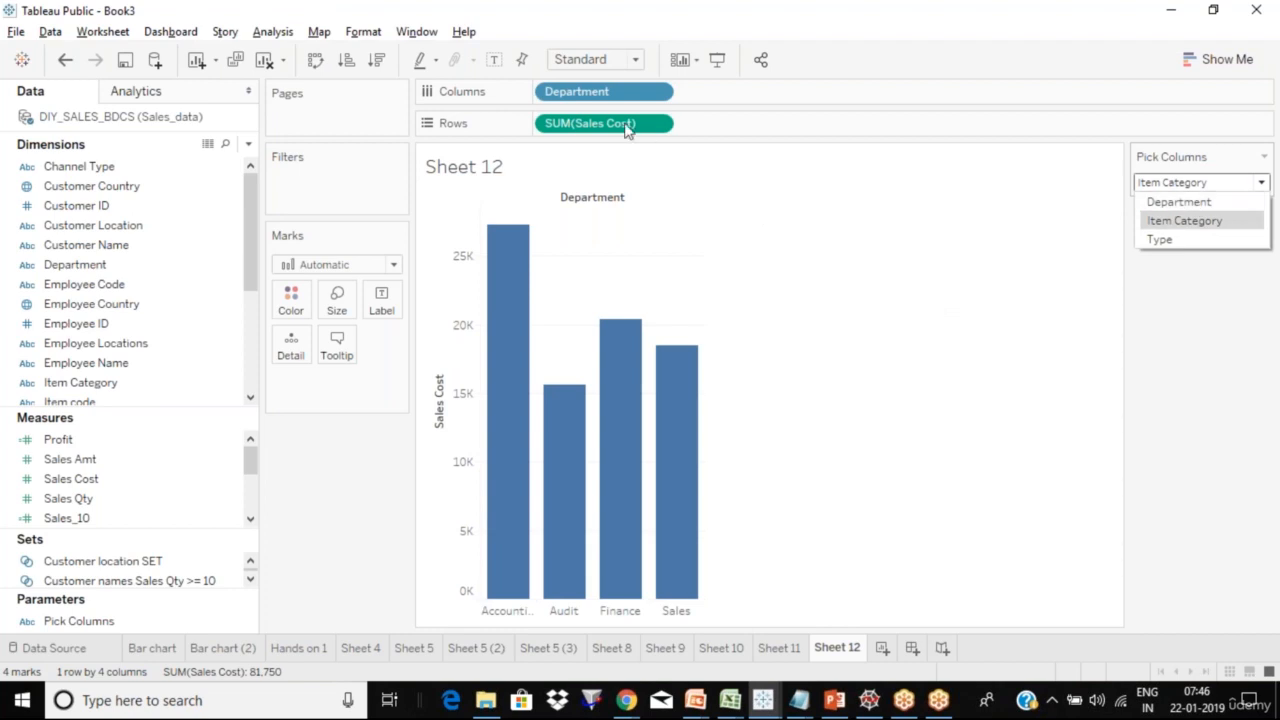
click(706, 214)
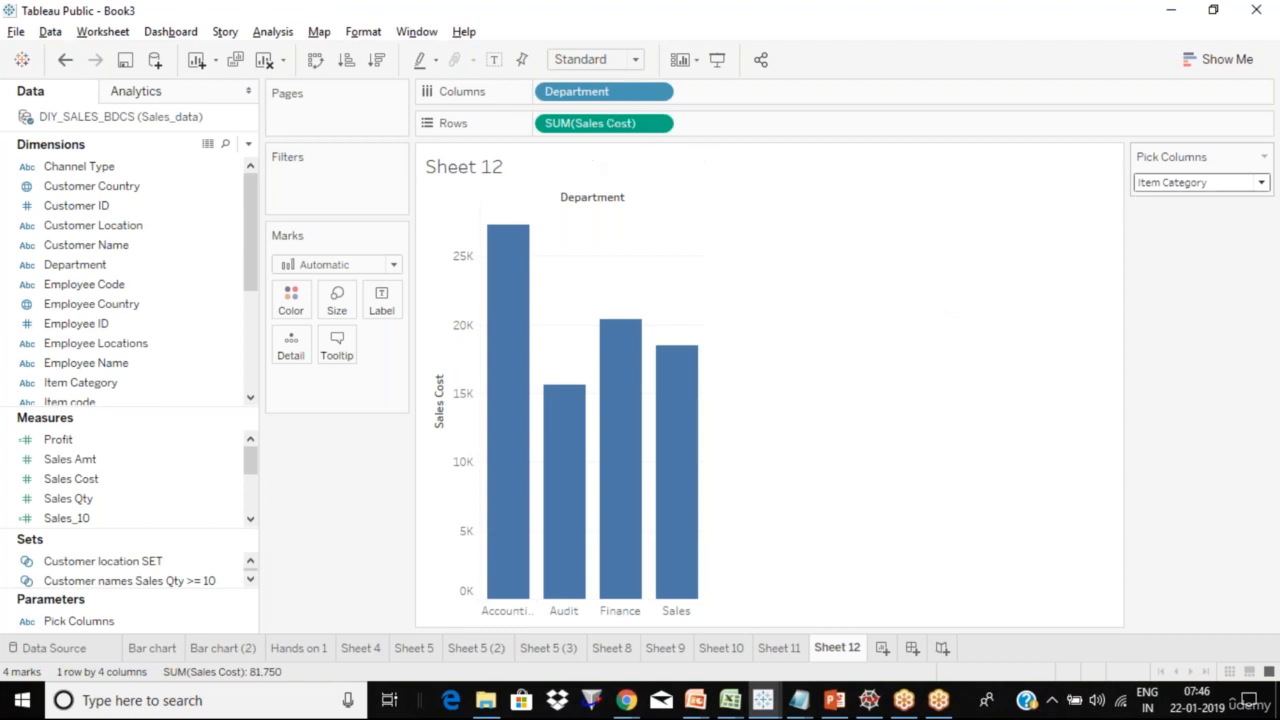
click(1224, 193)
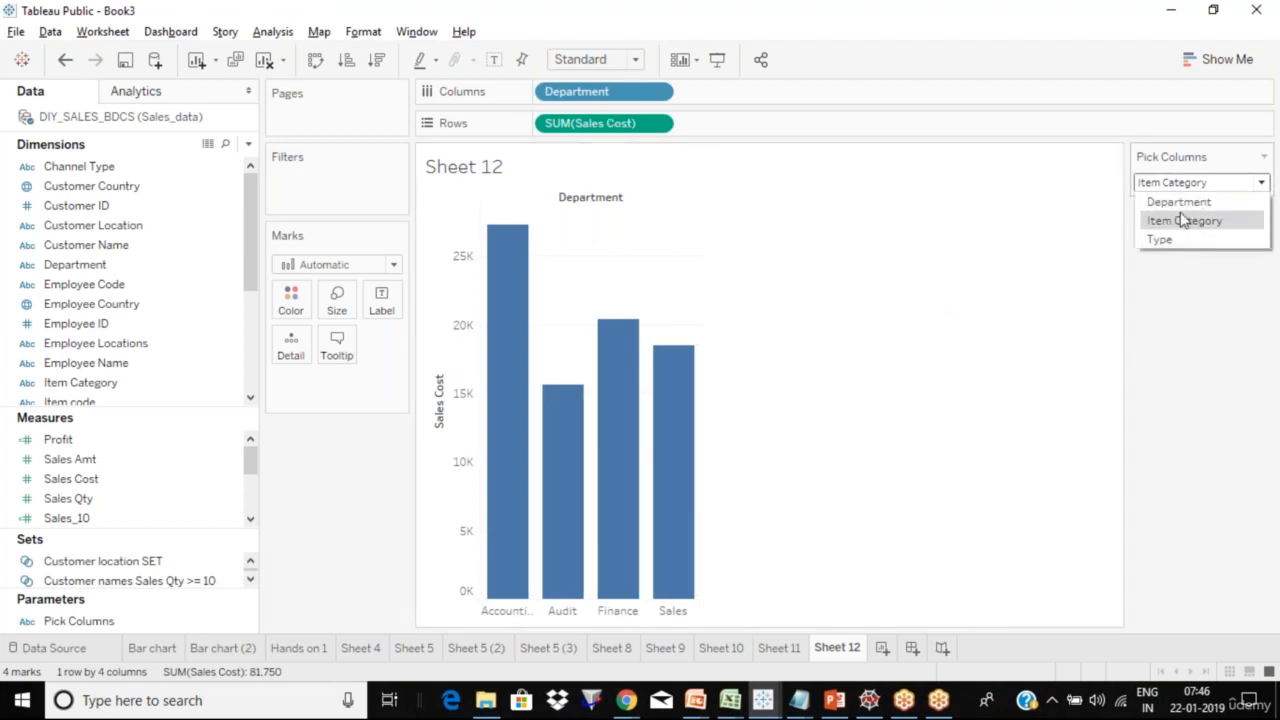
click(1189, 223)
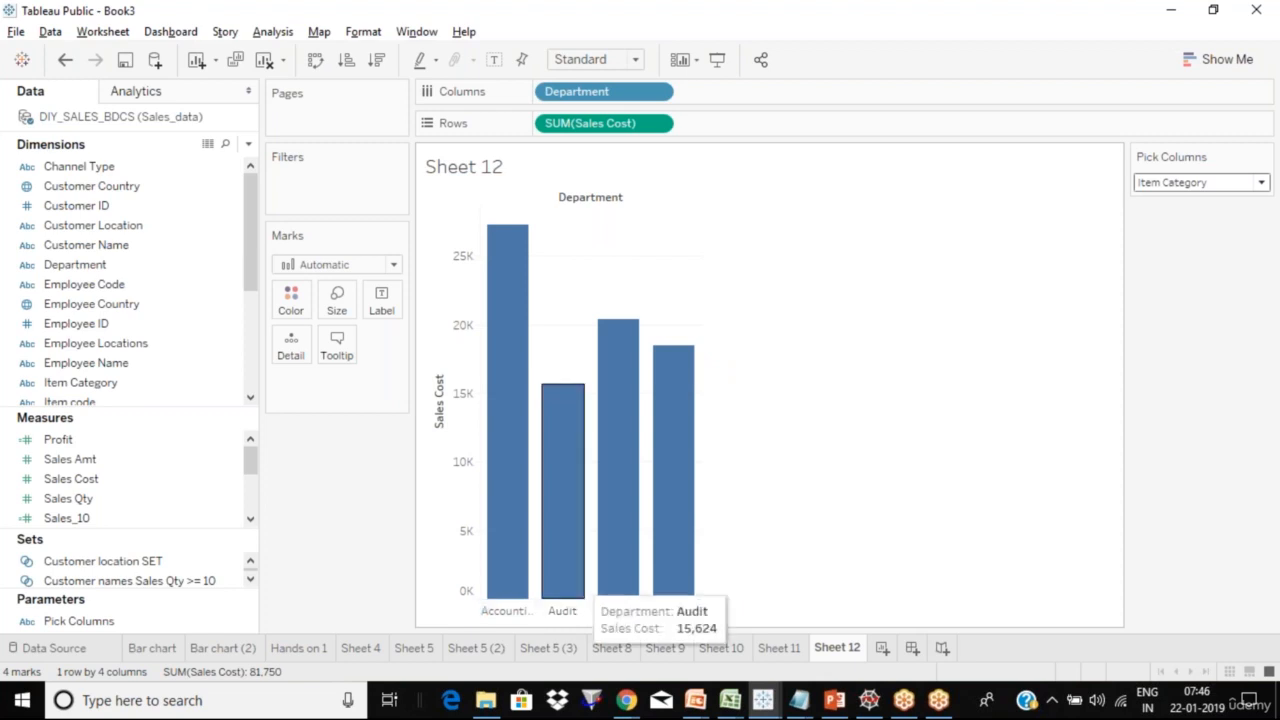
click(1182, 187)
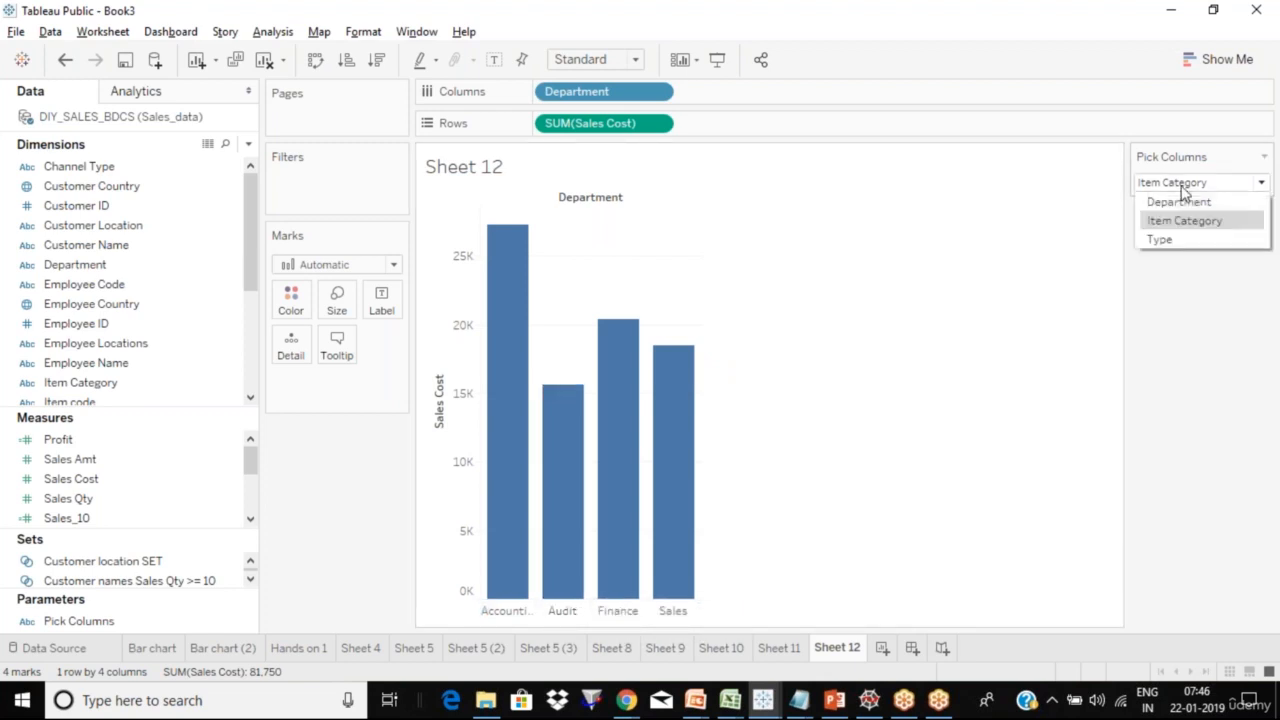
click(1160, 239)
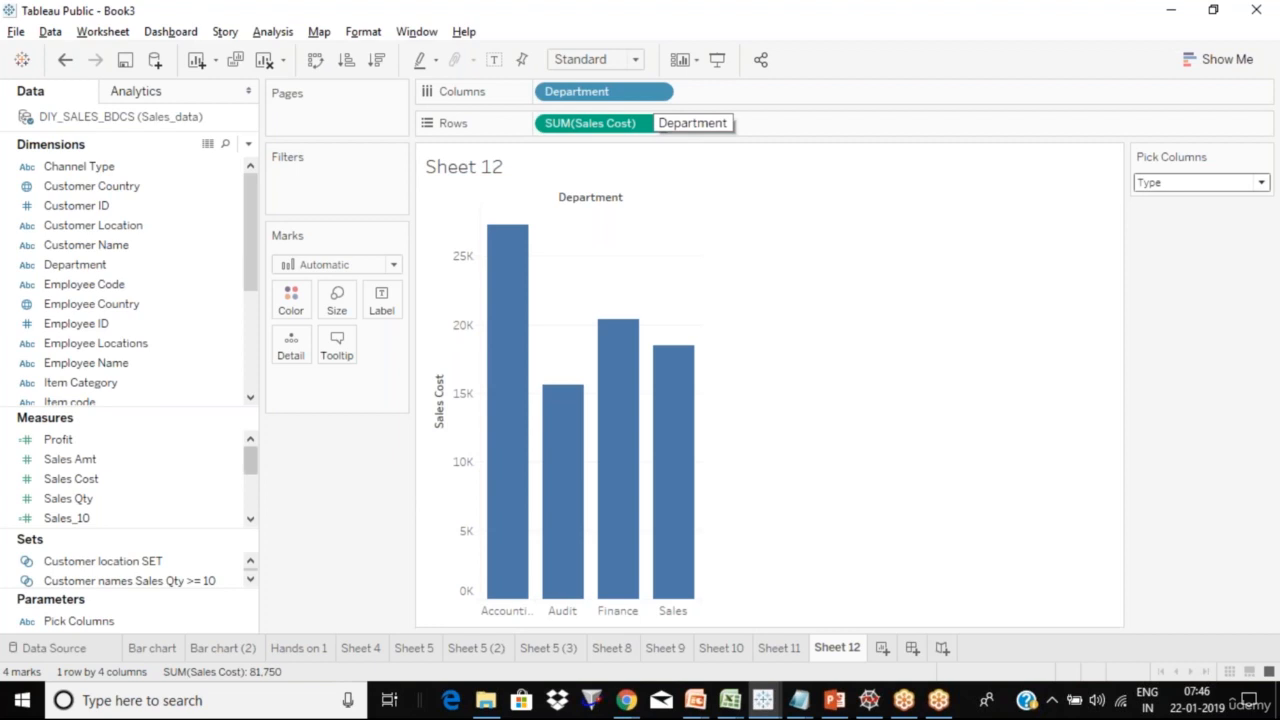
click(141, 623)
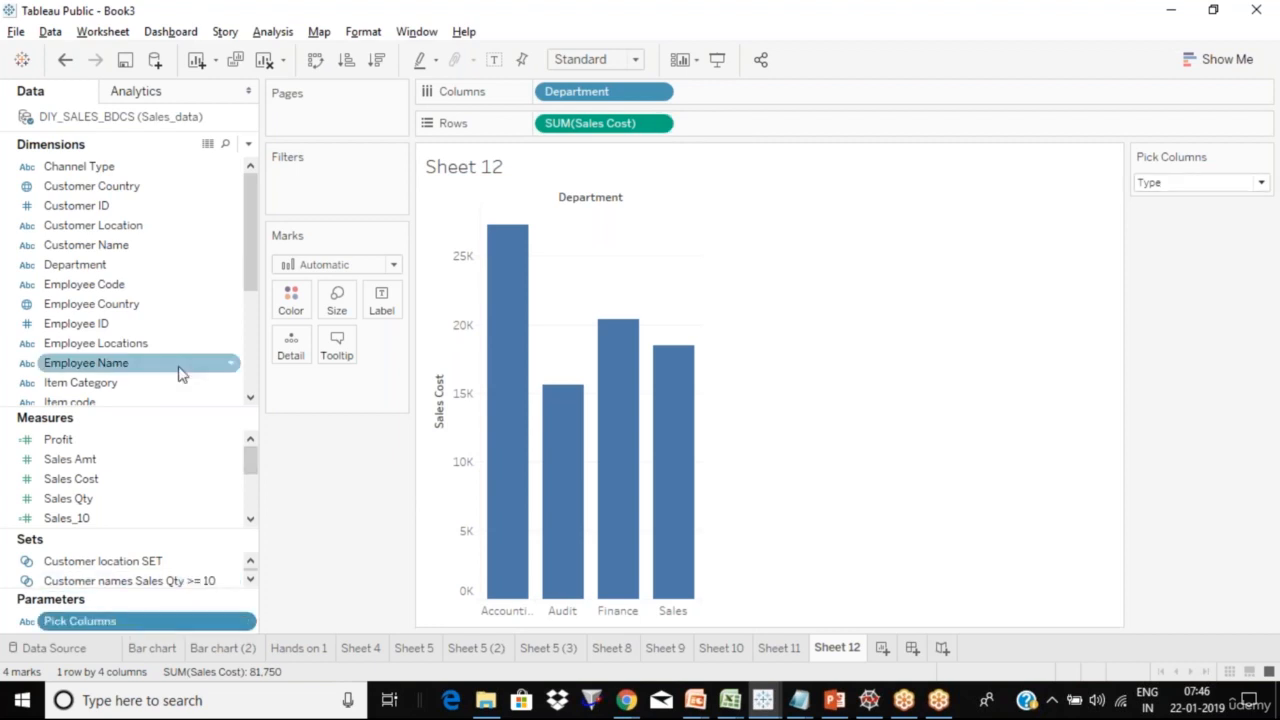
click(151, 582)
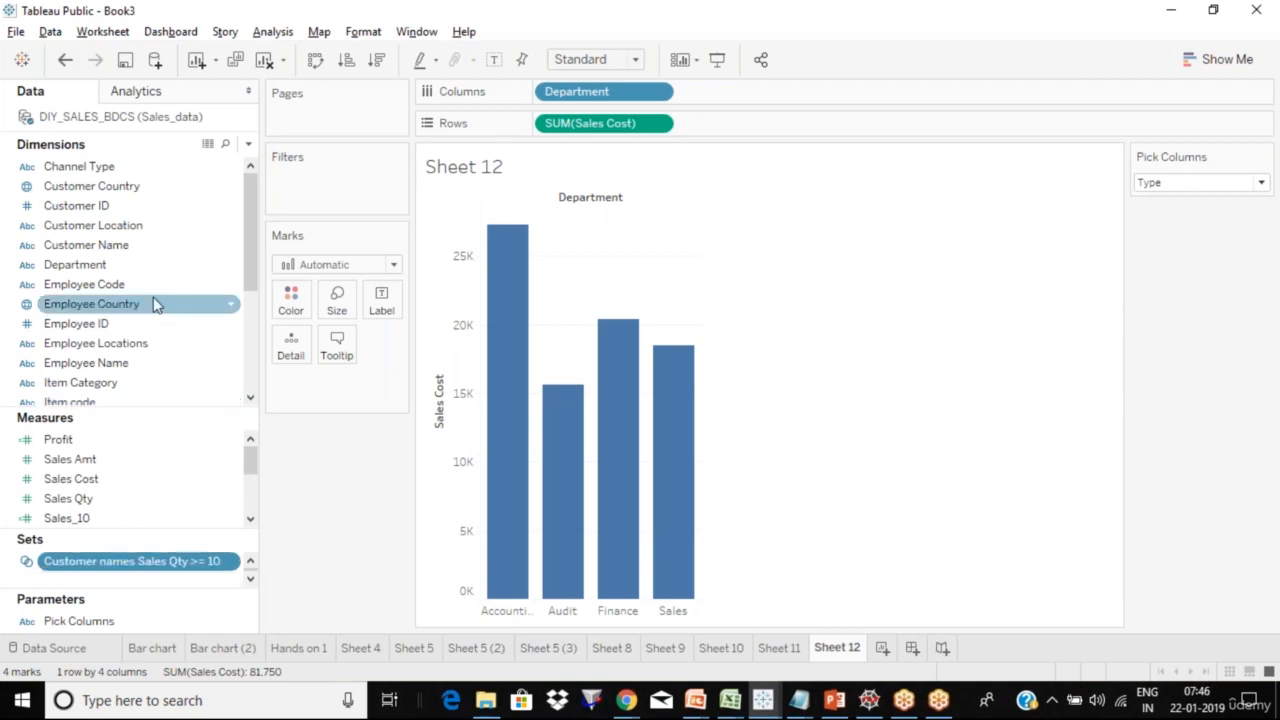
click(140, 622)
Step: Create a calculated field named Show columns and begin its formula with if
click(276, 33)
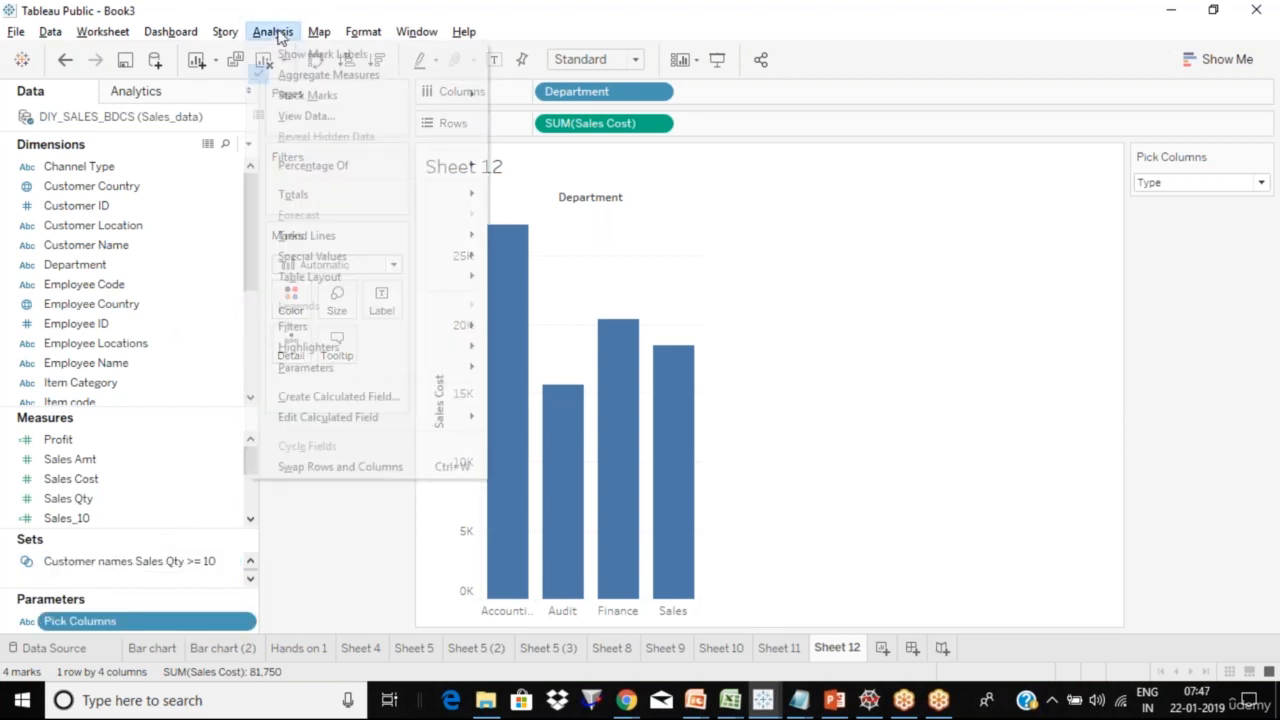
click(384, 396)
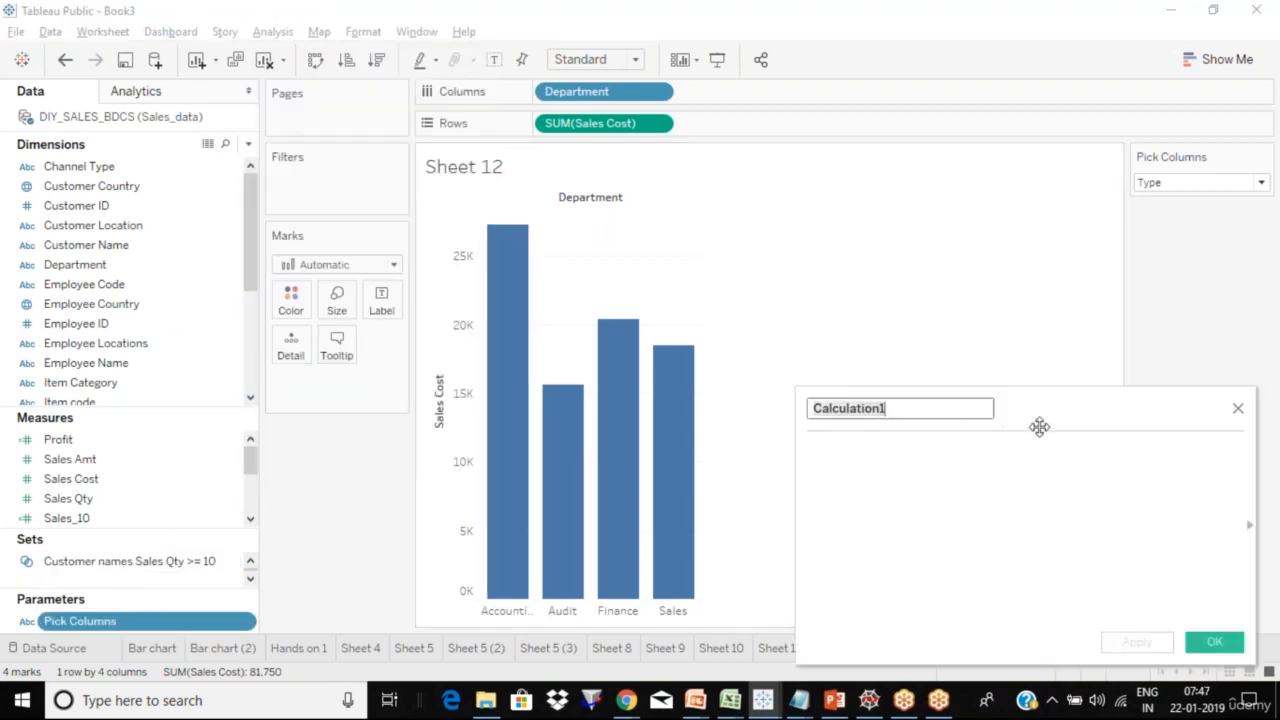
drag(1077, 420, 745, 243)
text(S)
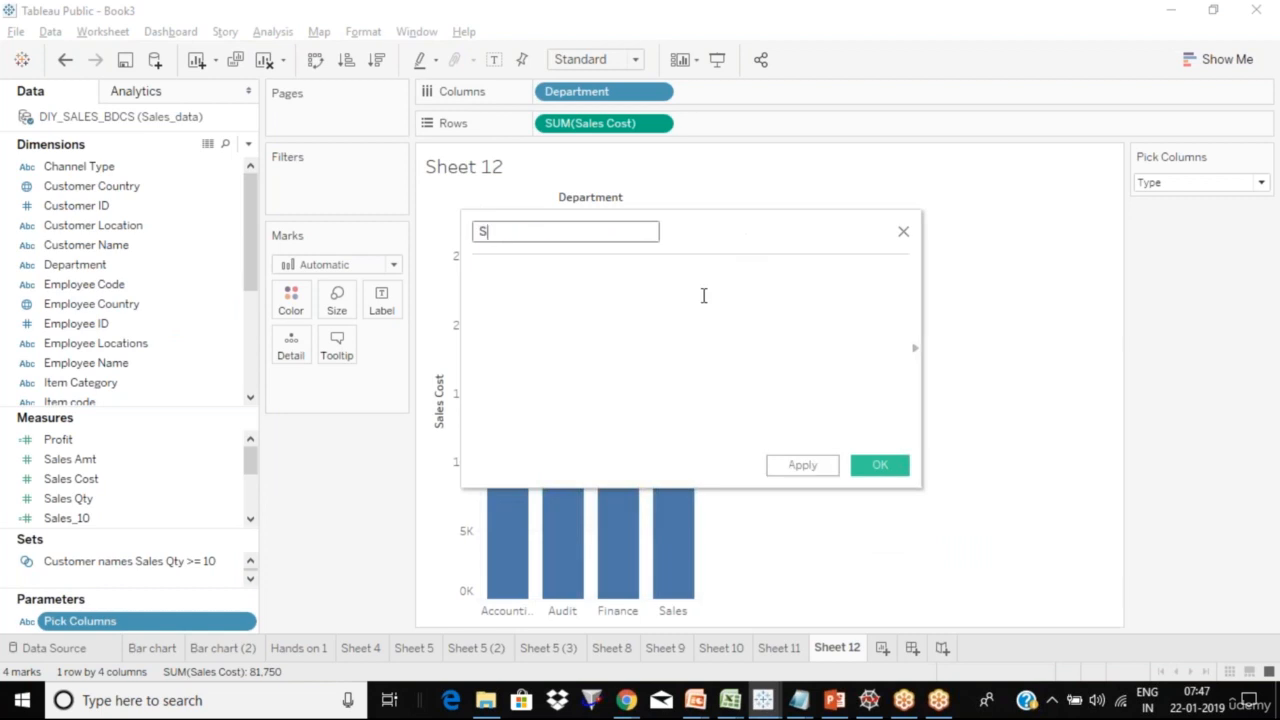
text(how columns)
click(703, 295)
text(if)
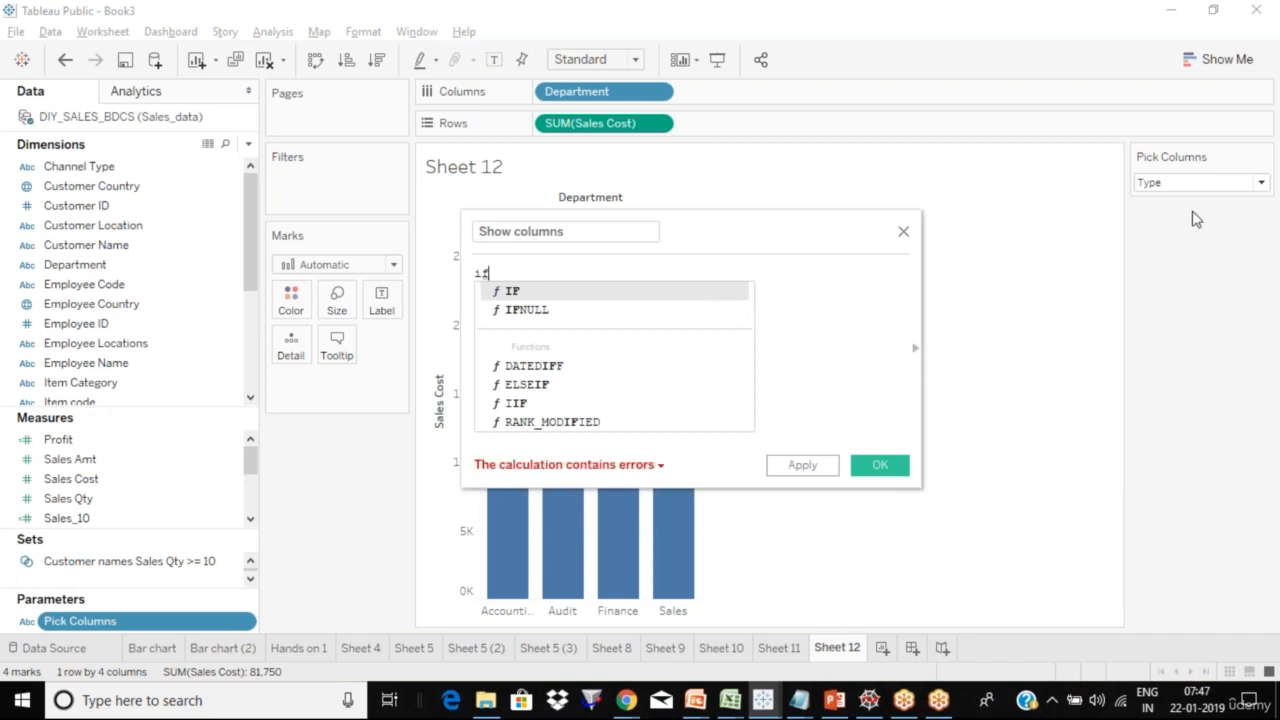
Step: Set the Pick Columns control to Department and check its list of choices
click(1238, 185)
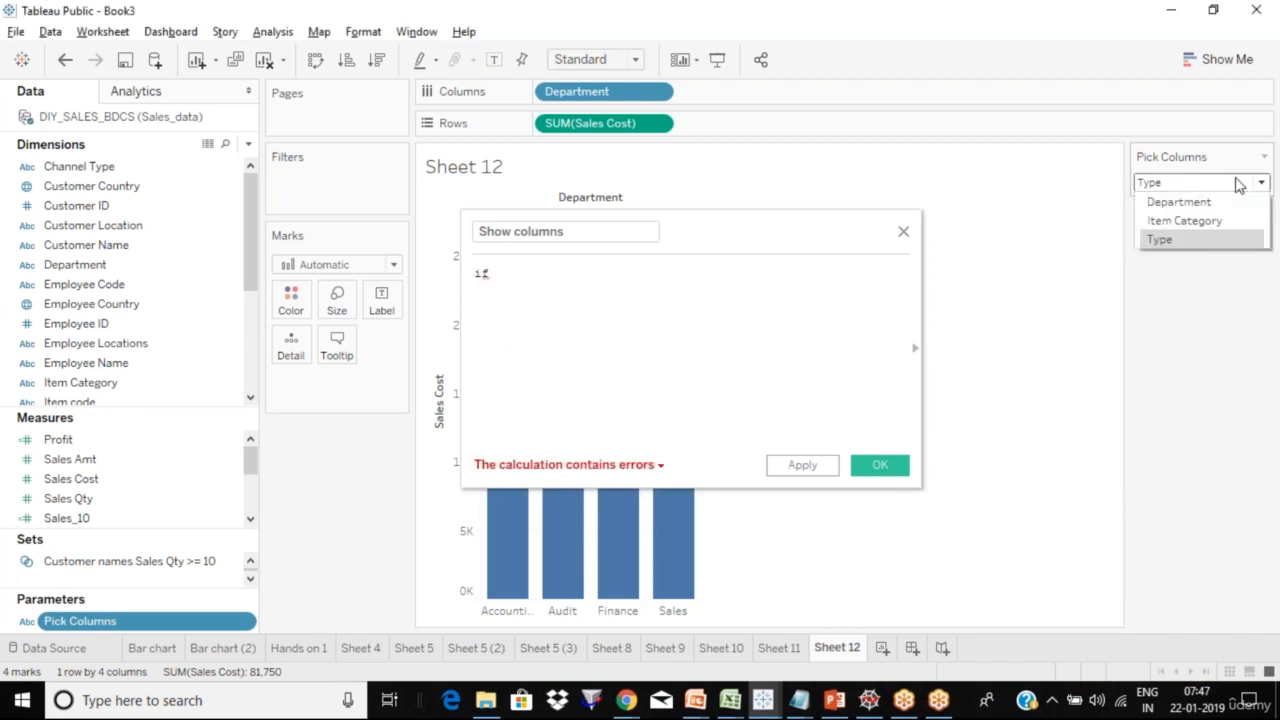
click(1189, 203)
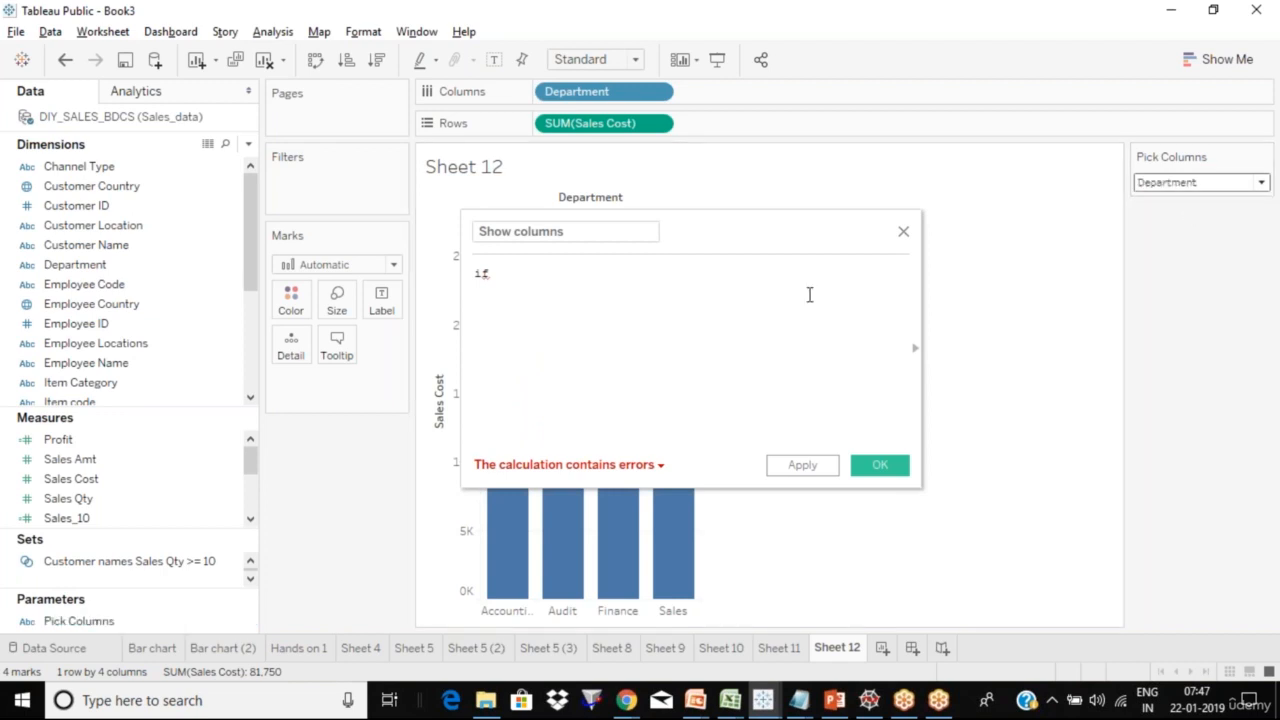
click(1198, 186)
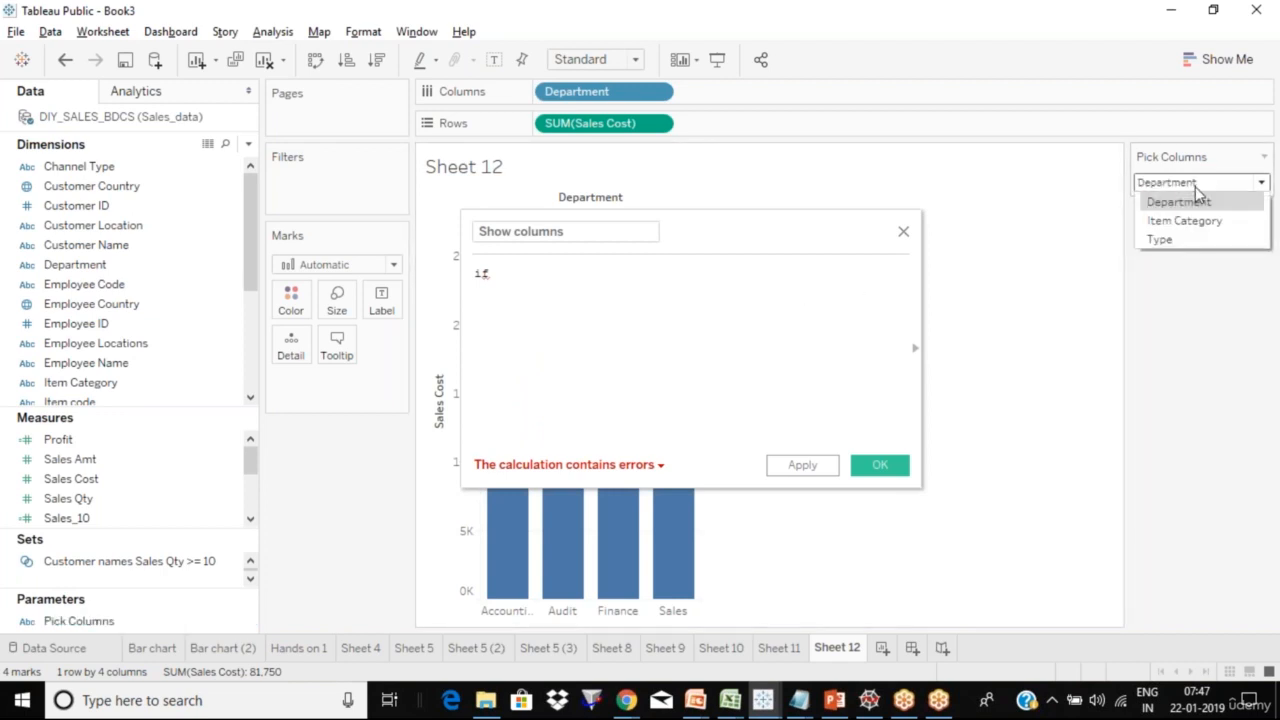
click(1190, 188)
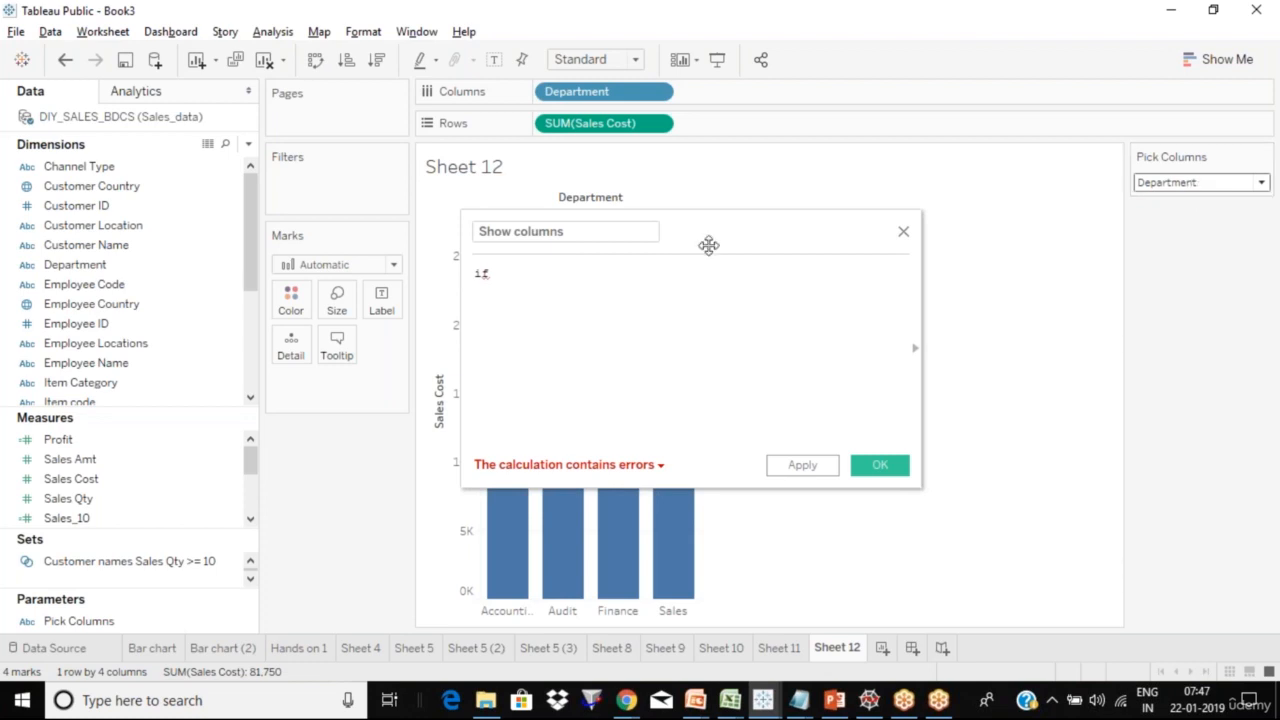
Step: Write the first condition of the Show columns formula as if [Pick Columns]="Department" then [Department]
click(602, 290)
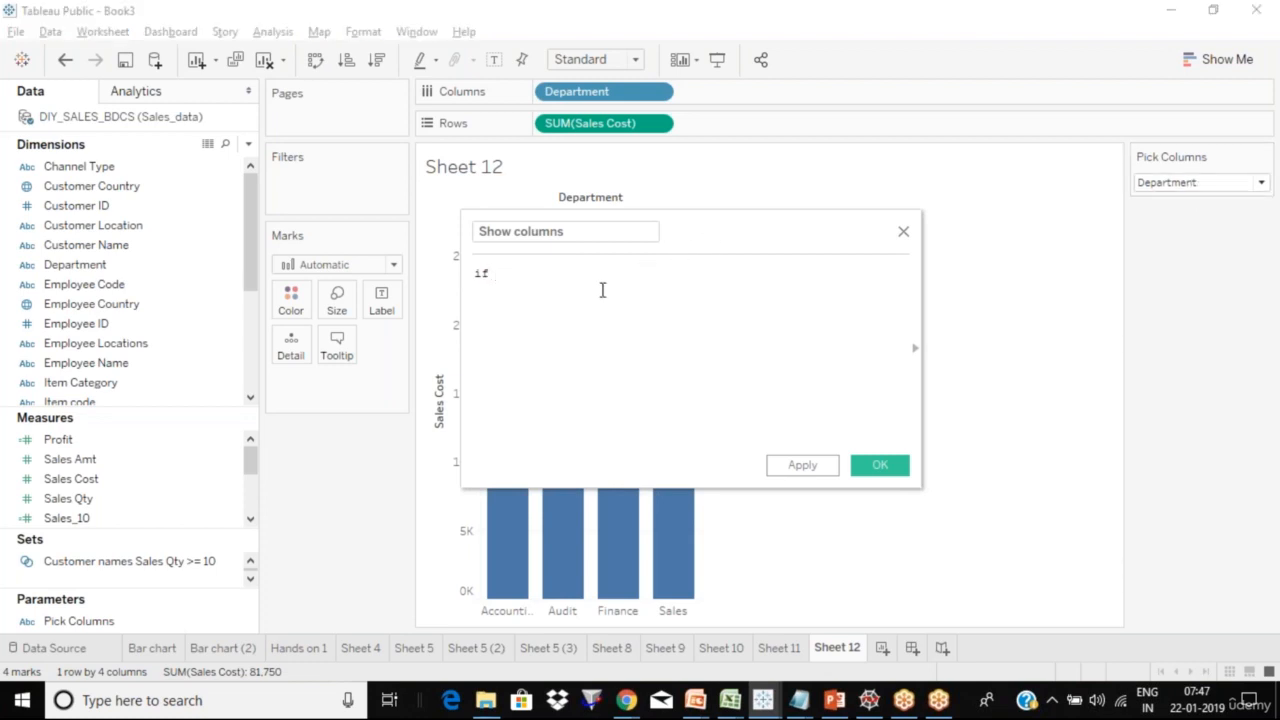
text(pi)
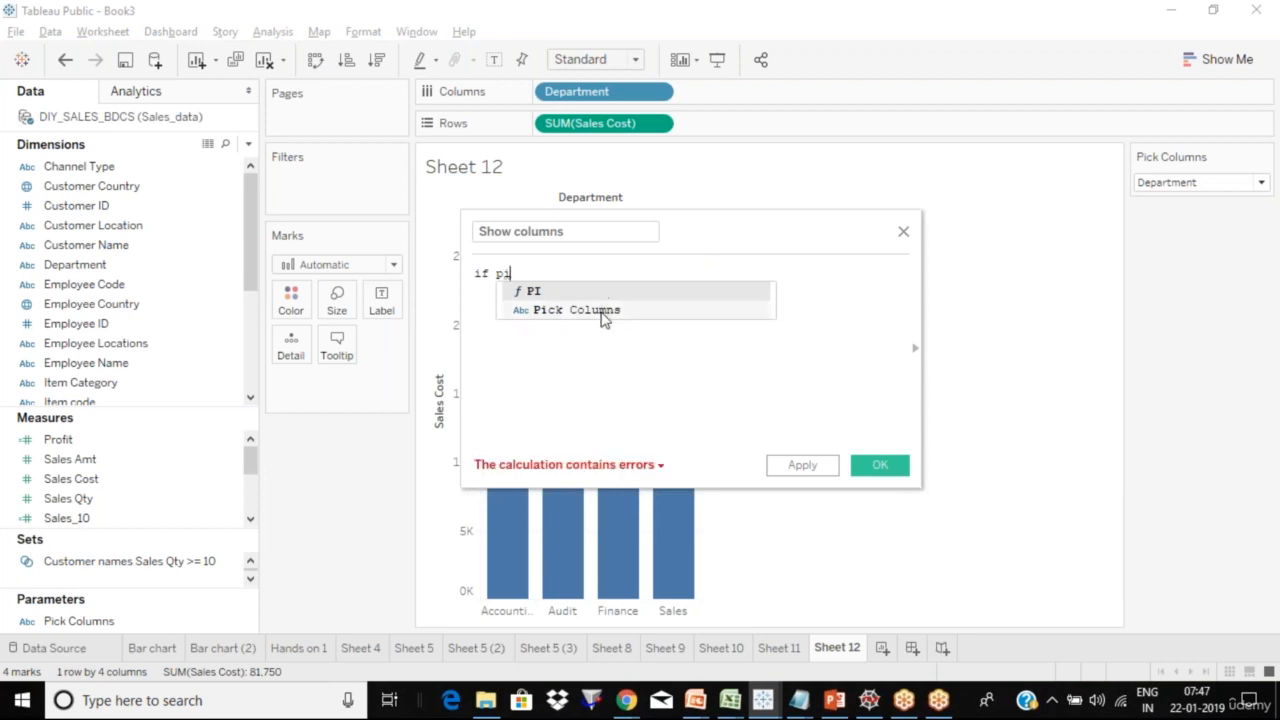
click(602, 311)
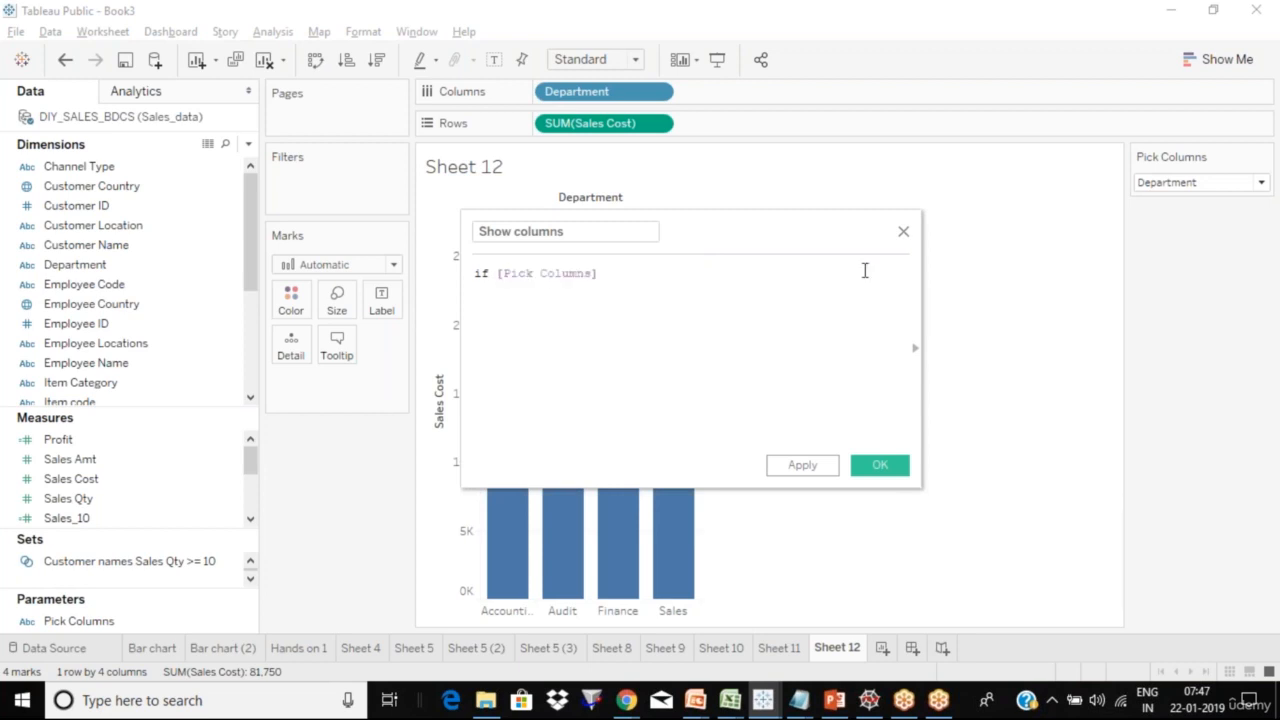
text(="Department")
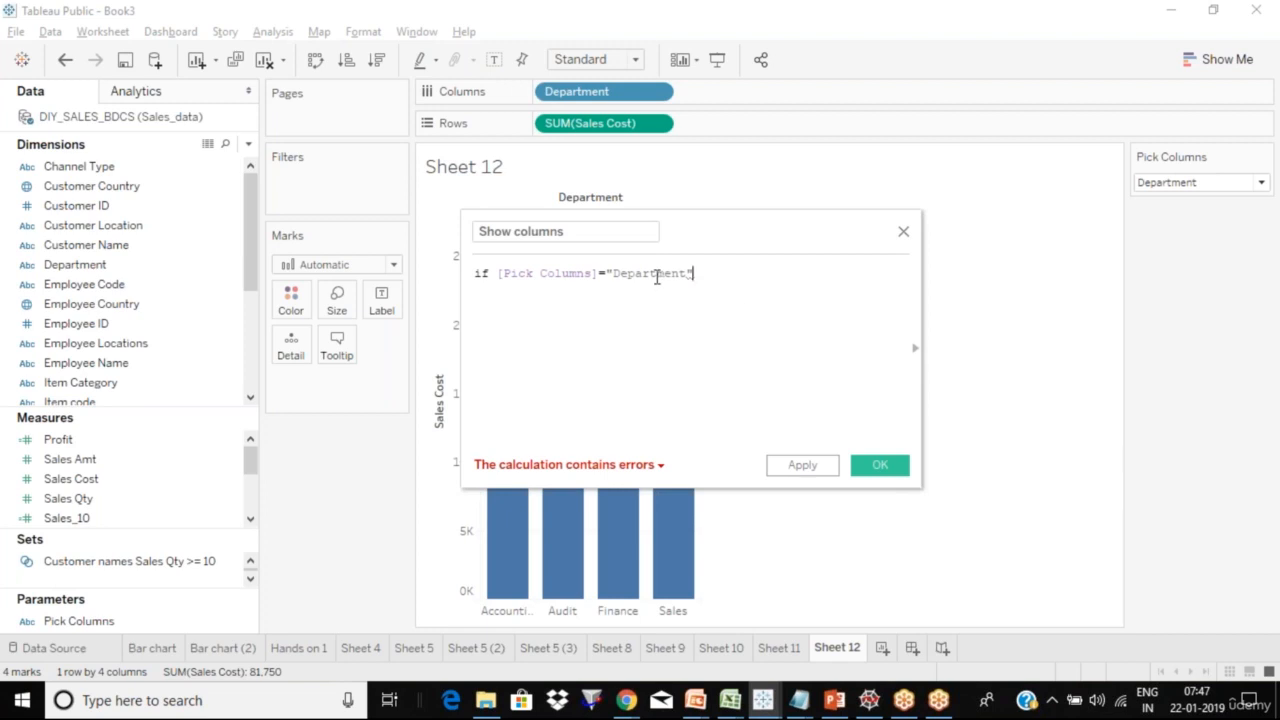
click(1217, 185)
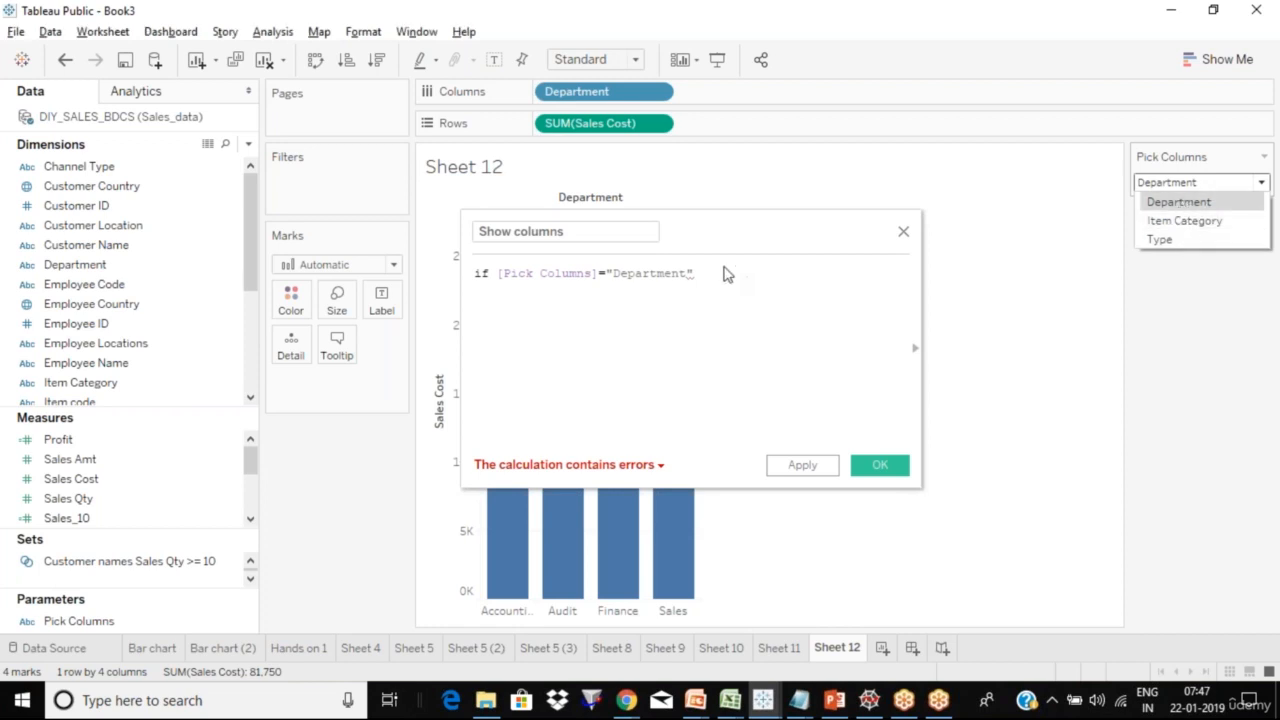
text(then)
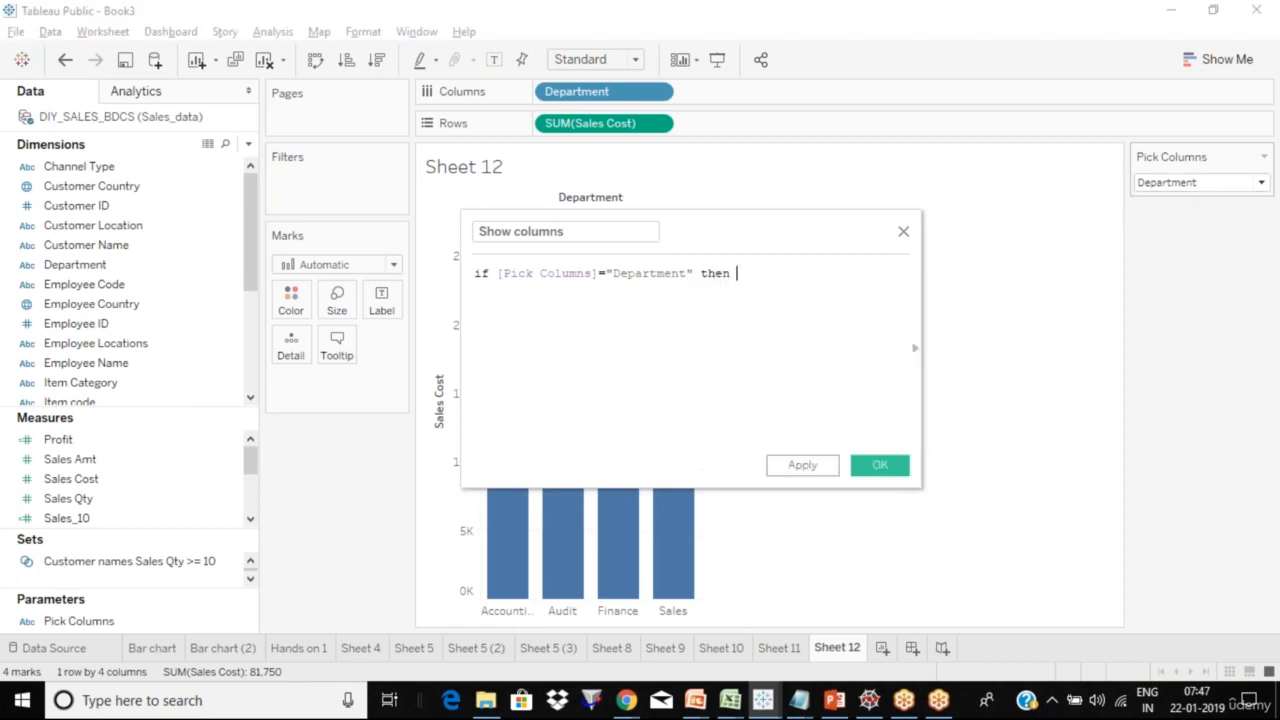
text( depa)
key(Return)
Step: Review the "Department" condition, the [Department] field it returns, and the calculated field's name
drag(686, 273, 601, 272)
click(606, 273)
click(695, 274)
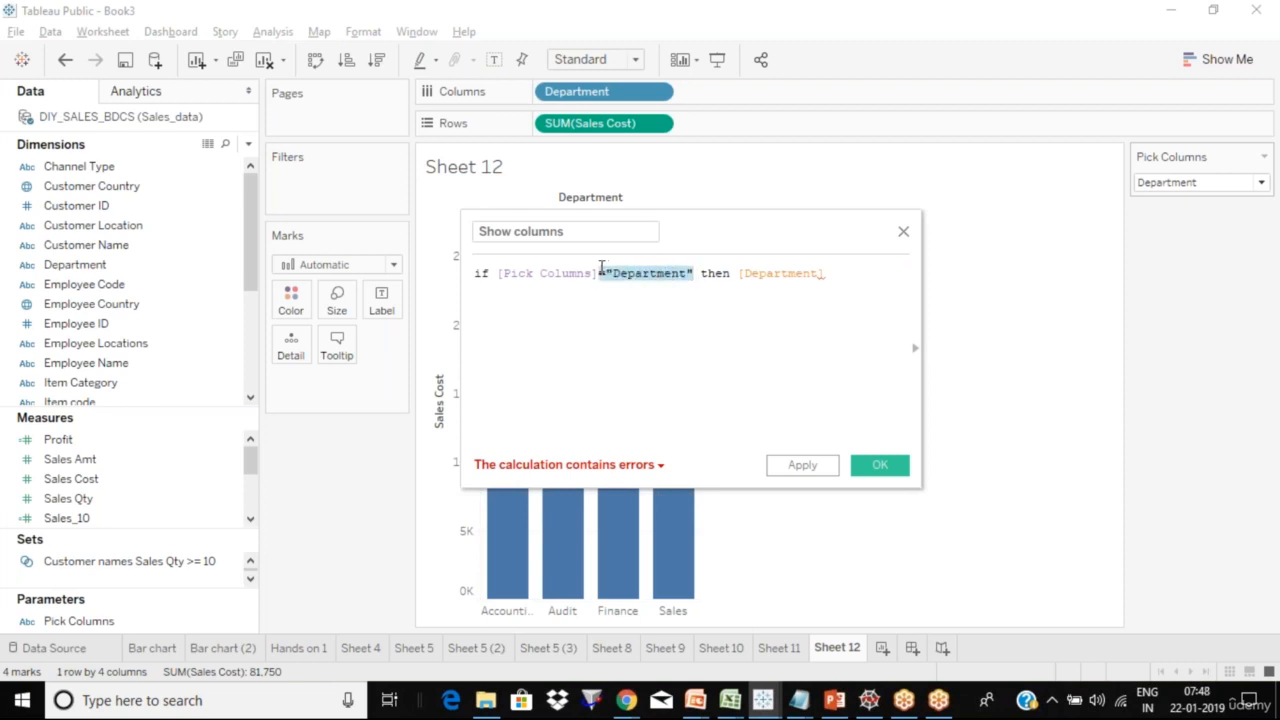
click(722, 275)
drag(737, 278, 877, 289)
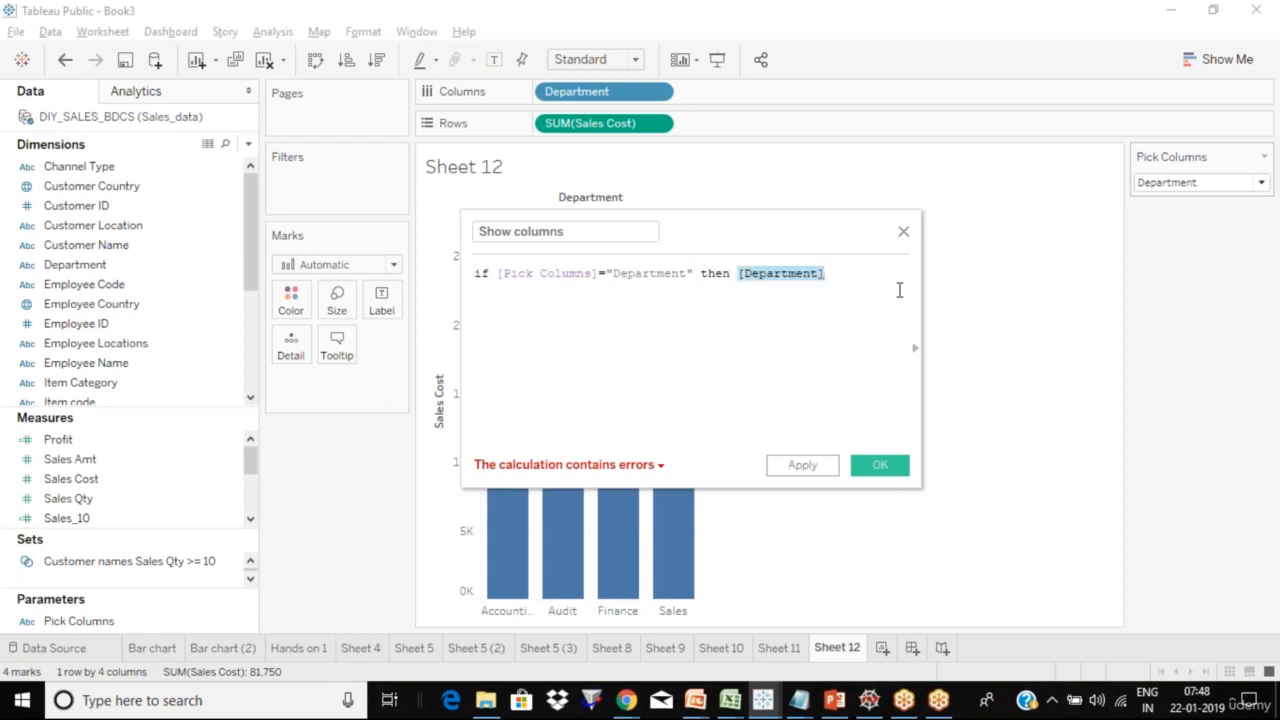
click(897, 289)
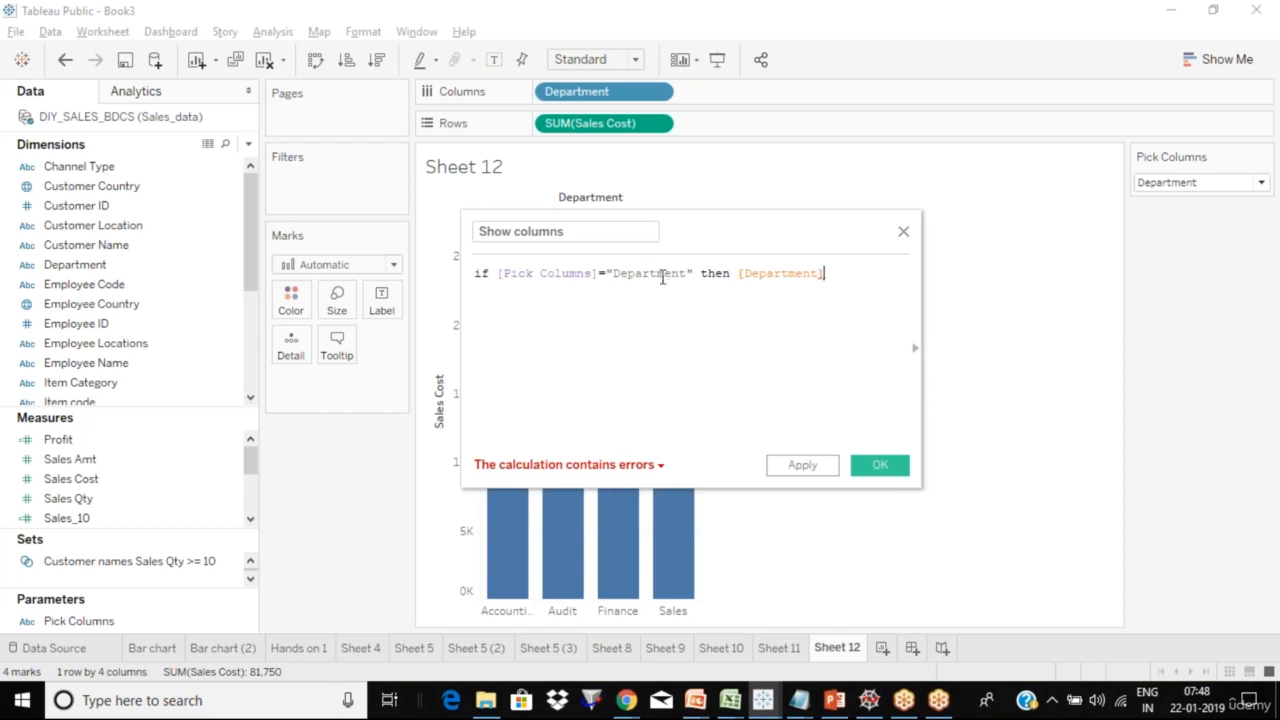
click(592, 238)
key(ctrl+a)
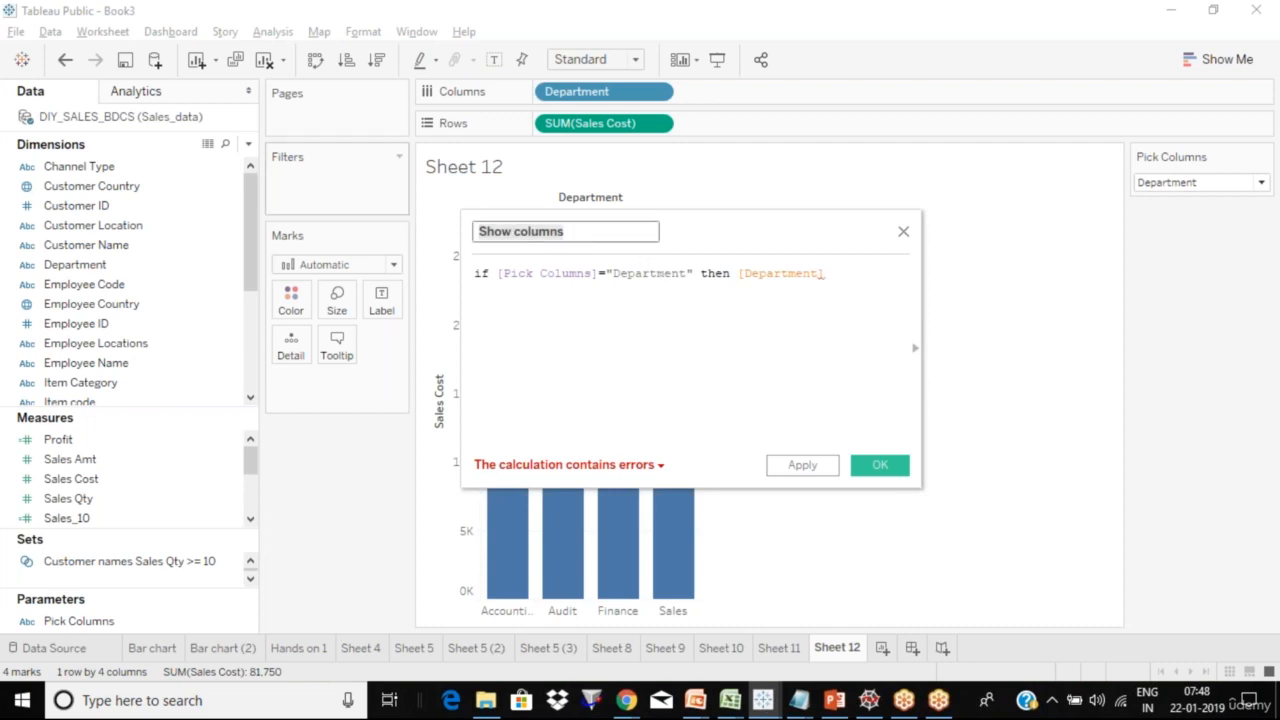
click(783, 273)
Step: Add a second formula line reading ELSEIF [Pick Columns]="Type" then [Channel Type]
click(823, 273)
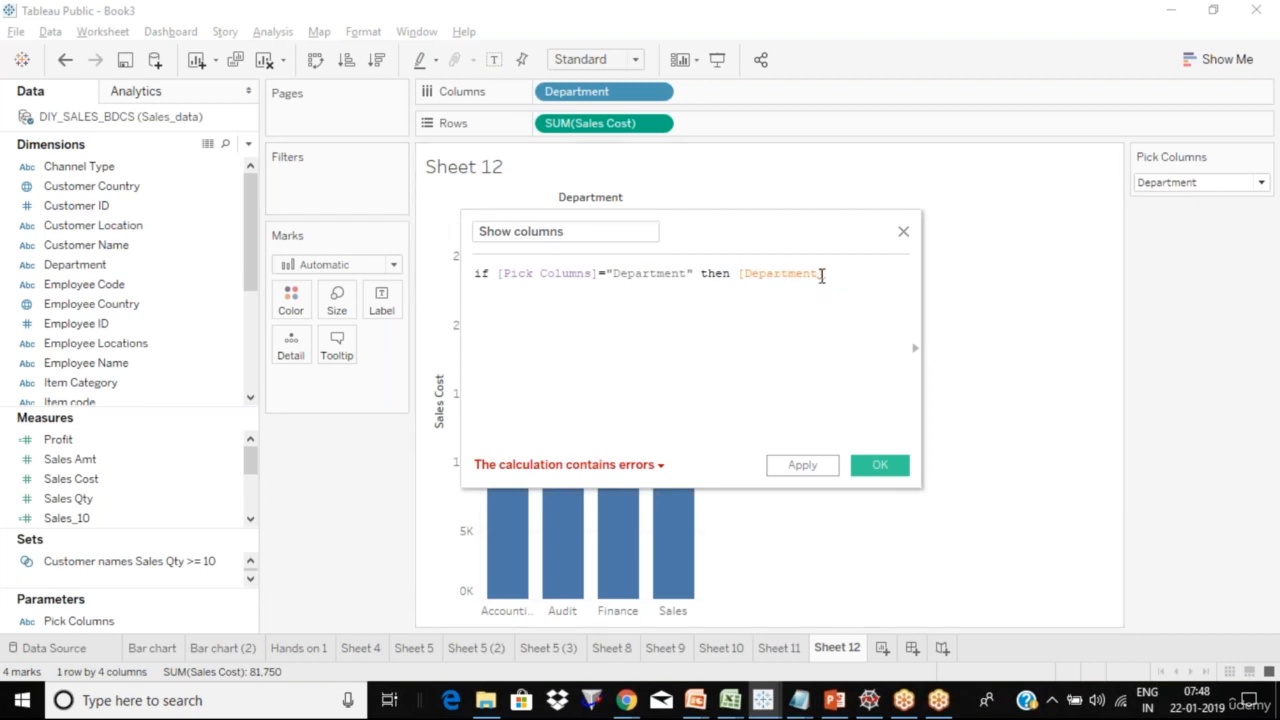
key(Return)
text(else)
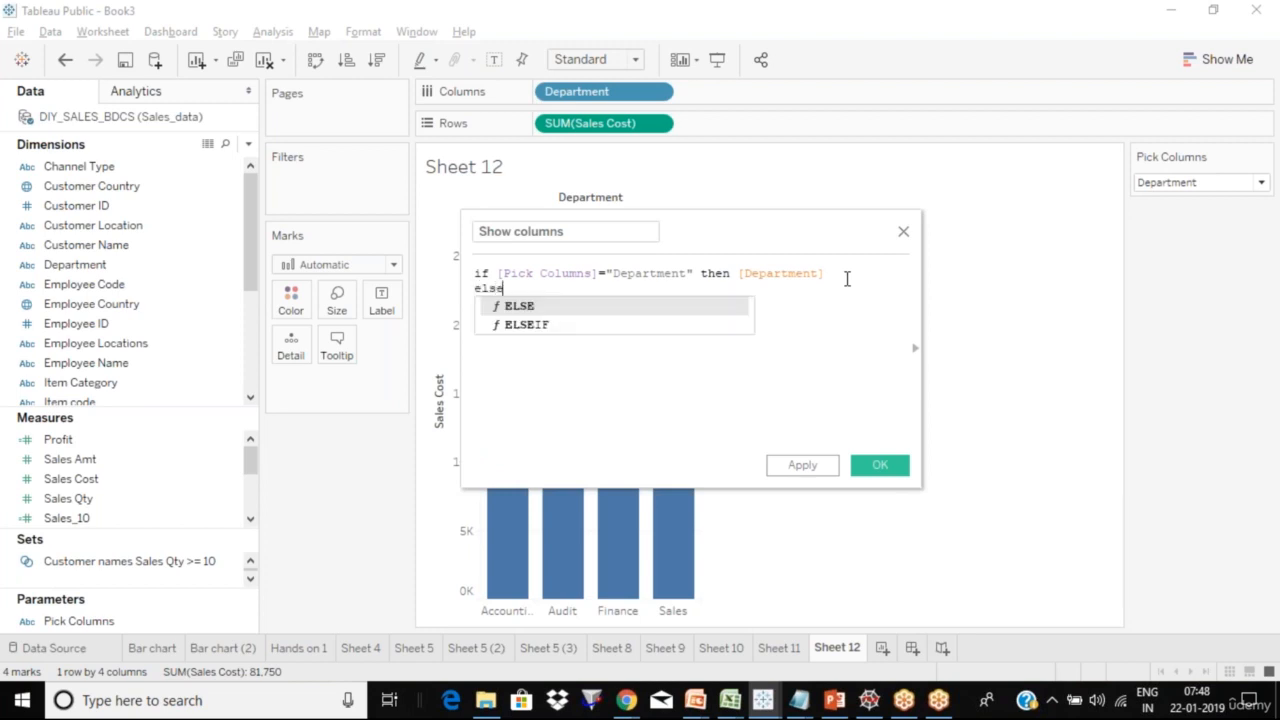
key(Down)
key(Return)
text(pi)
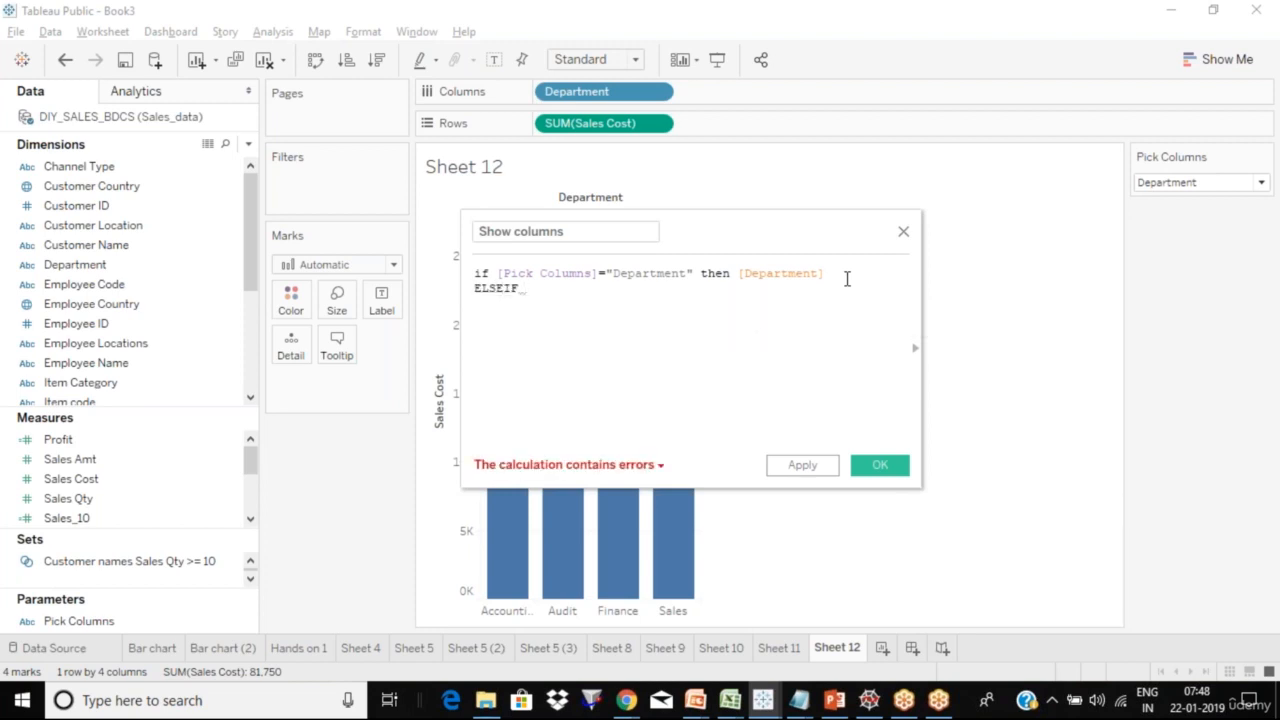
key(Down)
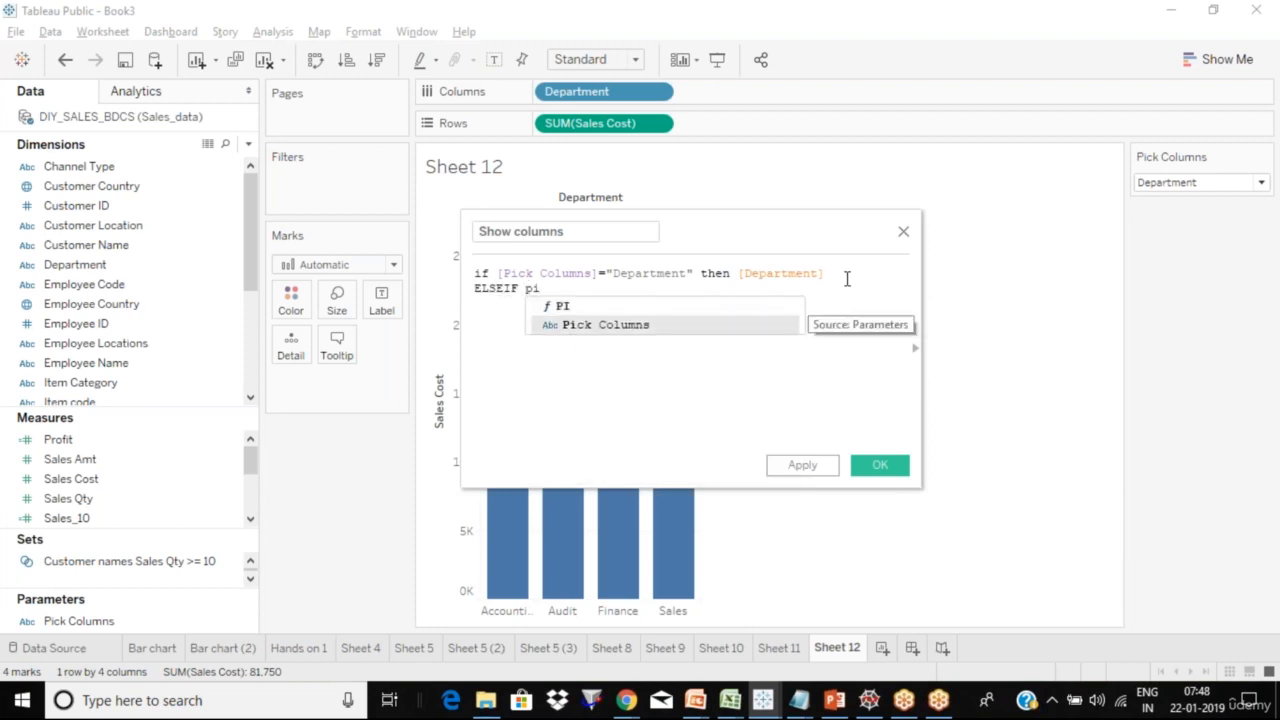
key(Return)
text(=")
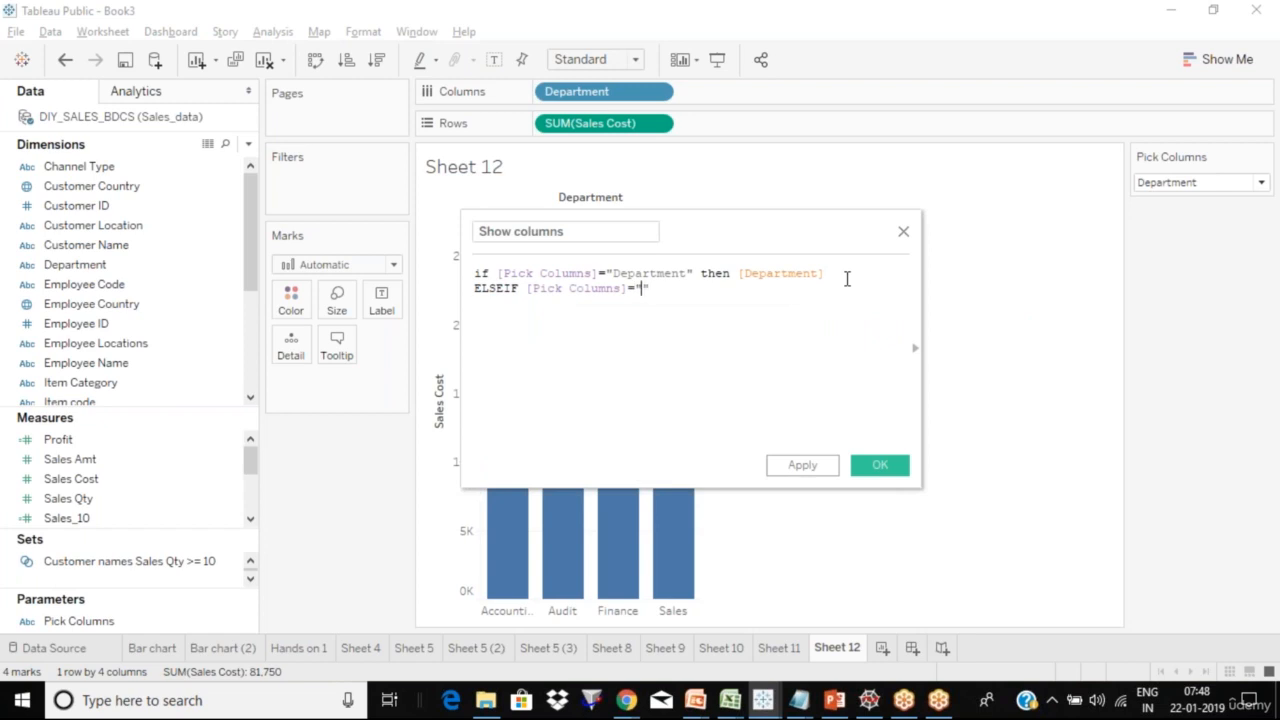
text(Type")
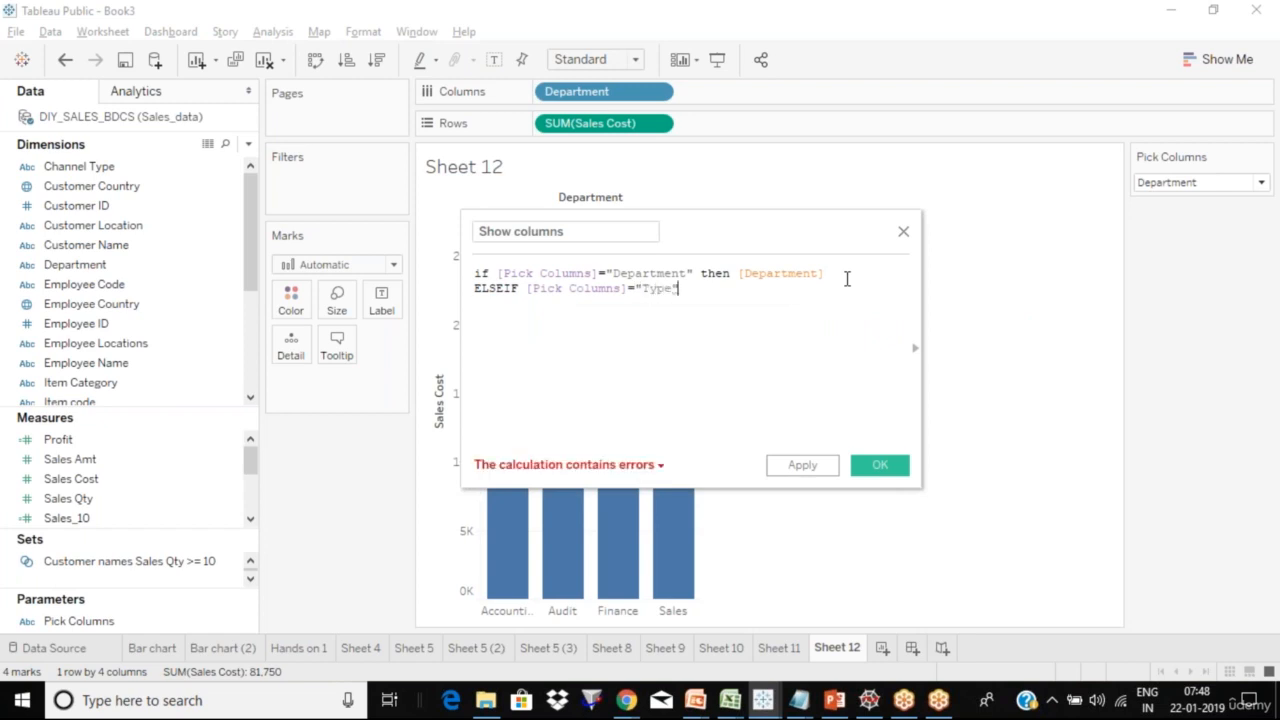
text( then )
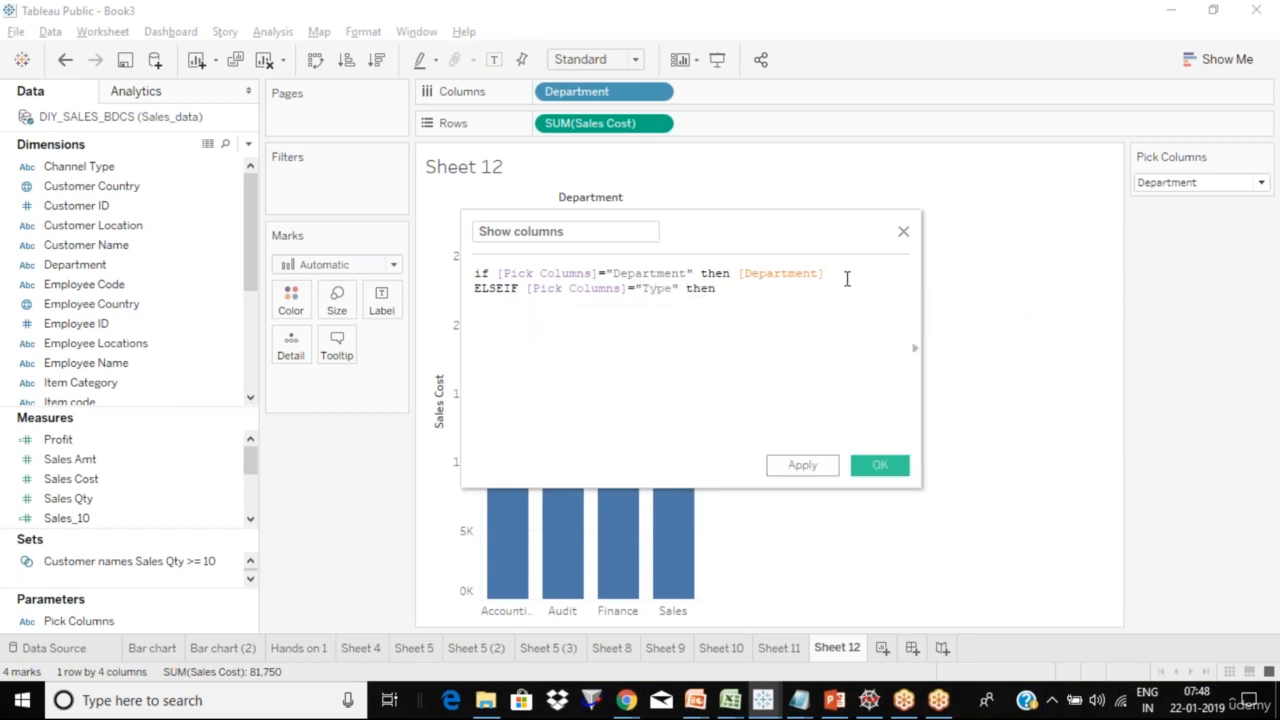
text(chan)
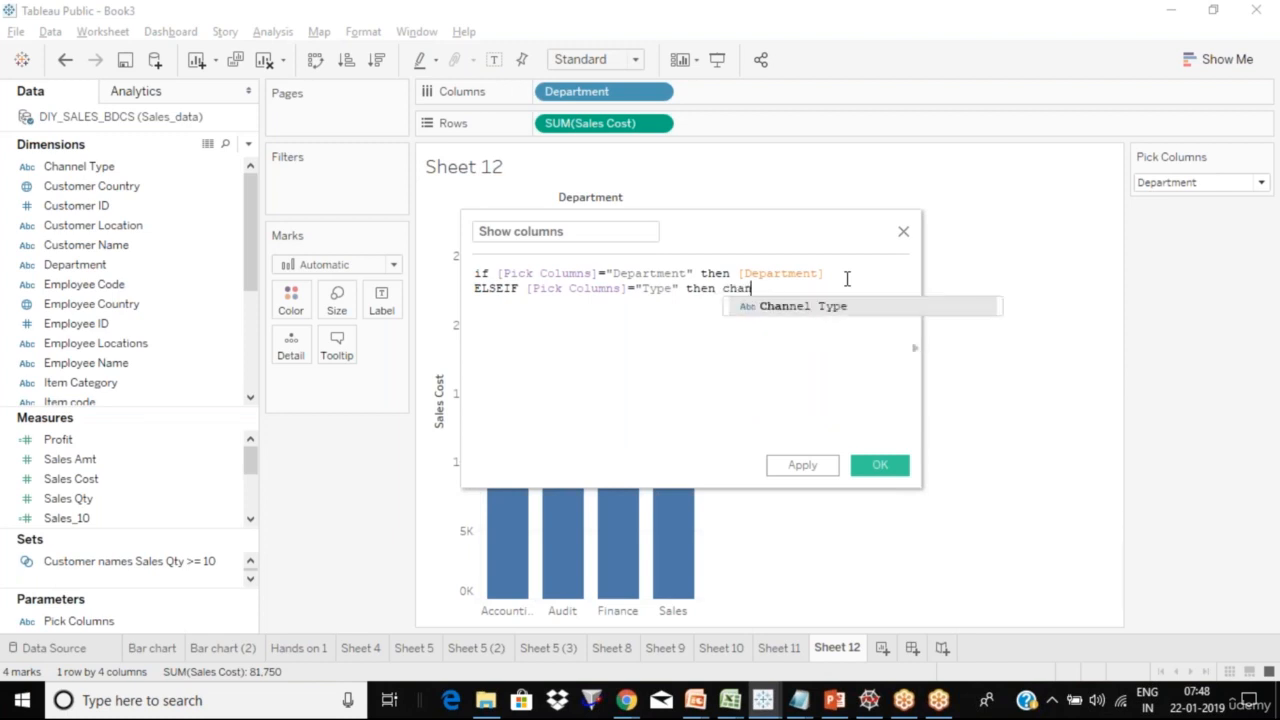
click(842, 310)
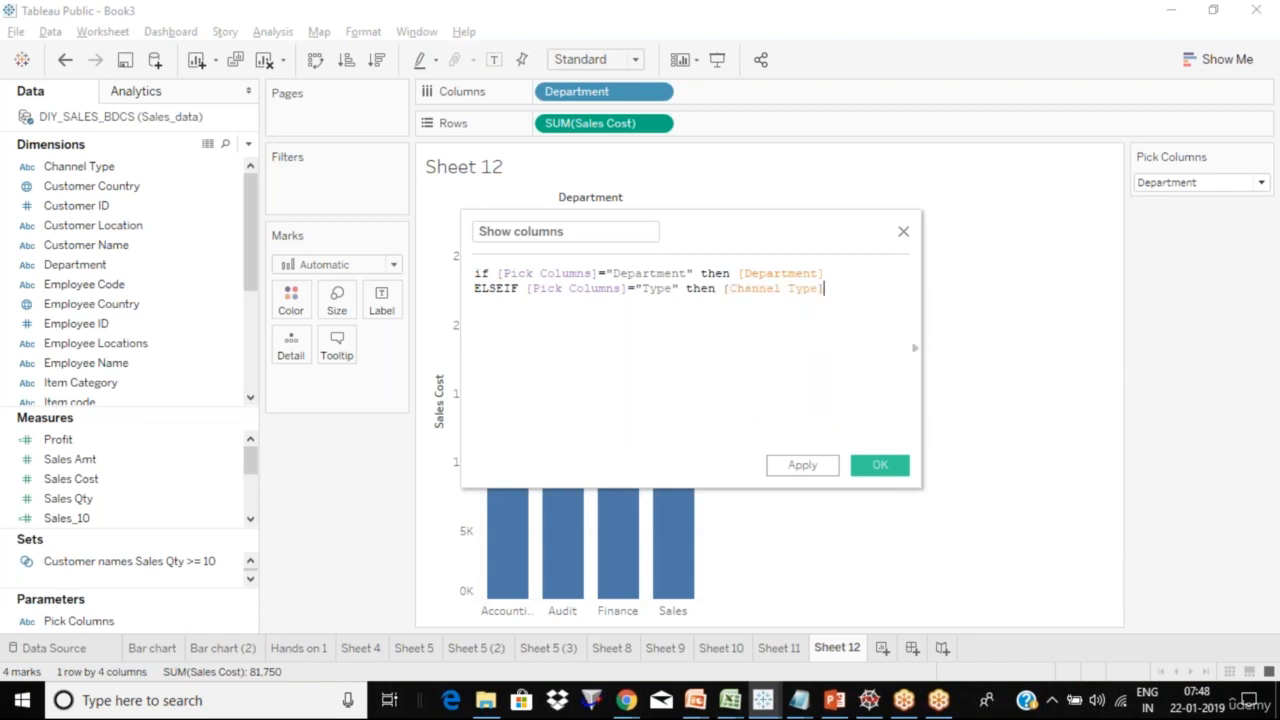
Step: Finish the formula with ELSE [Item Category] and END, and save the Show columns calculated field
key(Return)
text(ELSE)
click(1207, 190)
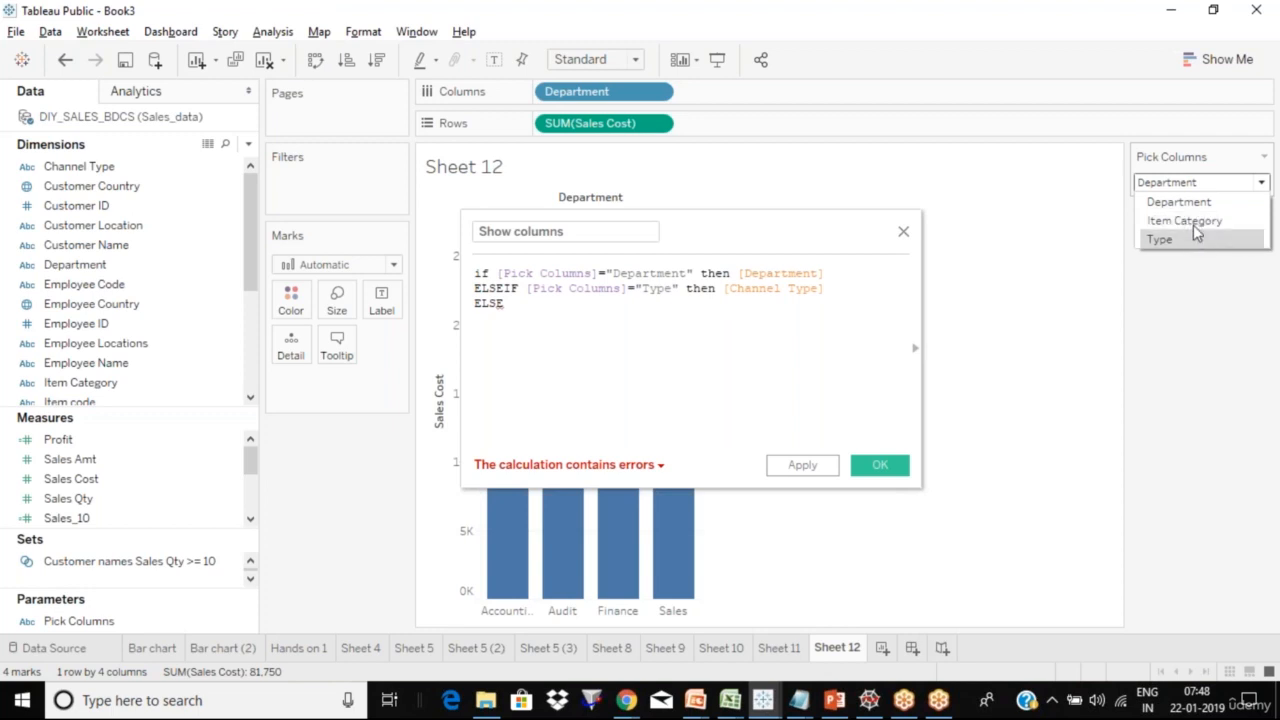
click(578, 318)
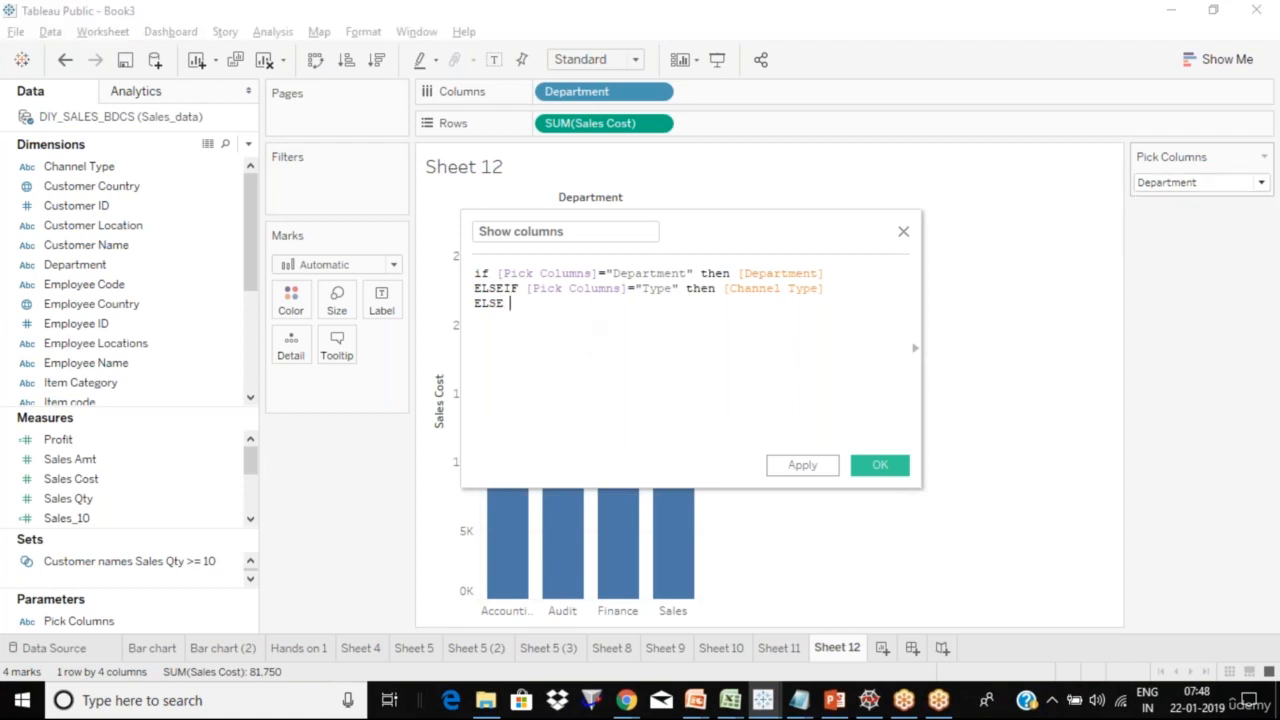
text([Ite)
key(Return)
key(Return)
text(end)
key(Return)
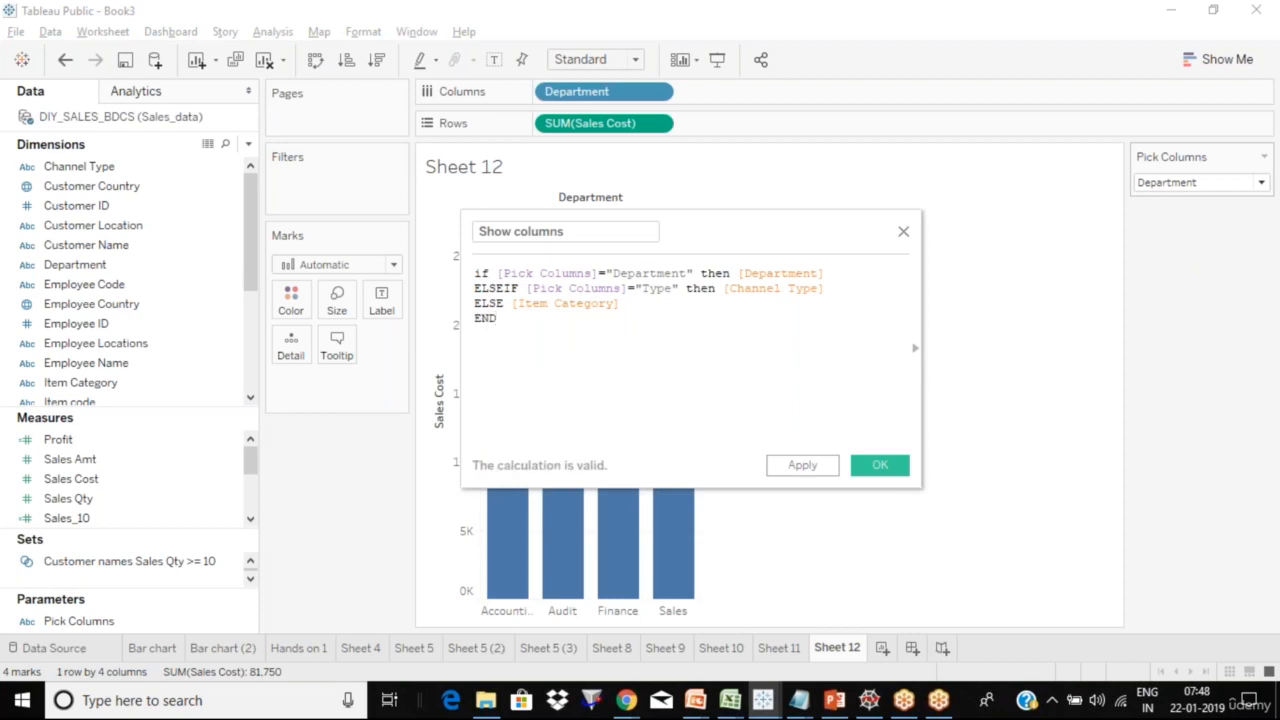
click(828, 469)
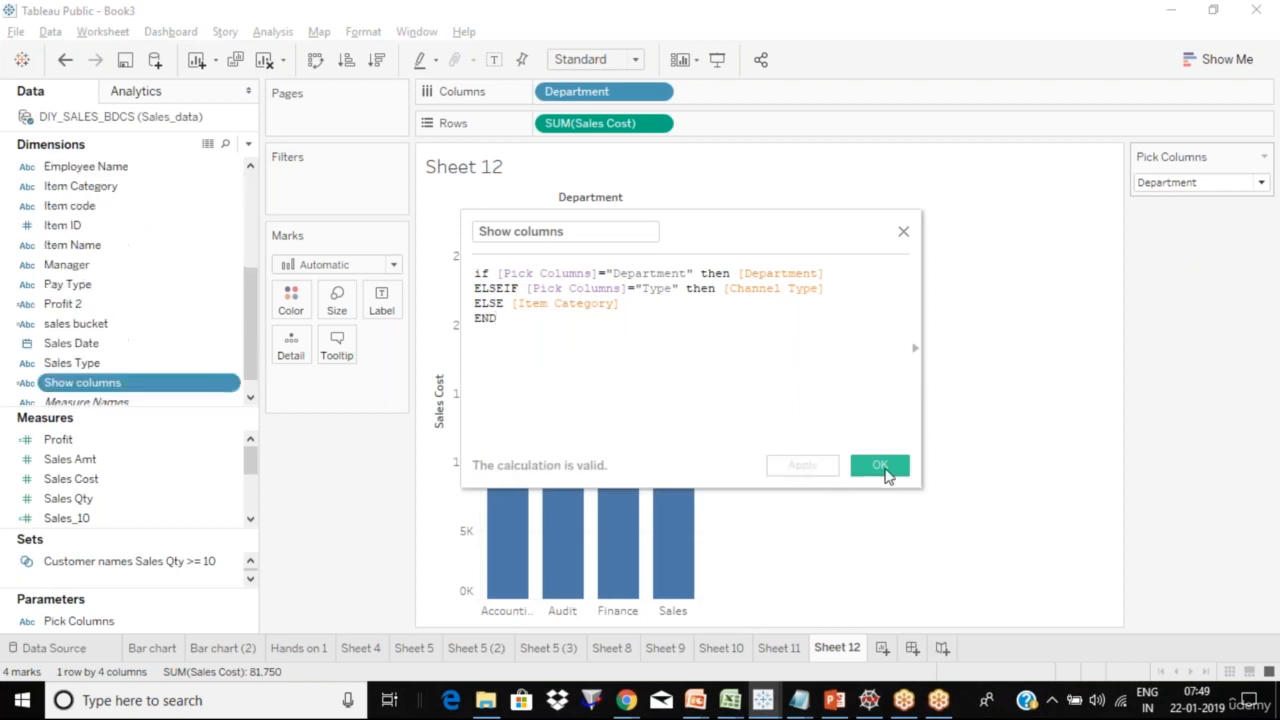
click(880, 467)
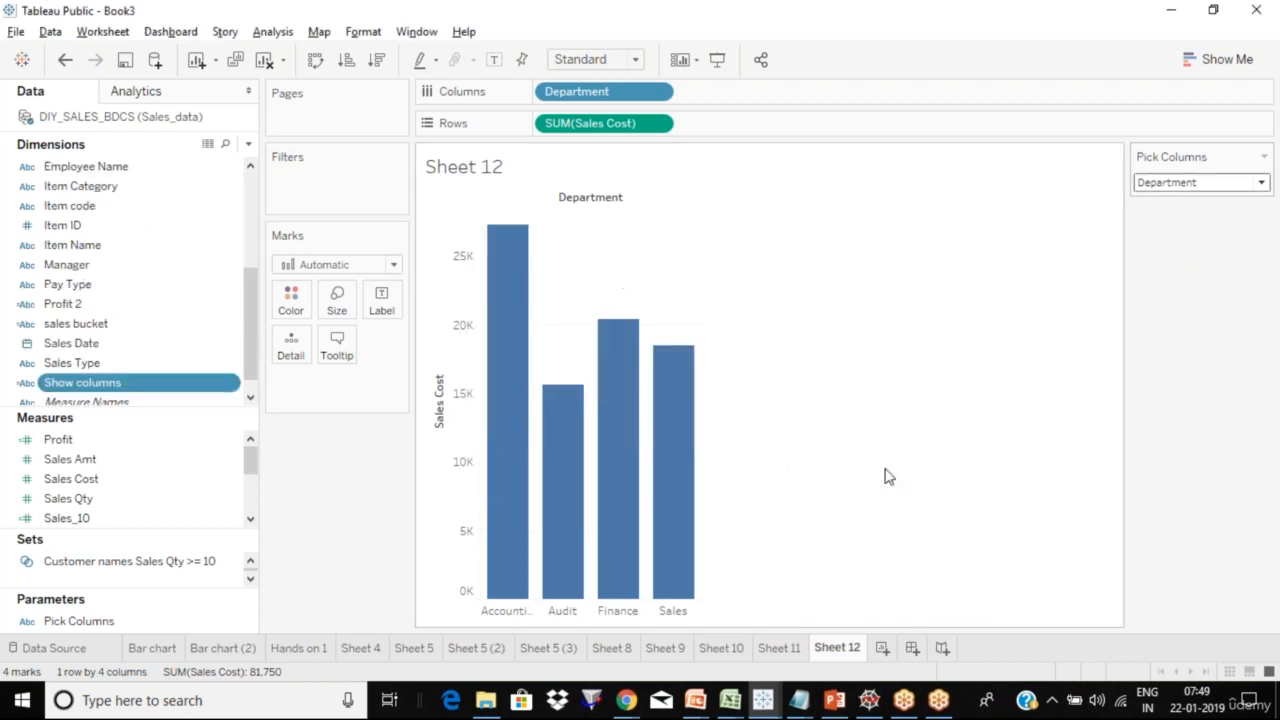
Step: Set the Pick Columns control to Item Category to test it against the chart
click(1218, 193)
click(1206, 220)
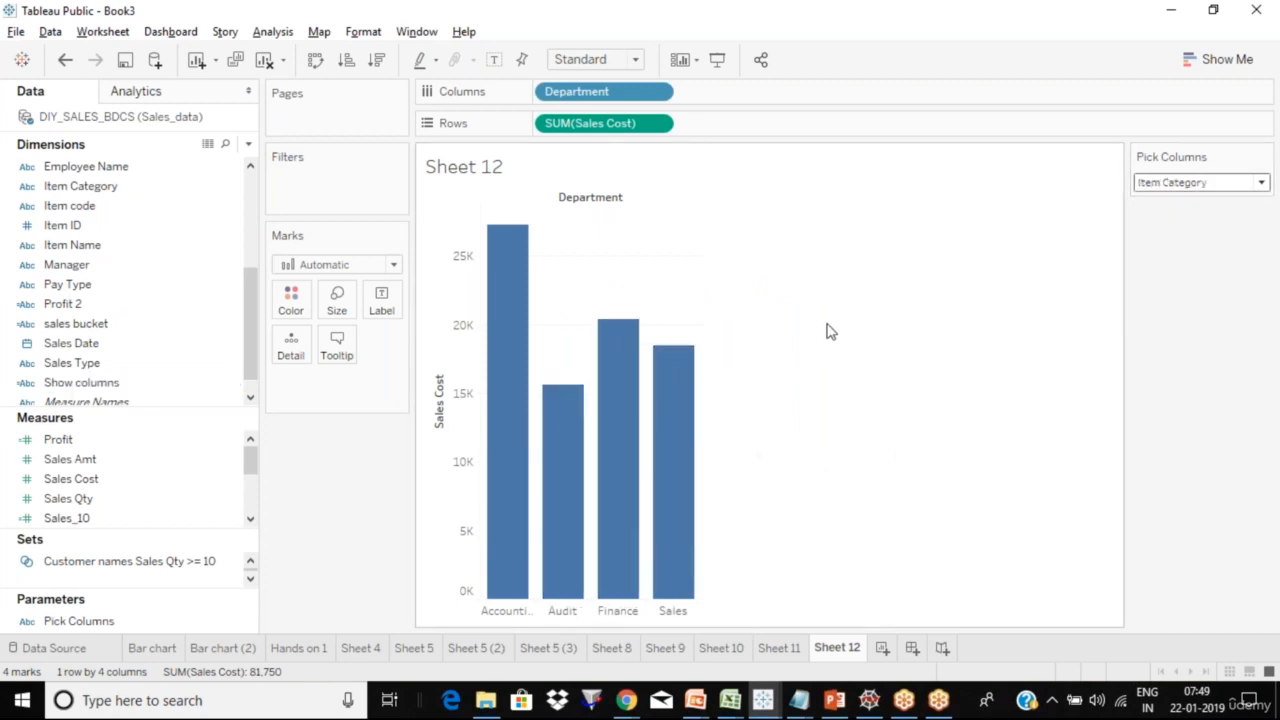
Step: Set the Pick Columns control to Type and check the chart while Department is still on Columns
click(1155, 183)
click(1165, 240)
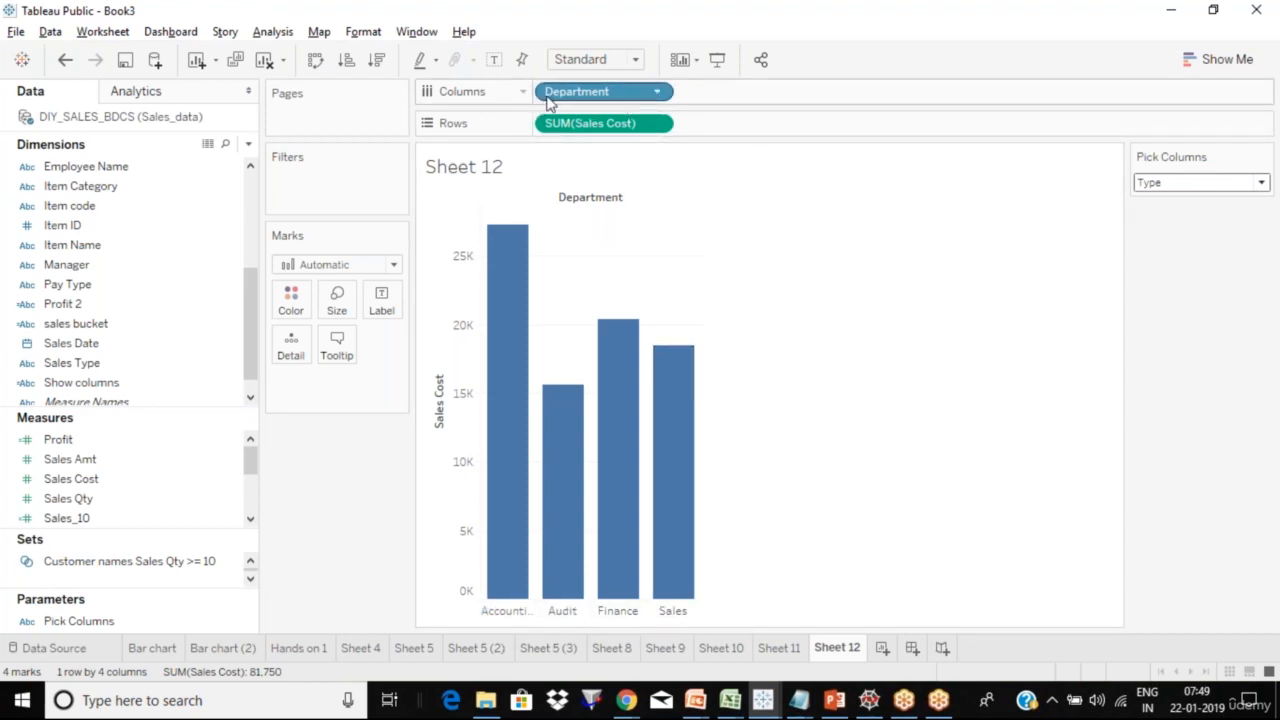
mouse_move(585, 369)
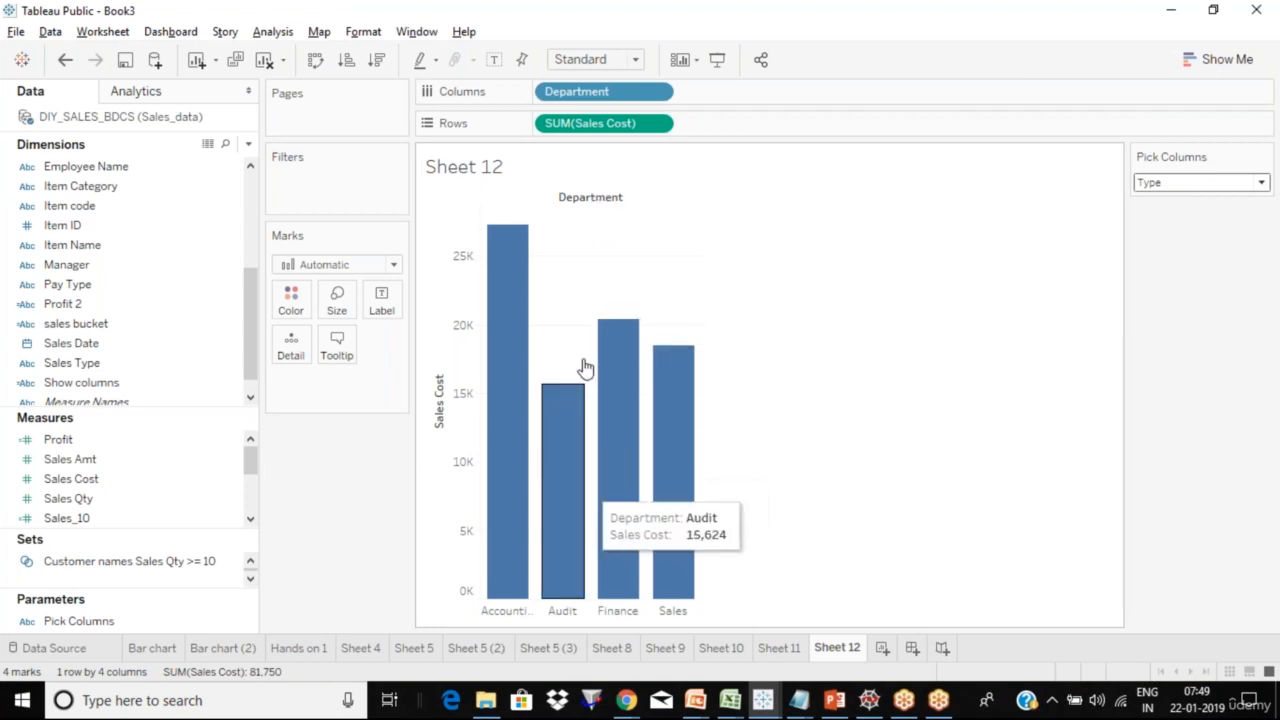
Step: Replace the Department field on Columns with the Show columns calculated field
drag(603, 92, 960, 252)
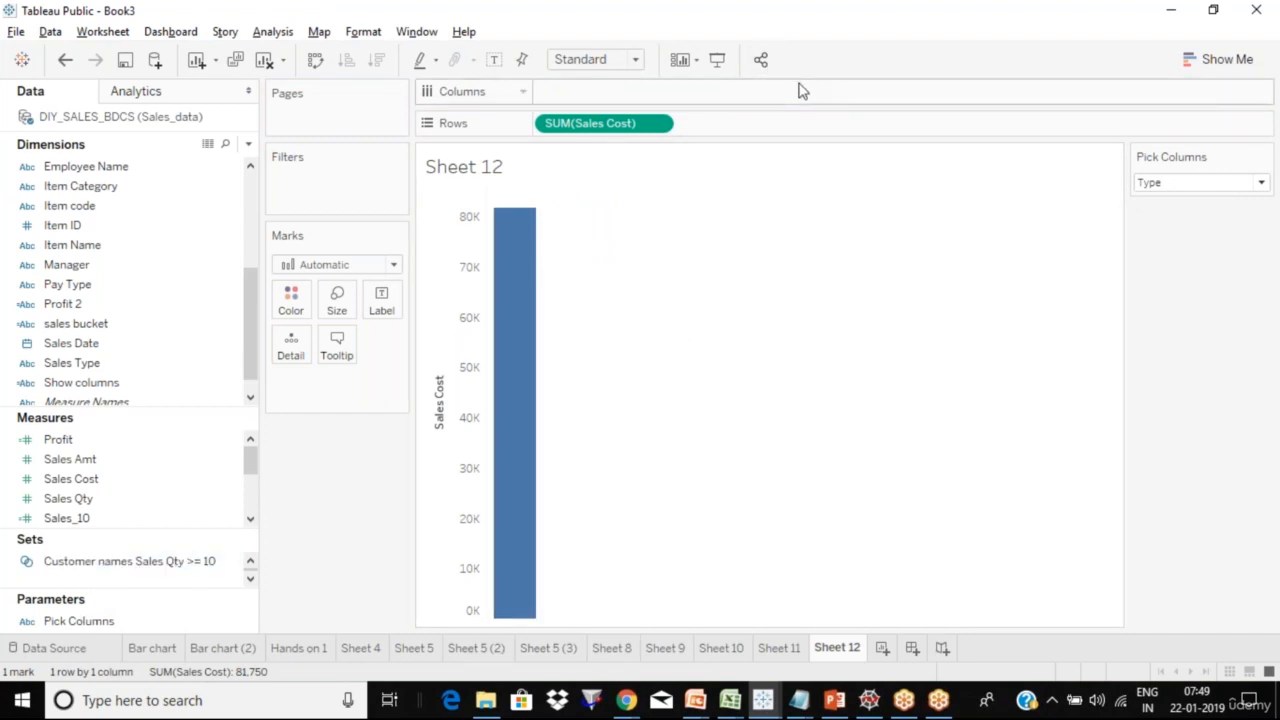
click(117, 622)
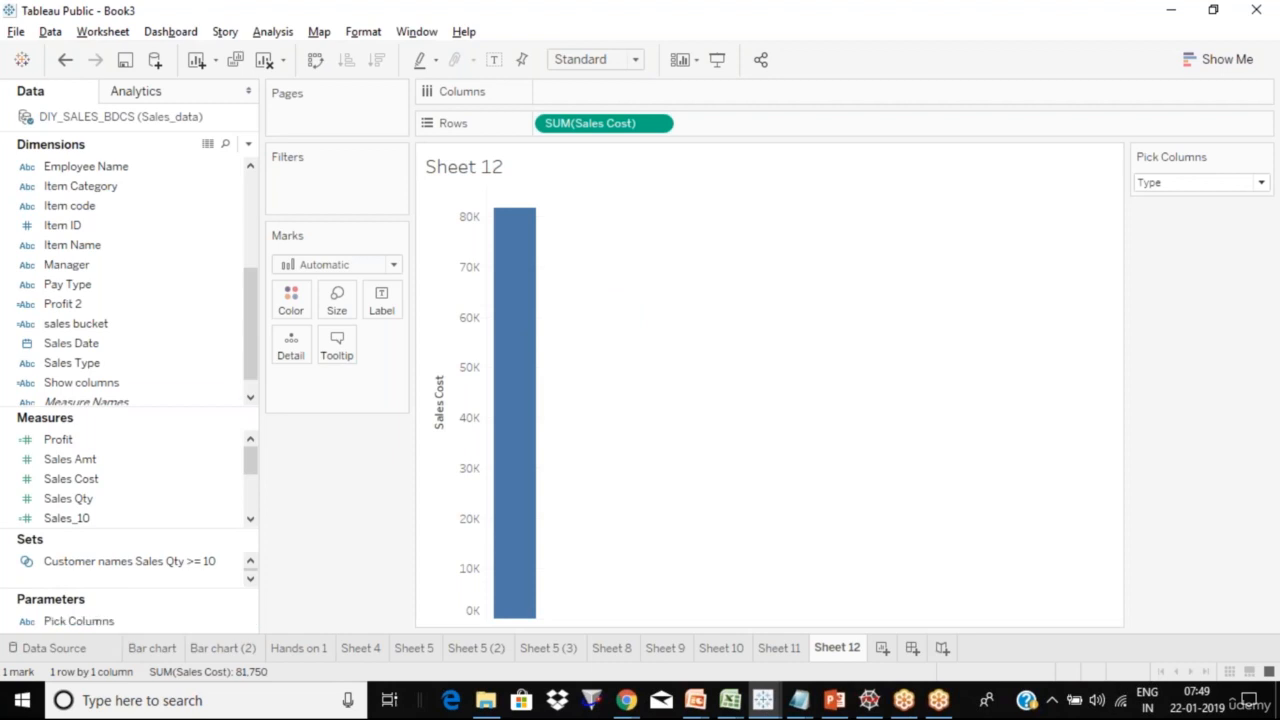
click(195, 388)
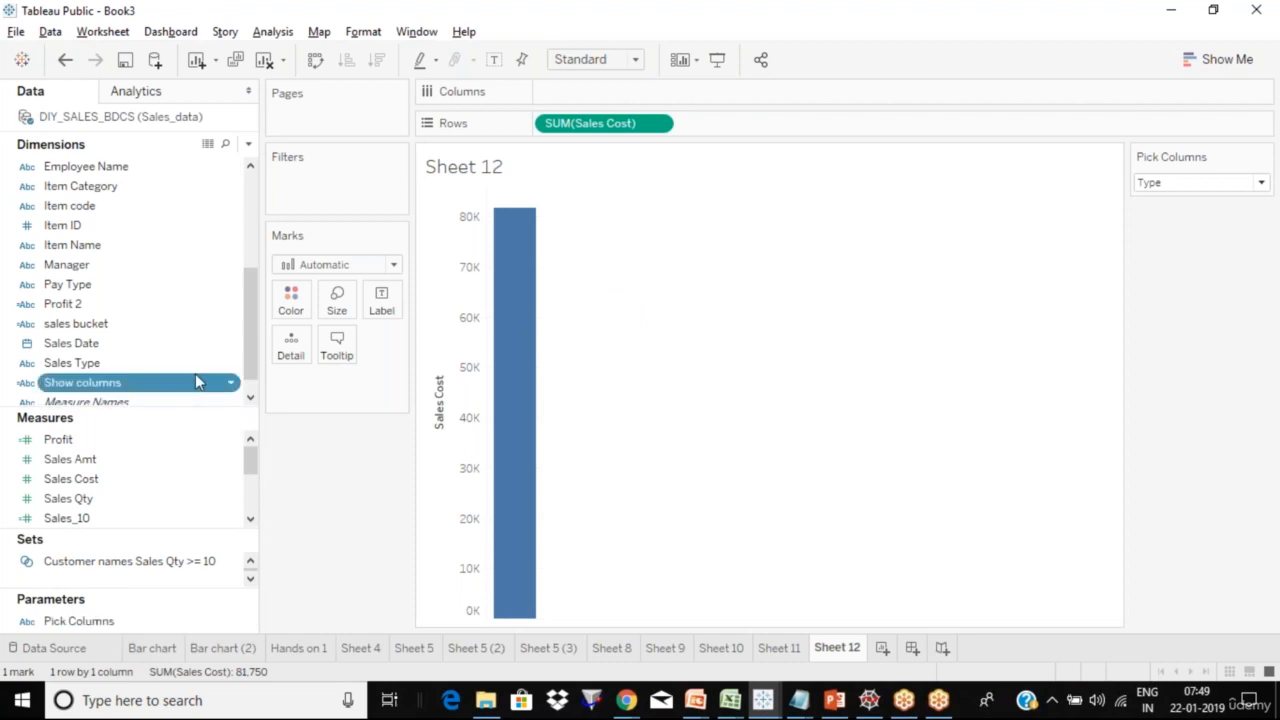
drag(195, 376, 540, 91)
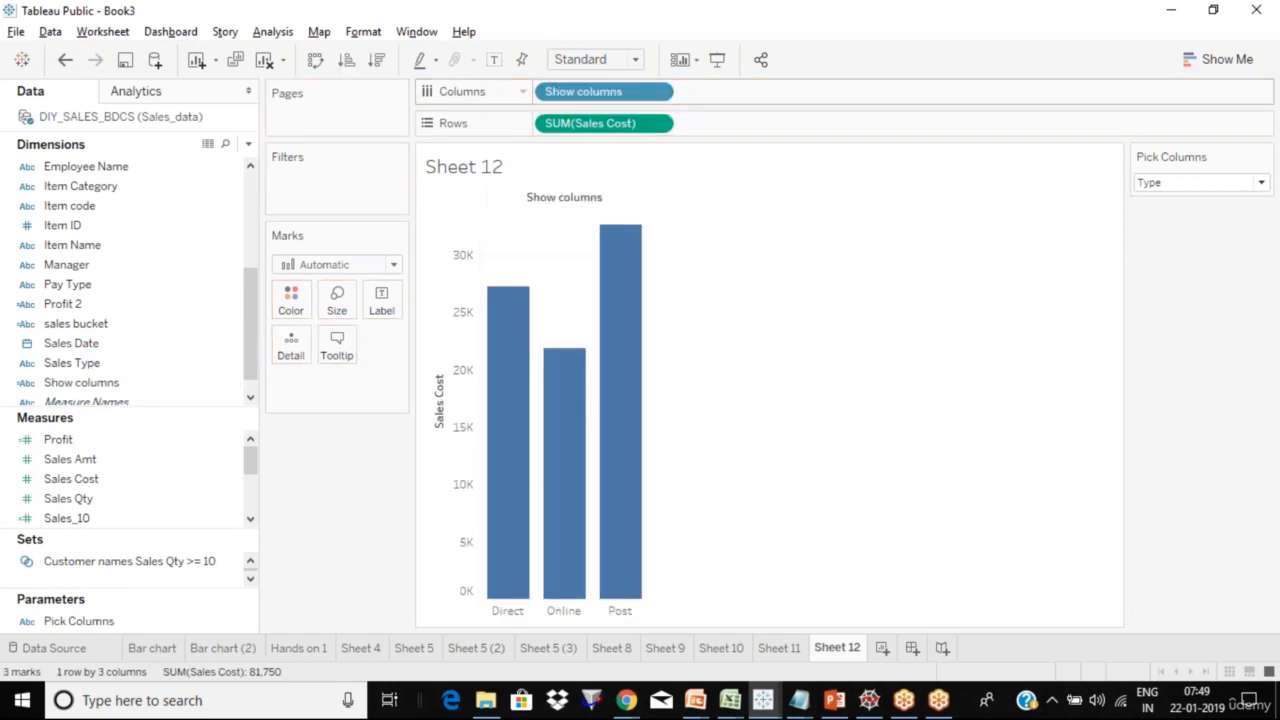
Step: Switch the Pick Columns control to Department, Type and Item Category in turn to test the chart
click(1195, 193)
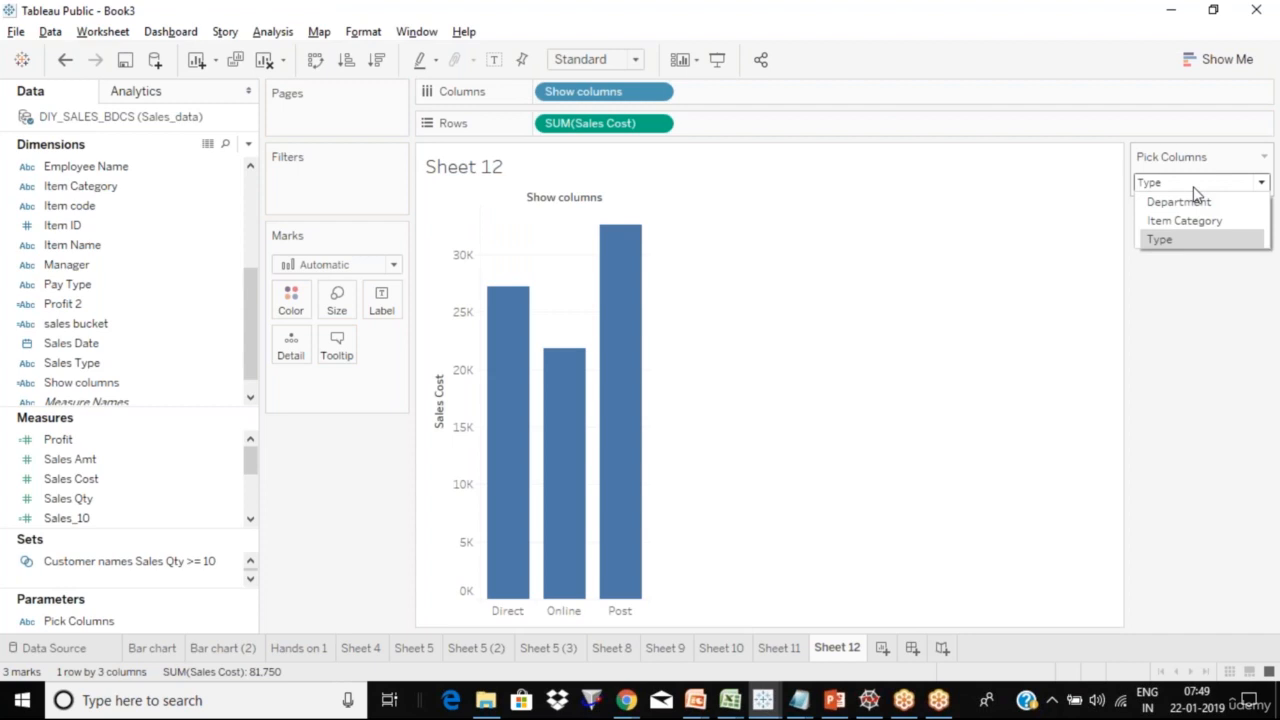
click(1190, 210)
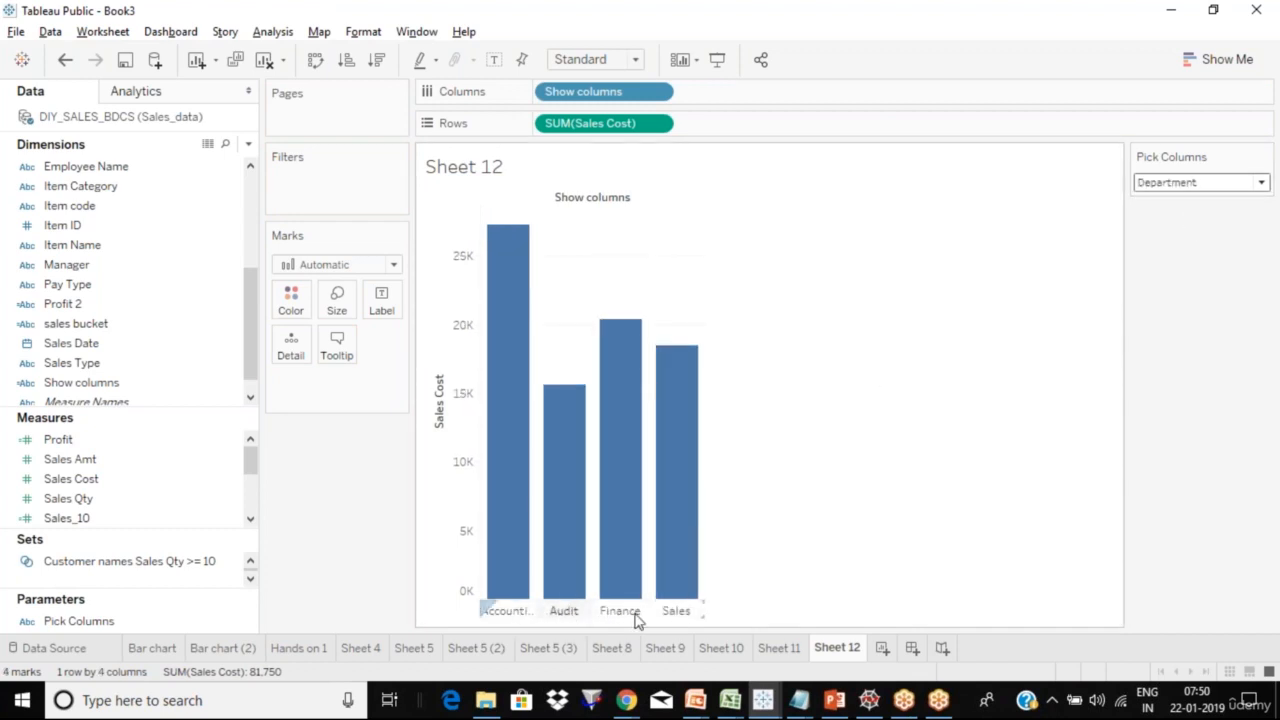
click(1213, 186)
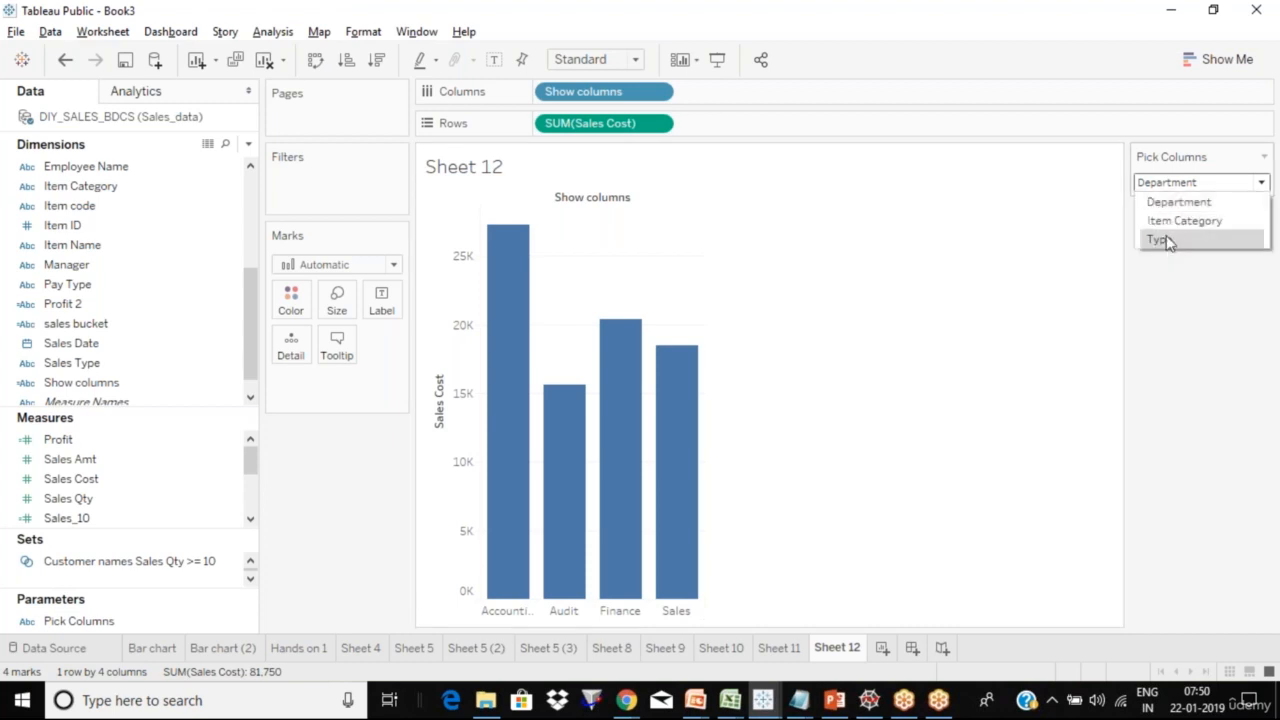
click(1160, 240)
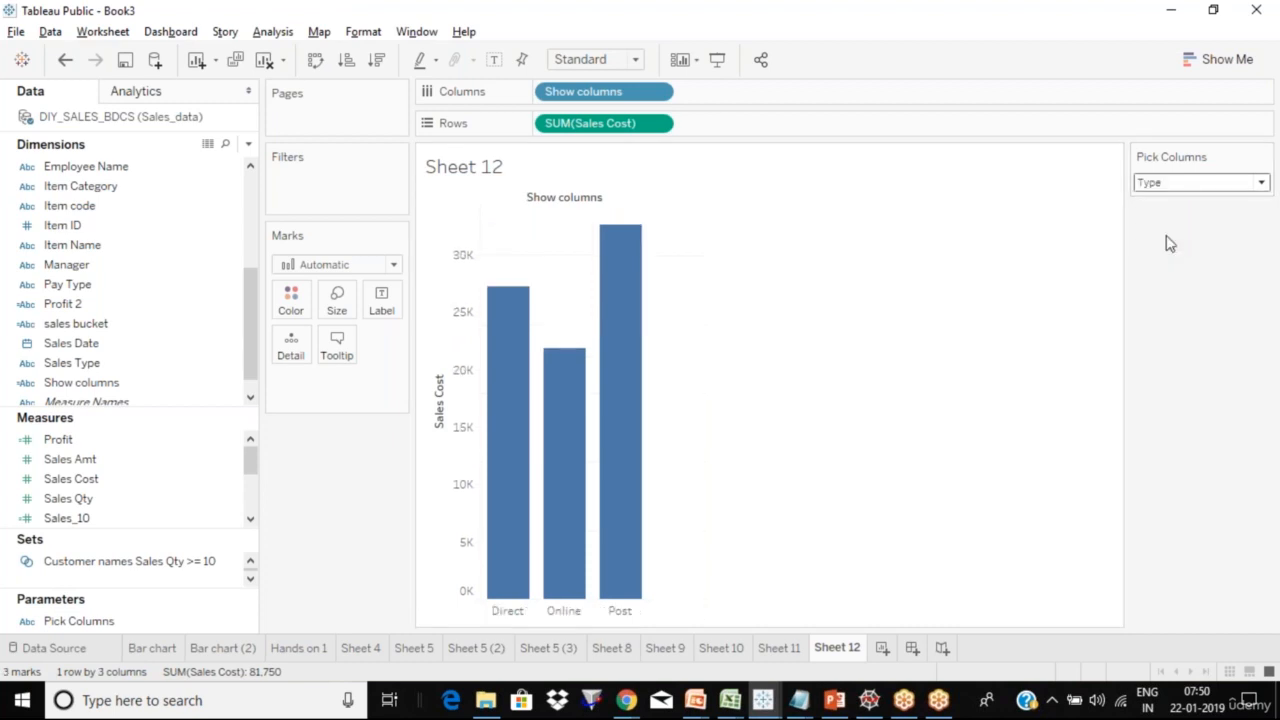
click(1188, 188)
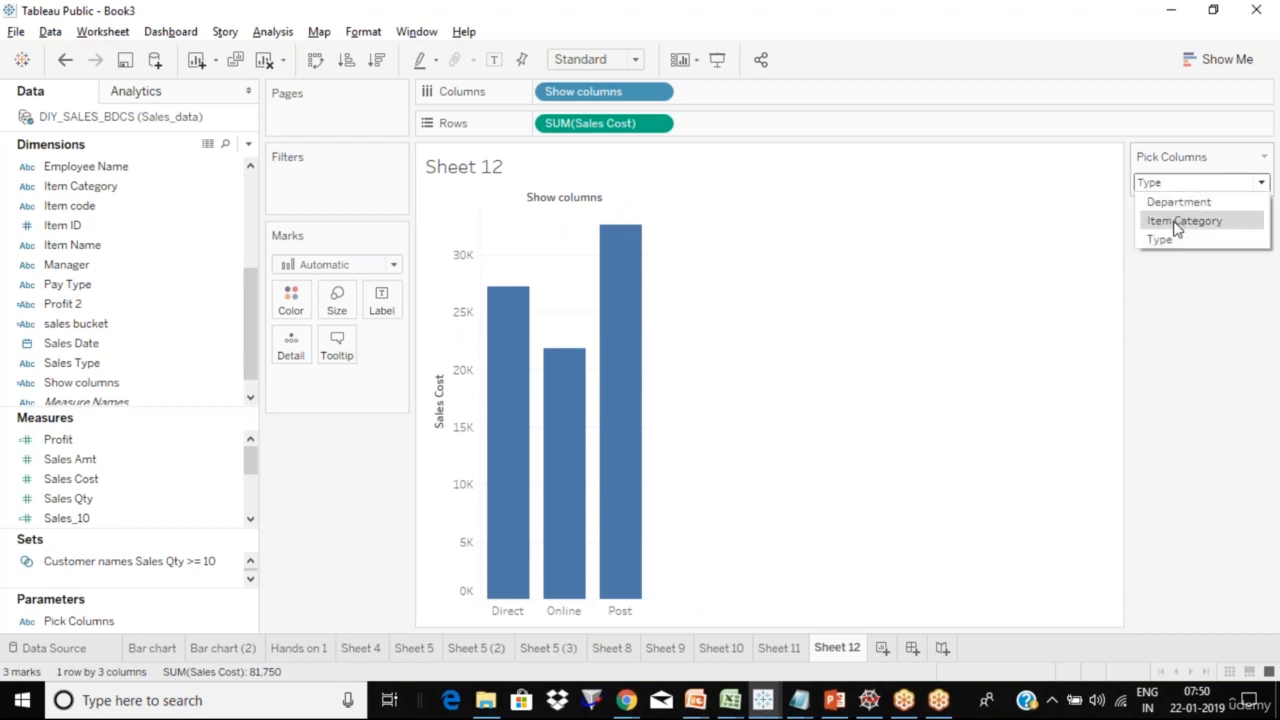
click(1177, 222)
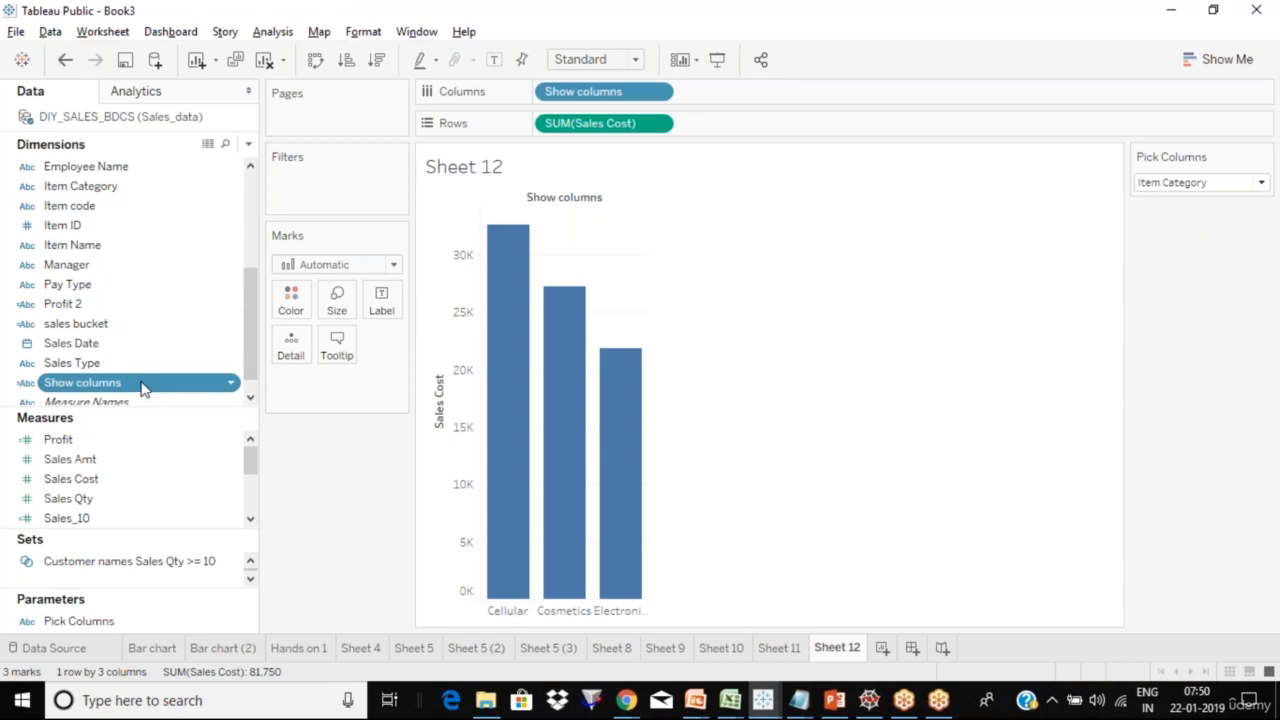
Step: Compare the separate charts on Sheet 9, Sheet 10 and Sheet 11 with Sheet 12 and its Pick Columns options
drag(140, 390, 610, 95)
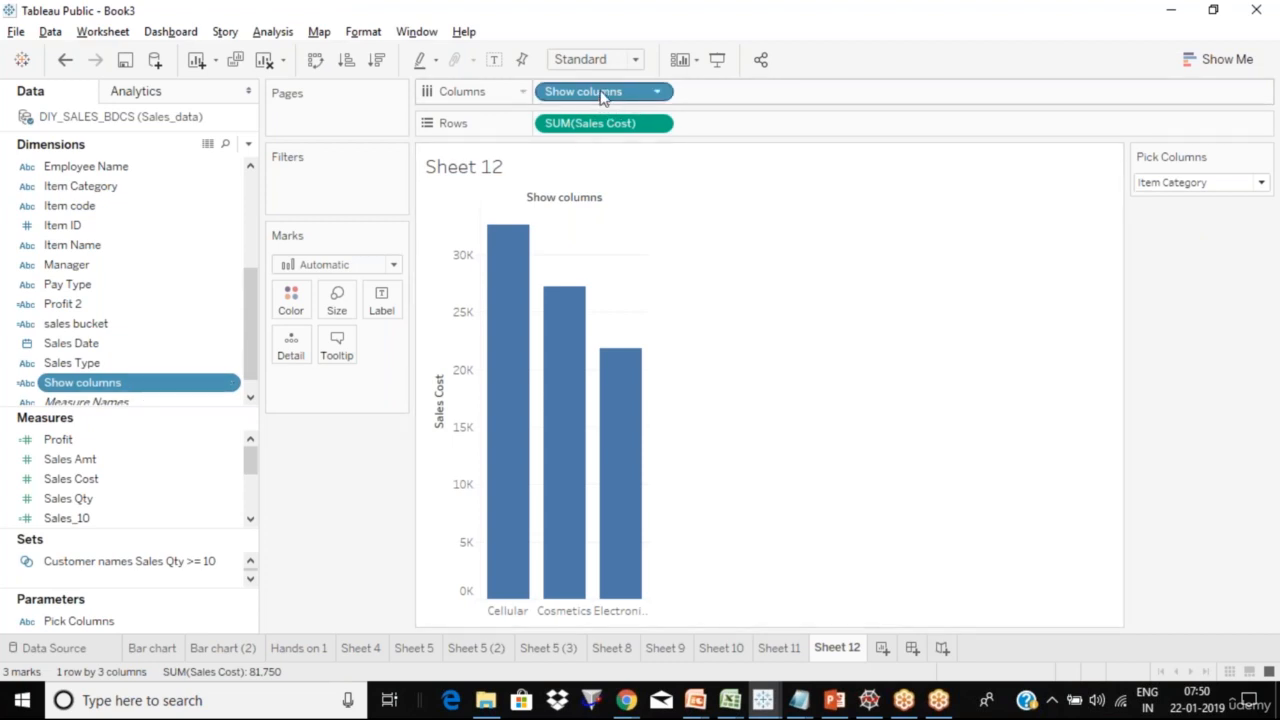
click(663, 650)
click(735, 652)
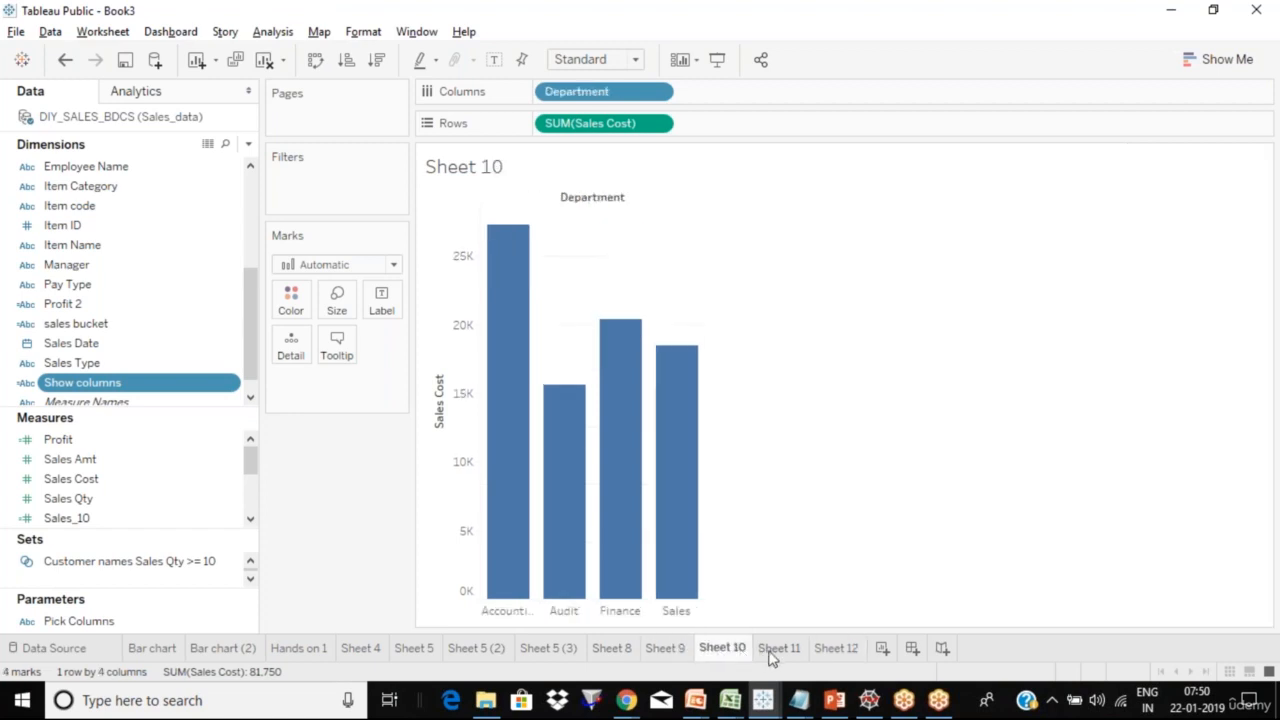
click(772, 652)
click(832, 650)
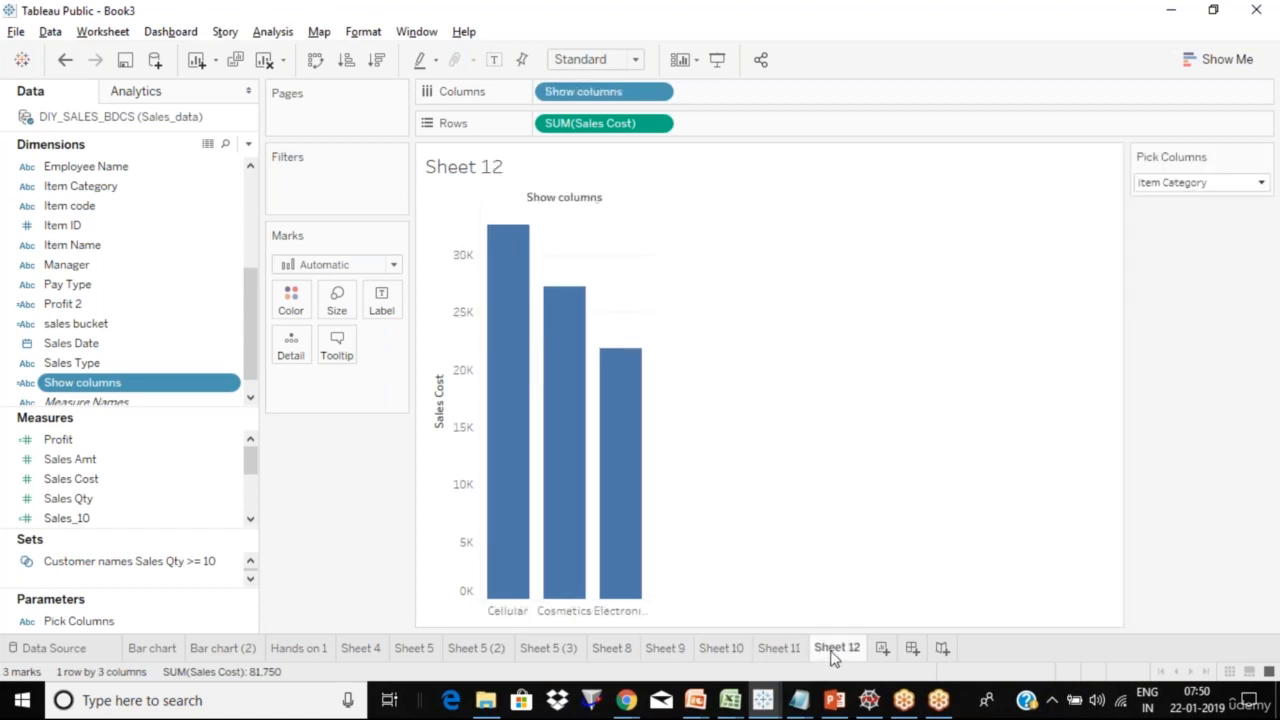
click(1203, 184)
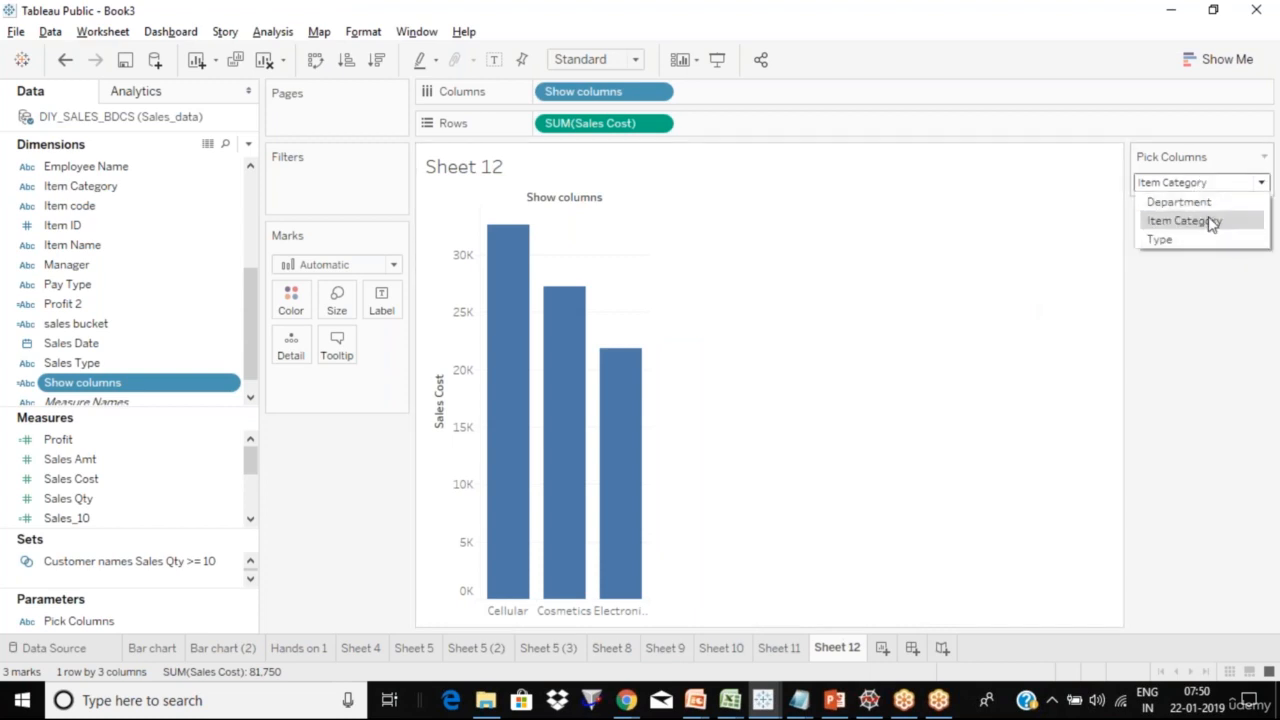
click(1187, 325)
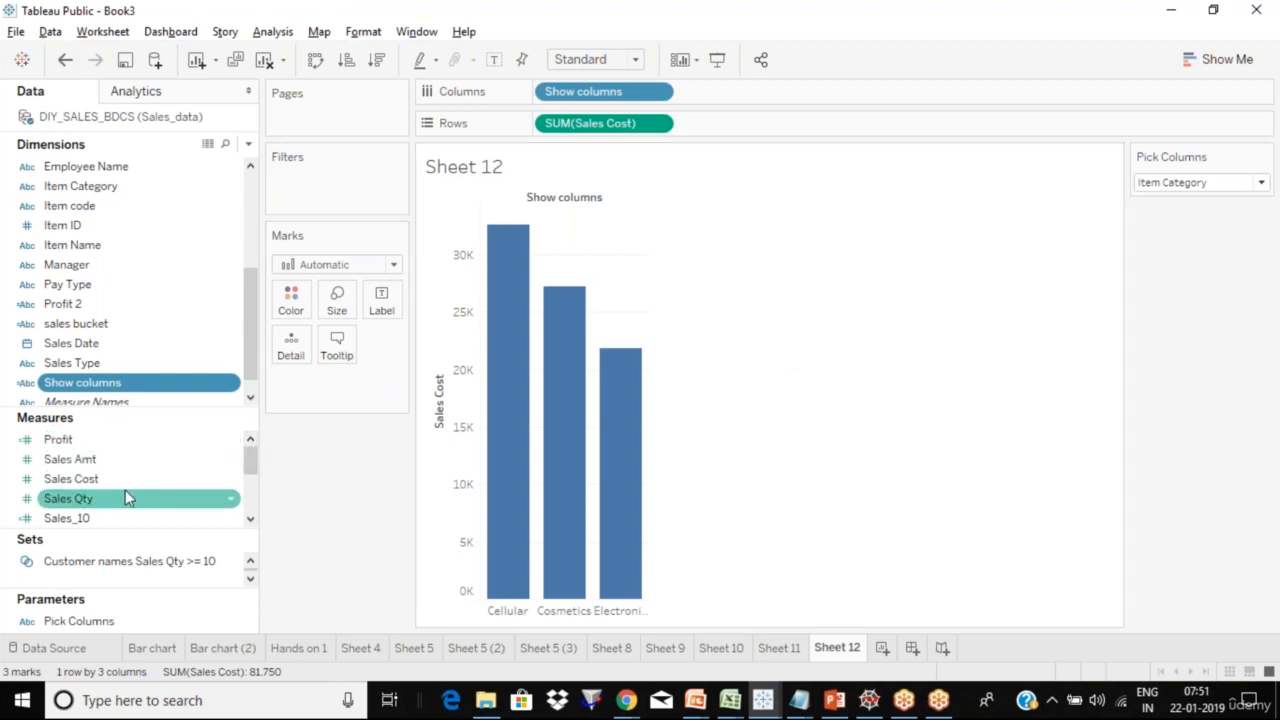
Step: Label the bars with Sales Cost and set the Pick Columns control to Department
drag(133, 477, 381, 305)
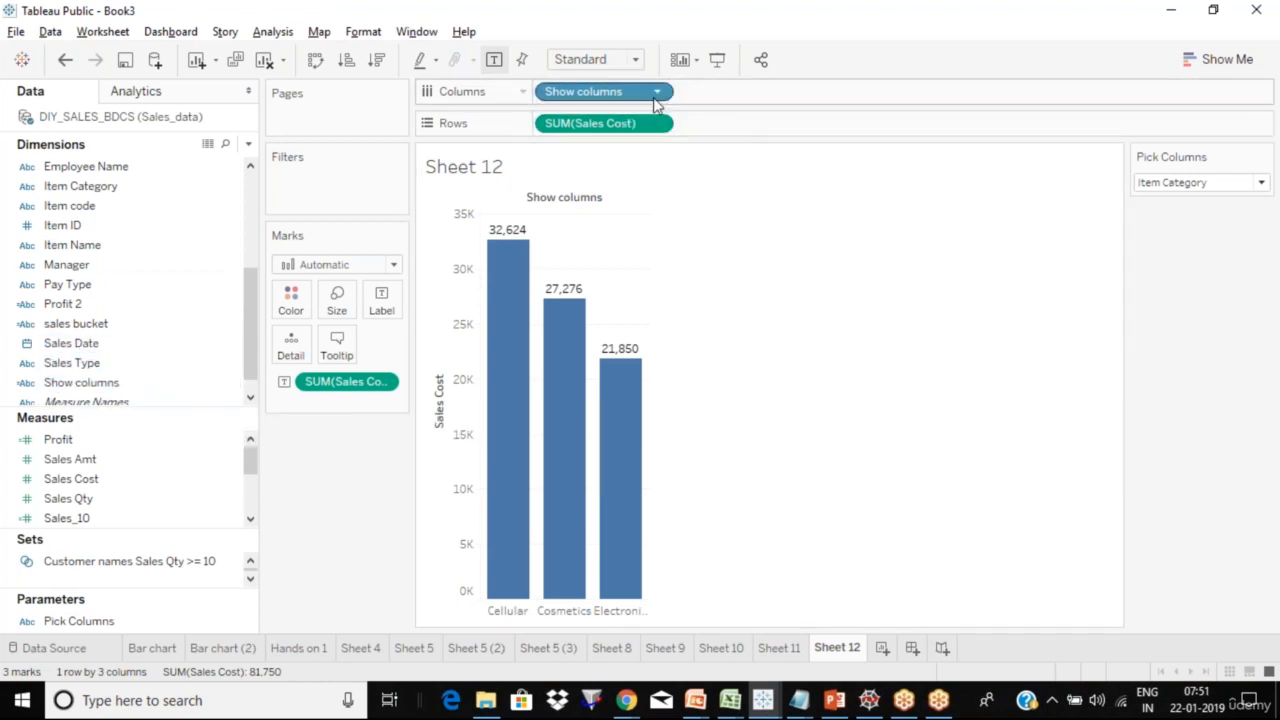
click(1239, 190)
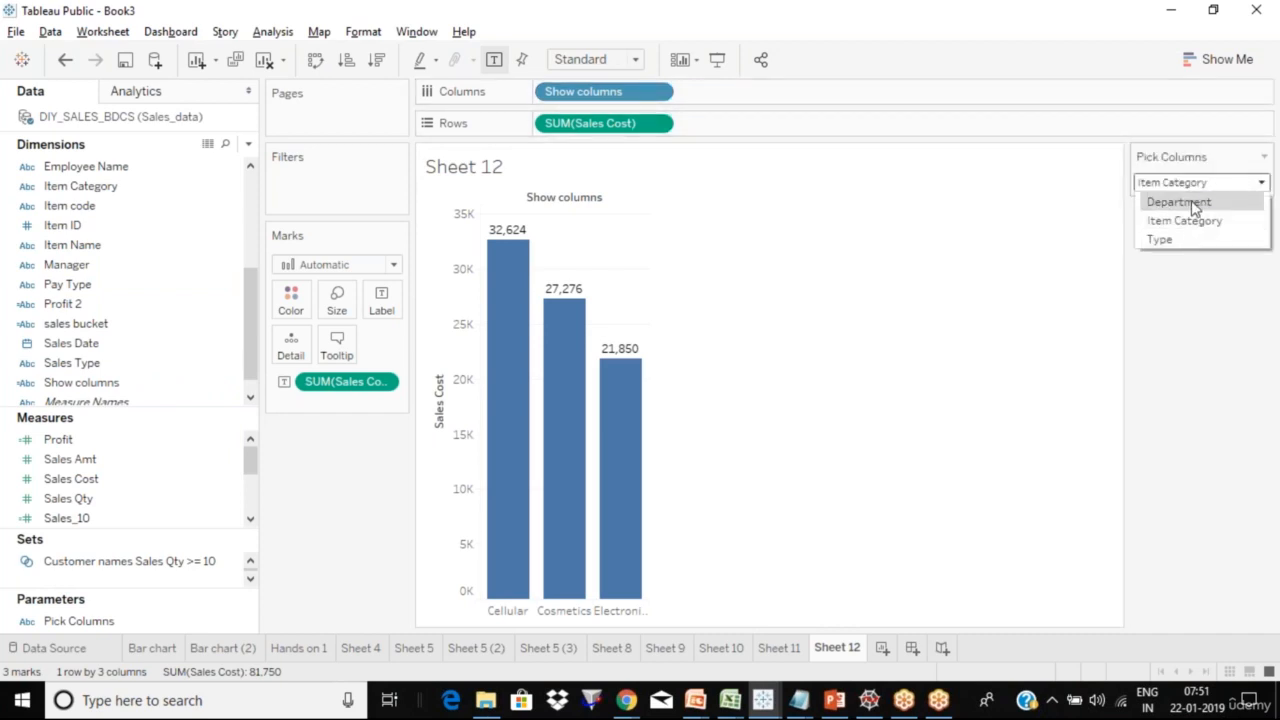
click(1191, 200)
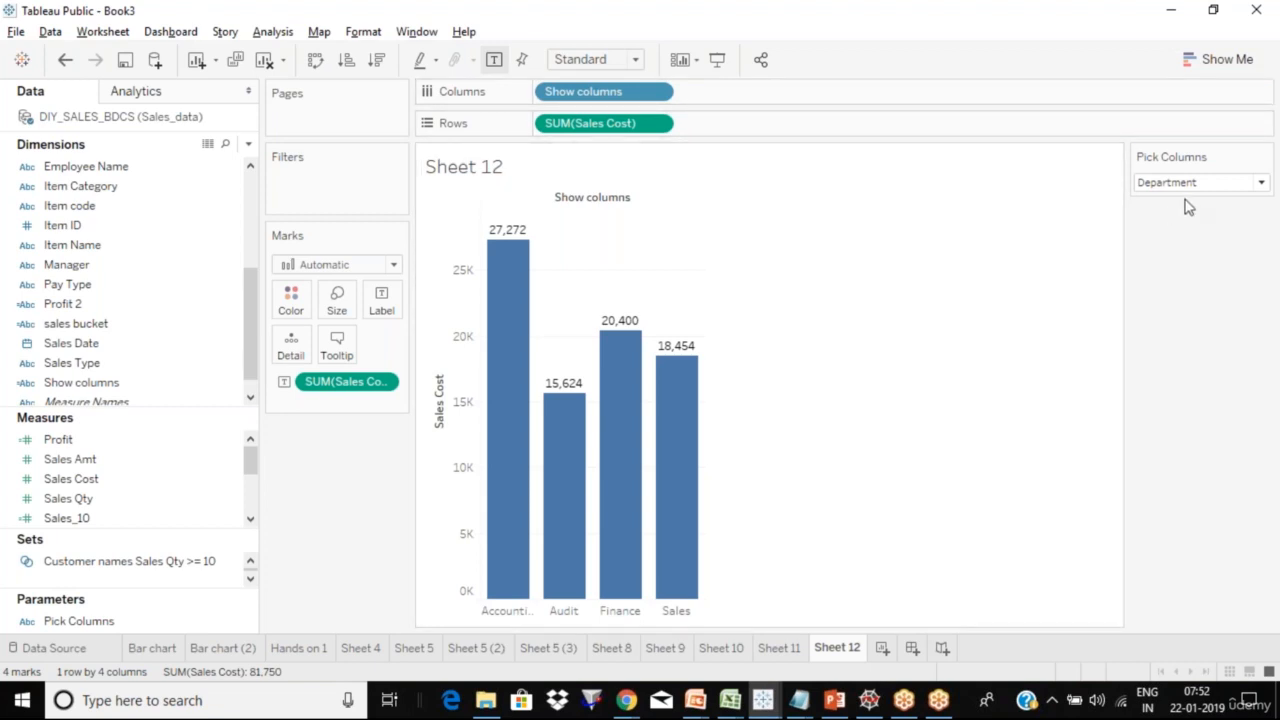
Step: Review the Pick Columns parameter's name, settings and its Department, Item Category and Type list values, and close it unchanged
right_click(248, 626)
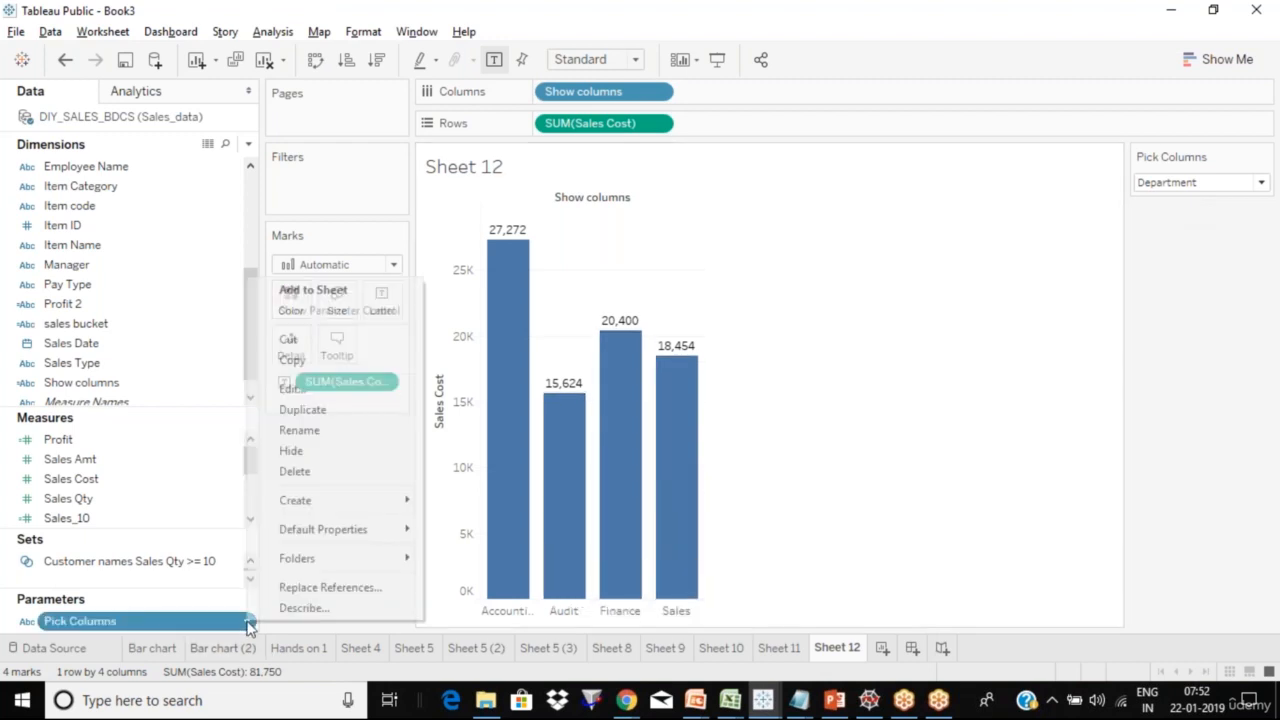
click(310, 390)
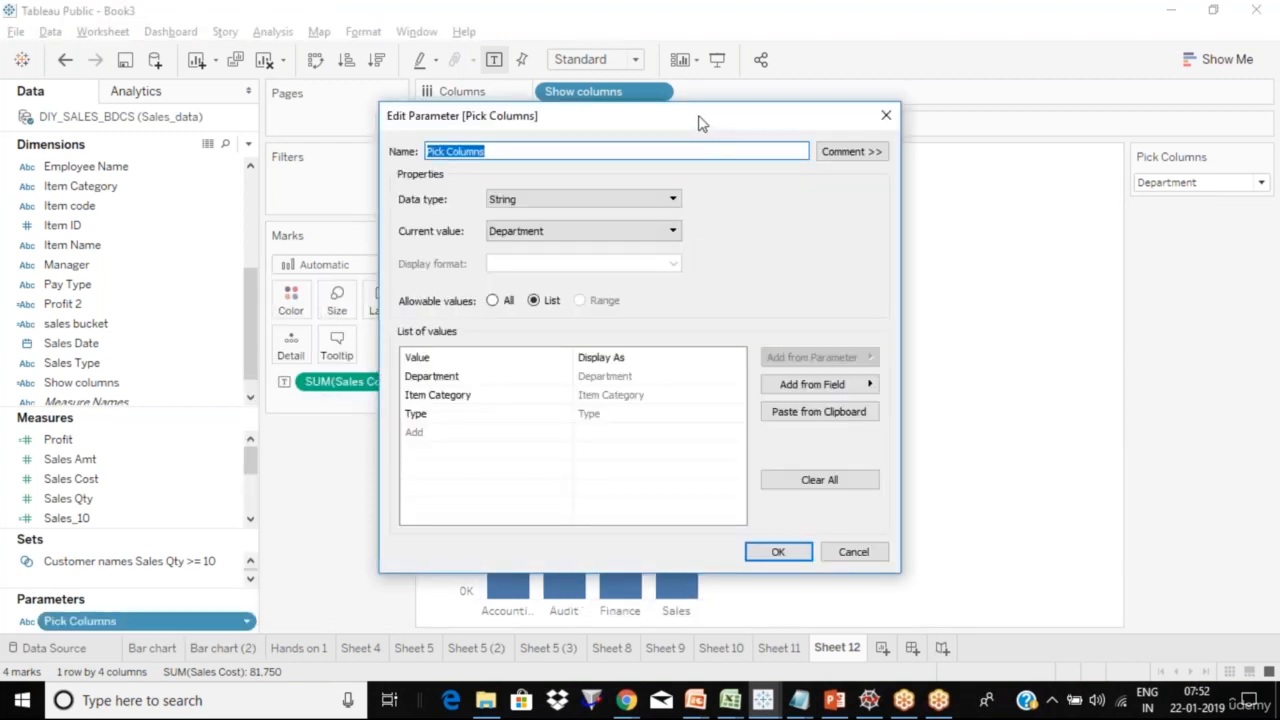
drag(700, 120, 1017, 91)
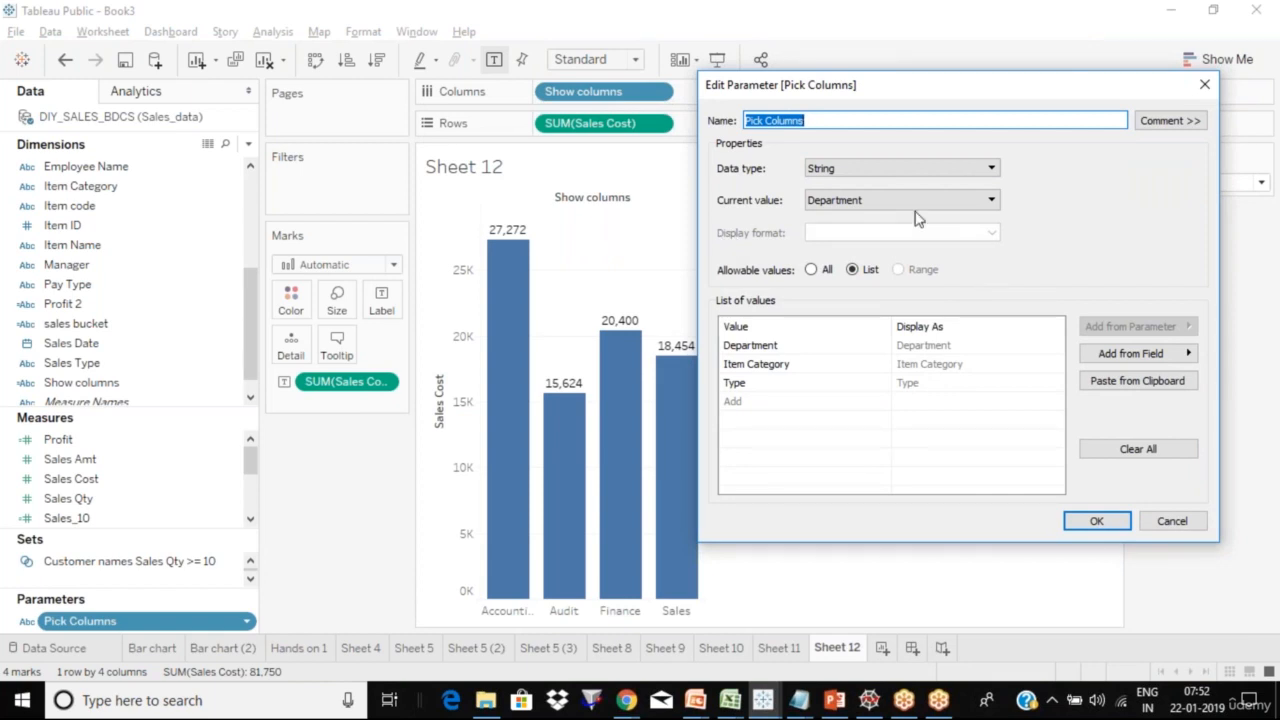
click(855, 120)
click(1260, 211)
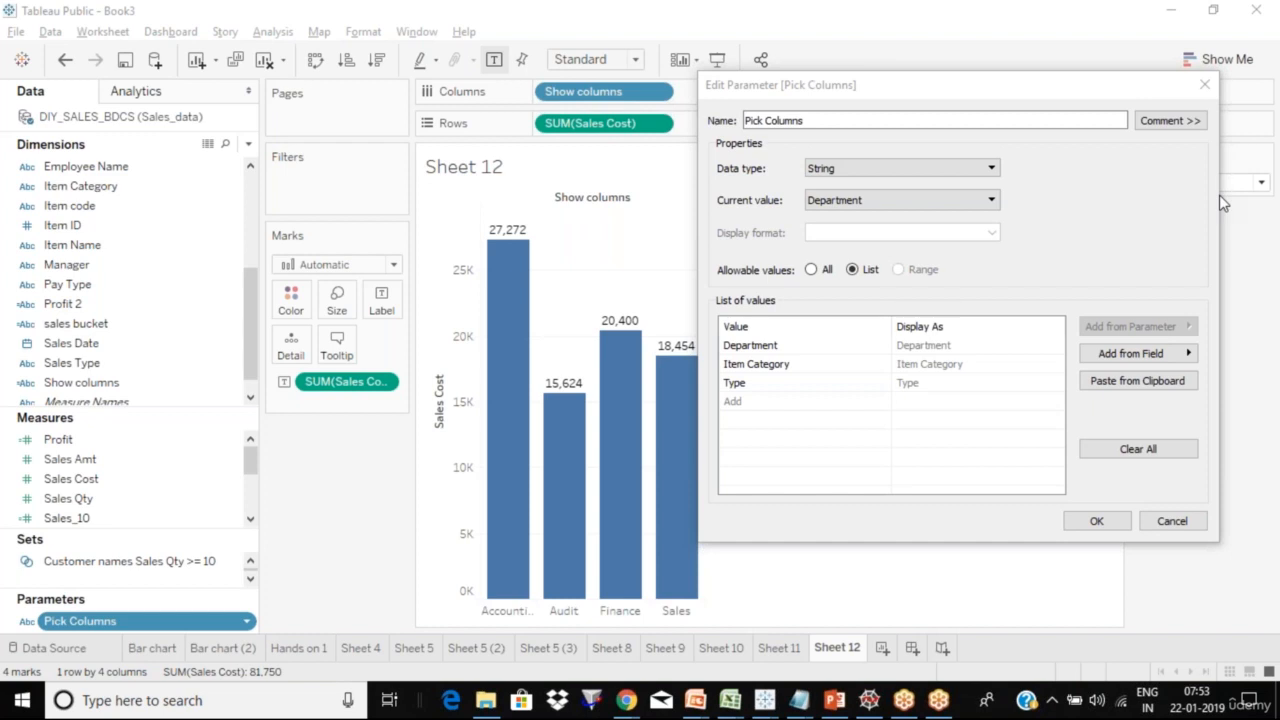
click(756, 352)
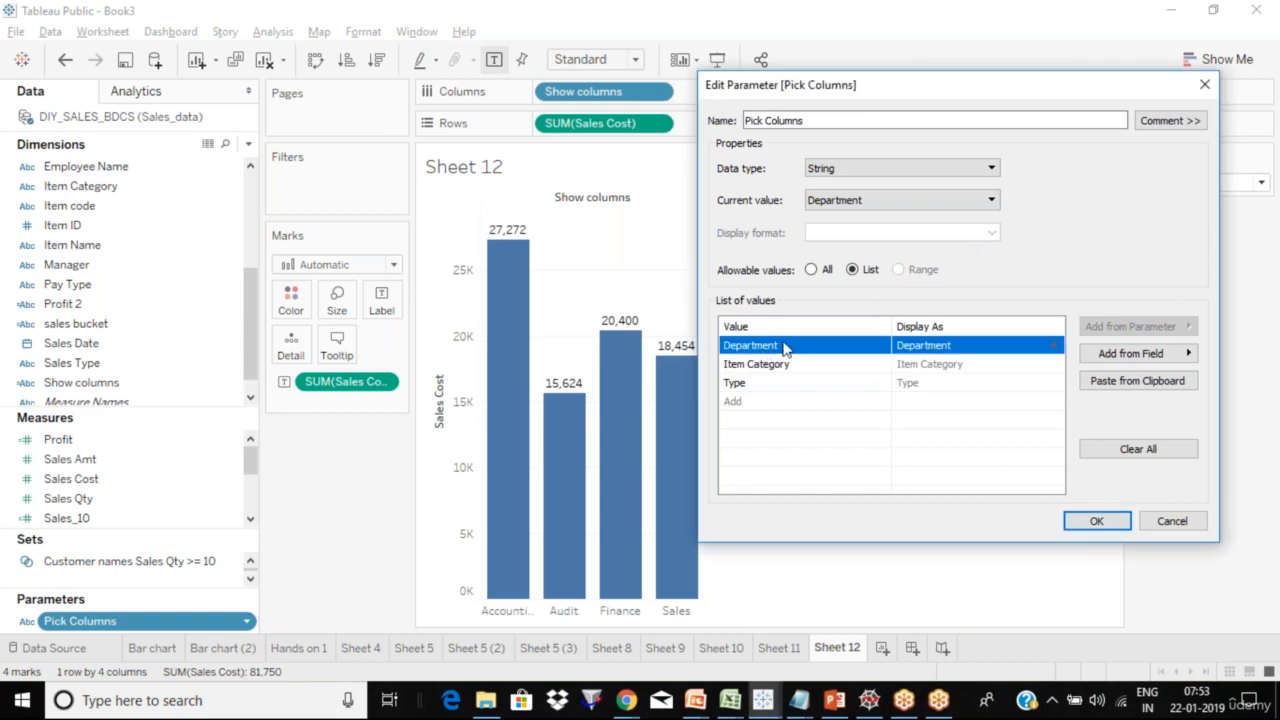
click(771, 364)
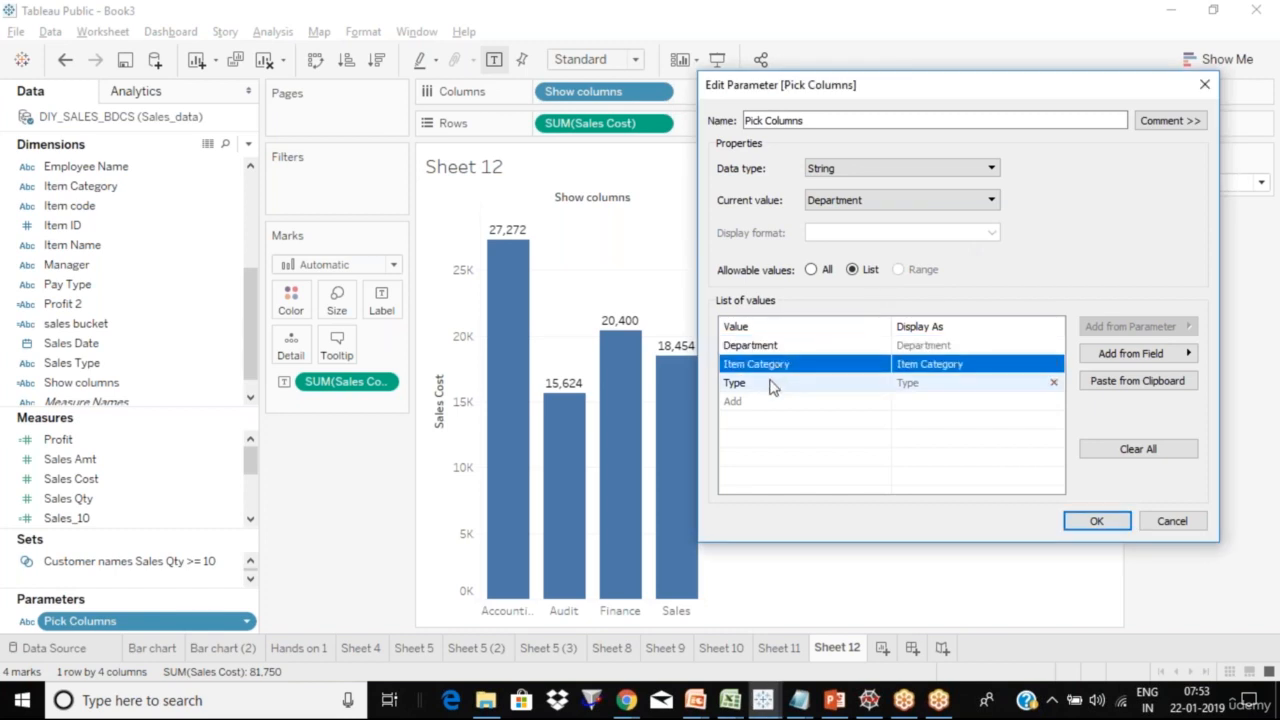
click(772, 384)
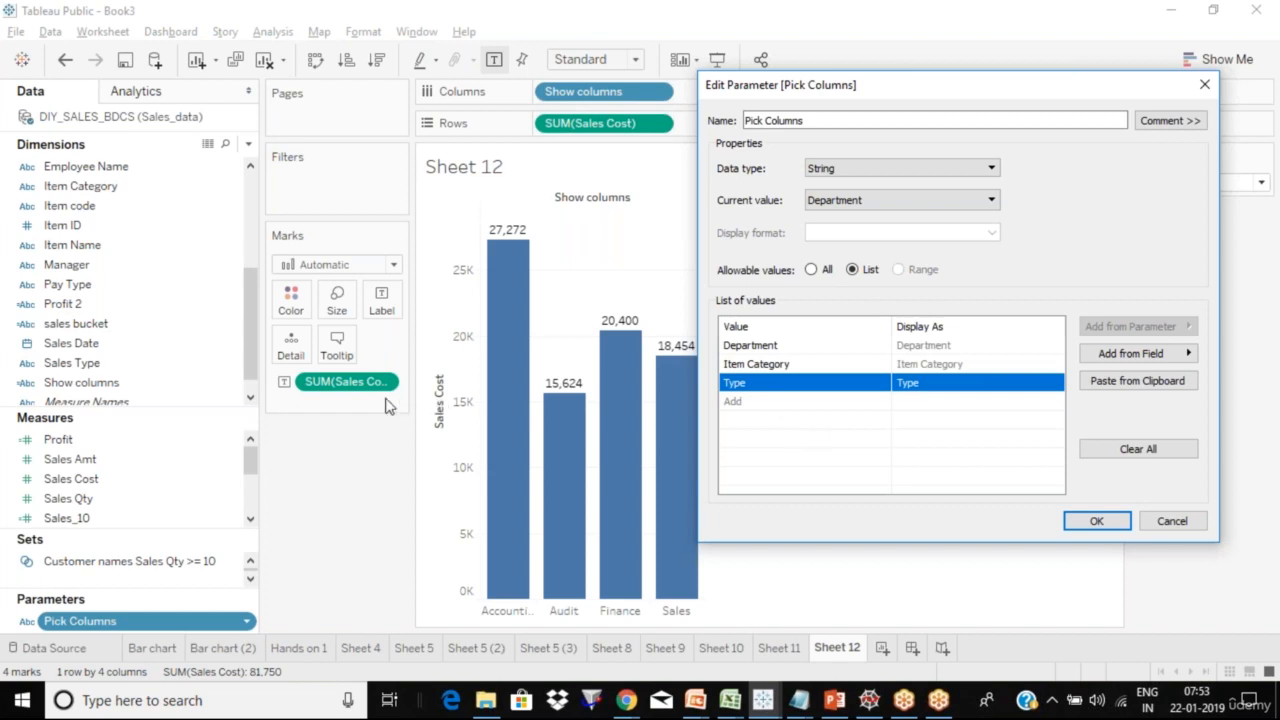
click(1205, 84)
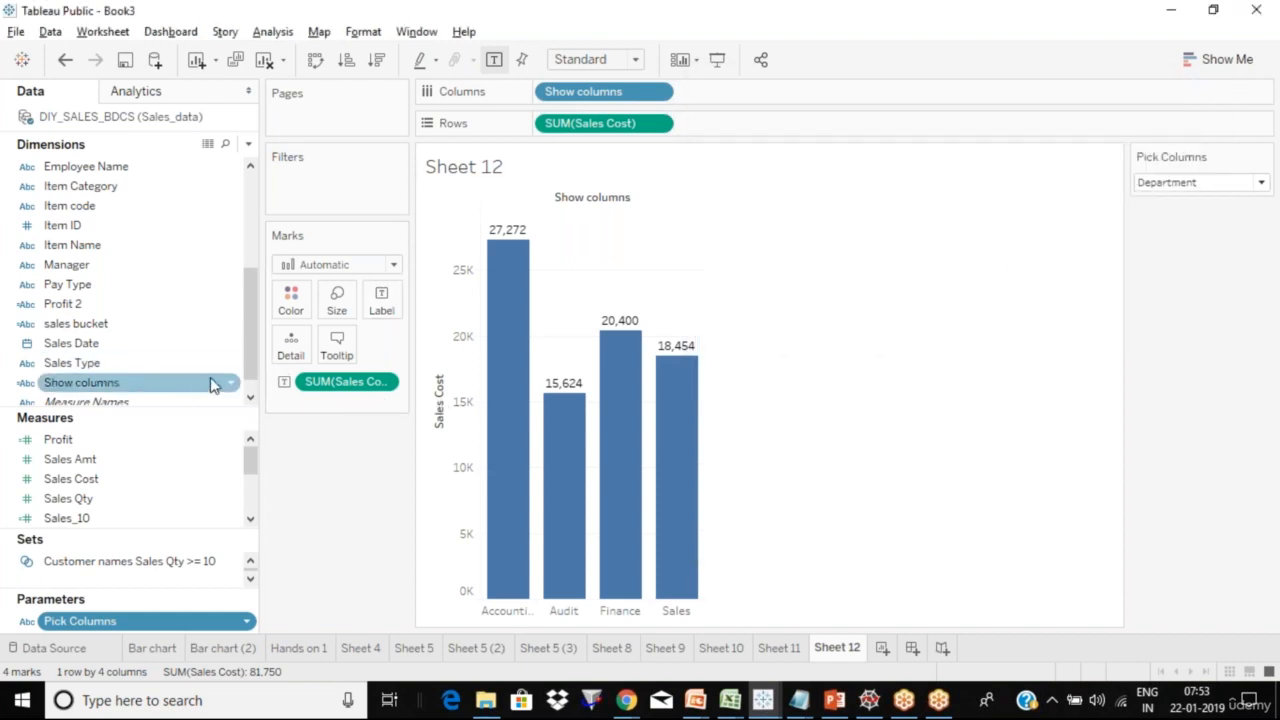
Step: Open the Show columns formula and review its "Type" condition, the [Channel Type] field it returns, and the ELSE line
right_click(238, 382)
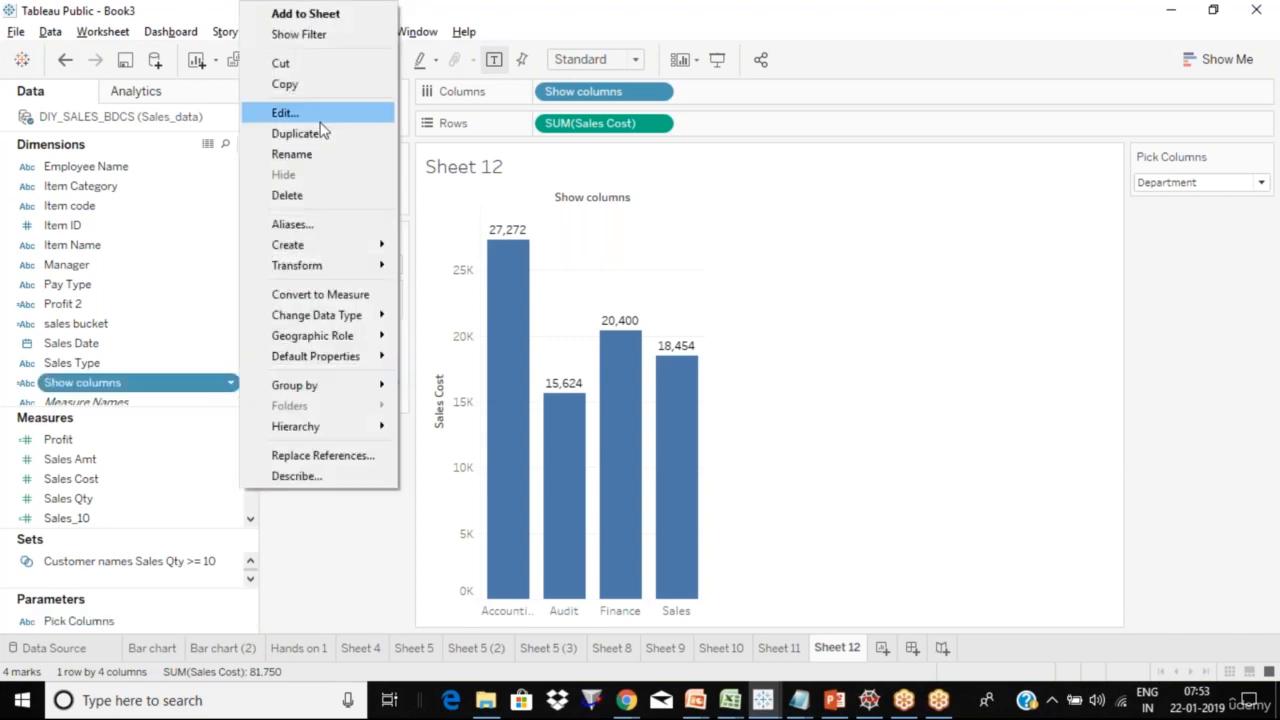
click(318, 118)
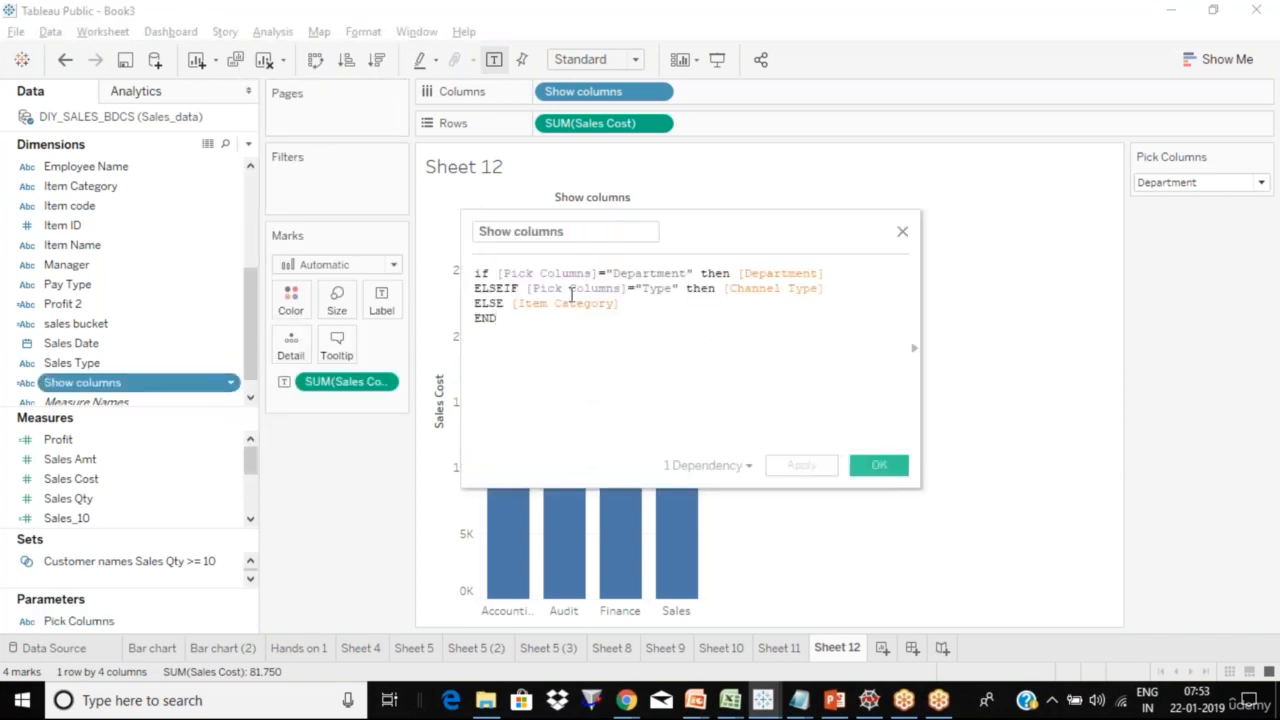
double_click(659, 288)
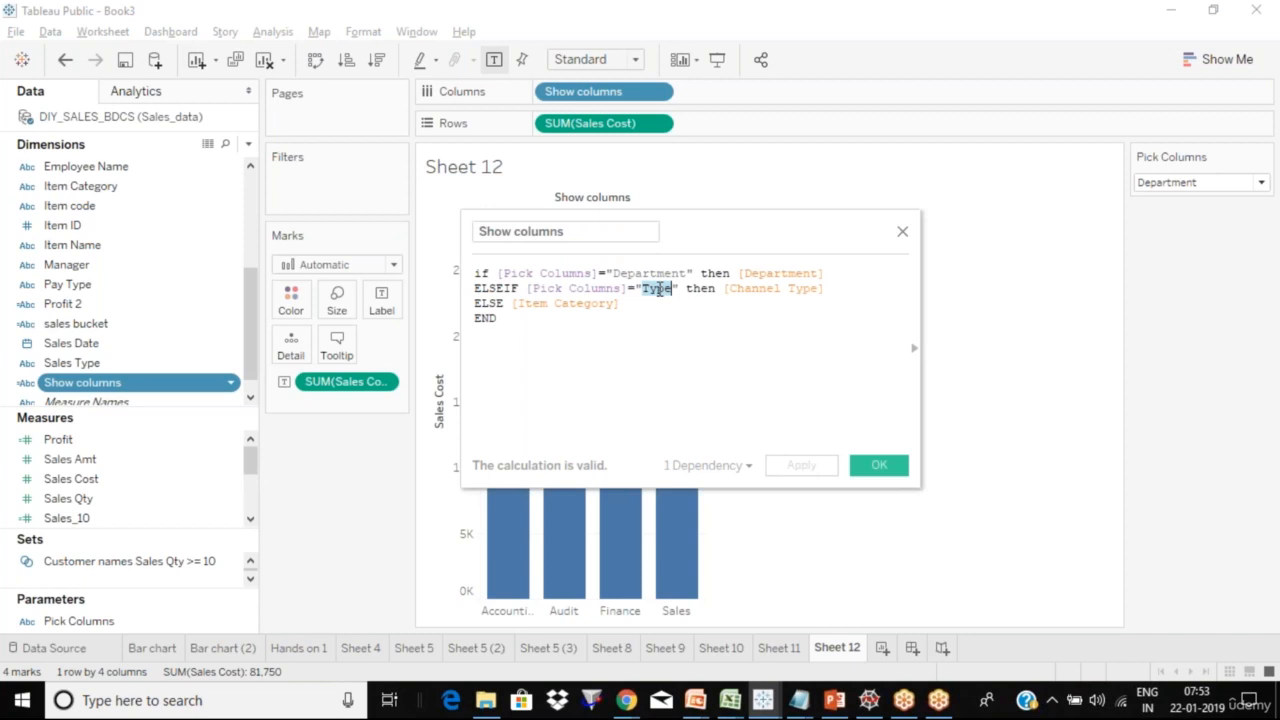
double_click(725, 288)
drag(720, 288, 846, 288)
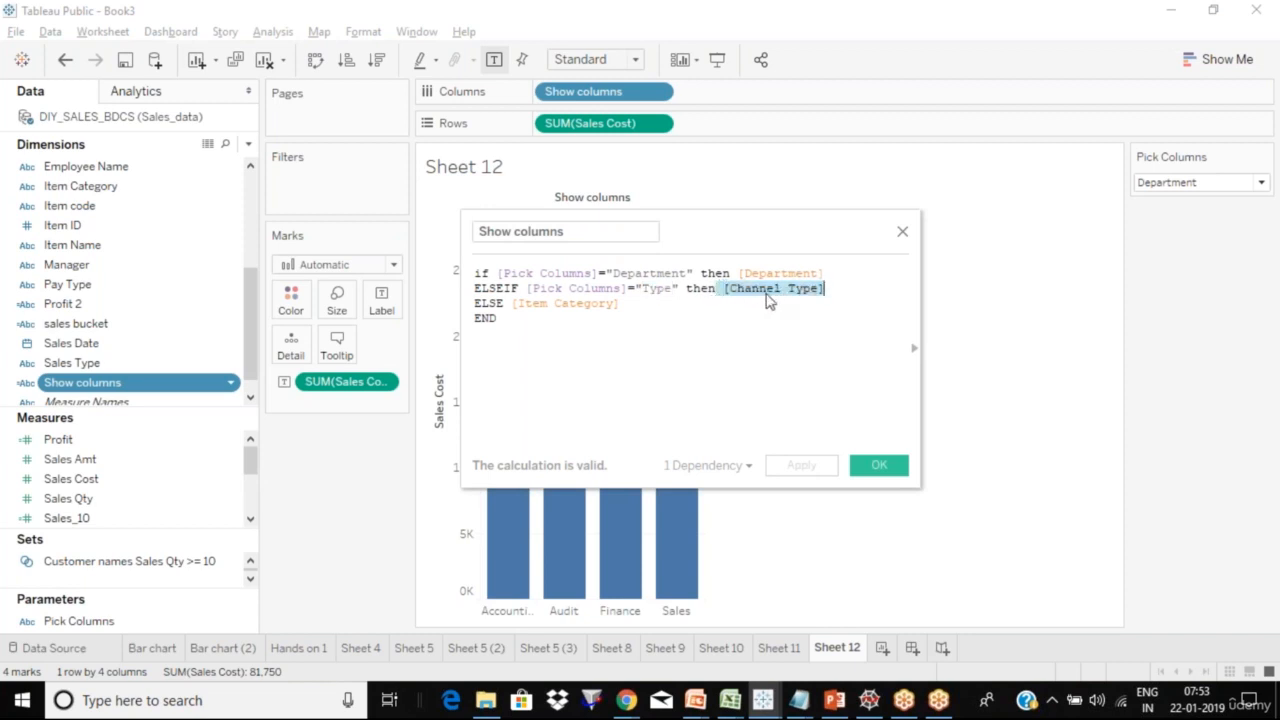
drag(674, 289, 645, 290)
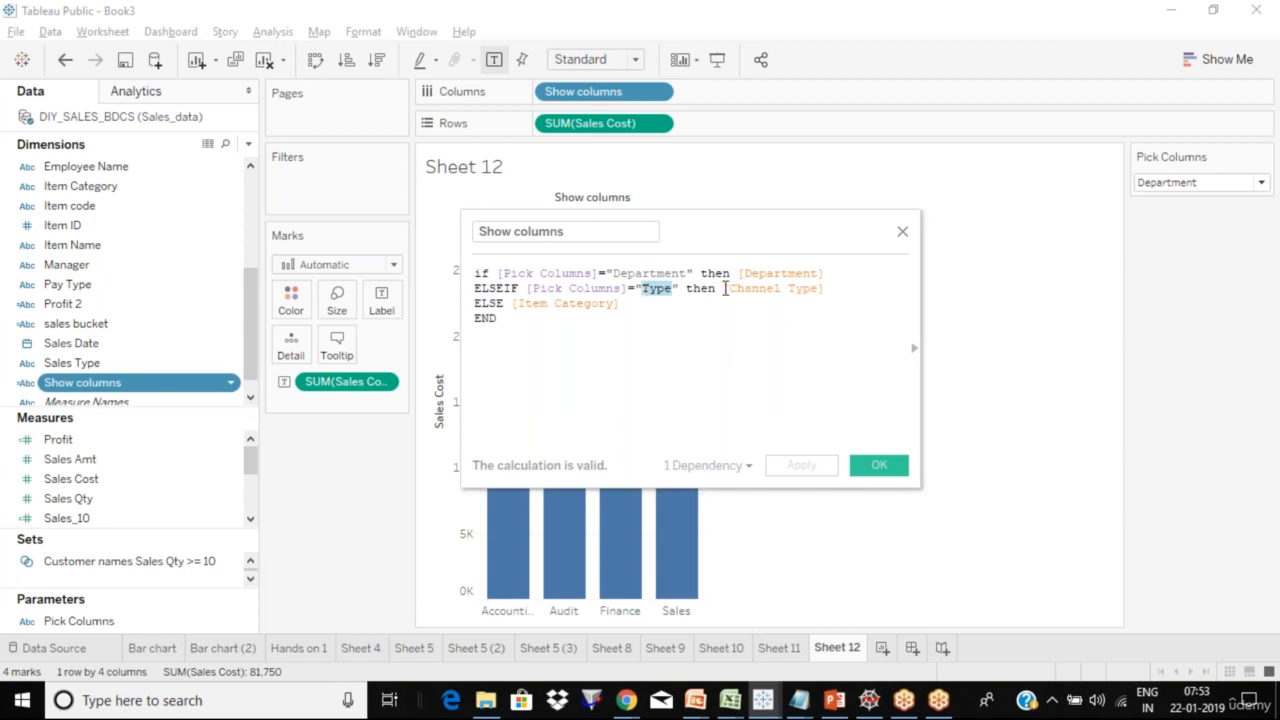
drag(723, 288, 908, 288)
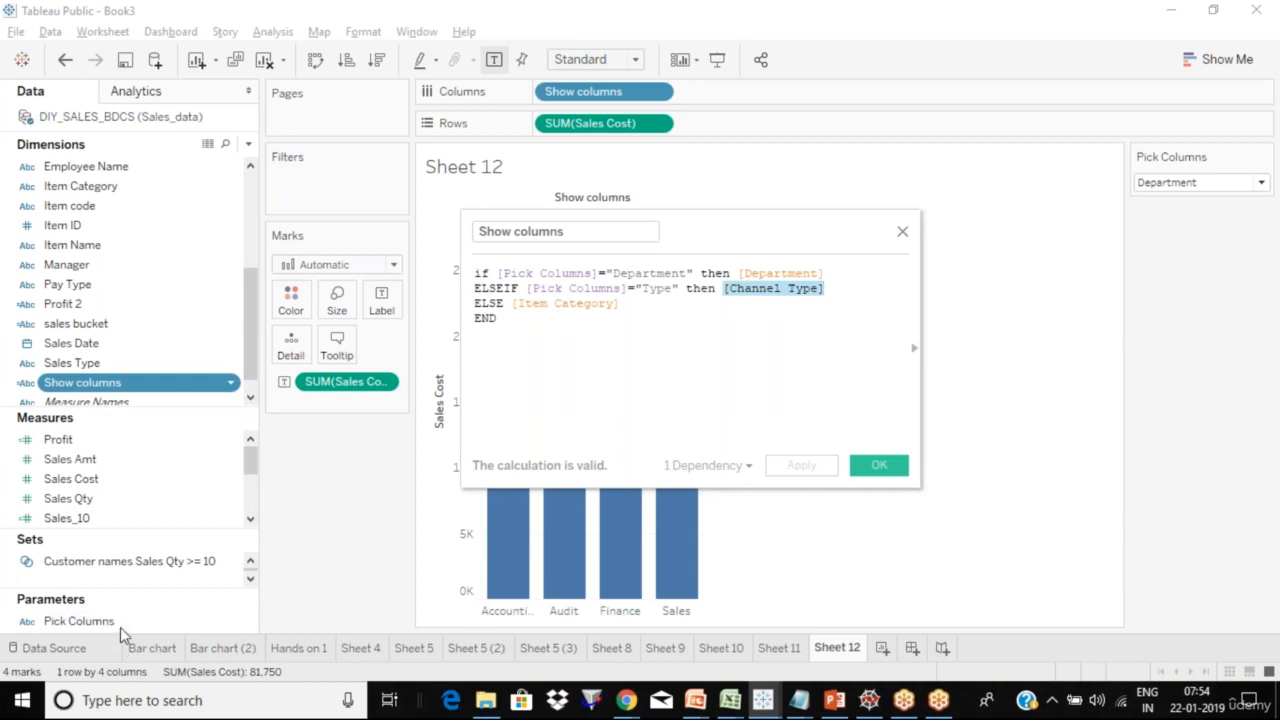
drag(658, 285, 578, 311)
click(579, 314)
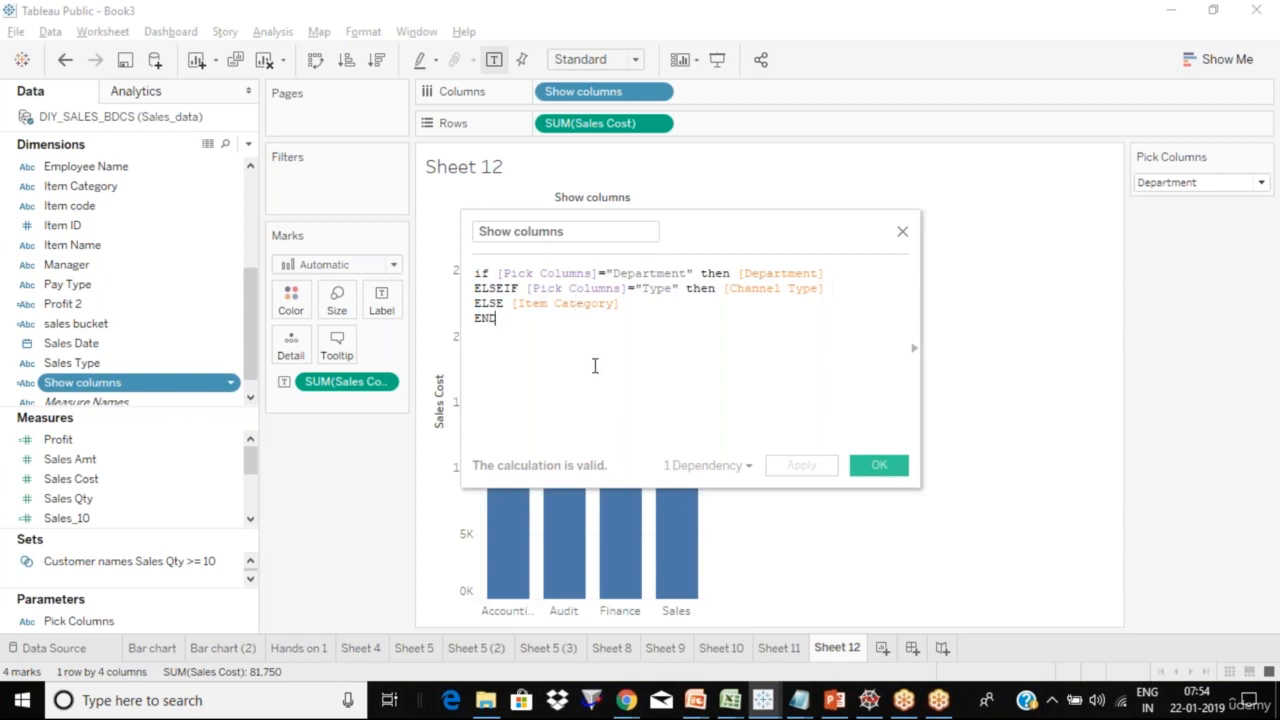
Step: Close the Show columns formula, reopen the Pick Columns parameter to review its name, data type and list of values, and close it unchanged
click(902, 234)
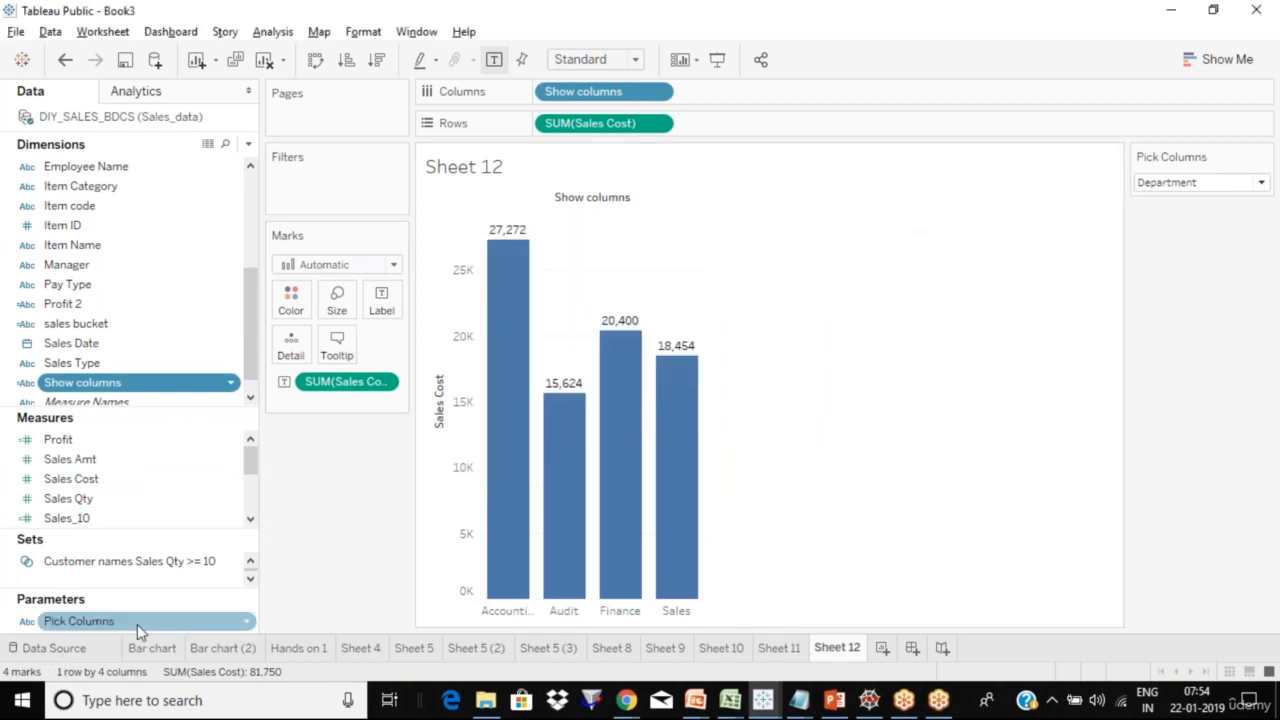
right_click(241, 626)
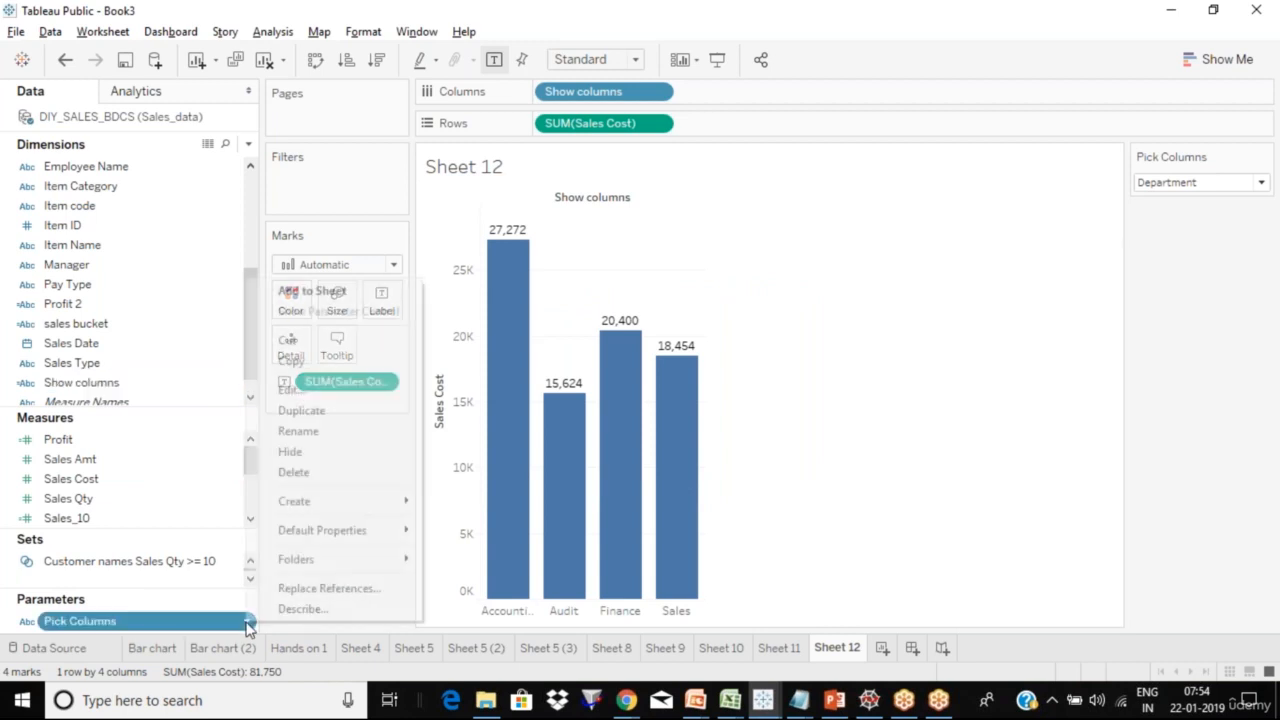
click(290, 390)
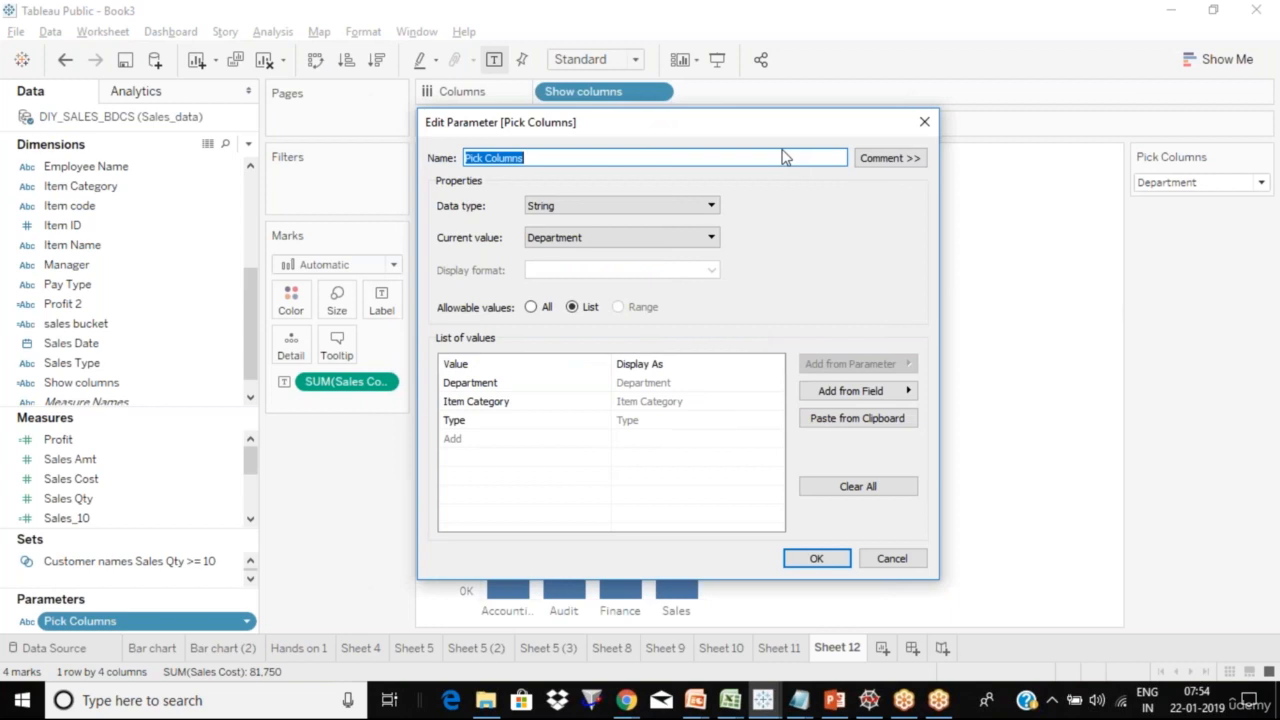
drag(783, 150, 706, 151)
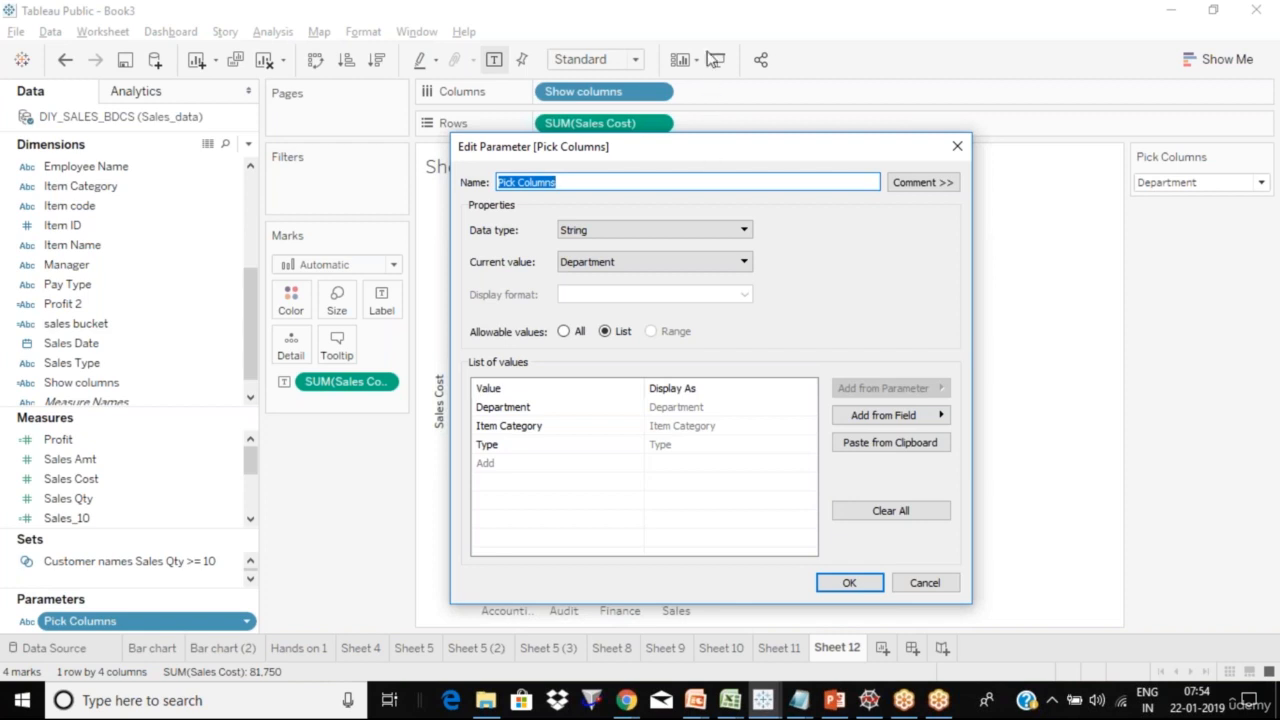
click(780, 29)
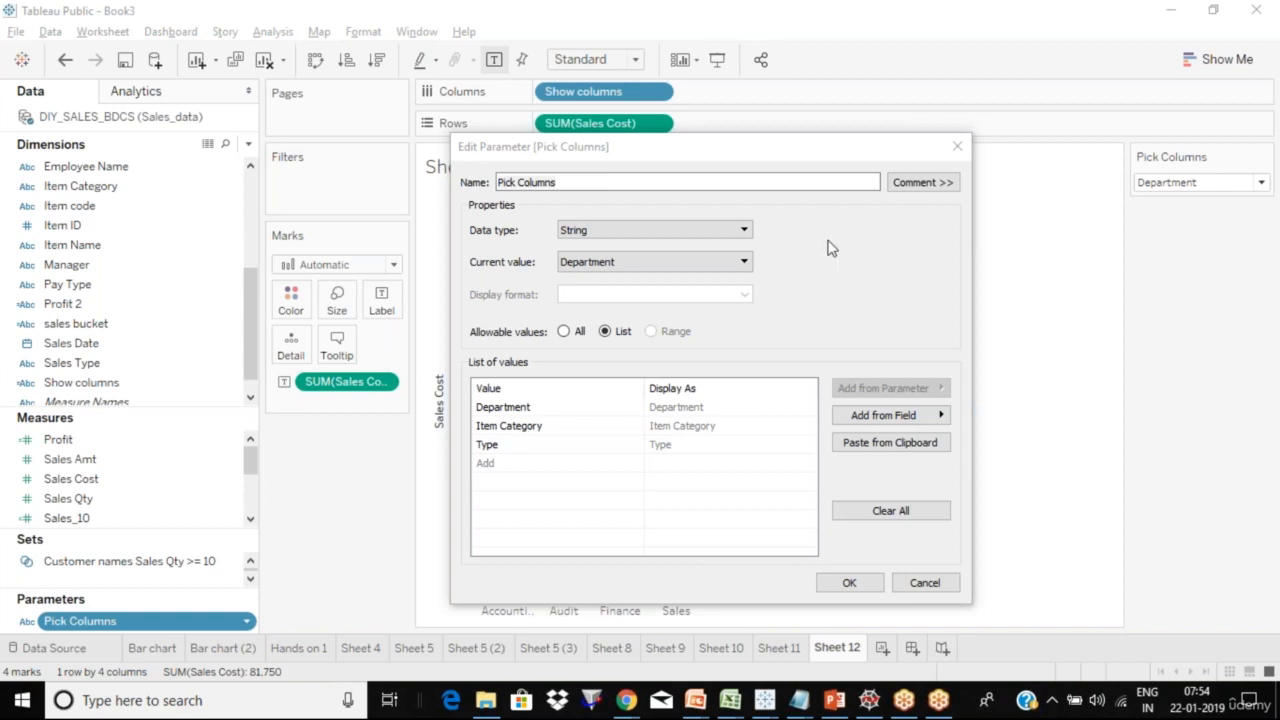
click(760, 182)
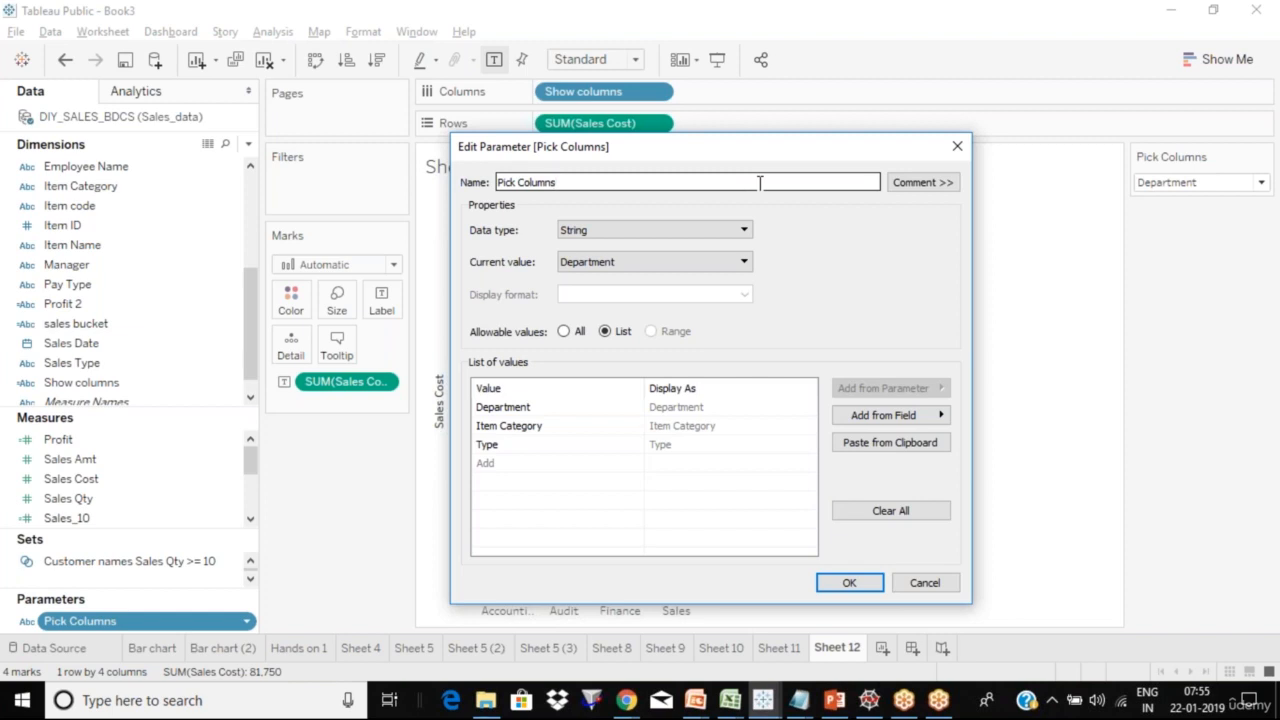
click(760, 182)
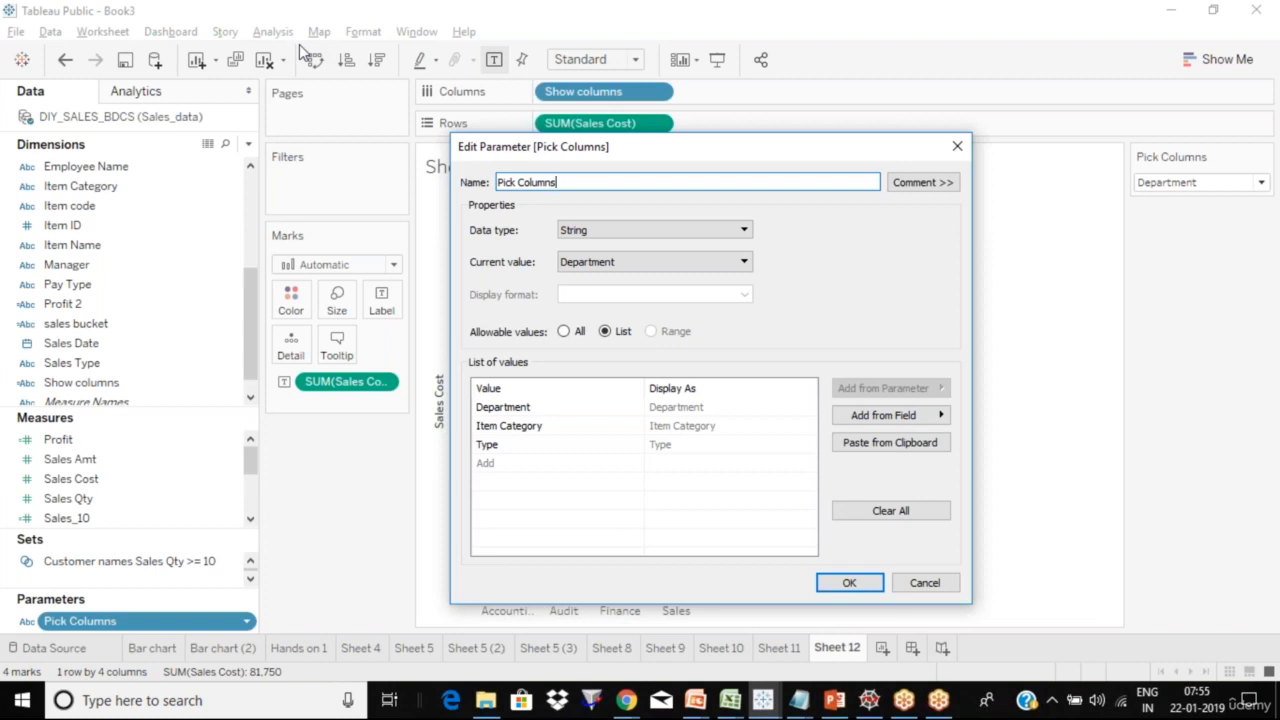
click(957, 151)
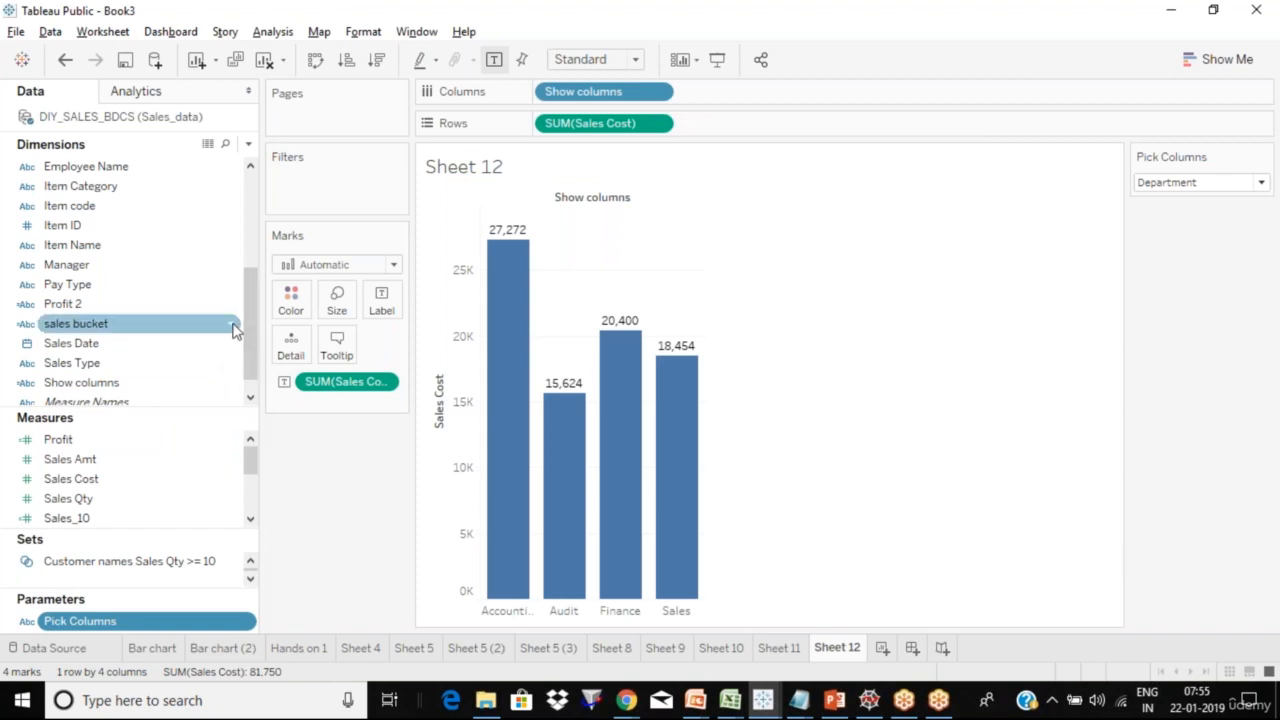
Step: Reopen the Show columns formula, review how its conditions use [Pick Columns], and close it unchanged
click(236, 384)
right_click(236, 384)
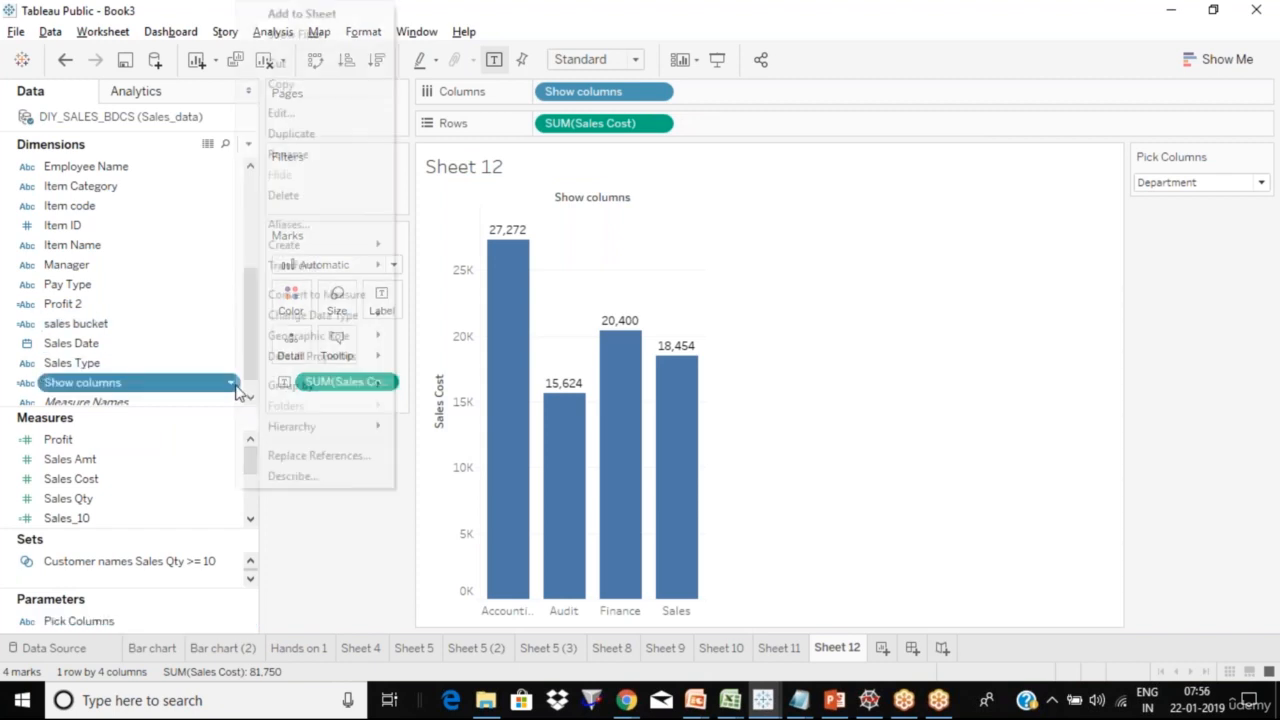
click(302, 116)
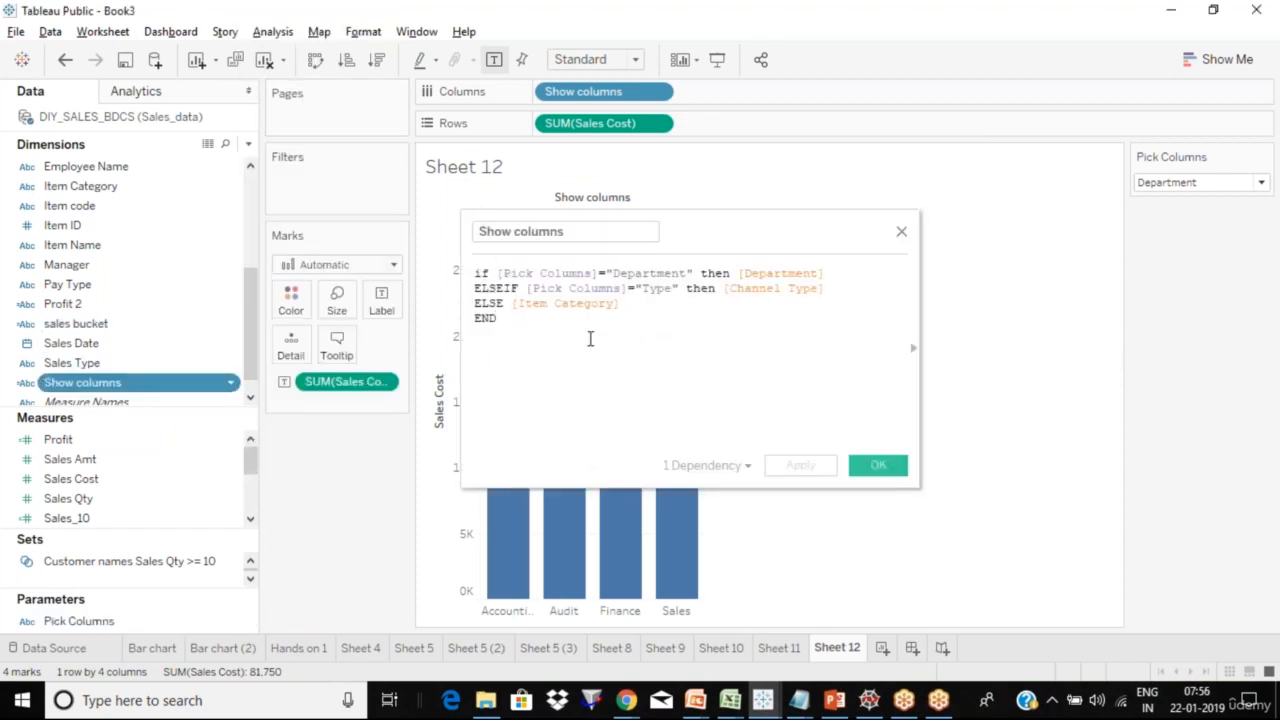
drag(505, 273, 601, 273)
click(568, 347)
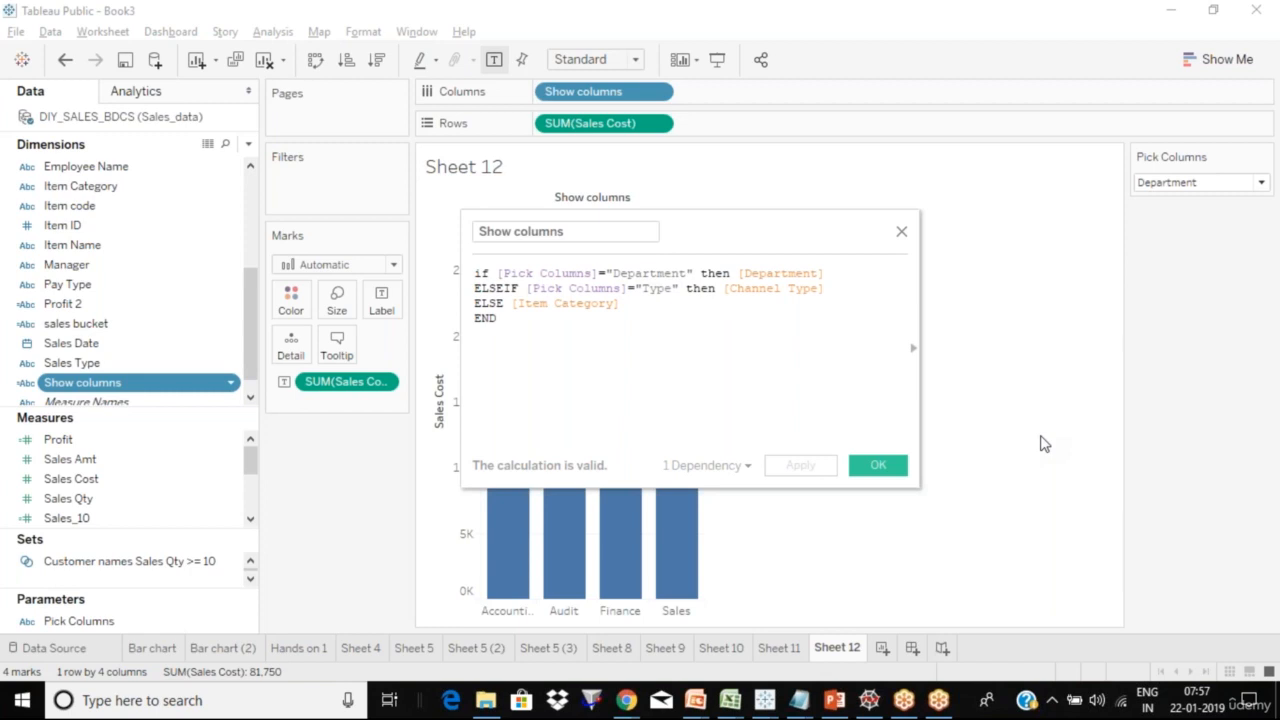
click(901, 233)
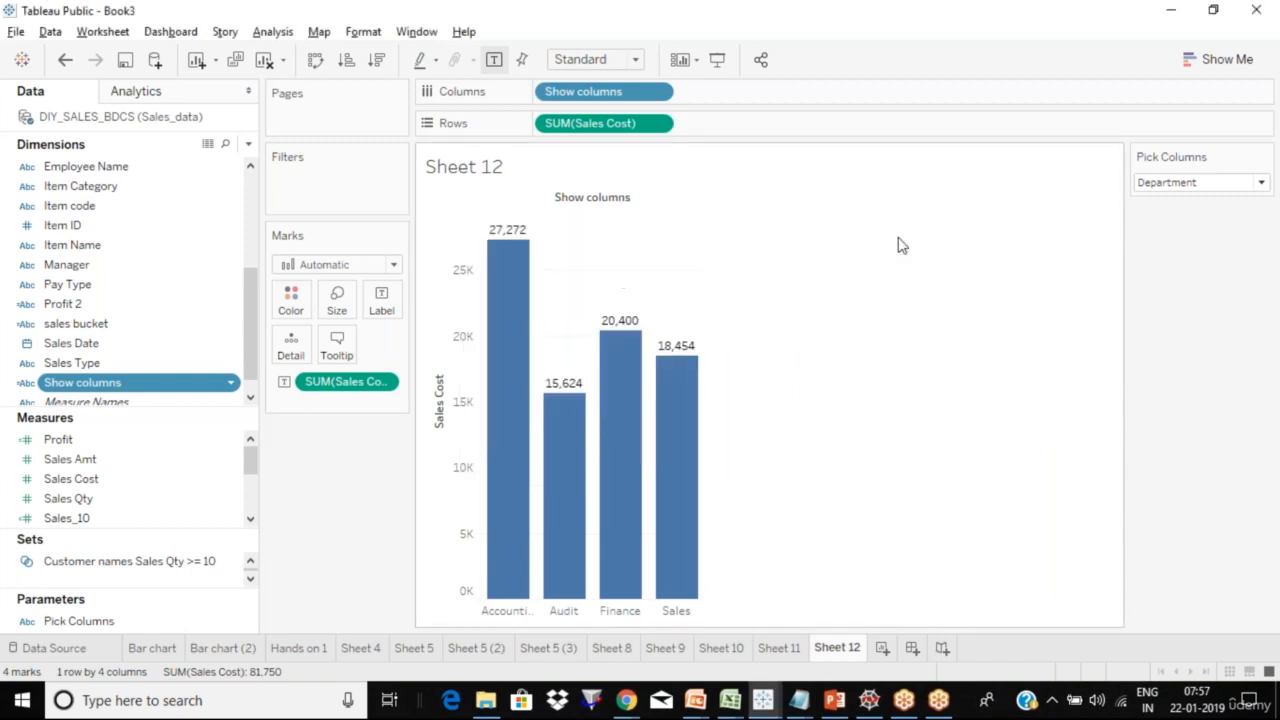
Step: Check the Show Parameter Control option of the Pick Columns parameter
click(1252, 47)
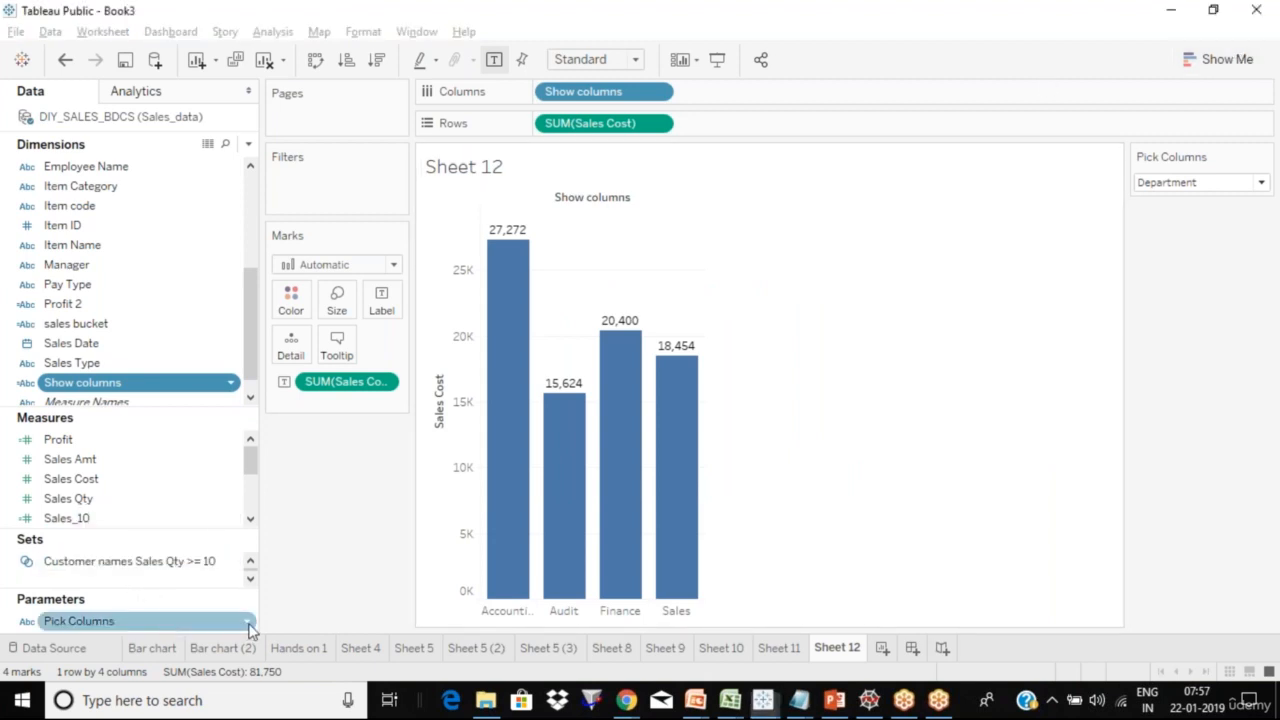
click(250, 621)
right_click(250, 621)
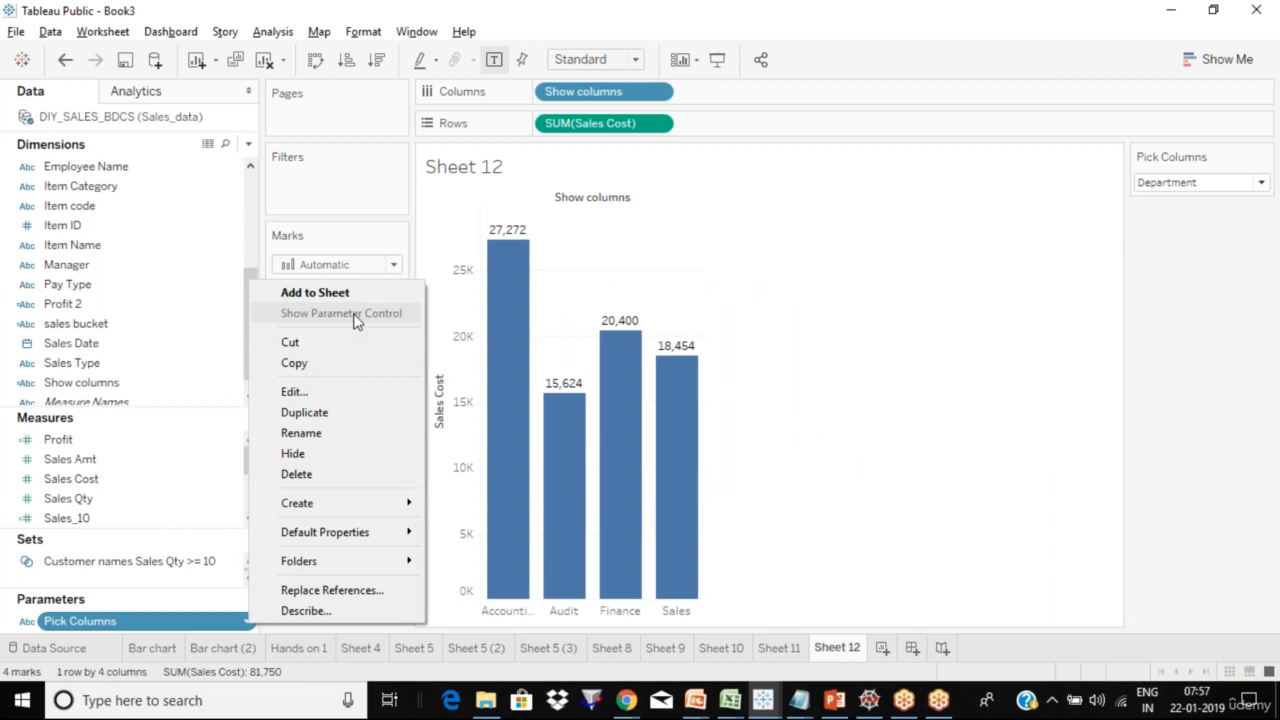
click(315, 292)
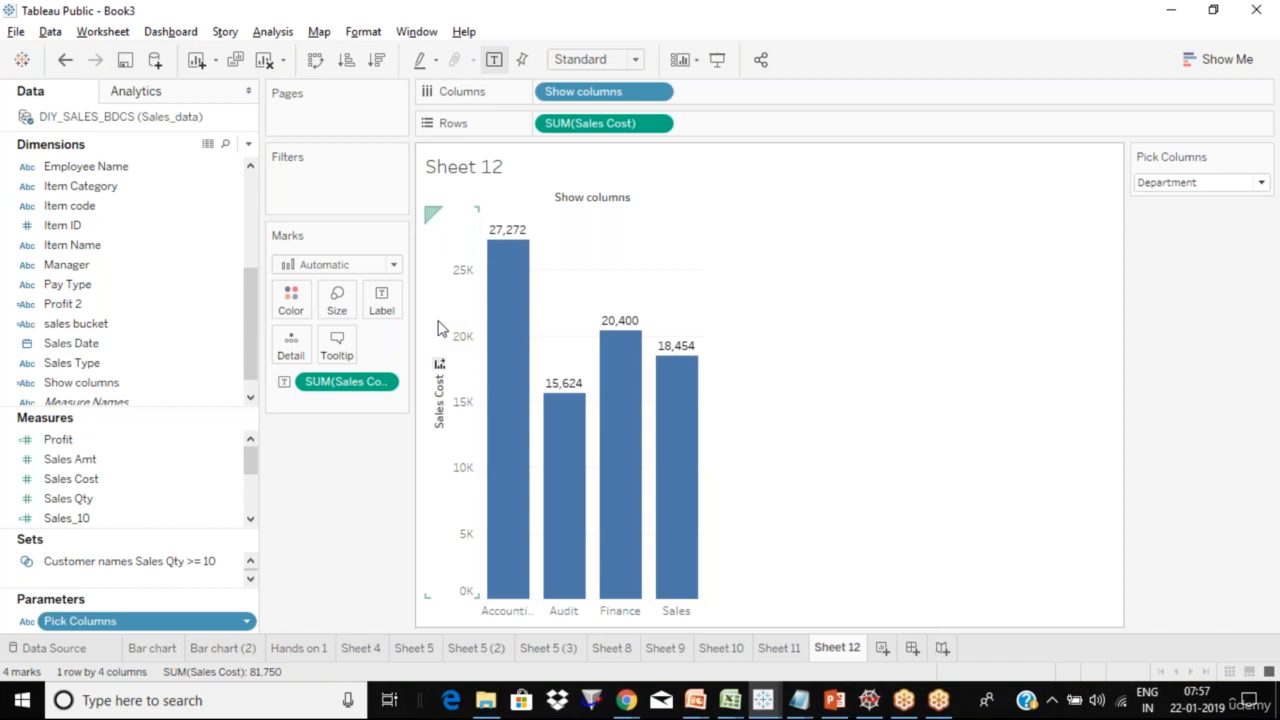
Step: Switch to the Tableau Day 3 presentation in PowerPoint and compare the Creating Parameters instructions on slide 4 with Hands on #8 and #9 on slide 5
mouse_move(838, 705)
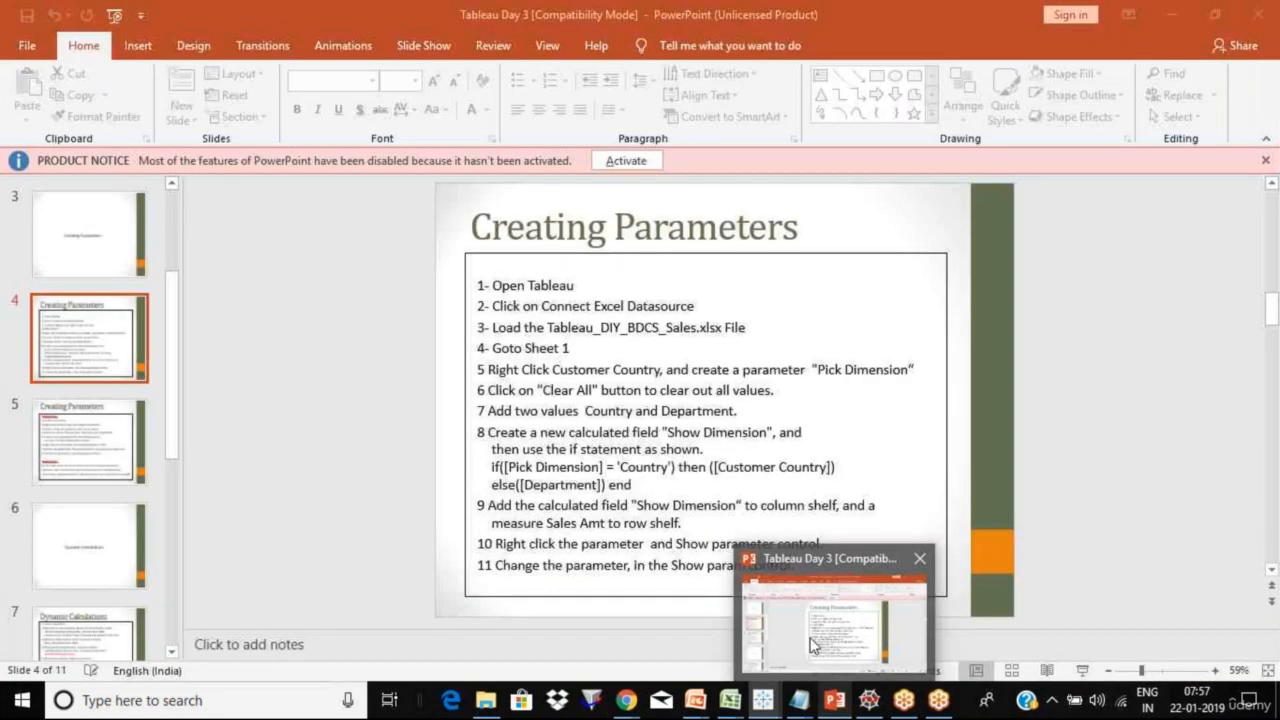
click(812, 645)
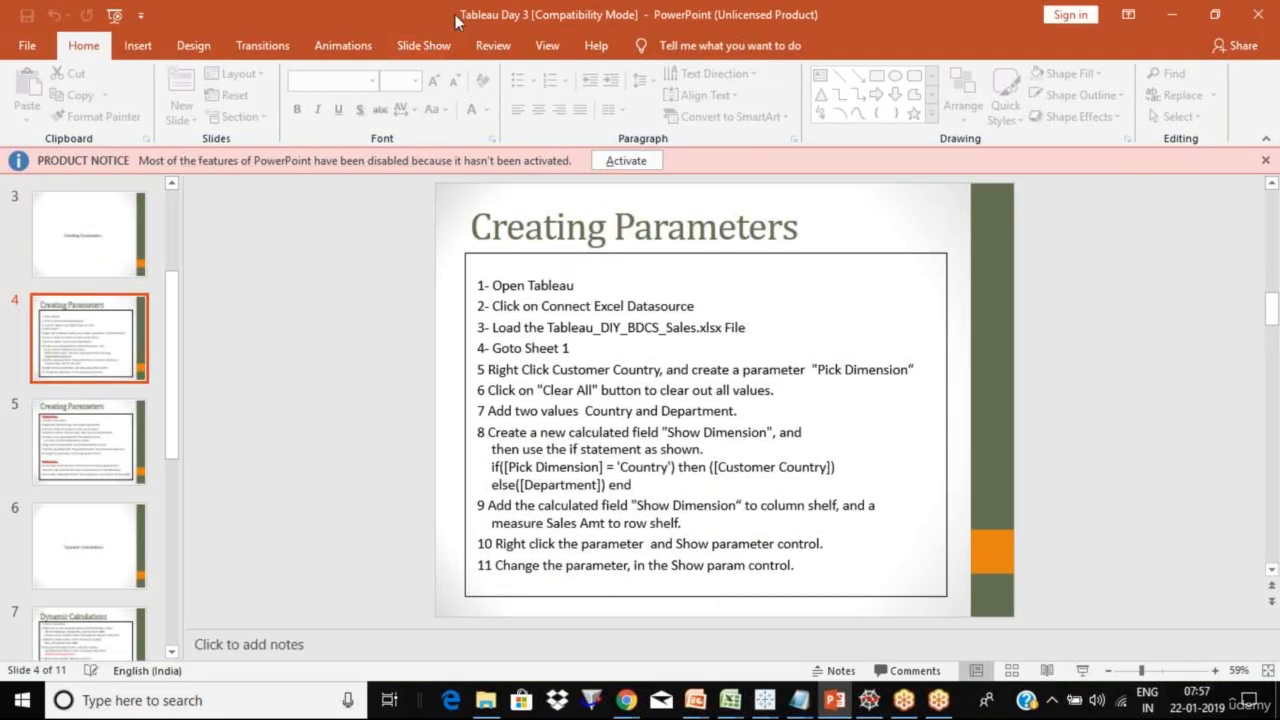
click(130, 378)
click(74, 452)
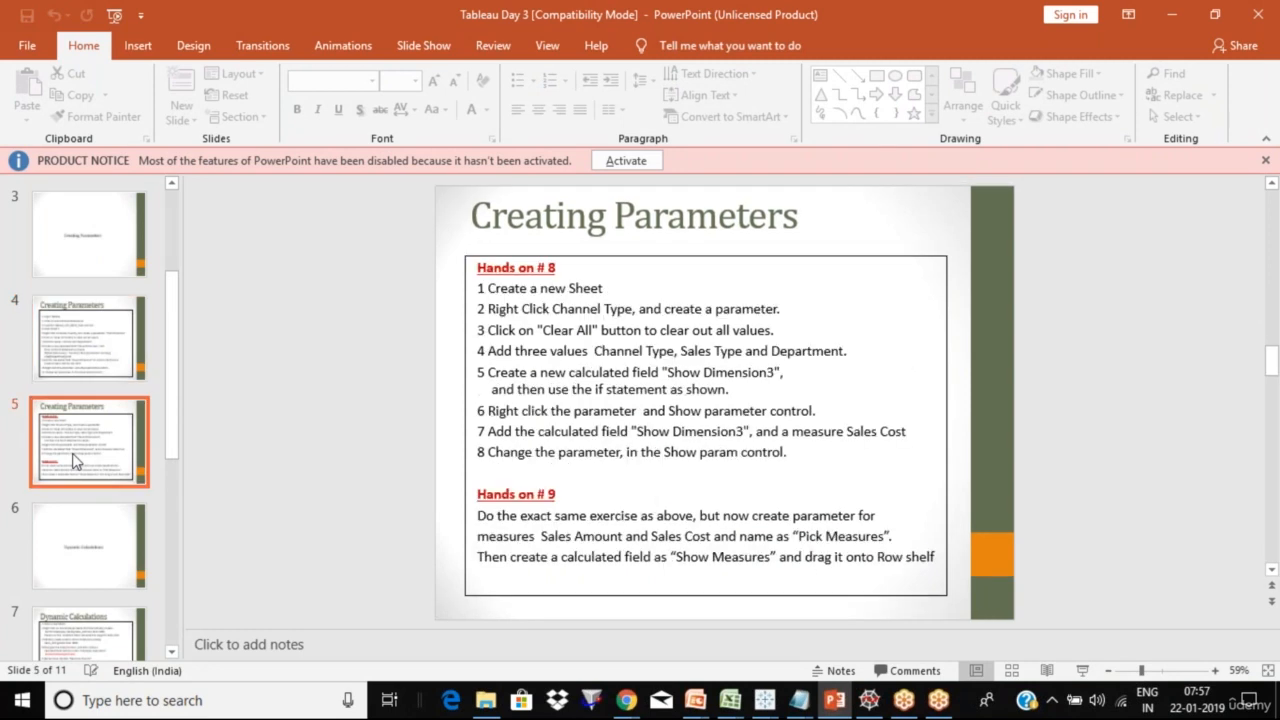
click(108, 334)
click(84, 456)
click(92, 350)
click(86, 438)
click(92, 360)
click(88, 430)
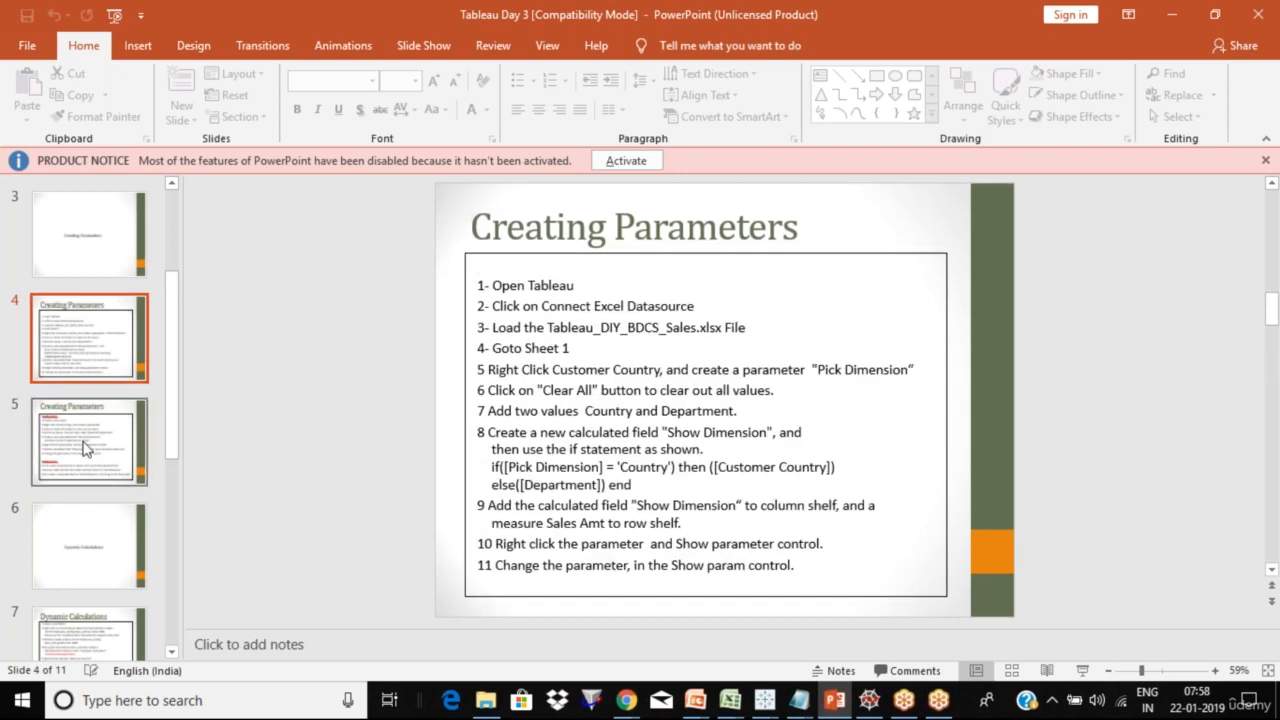
click(96, 340)
click(91, 430)
click(103, 368)
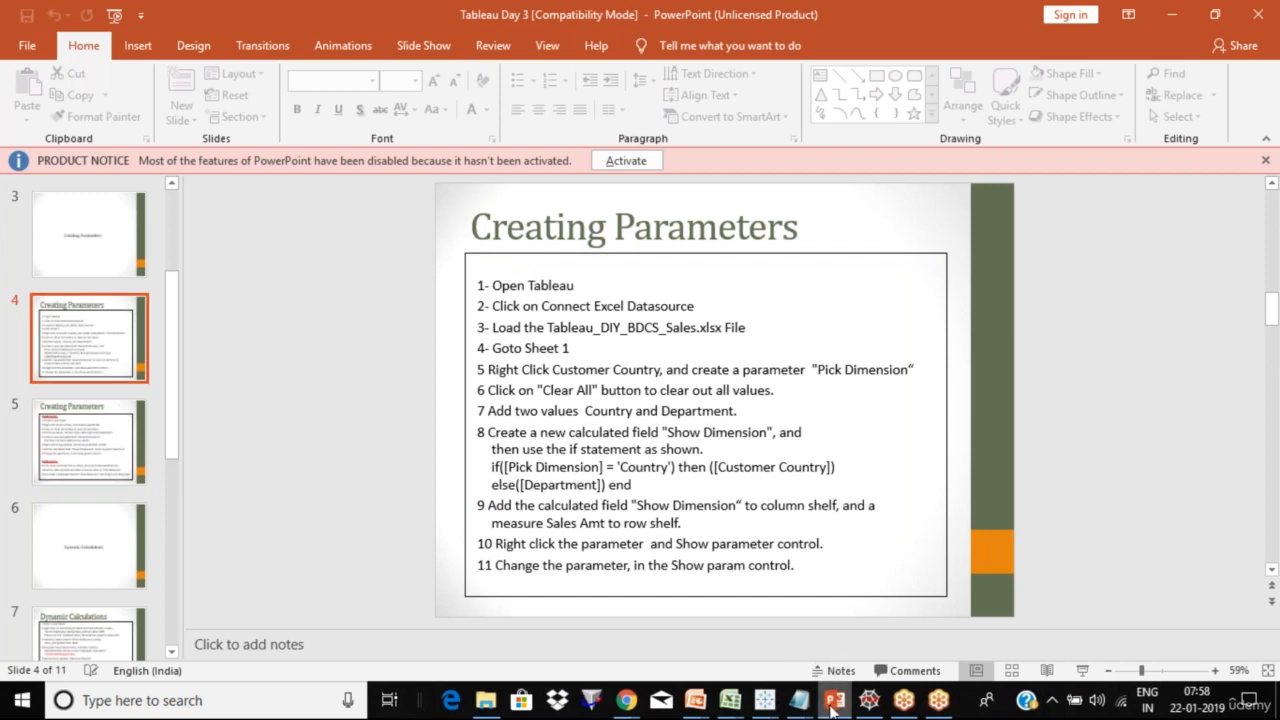
Step: Switch to the Tableau Day 2 presentation and view slide 6, Creating Sets and Calculations, with Hands on #3 and #4
mouse_move(718, 708)
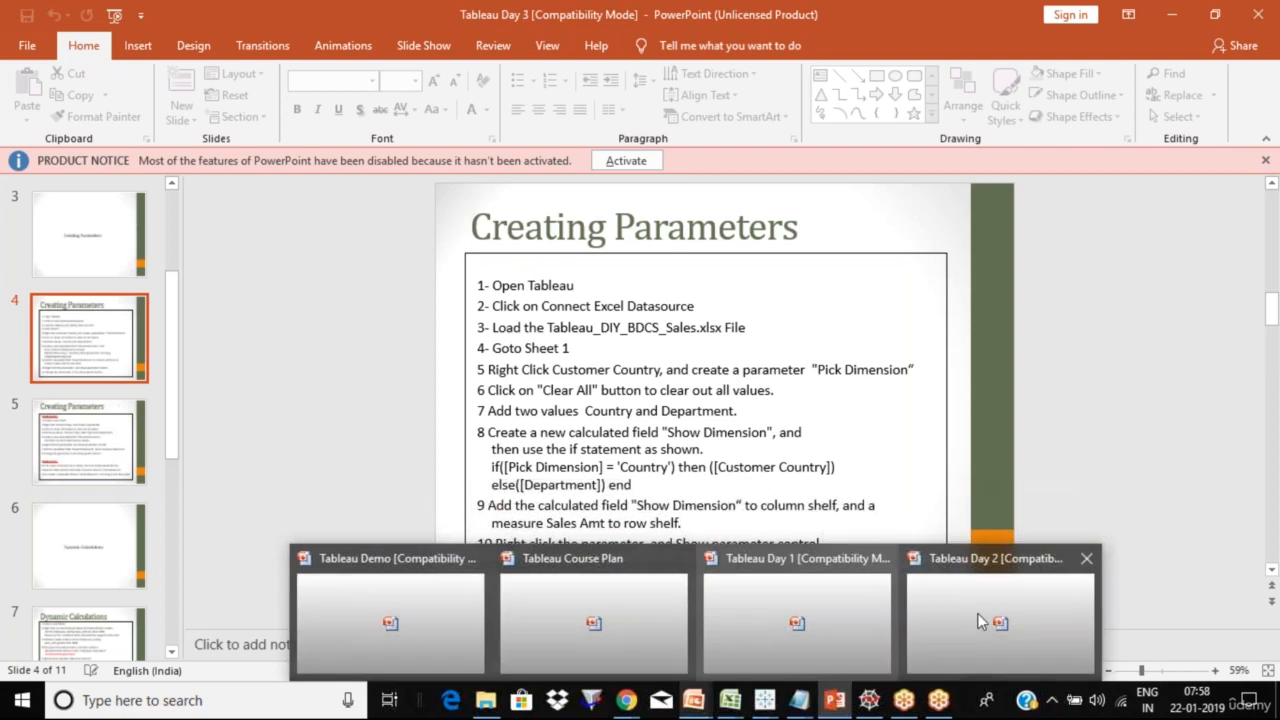
click(979, 622)
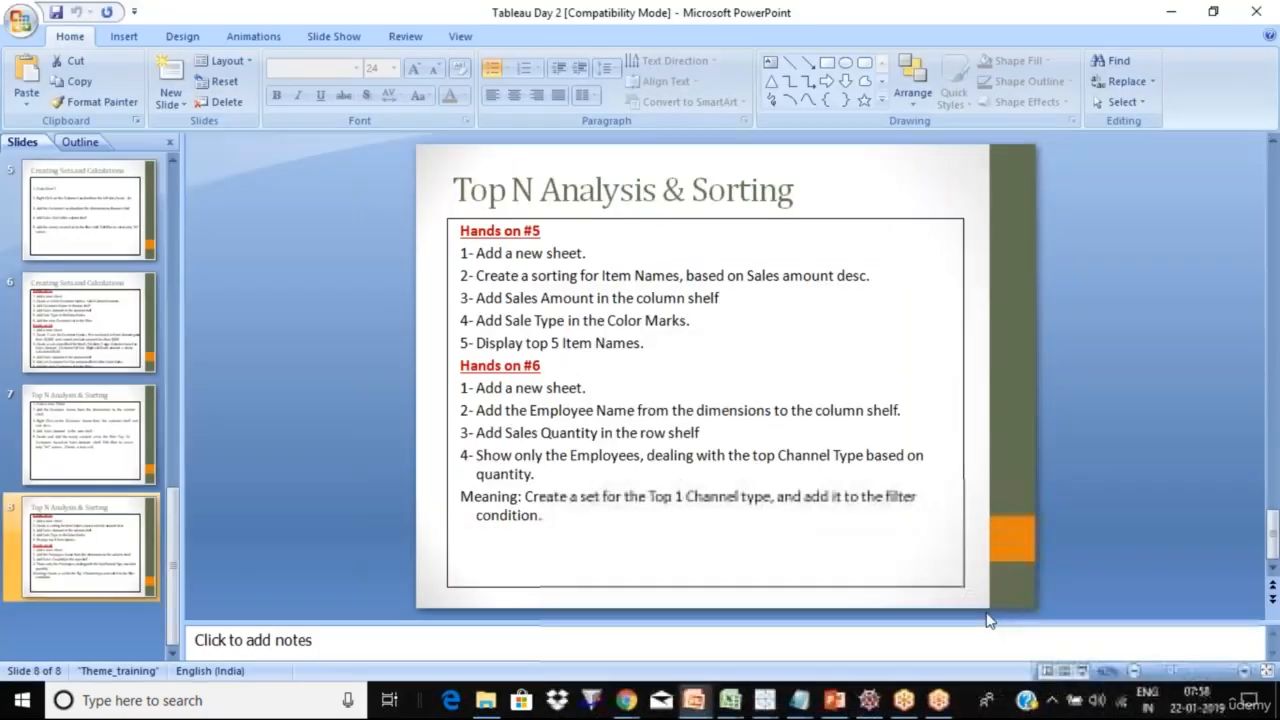
click(110, 301)
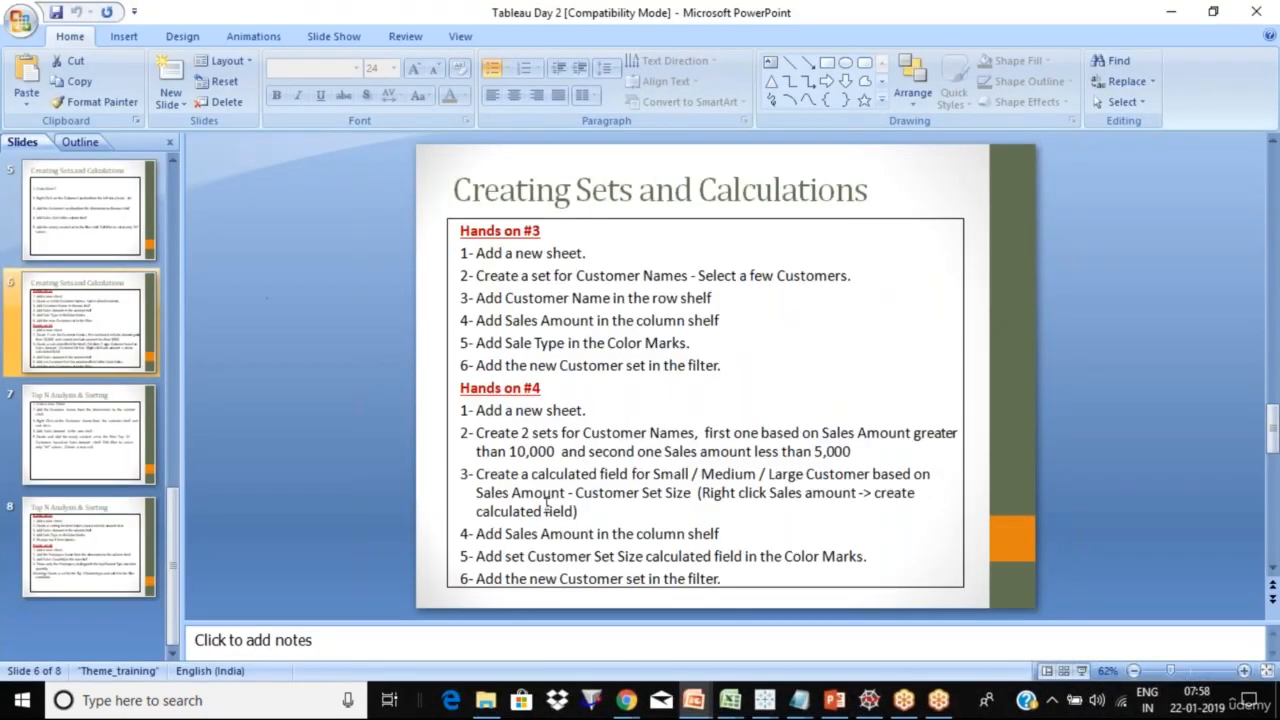